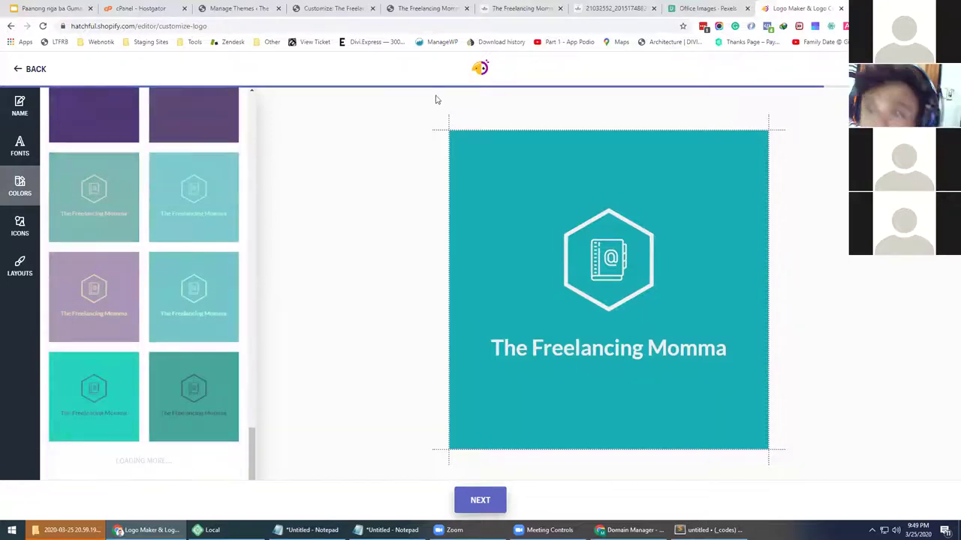
# Check the live Freelancing Momma site, then return to the Hatchful logo maker
pyautogui.click(513, 7)
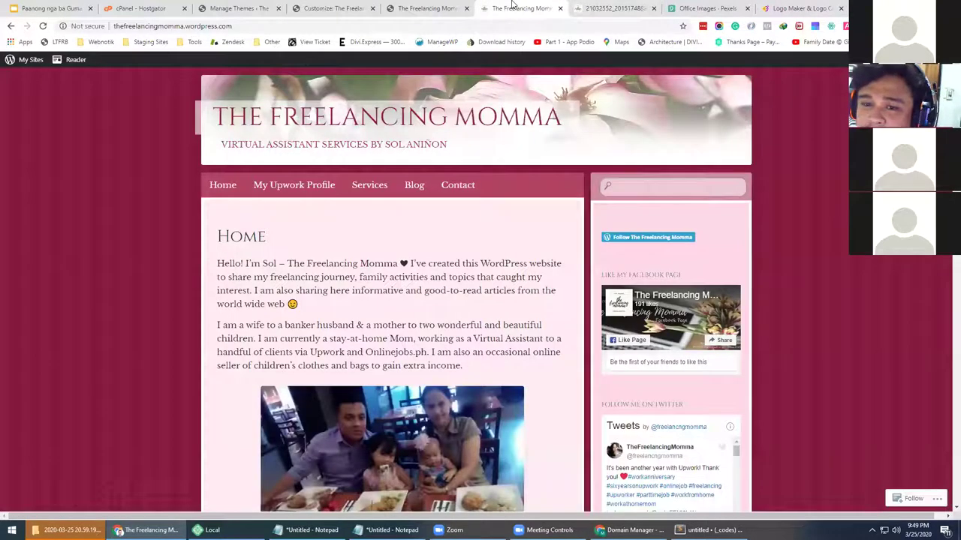
pyautogui.rightClick(56, 183)
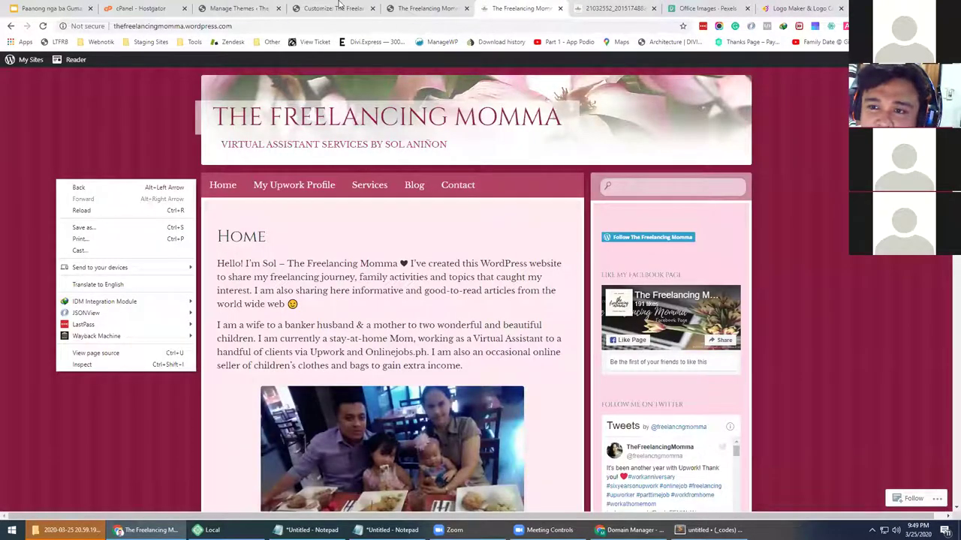
pyautogui.click(793, 7)
pyautogui.scroll(-1, 188, 251)
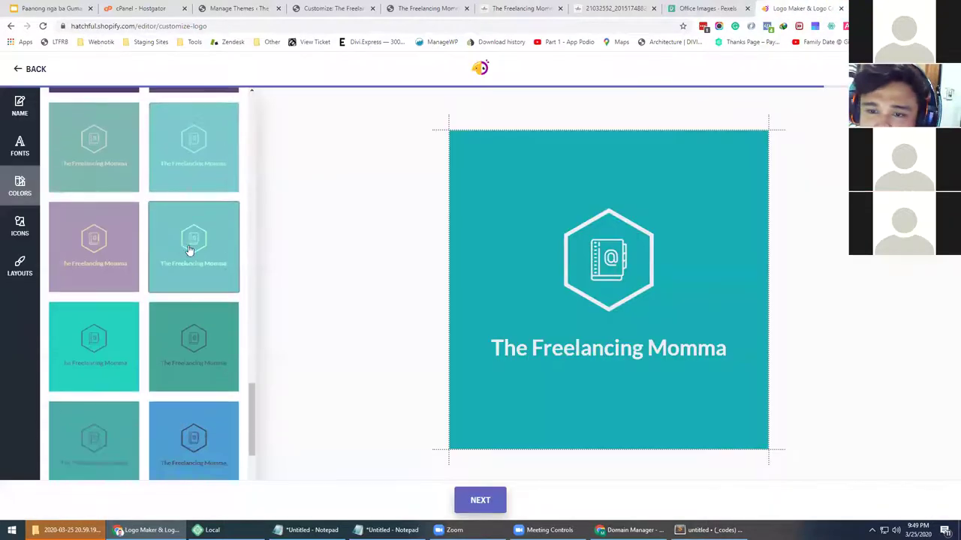
pyautogui.scroll(2, 194, 240)
# Try a dark purple colour scheme on the logo
pyautogui.click(200, 219)
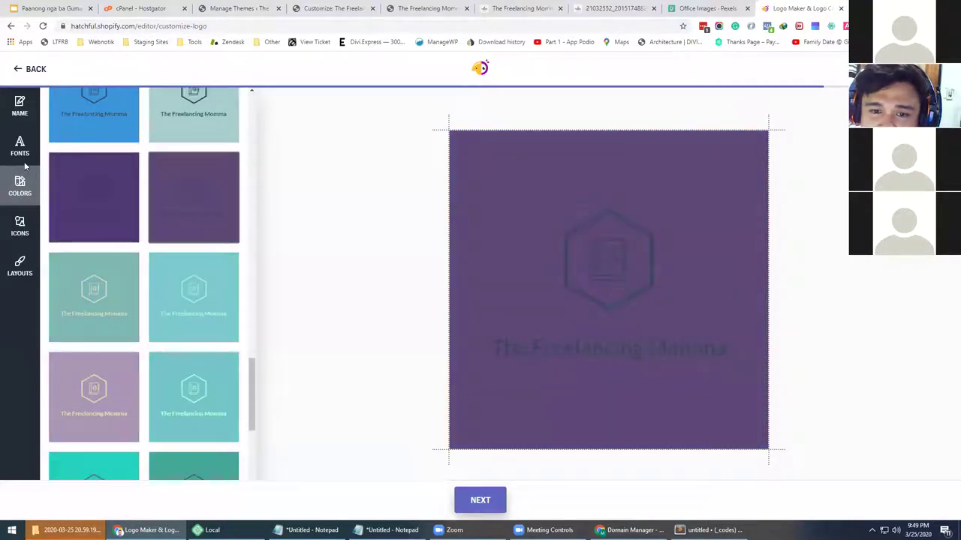
pyautogui.scroll(18, 102, 205)
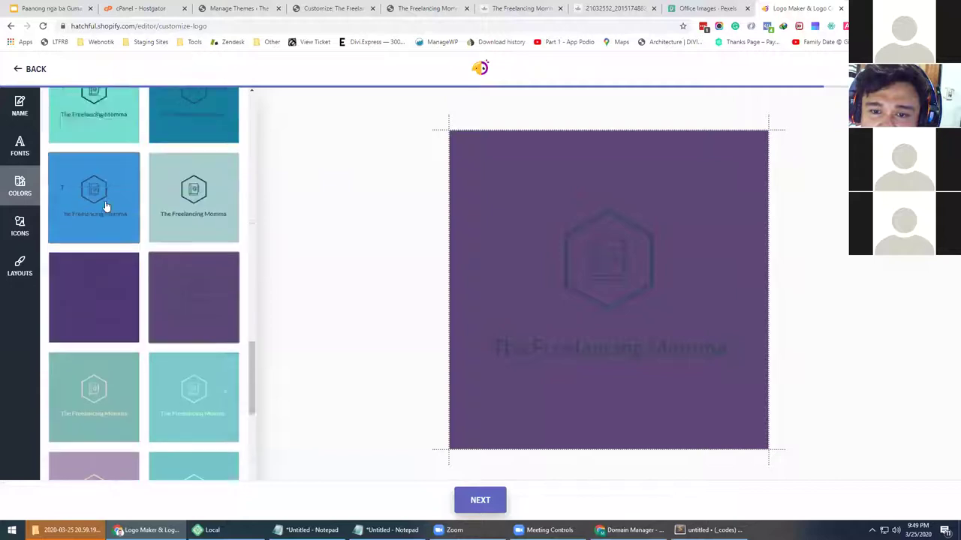
pyautogui.scroll(2, 104, 206)
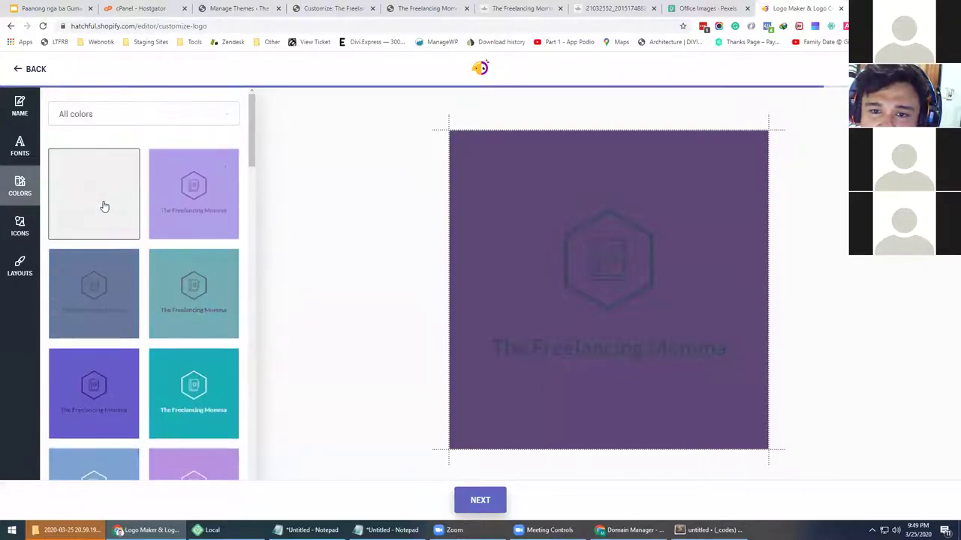
pyautogui.scroll(-2, 103, 205)
# Browse alternative fonts, layouts and icons for the logo, then return to colours
pyautogui.click(20, 145)
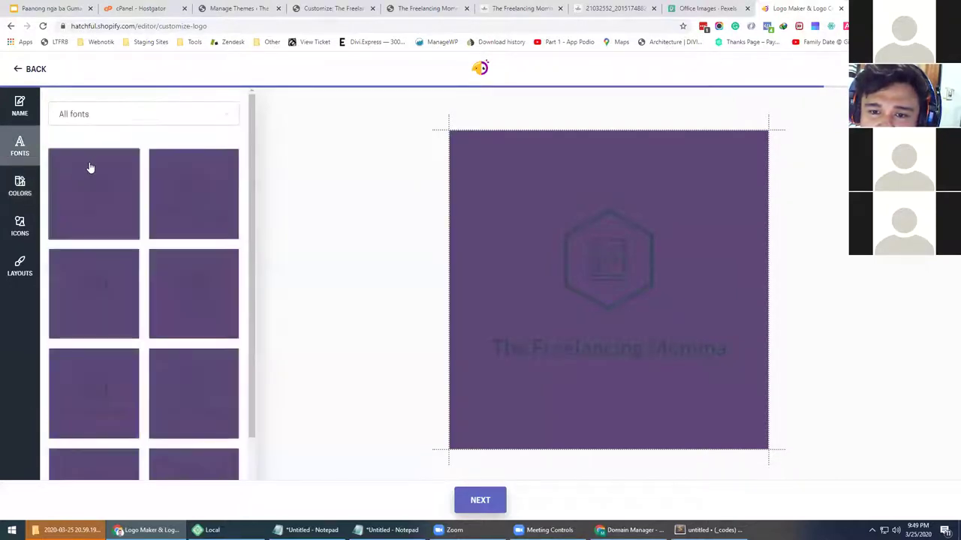
pyautogui.click(27, 184)
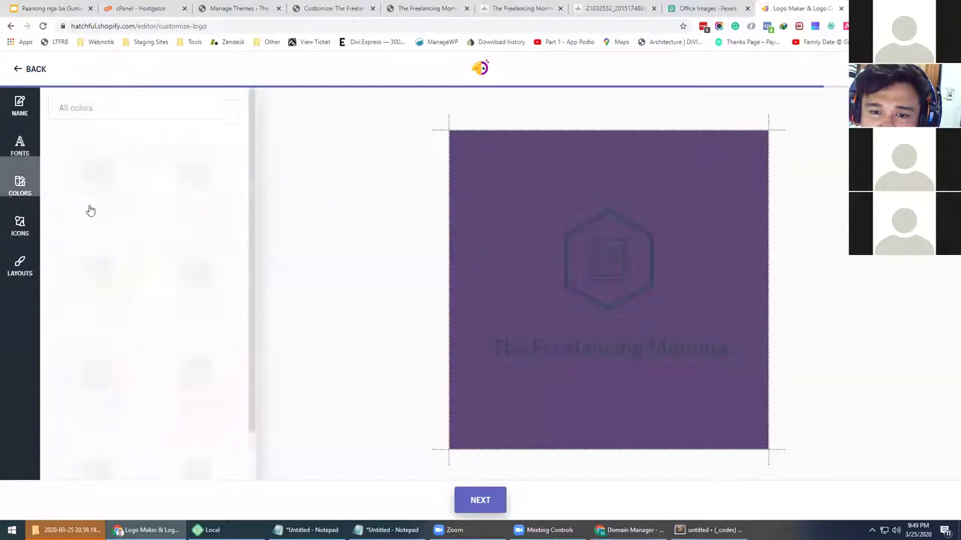
pyautogui.scroll(-2, 116, 259)
pyautogui.scroll(-5, 127, 270)
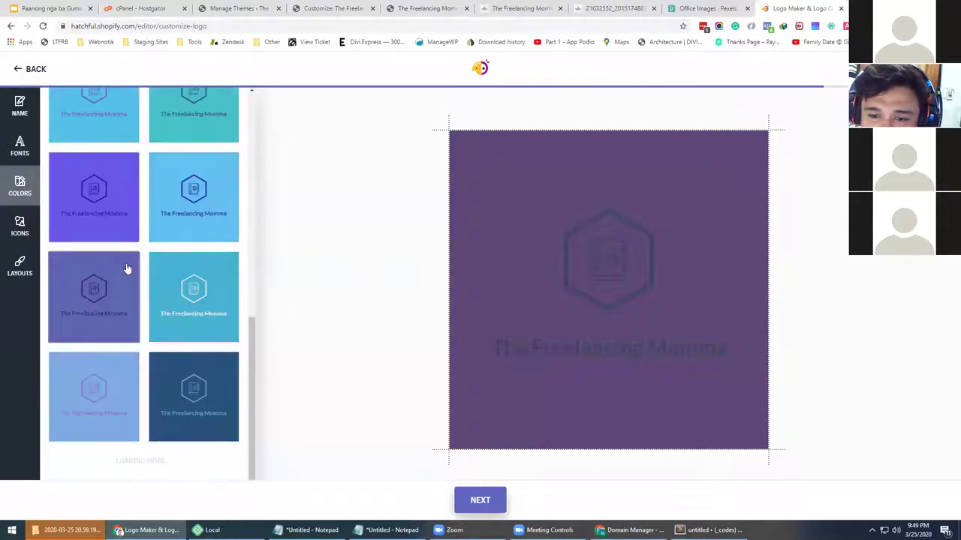
pyautogui.click(21, 267)
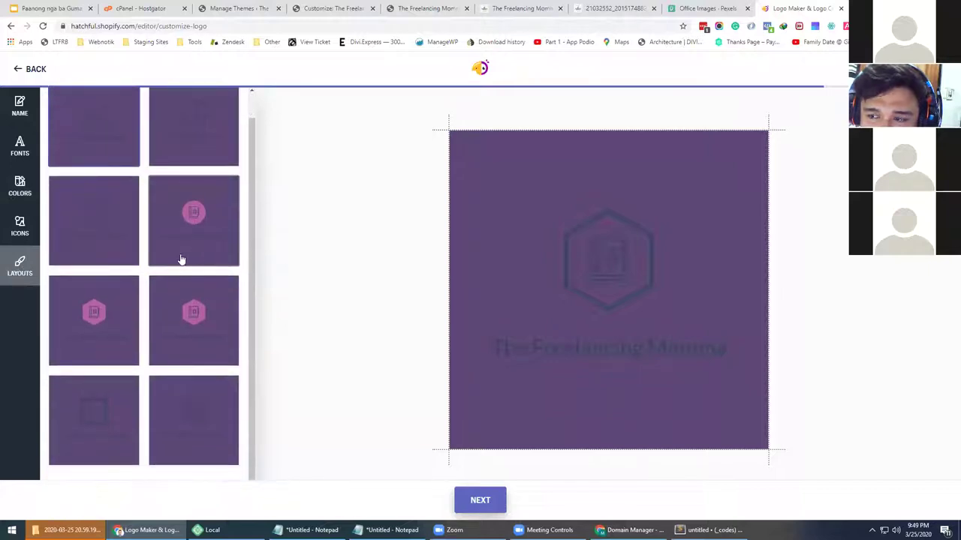
pyautogui.click(21, 227)
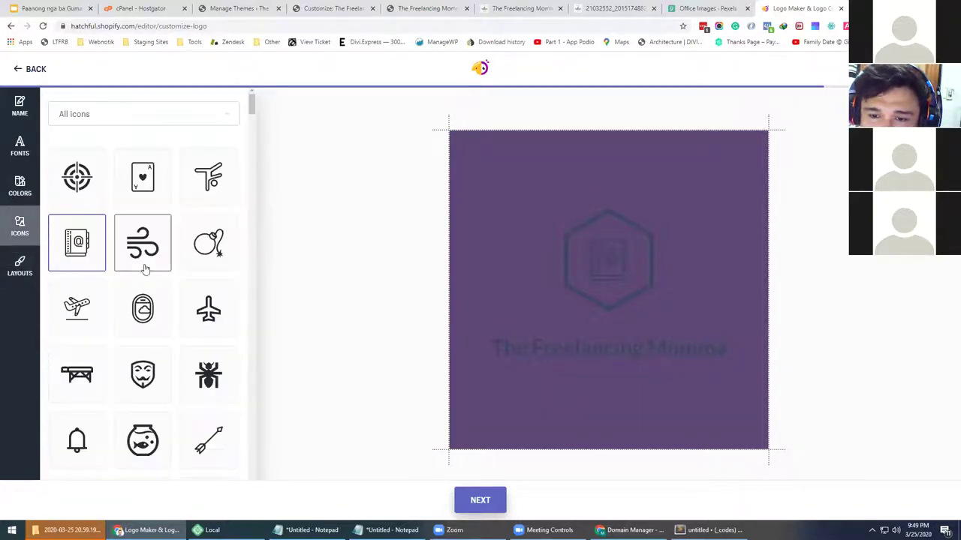
pyautogui.click(20, 188)
# Apply the mauve palette with the cream icon and lettering to the logo
pyautogui.scroll(-2, 204, 297)
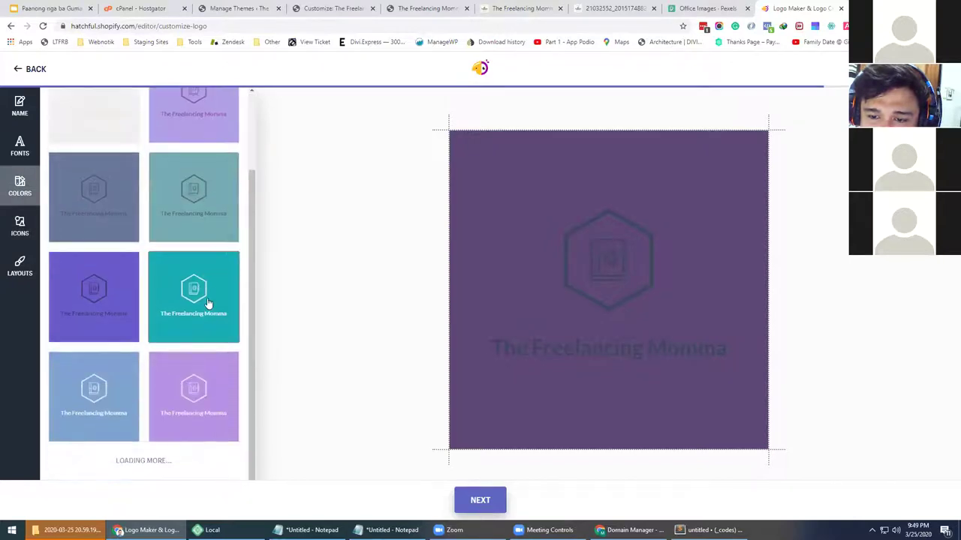
pyautogui.scroll(-5, 205, 306)
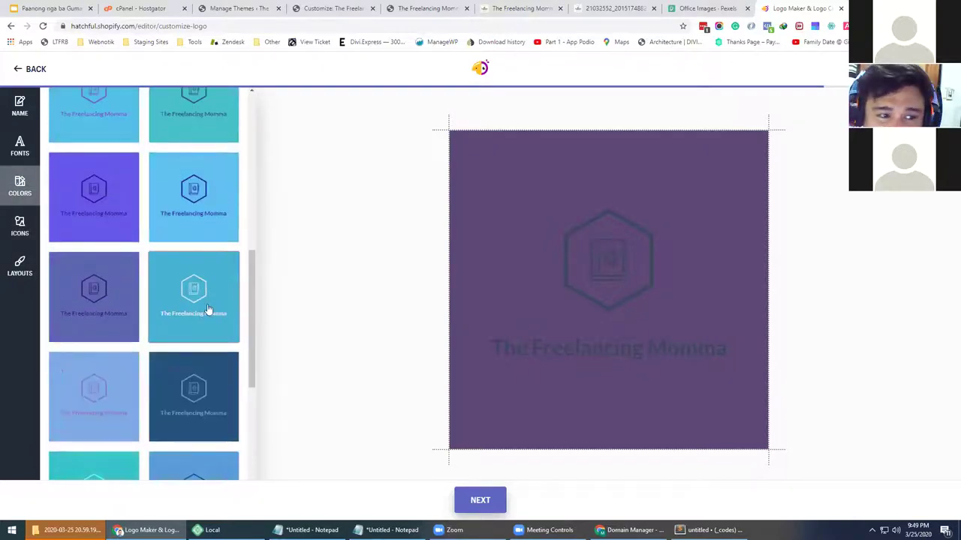
pyautogui.scroll(-5, 179, 319)
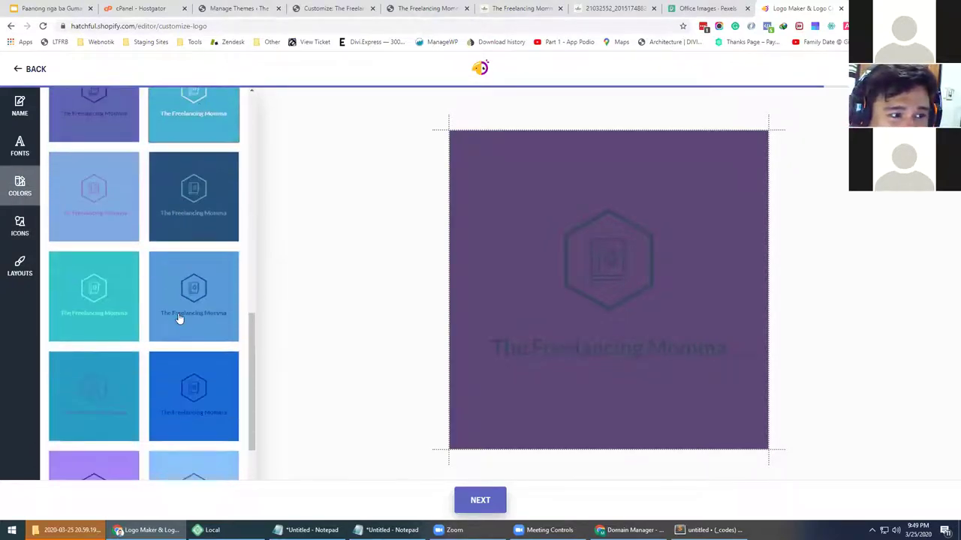
pyautogui.scroll(-5, 178, 319)
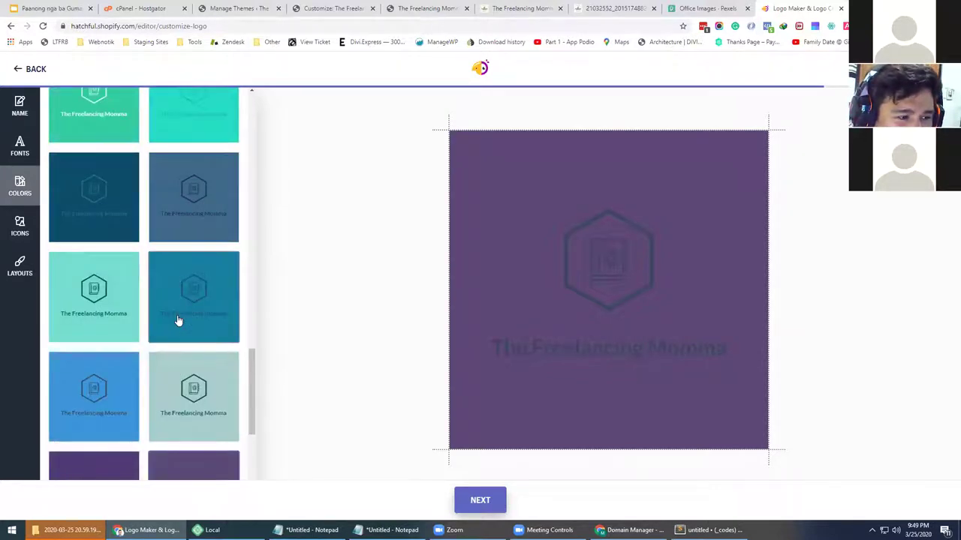
pyautogui.scroll(-5, 179, 322)
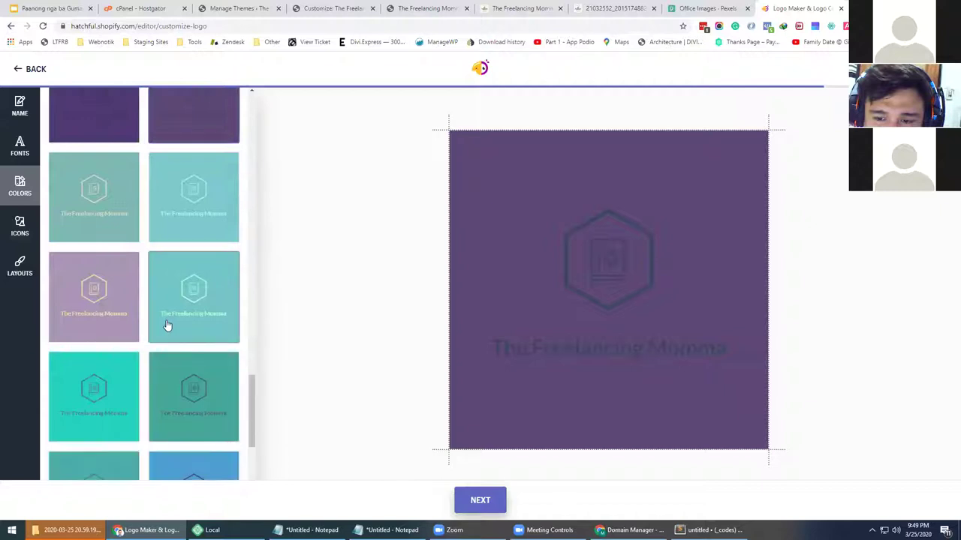
pyautogui.click(118, 314)
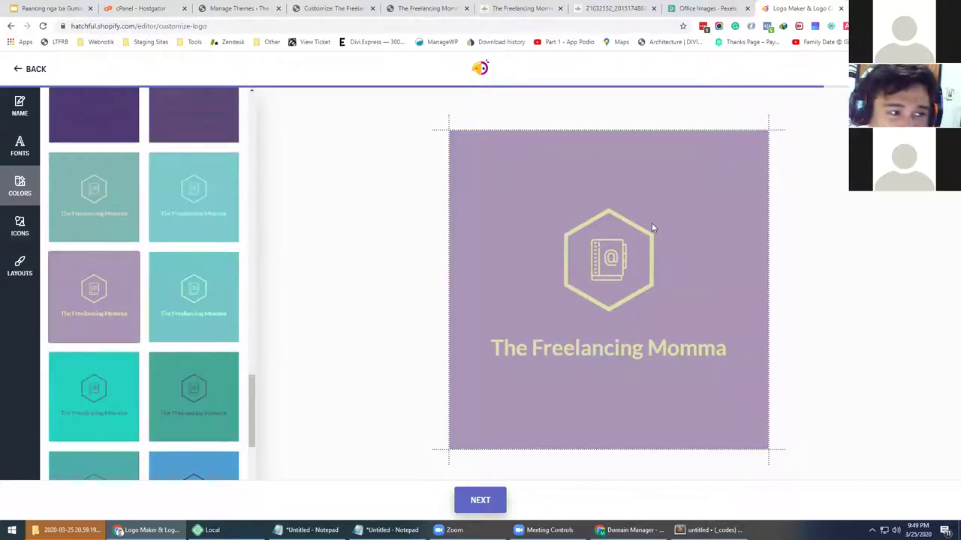
# Capture the visible page, crop it to the lavender logo square, and copy the image
pyautogui.click(719, 27)
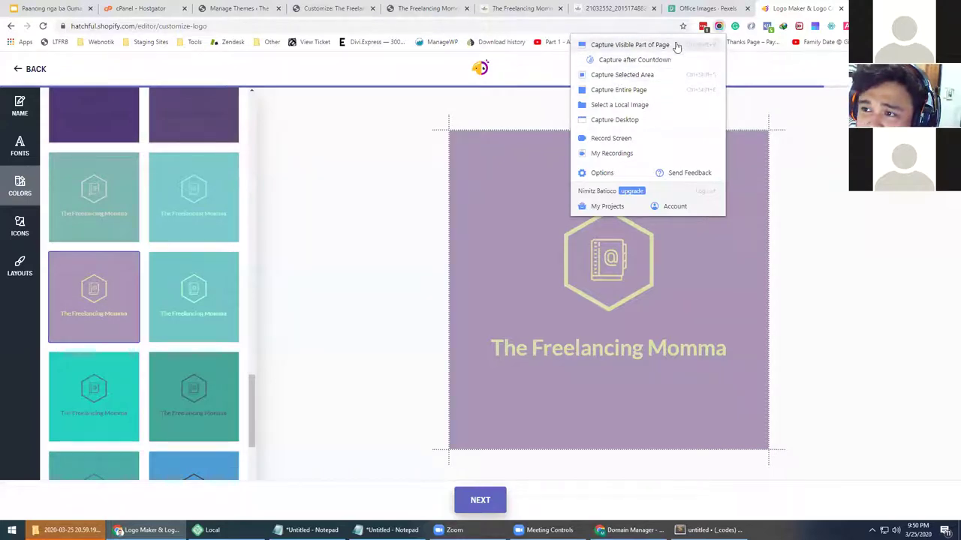
pyautogui.click(621, 46)
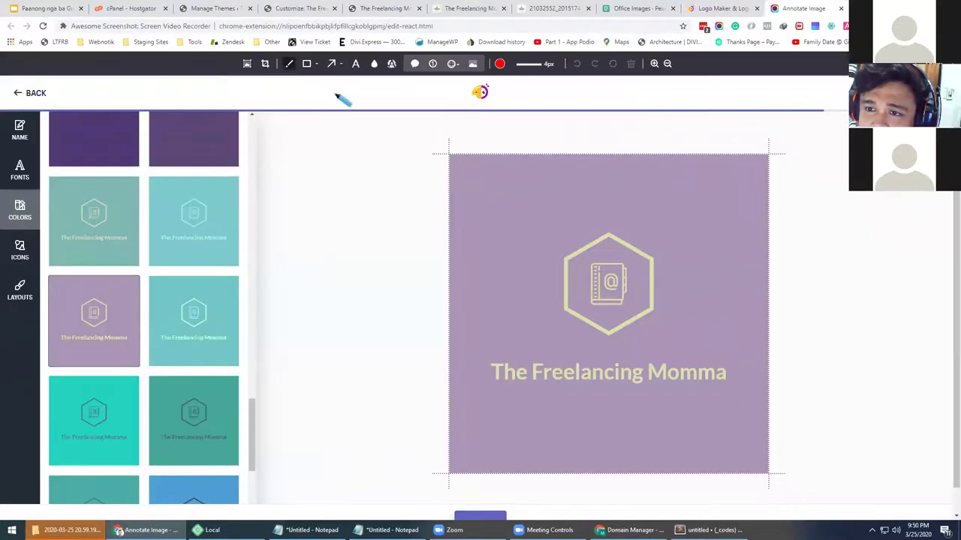
pyautogui.click(265, 64)
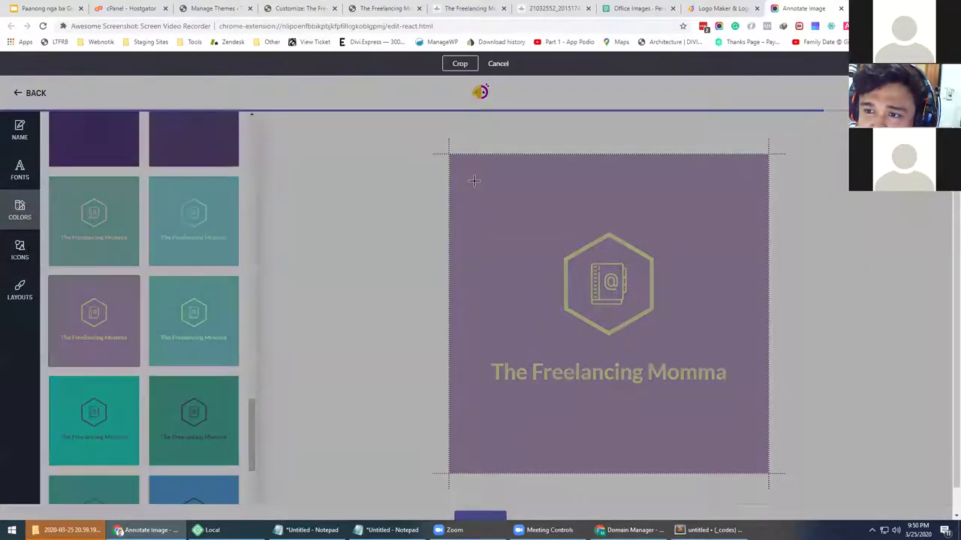
pyautogui.moveTo(464, 165); pyautogui.dragTo(758, 451)
pyautogui.click(459, 64)
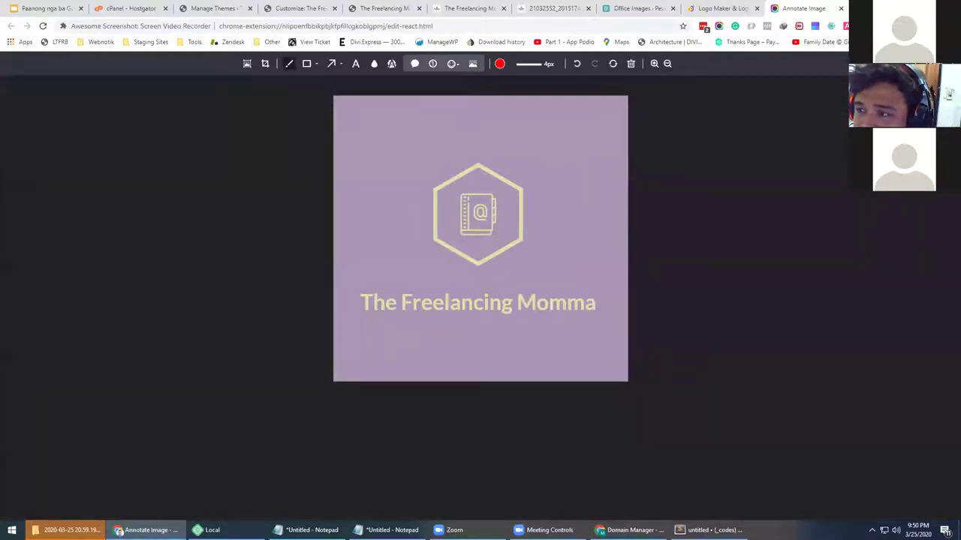
pyautogui.rightClick(406, 270)
pyautogui.click(412, 282)
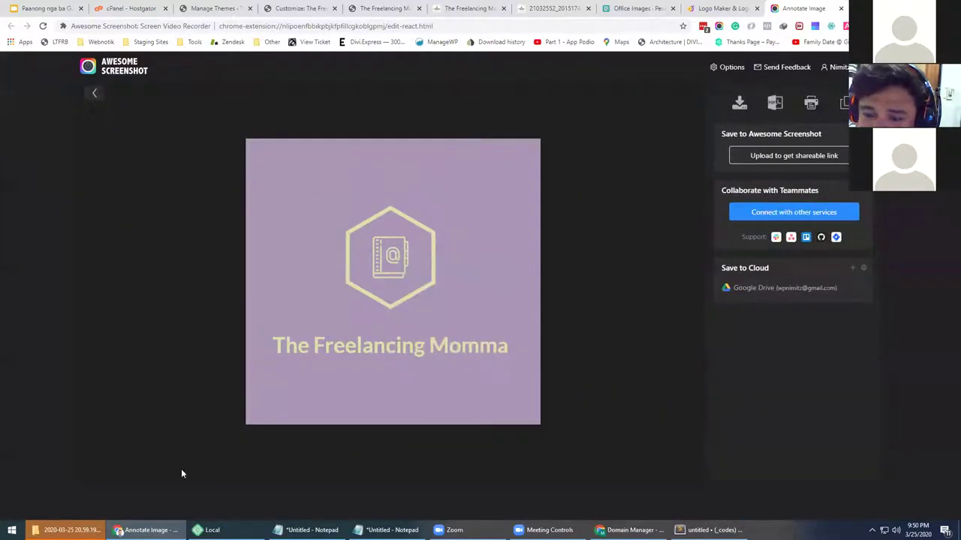
# Launch Photoshop 2020 and create a blank 589 × 572 px document from the Clipboard preset
pyautogui.click(12, 530)
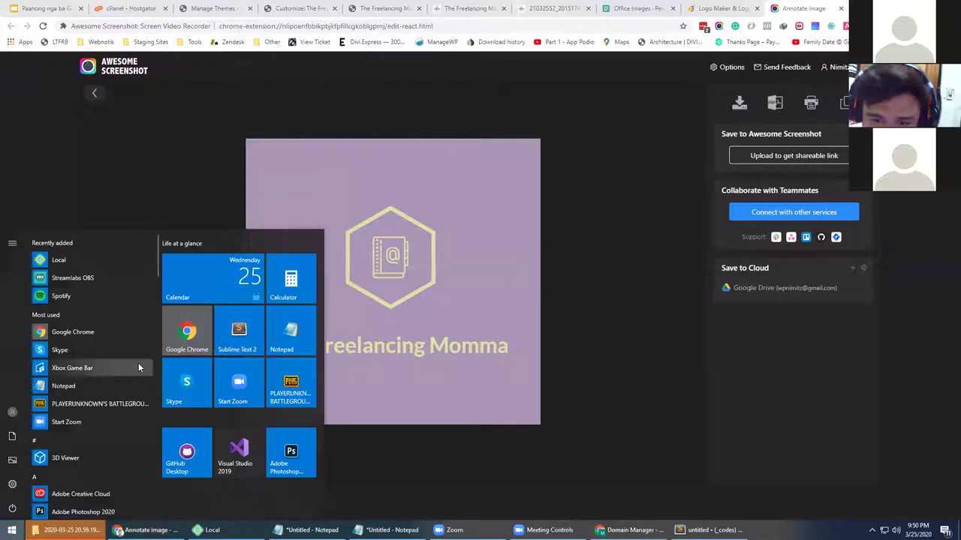
pyautogui.write('photo')
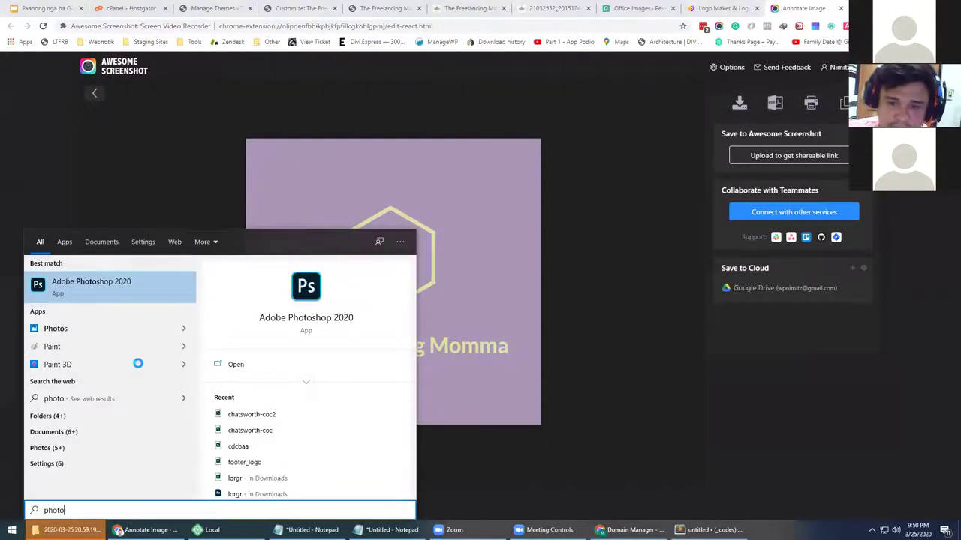
pyautogui.press('Return')
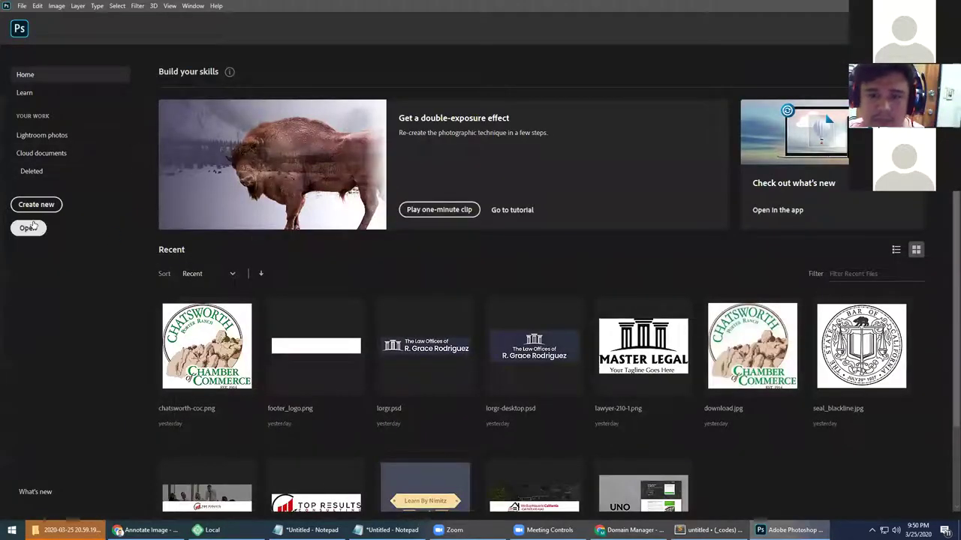
pyautogui.click(36, 205)
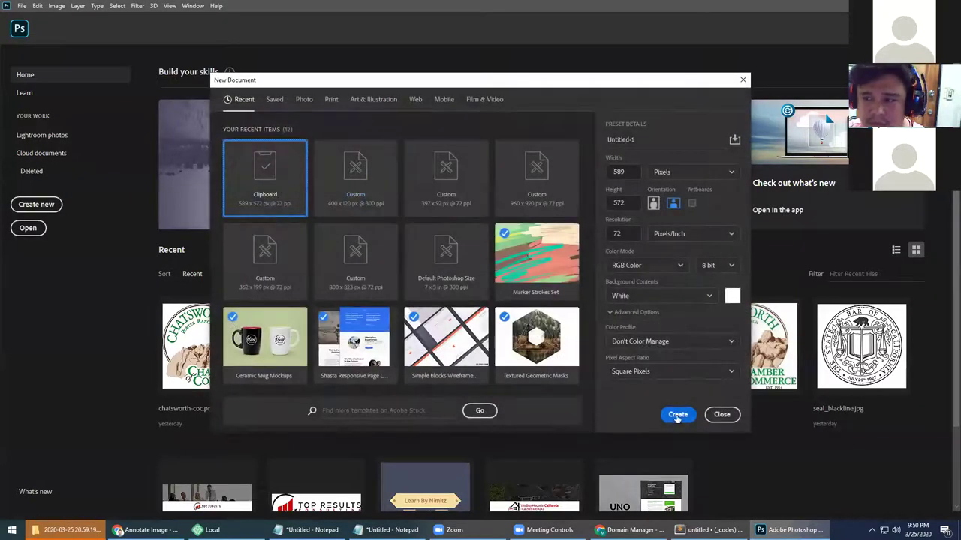
pyautogui.click(678, 415)
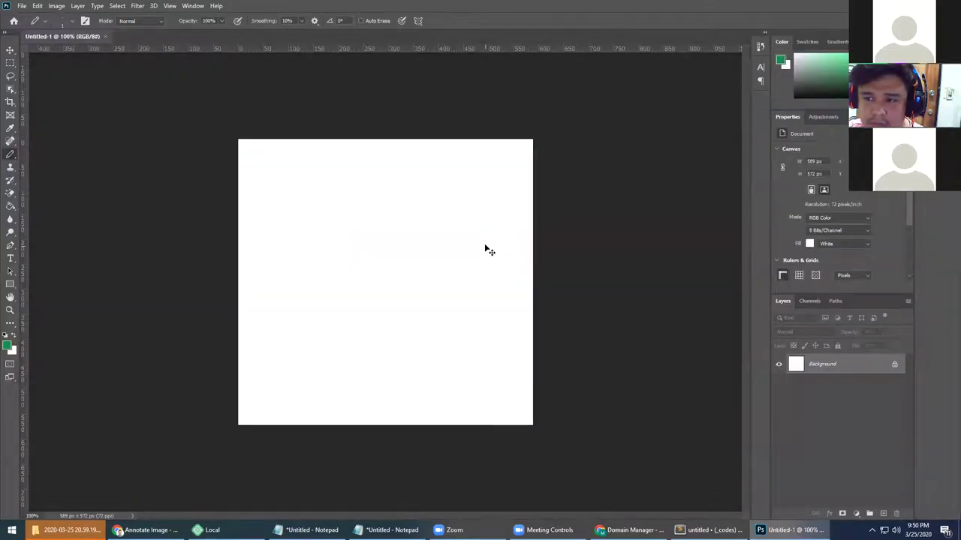
# Paste the logo and widen the canvas to the right with the Crop tool
pyautogui.hotkey('ctrl', 'v')
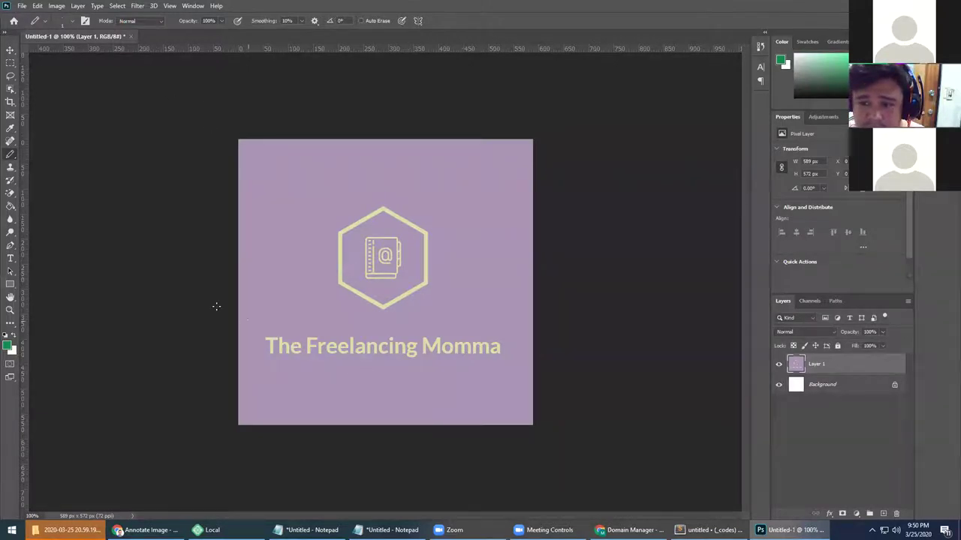
pyautogui.click(9, 103)
pyautogui.moveTo(538, 288); pyautogui.dragTo(651, 285)
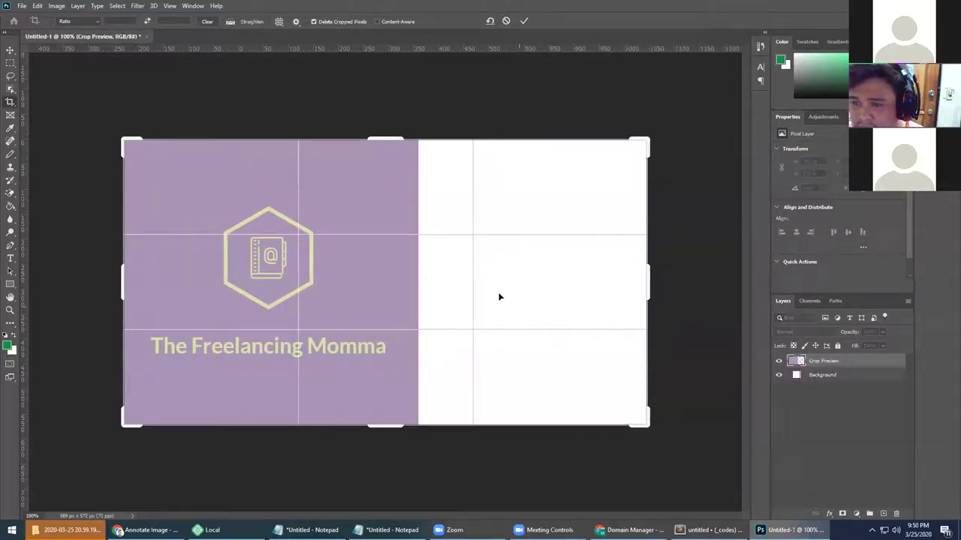
pyautogui.click(8, 342)
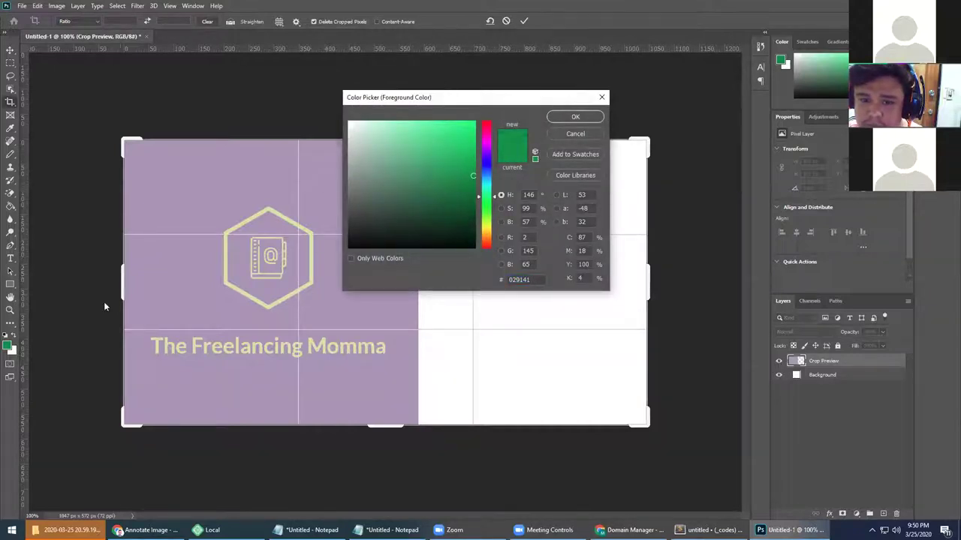
pyautogui.click(602, 98)
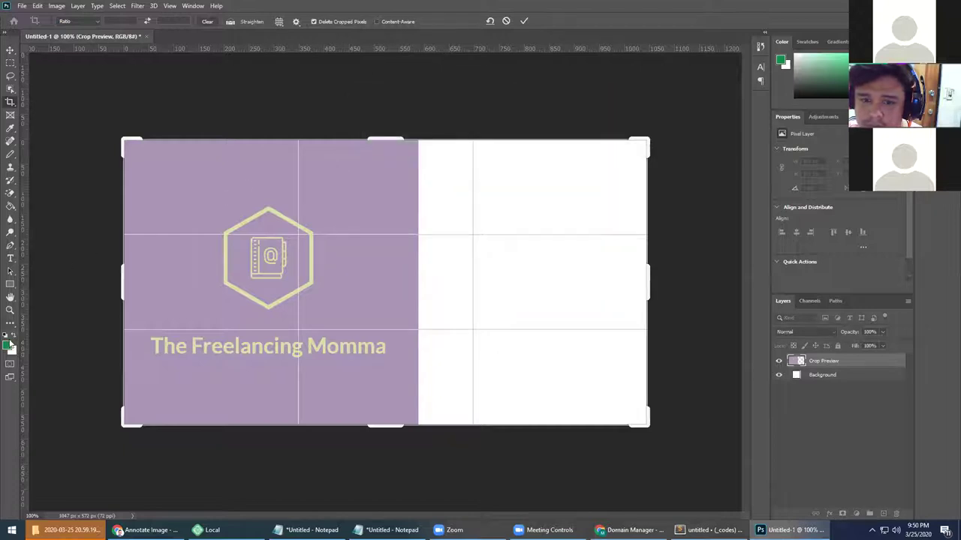
pyautogui.click(10, 346)
pyautogui.click(602, 97)
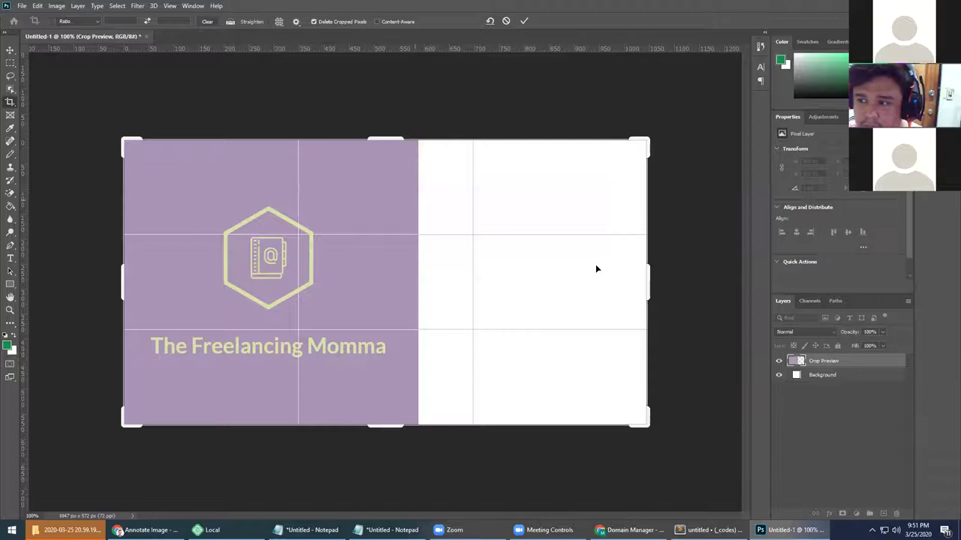
pyautogui.click(506, 22)
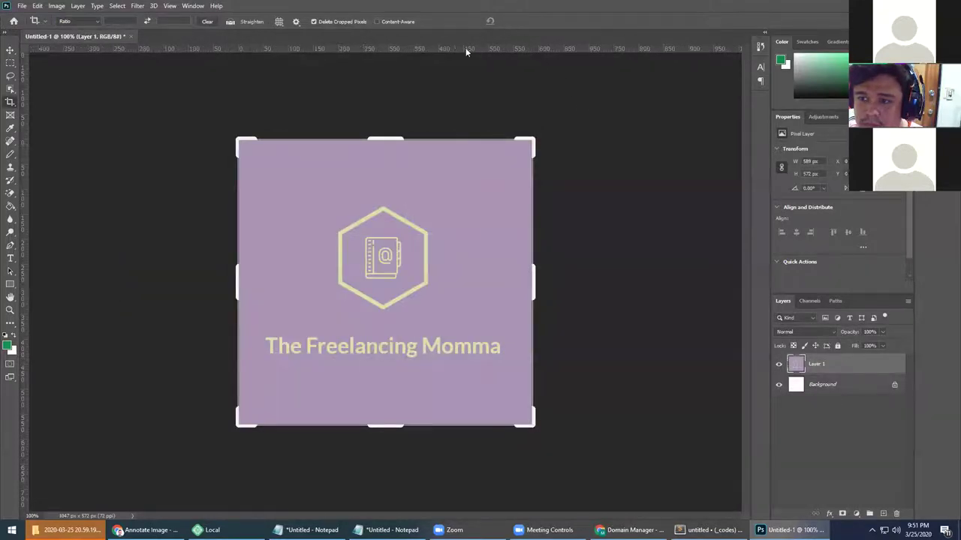
pyautogui.moveTo(534, 278); pyautogui.dragTo(679, 268)
pyautogui.click(525, 22)
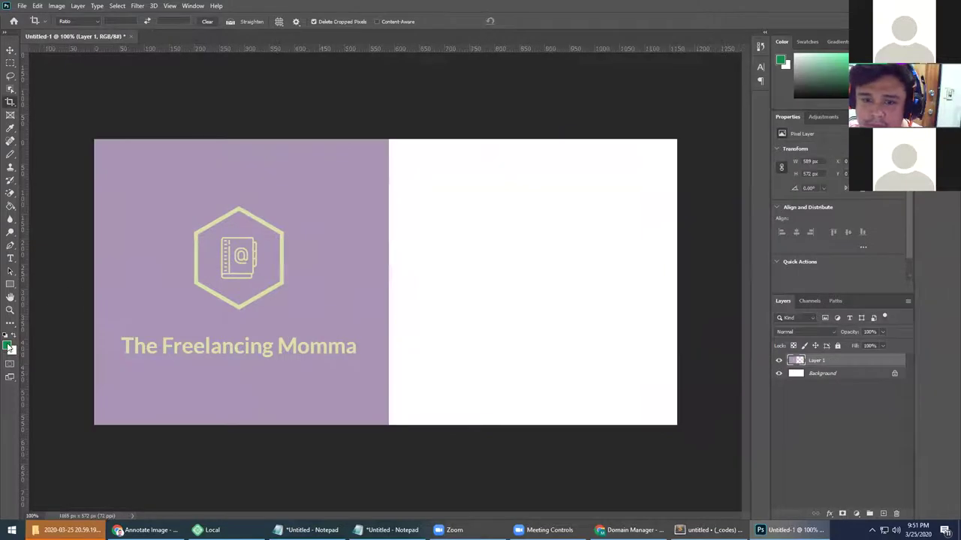
# Sample the lavender as the foreground colour and Paint Bucket the new white area
pyautogui.click(9, 346)
pyautogui.click(300, 225)
pyautogui.click(572, 116)
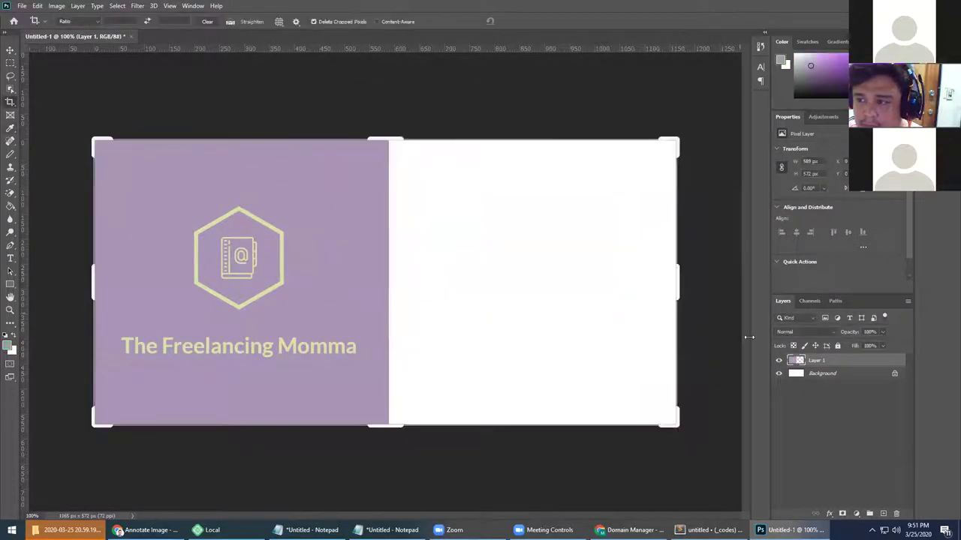
pyautogui.click(590, 334)
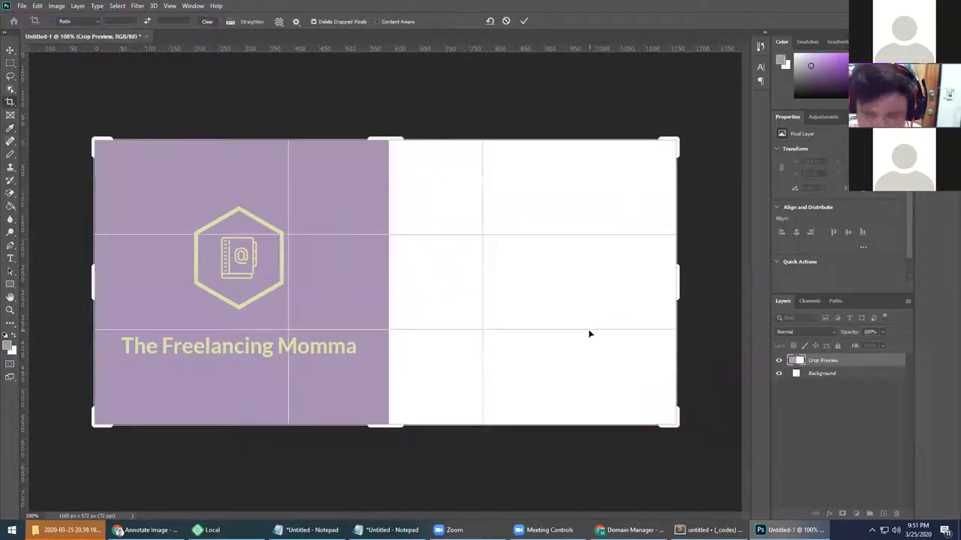
pyautogui.click(11, 207)
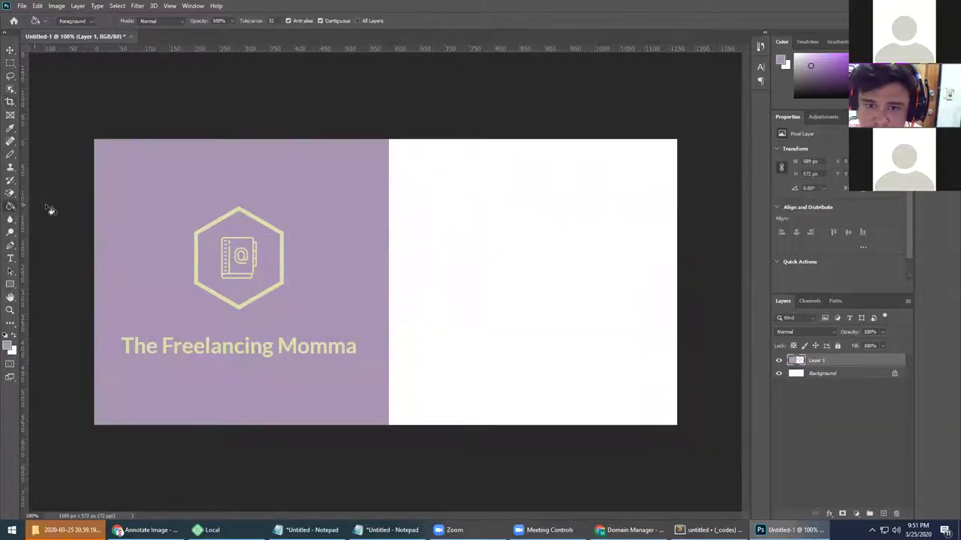
pyautogui.click(475, 259)
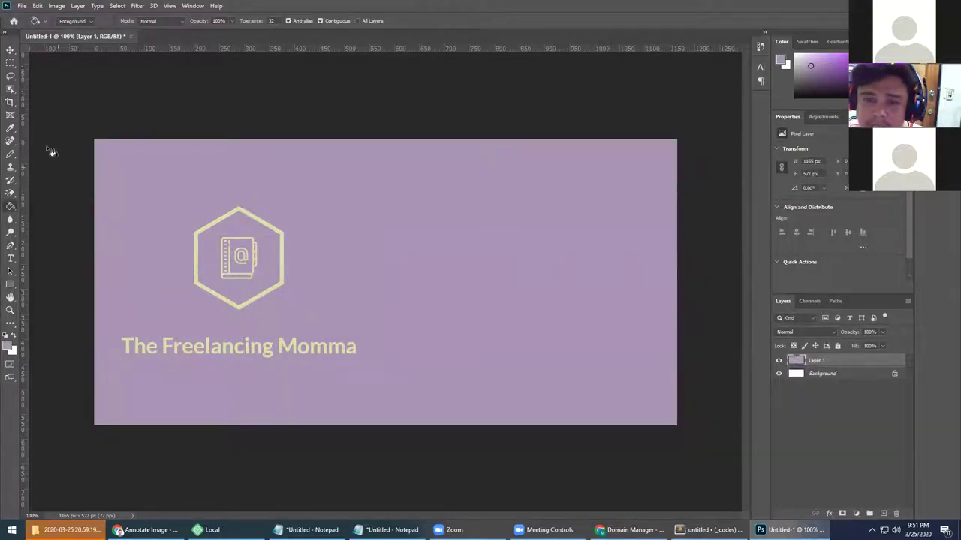
# Try moving and enlarging the title beside the hexagon, then undo those changes
pyautogui.click(10, 63)
pyautogui.moveTo(112, 328); pyautogui.dragTo(366, 371)
pyautogui.moveTo(260, 336); pyautogui.dragTo(445, 273)
pyautogui.click(358, 364)
pyautogui.moveTo(95, 286); pyautogui.dragTo(366, 365)
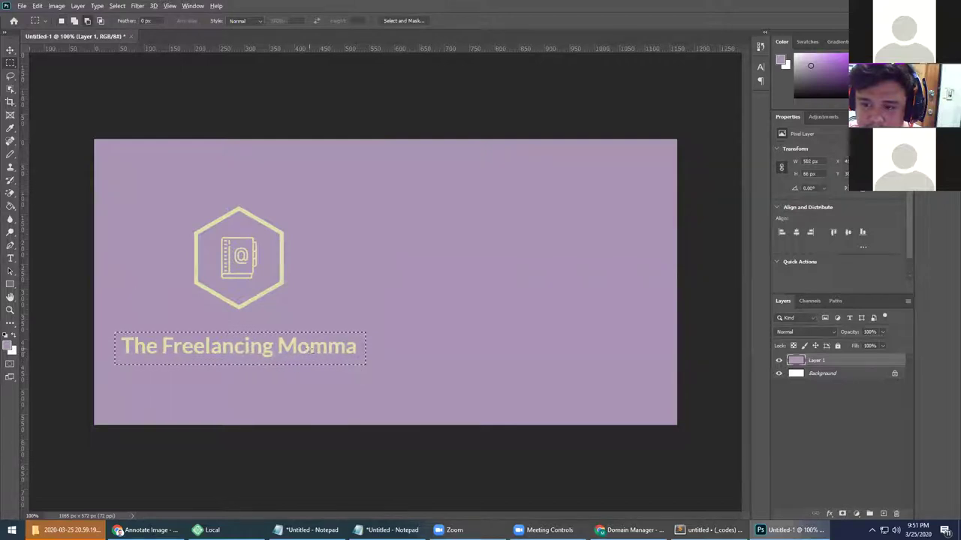
pyautogui.press('v')
pyautogui.moveTo(310, 348); pyautogui.dragTo(485, 235)
pyautogui.moveTo(545, 256); pyautogui.dragTo(646, 286)
pyautogui.click(496, 21)
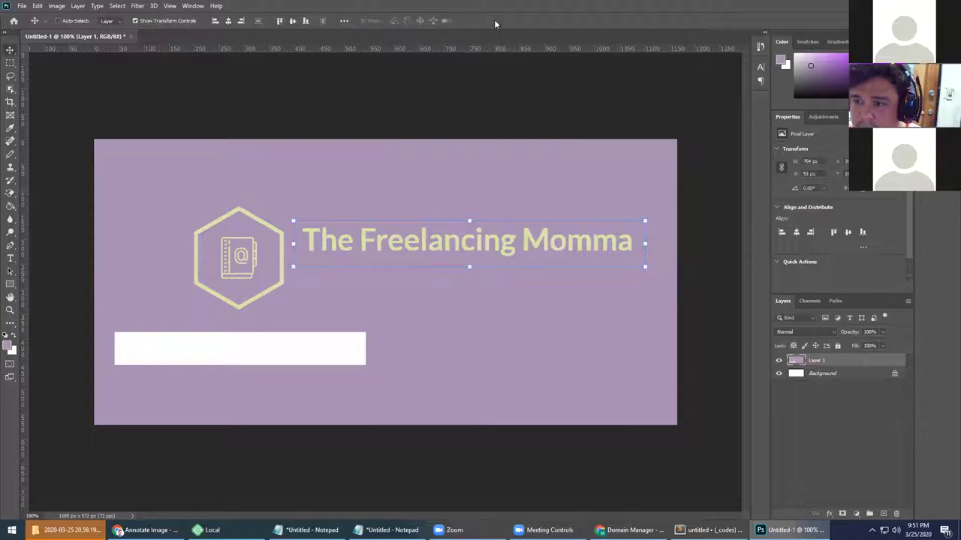
pyautogui.hotkey('ctrl', 'z')
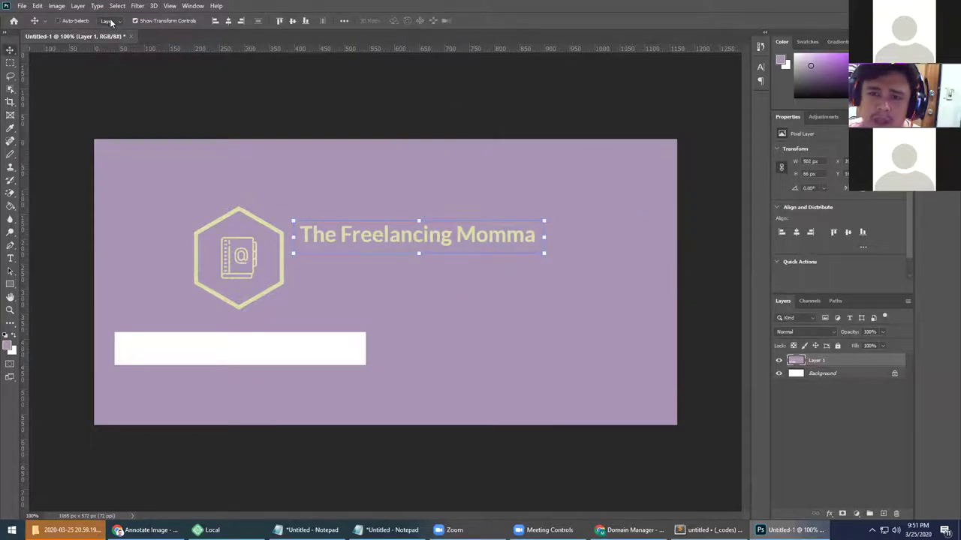
pyautogui.hotkey('ctrl', 'z')
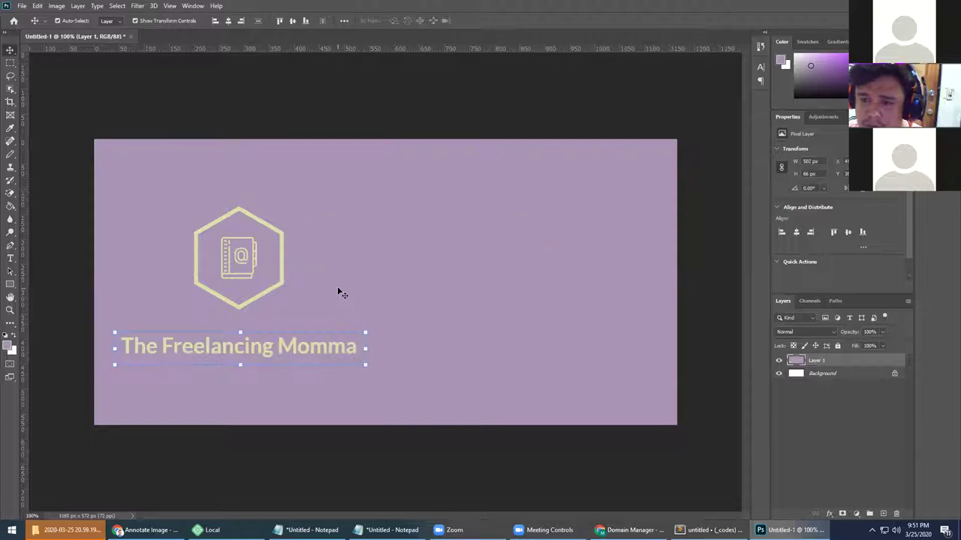
# Stretch a lavender slice over the title text with Free Transform, then deselect
pyautogui.press('m')
pyautogui.moveTo(118, 324); pyautogui.dragTo(385, 345)
pyautogui.hotkey('ctrl', 't')
pyautogui.hotkey('ctrl', 'z')
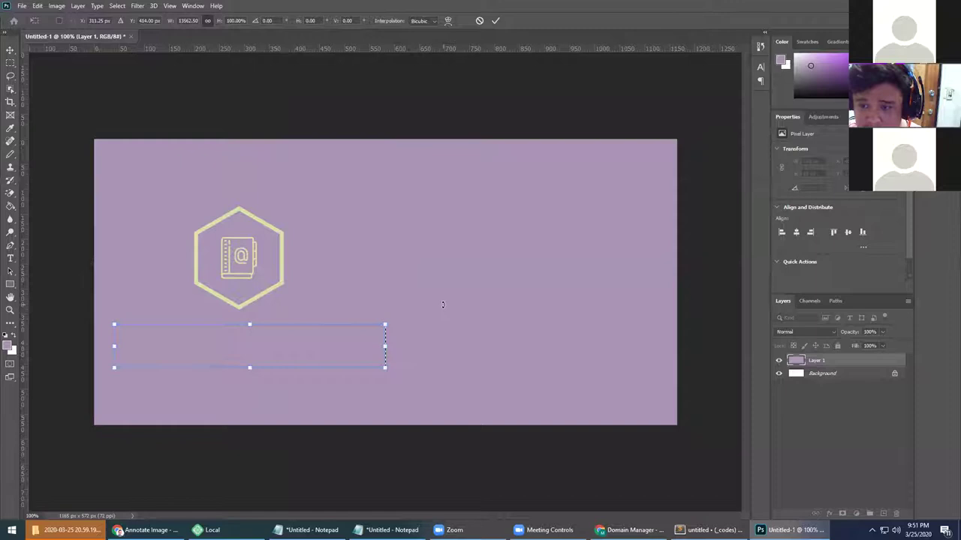
pyautogui.click(496, 21)
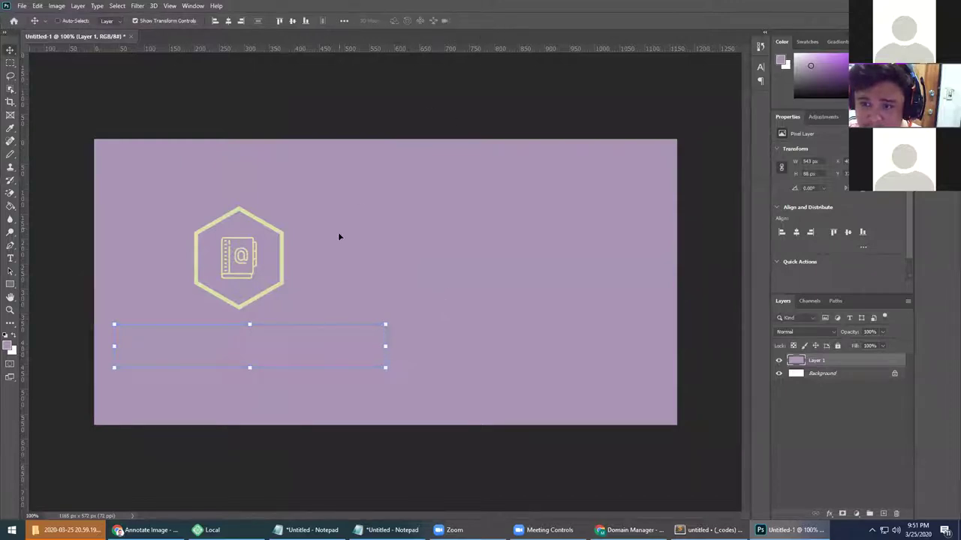
pyautogui.press('t')
pyautogui.click(313, 275)
pyautogui.click(459, 21)
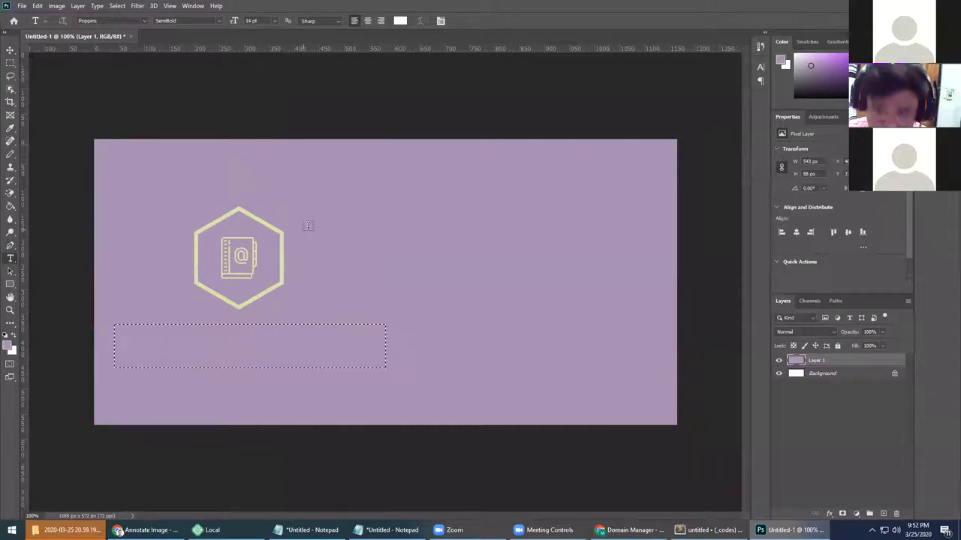
pyautogui.press('m')
pyautogui.hotkey('ctrl', 'd')
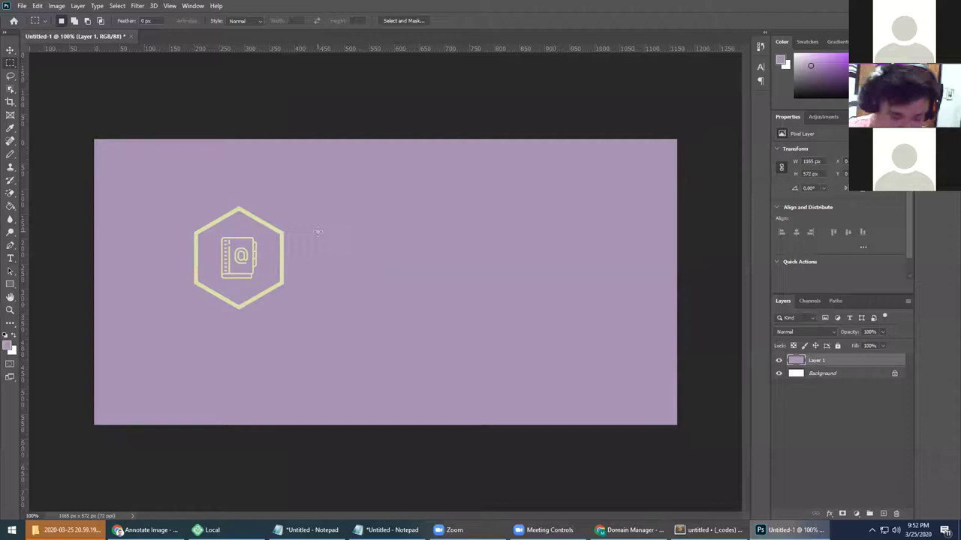
# Type the 'The Freelancing' headline at 50 pt and position it beside the hexagon
pyautogui.press('t')
pyautogui.click(311, 232)
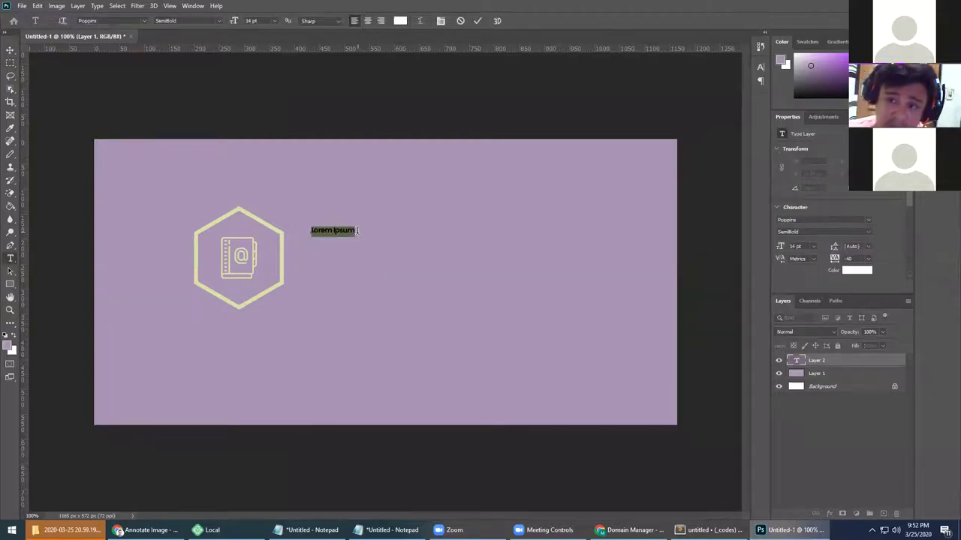
pyautogui.write('The F')
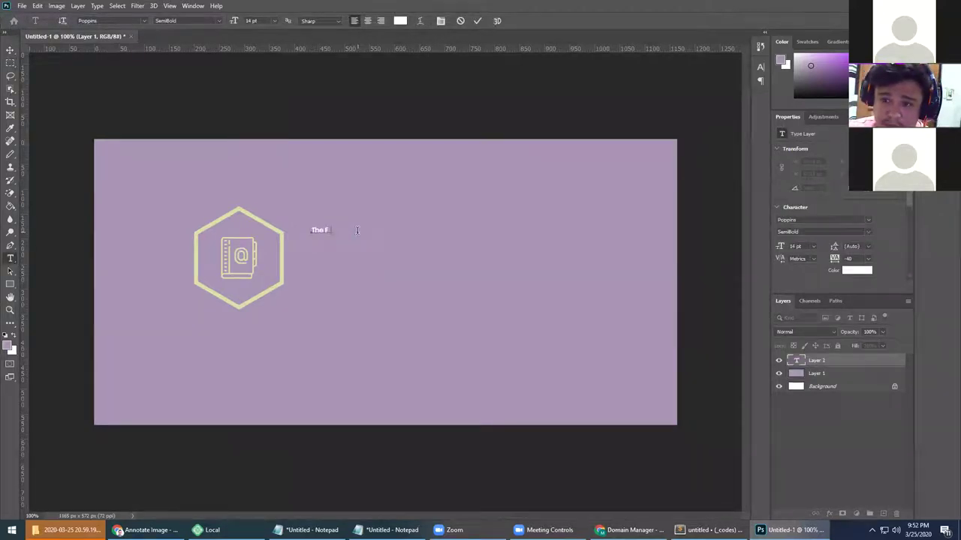
pyautogui.write('reelancing Momm')
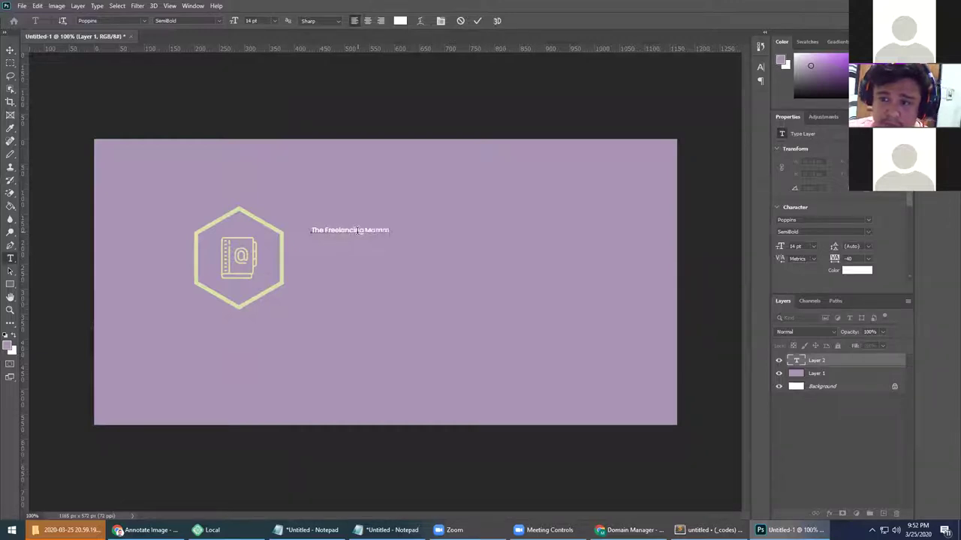
pyautogui.hotkey('ctrl', 'a')
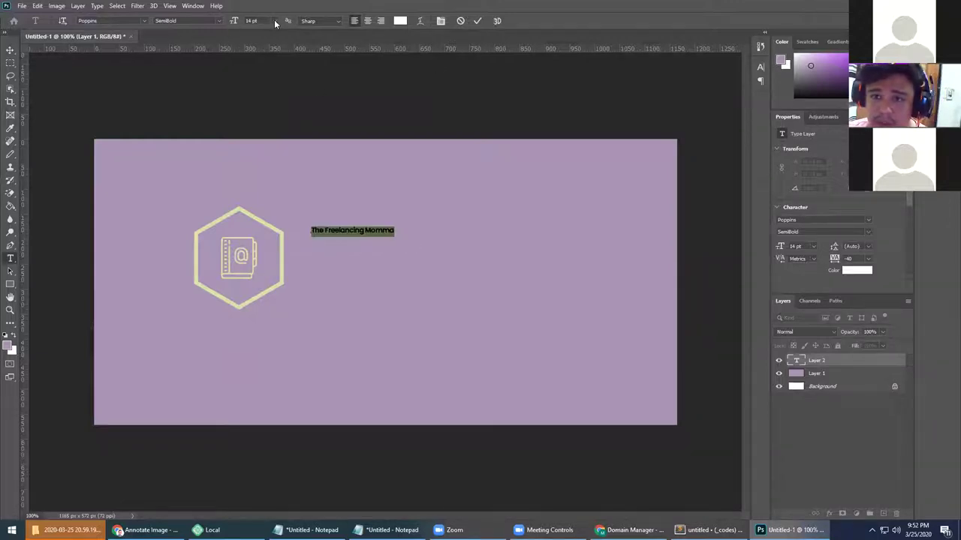
pyautogui.click(274, 20)
pyautogui.click(258, 140)
pyautogui.click(275, 20)
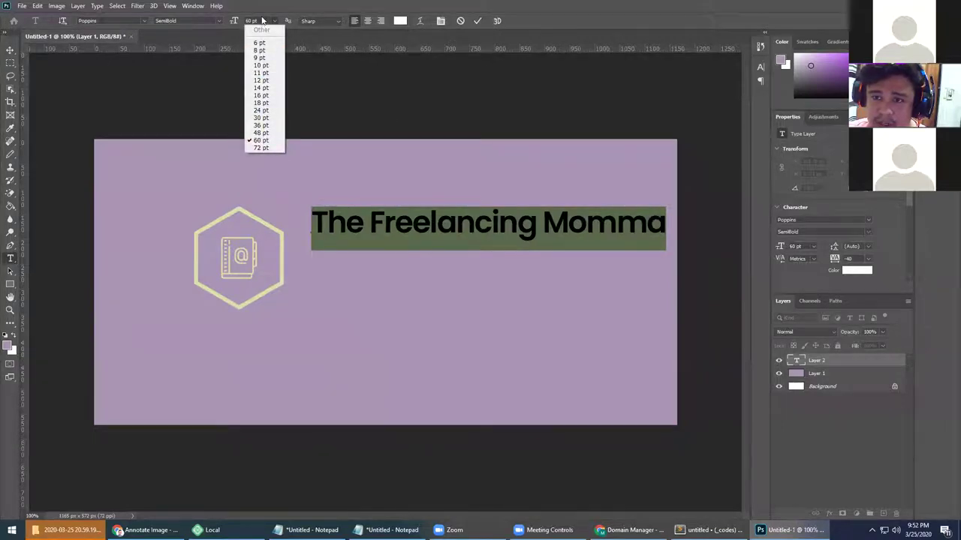
pyautogui.click(255, 21)
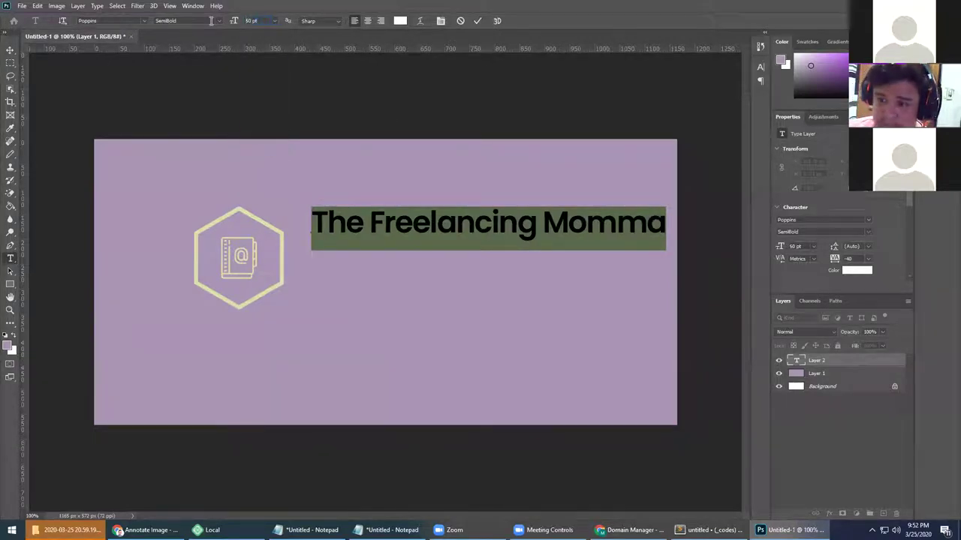
pyautogui.press('Return')
pyautogui.hotkey('ctrl', 'Return')
pyautogui.press('v')
pyautogui.moveTo(386, 238); pyautogui.dragTo(380, 239)
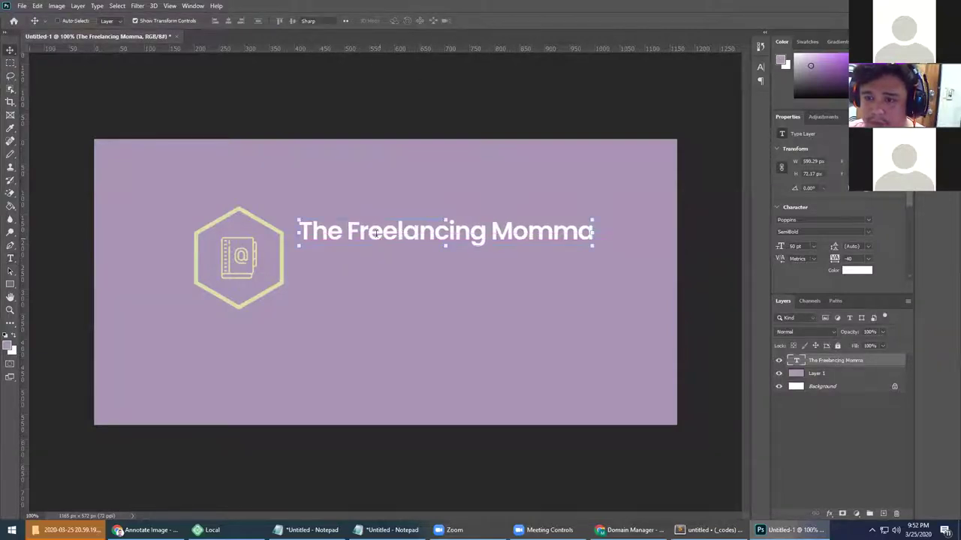
# Colour the headline with the hexagon's pale yellow sampled in the Text Color picker
pyautogui.press('t')
pyautogui.click(370, 237)
pyautogui.hotkey('ctrl', 'a')
pyautogui.click(400, 21)
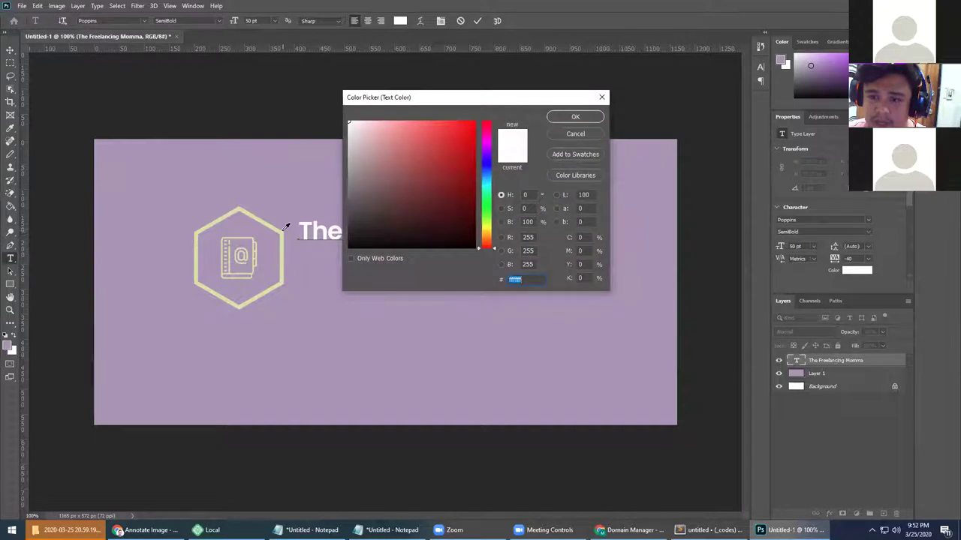
pyautogui.click(283, 232)
pyautogui.click(575, 116)
pyautogui.click(418, 235)
pyautogui.click(478, 21)
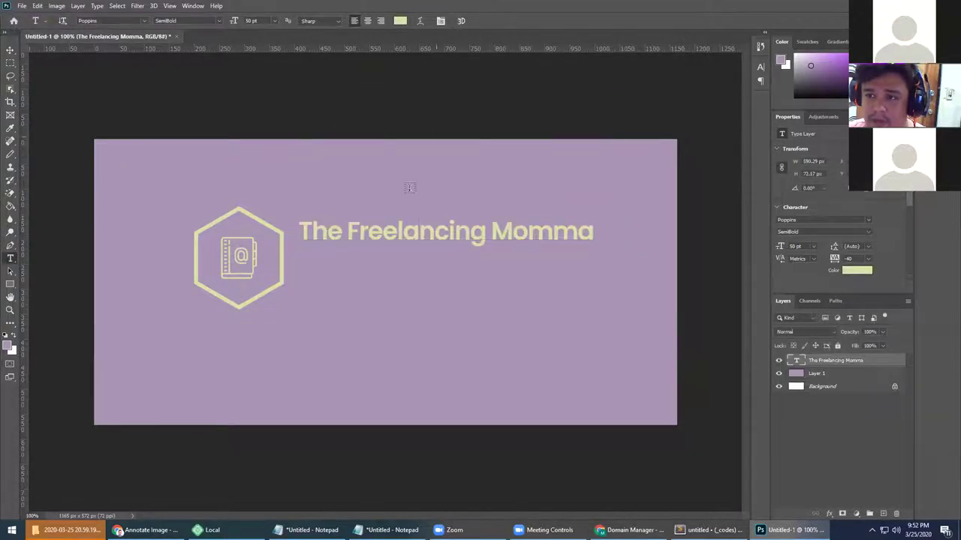
pyautogui.click(380, 267)
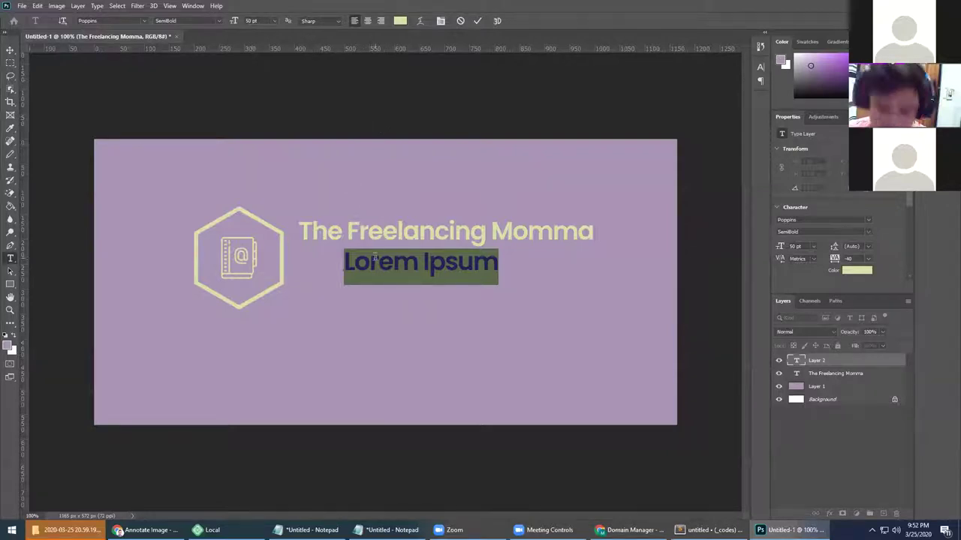
# Type the subtitle 'VA Services by' followed by the owner's name, fixing the ñ
pyautogui.write('VA')
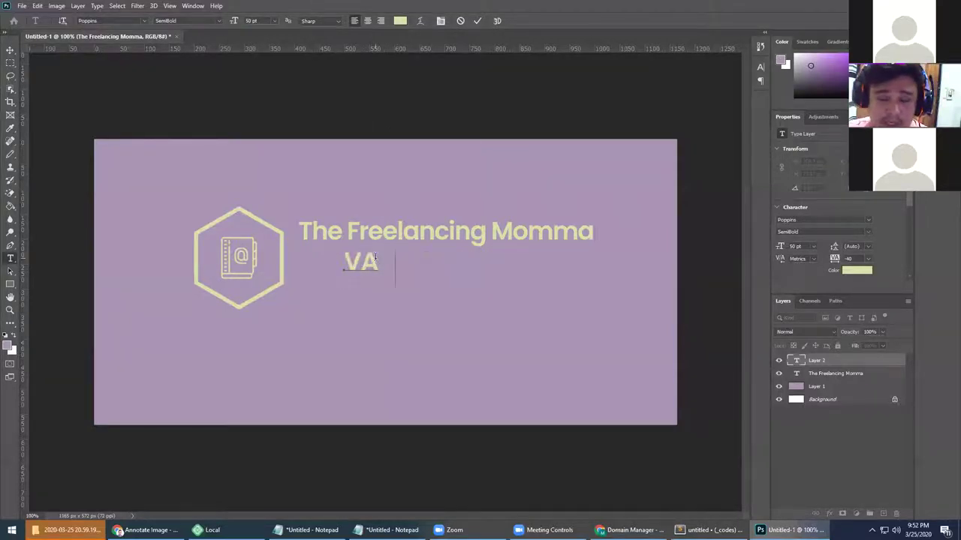
pyautogui.write(' ser')
pyautogui.write('Ser')
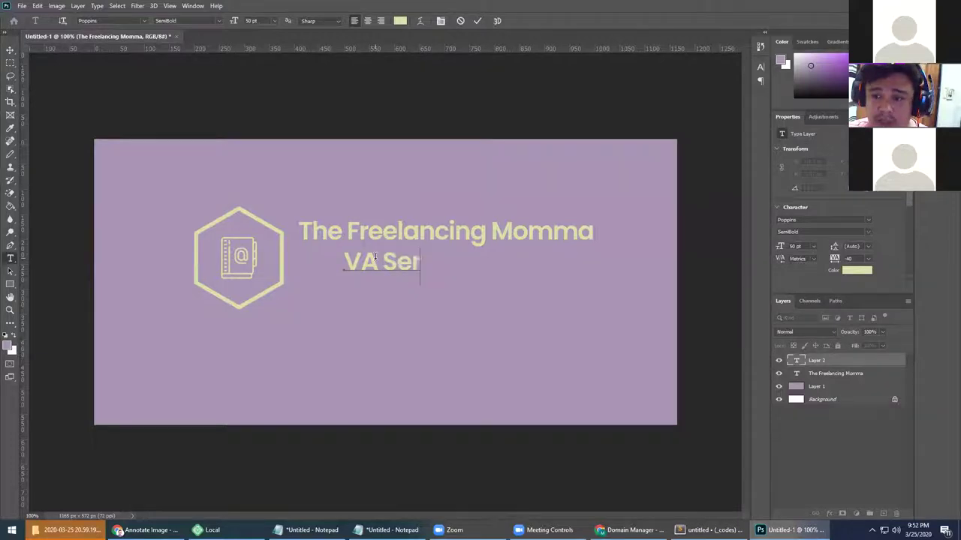
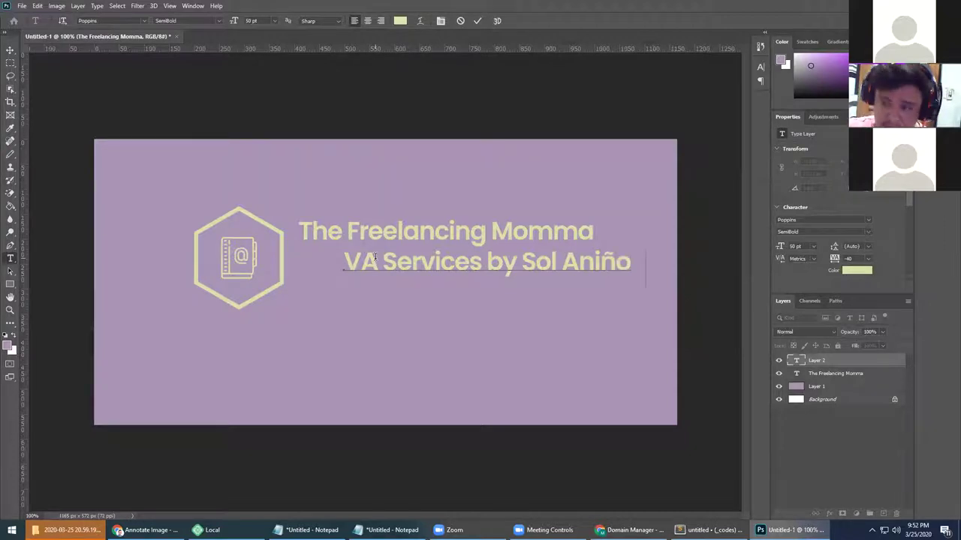
pyautogui.click(477, 20)
# Resize the subtitle to 36 pt and move it beneath the title
pyautogui.hotkey('ctrl', 'a')
pyautogui.click(277, 20)
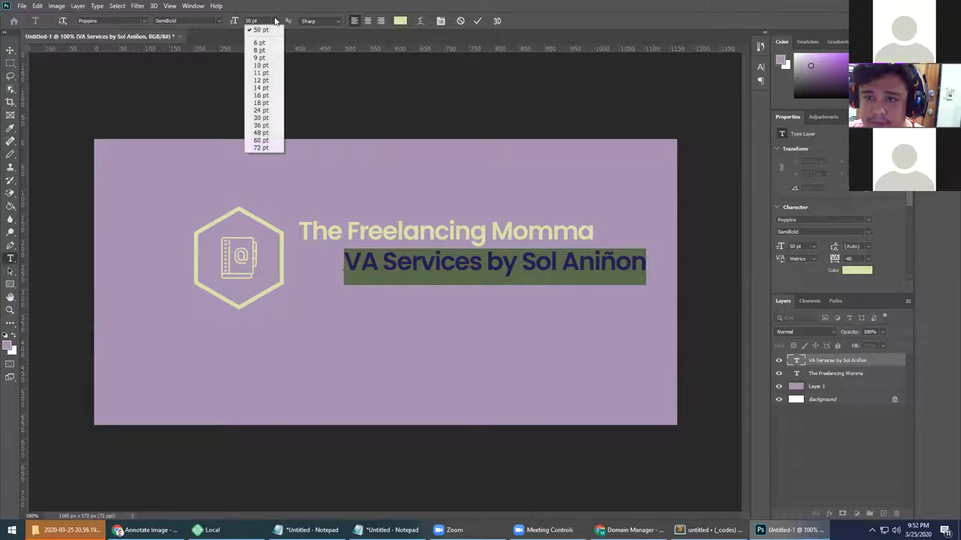
pyautogui.click(266, 126)
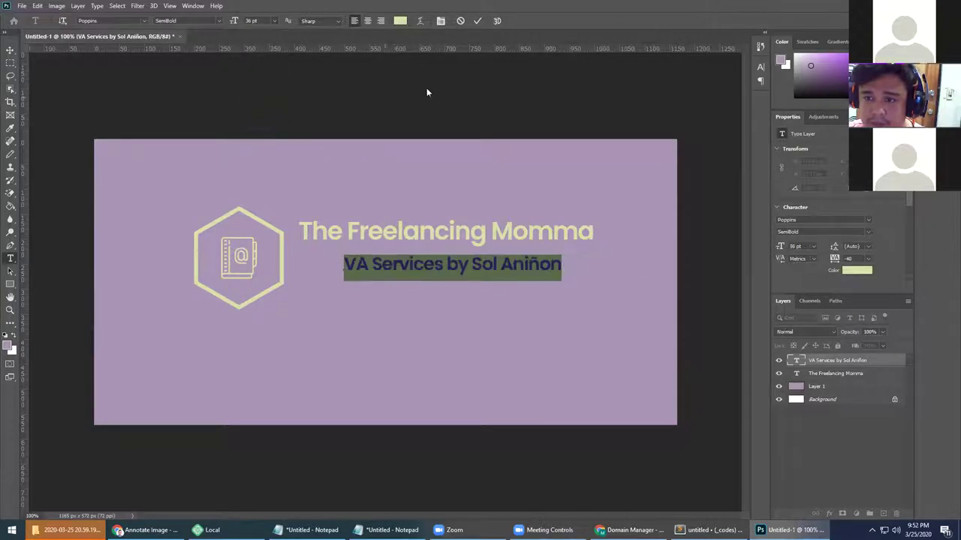
pyautogui.click(477, 20)
pyautogui.press('v')
pyautogui.moveTo(379, 267); pyautogui.dragTo(344, 278)
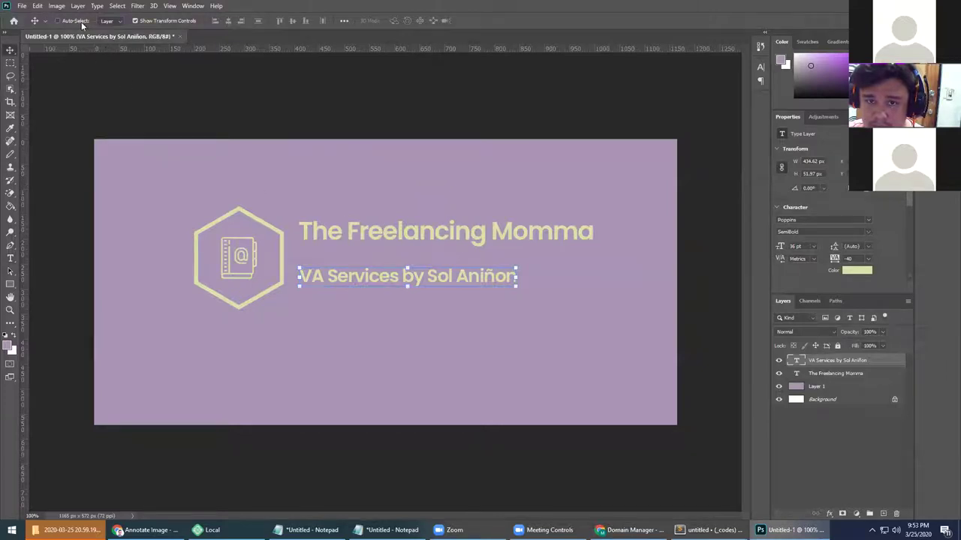
# Nudge the title and subtitle into alignment beside the hexagon icon
pyautogui.click(365, 235)
pyautogui.moveTo(344, 237); pyautogui.dragTo(345, 238)
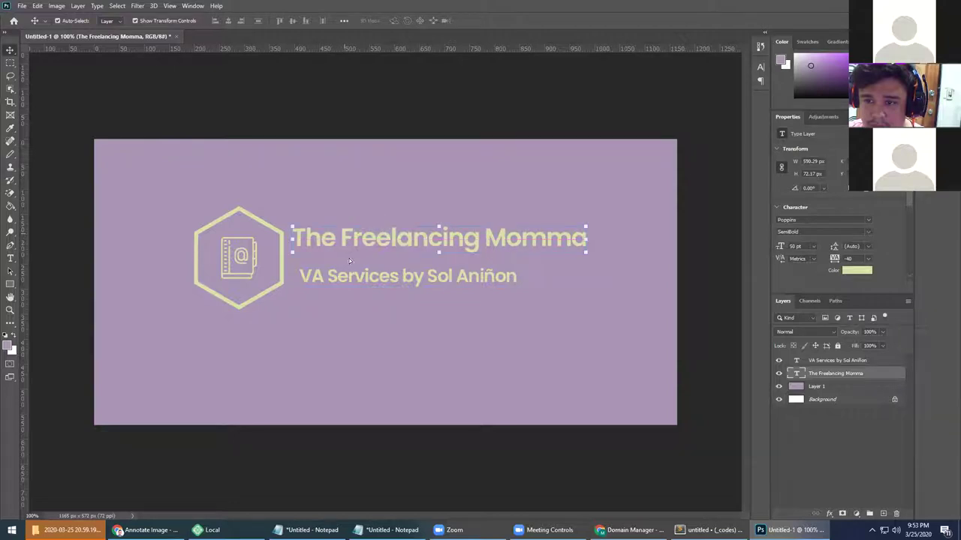
pyautogui.click(348, 276)
pyautogui.moveTo(349, 276); pyautogui.dragTo(346, 269)
# Crop the canvas tightly around the icon and text, down to 621 × 246 px
pyautogui.click(8, 90)
pyautogui.click(10, 103)
pyautogui.moveTo(94, 141); pyautogui.dragTo(138, 166)
pyautogui.moveTo(385, 398); pyautogui.dragTo(396, 338)
pyautogui.moveTo(634, 271); pyautogui.dragTo(598, 253)
pyautogui.click(524, 21)
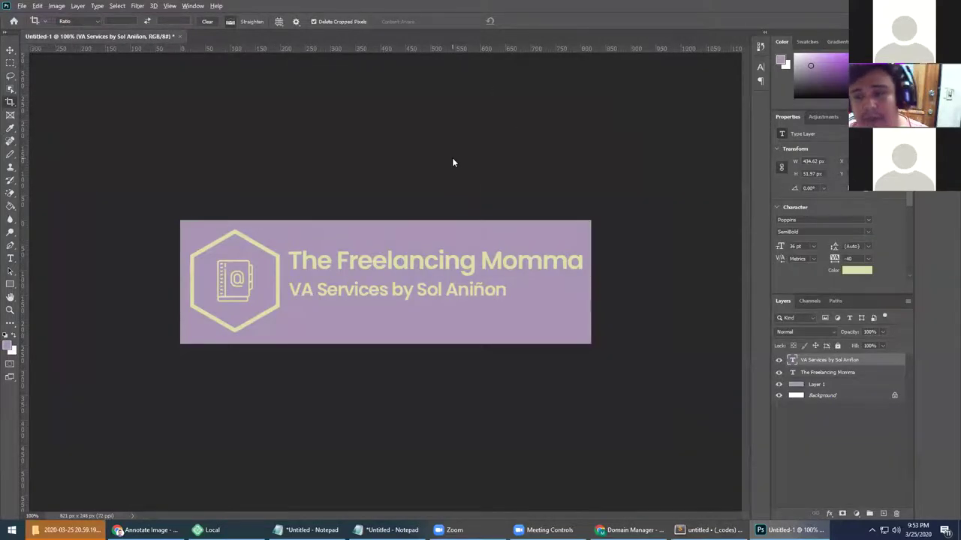
# Save the banner for web as a quality-100 JPEG into Downloads
pyautogui.hotkey('ctrl', 'alt', 'shift', 's')
pyautogui.click(570, 414)
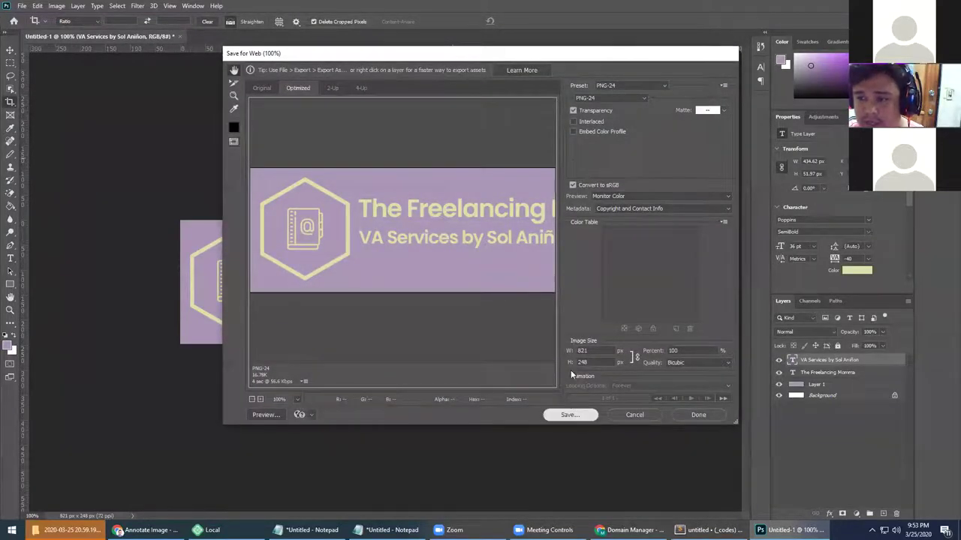
pyautogui.press('Escape')
pyautogui.click(610, 98)
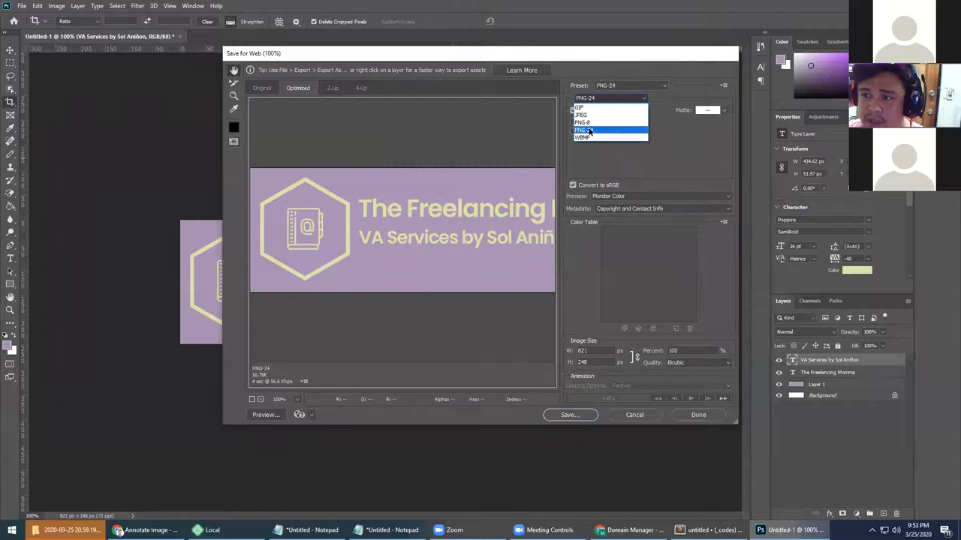
pyautogui.click(586, 114)
pyautogui.click(569, 414)
pyautogui.write('sol-lo')
pyautogui.press('Return')
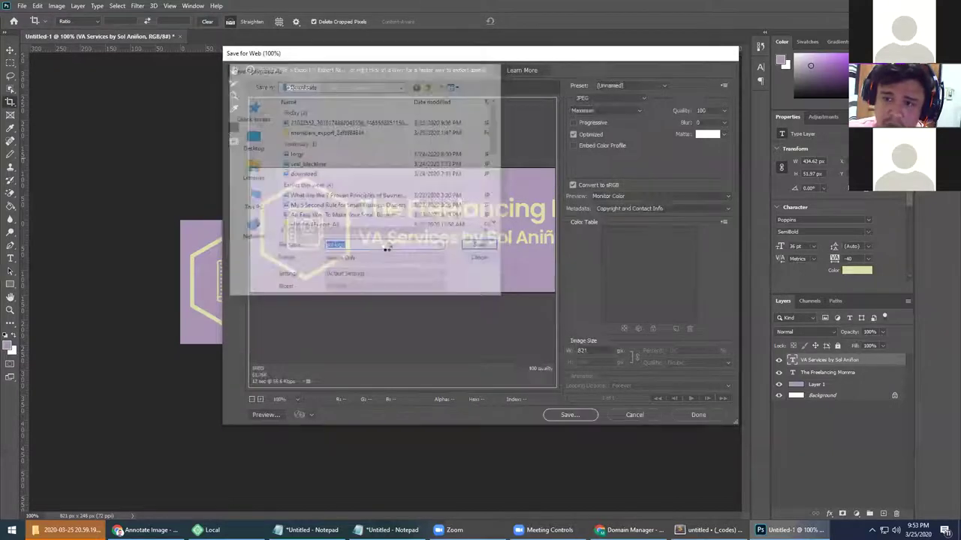
pyautogui.hotkey('alt', 'Tab')
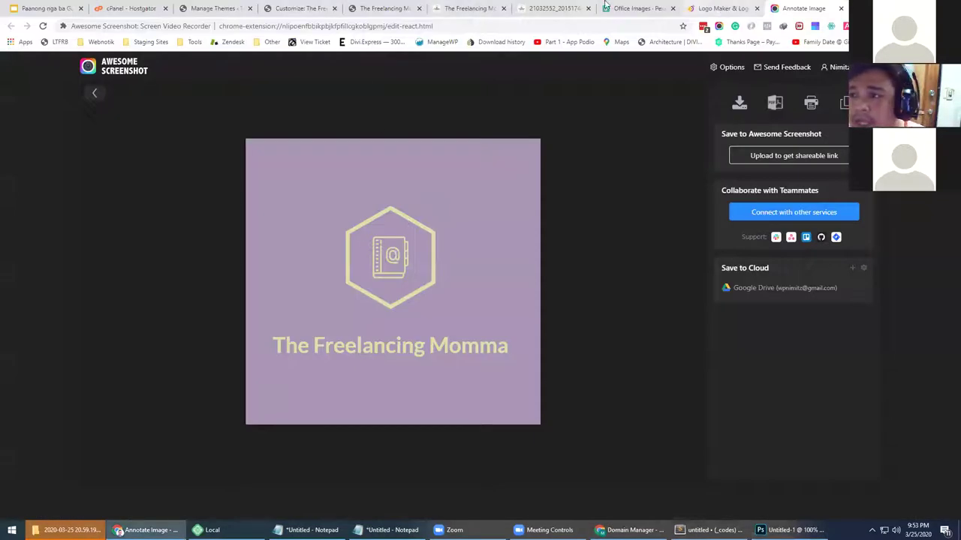
# Close the Logo Maker, Annotate Image, Pexels and image tabs, back to the Customizer
pyautogui.click(717, 9)
pyautogui.click(771, 8)
pyautogui.click(758, 8)
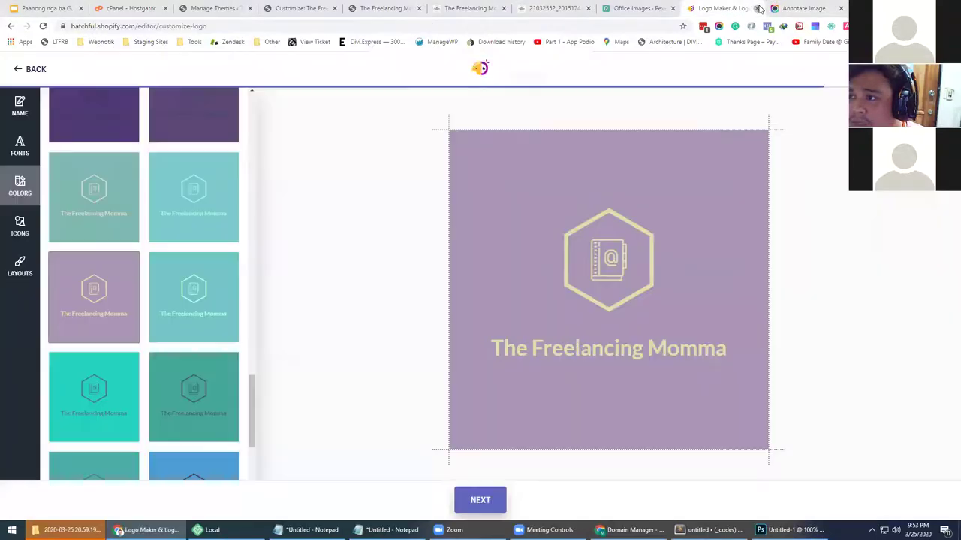
pyautogui.click(530, 82)
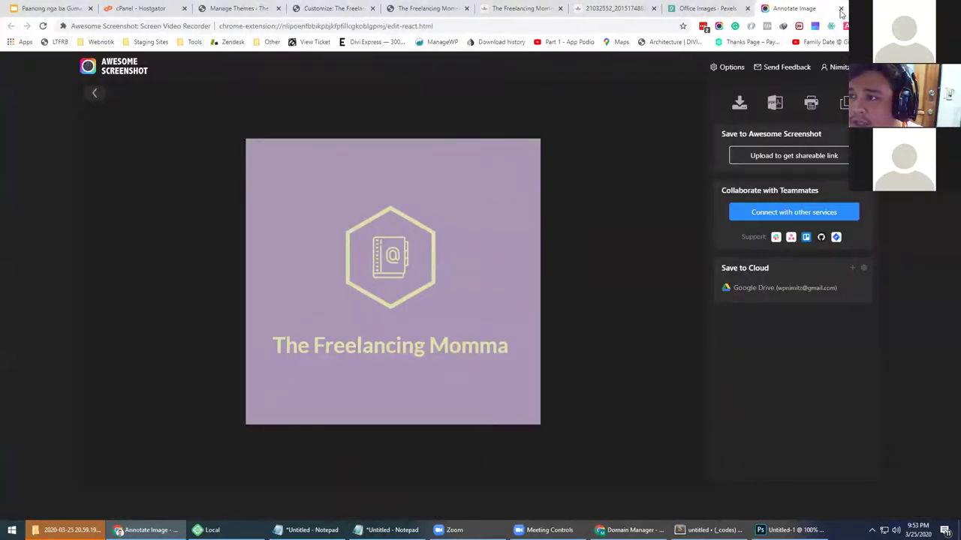
pyautogui.click(840, 9)
pyautogui.click(840, 9)
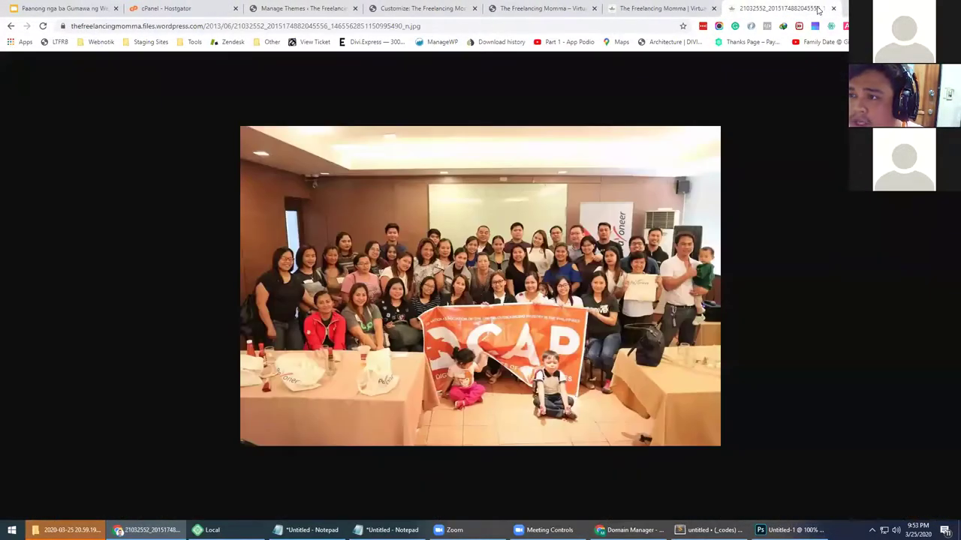
pyautogui.click(833, 8)
pyautogui.click(540, 8)
pyautogui.click(392, 9)
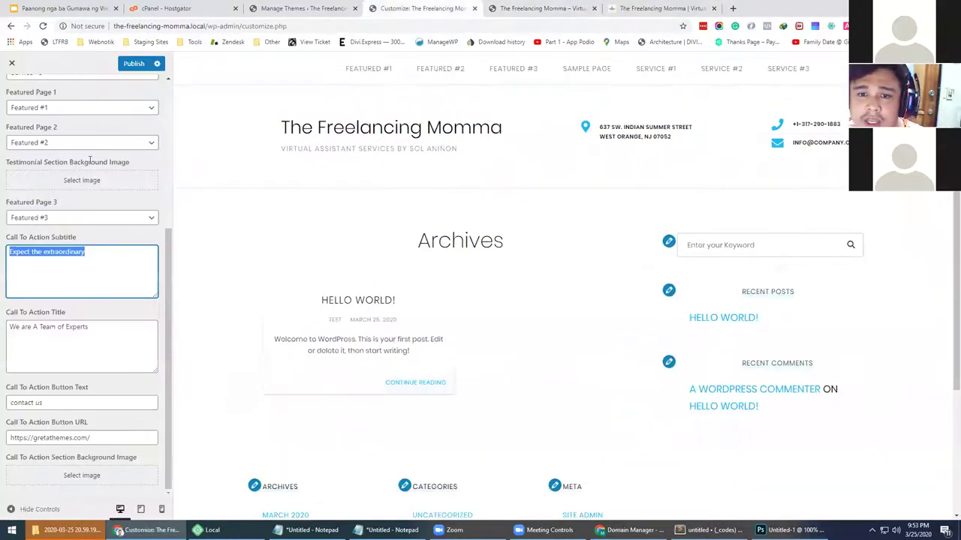
# In Site Identity, upload sol-logo and set it as the site logo without cropping
pyautogui.scroll(3, 75, 201)
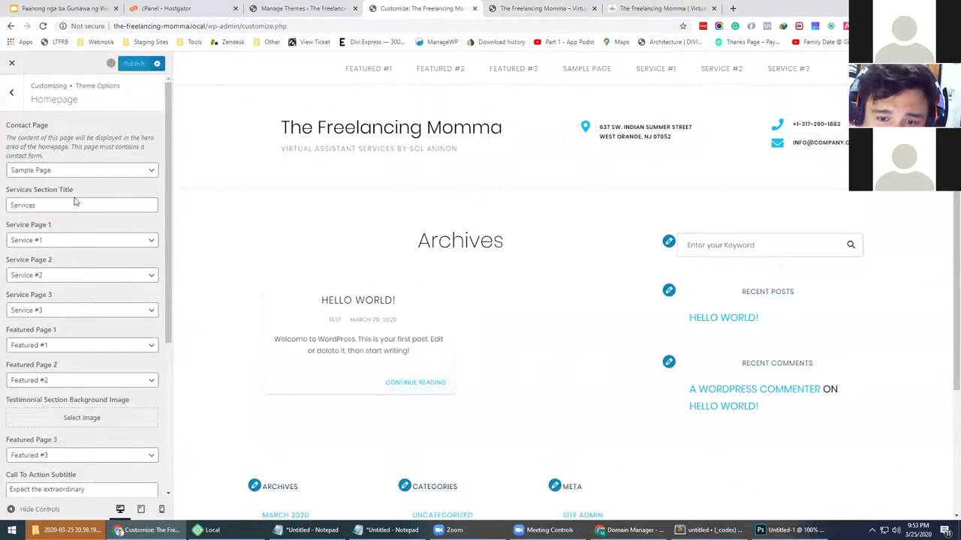
pyautogui.click(13, 94)
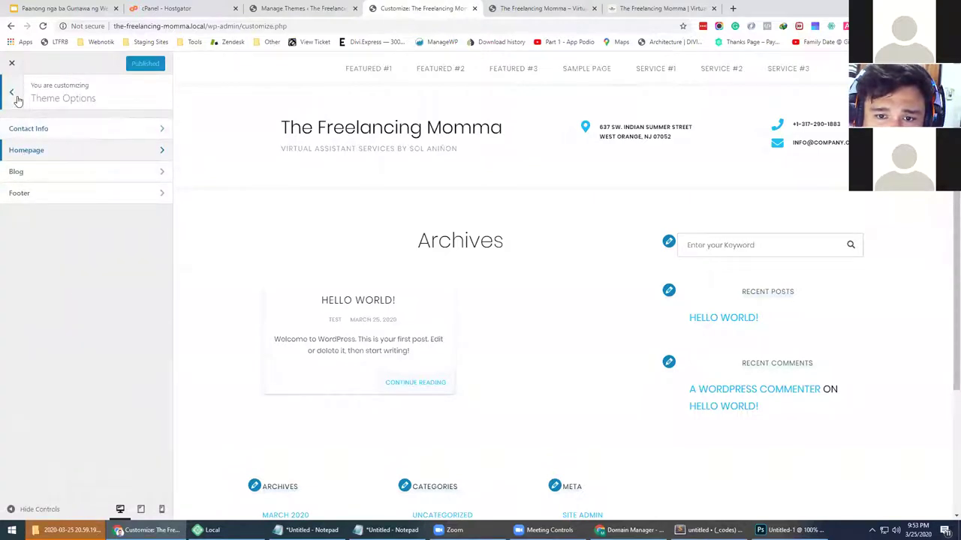
pyautogui.click(13, 94)
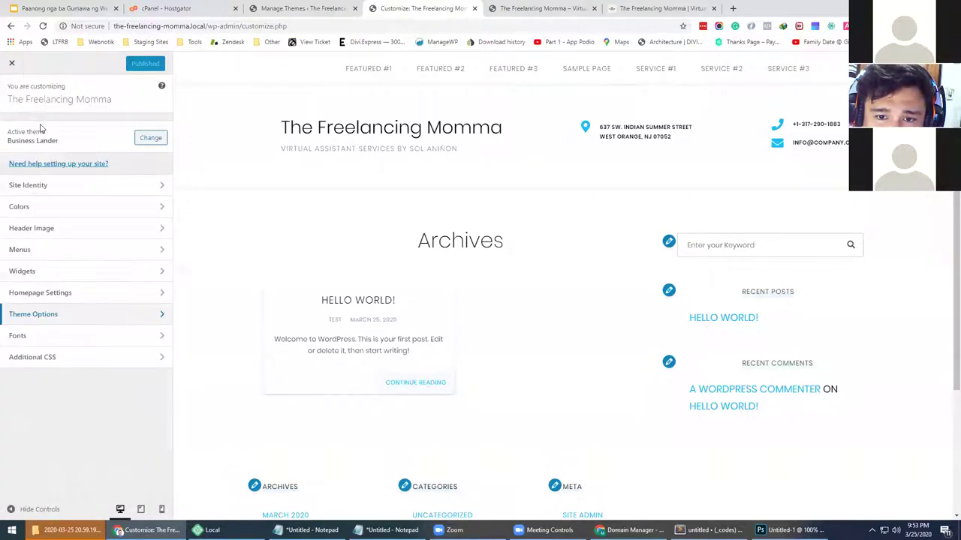
pyautogui.click(39, 187)
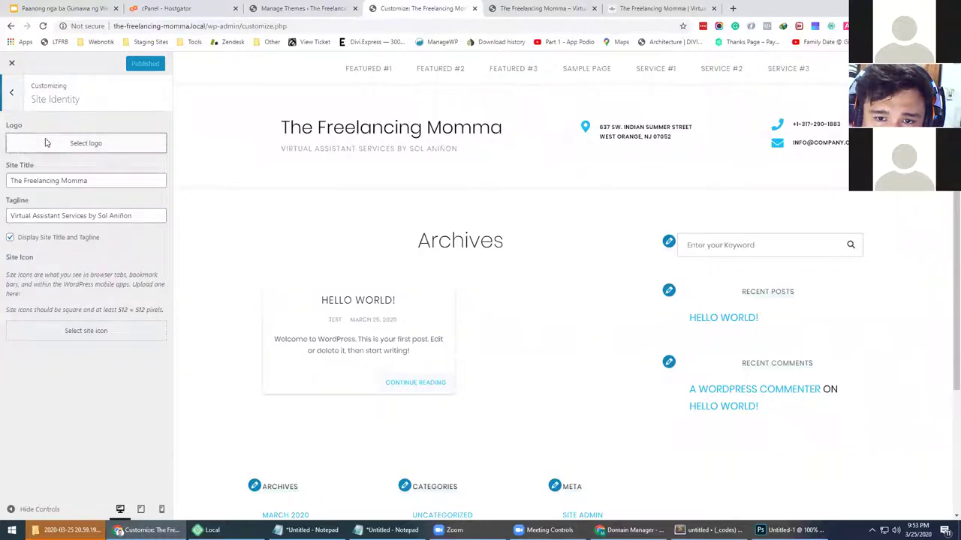
pyautogui.click(46, 144)
pyautogui.click(51, 100)
pyautogui.click(480, 270)
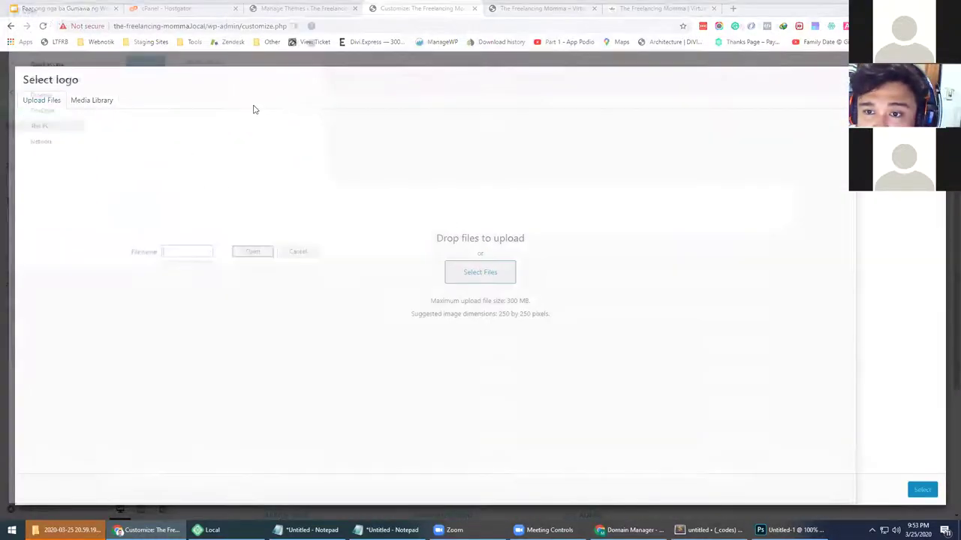
pyautogui.click(797, 504)
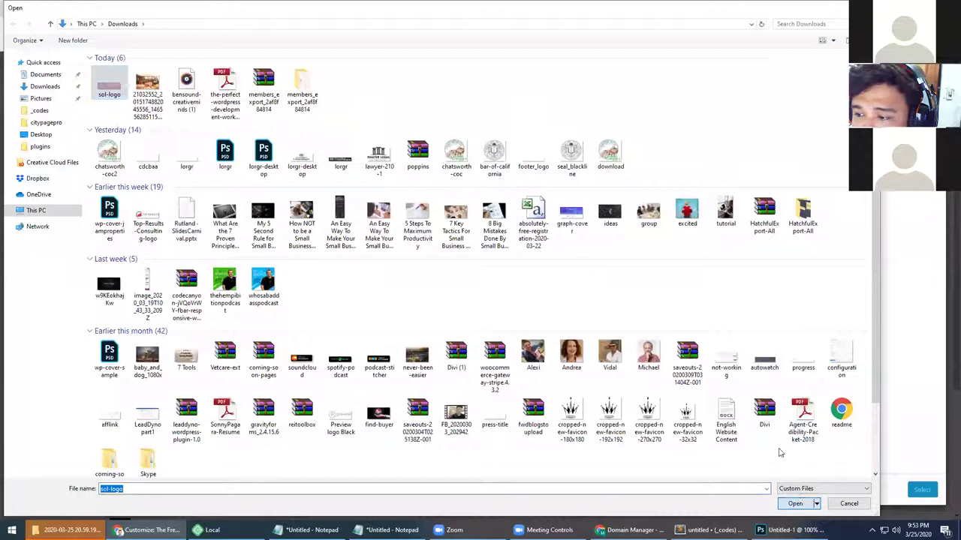
pyautogui.click(922, 489)
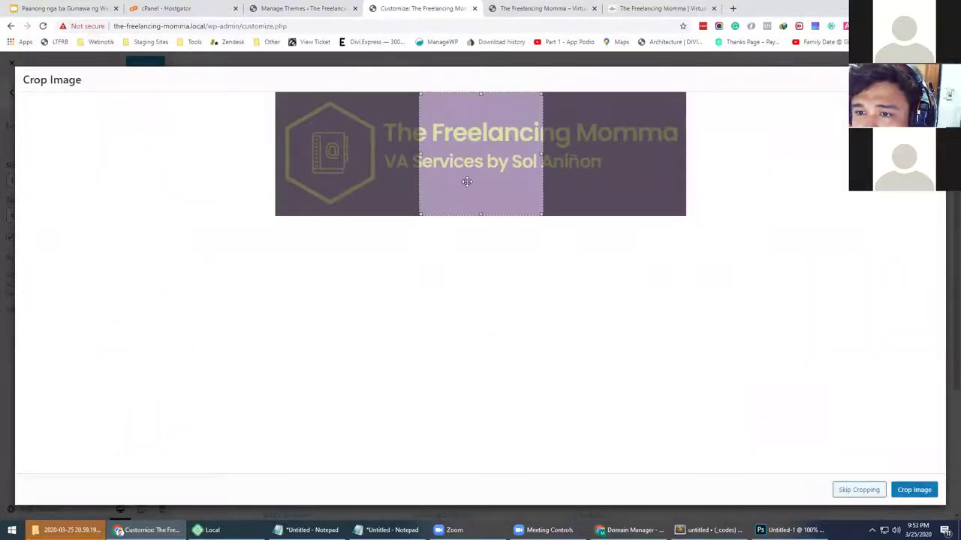
pyautogui.click(858, 490)
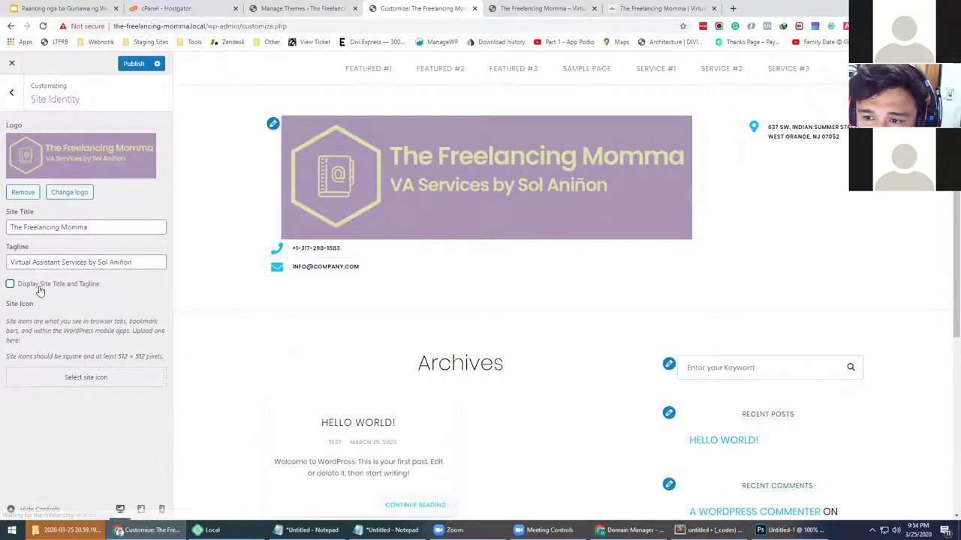
# Publish the new logo, check it on the live site, then go to the Themes page
pyautogui.click(153, 65)
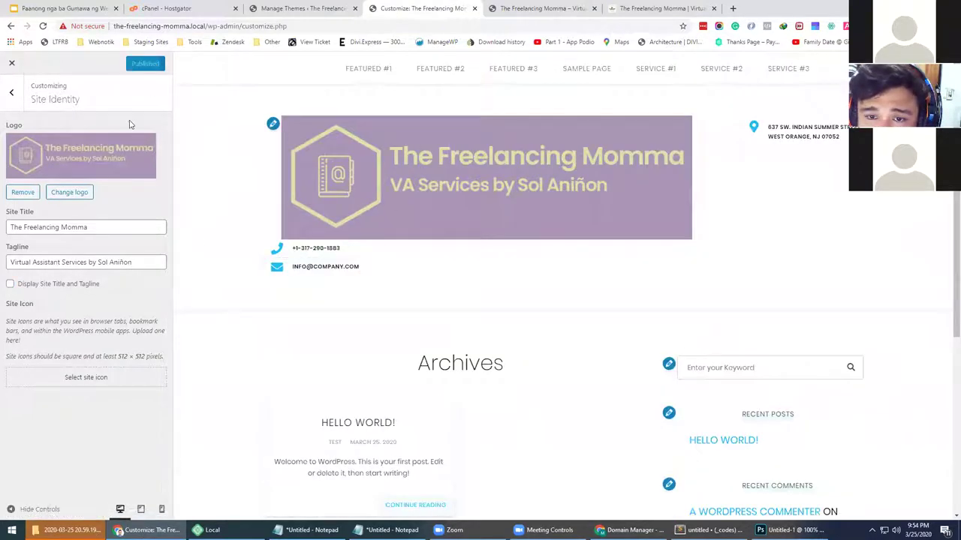
pyautogui.click(525, 8)
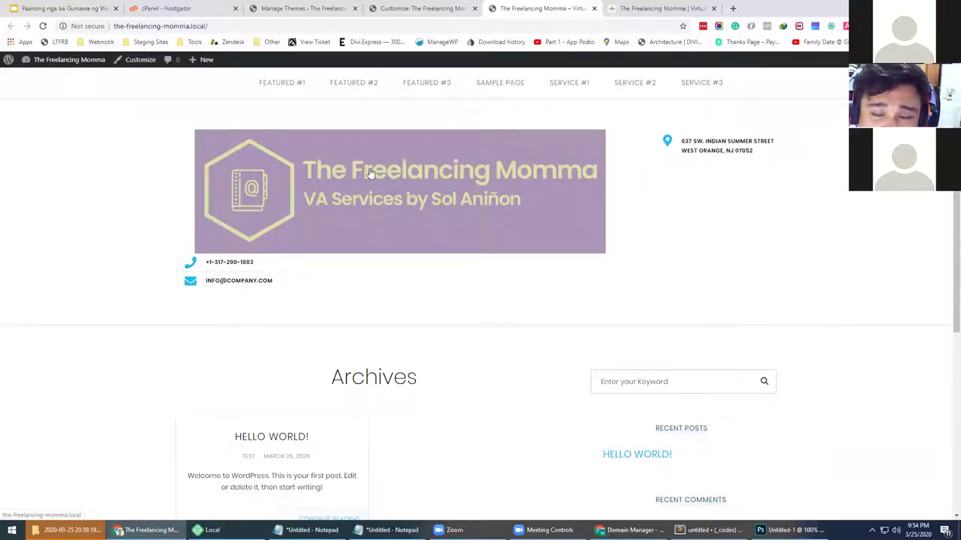
pyautogui.click(421, 7)
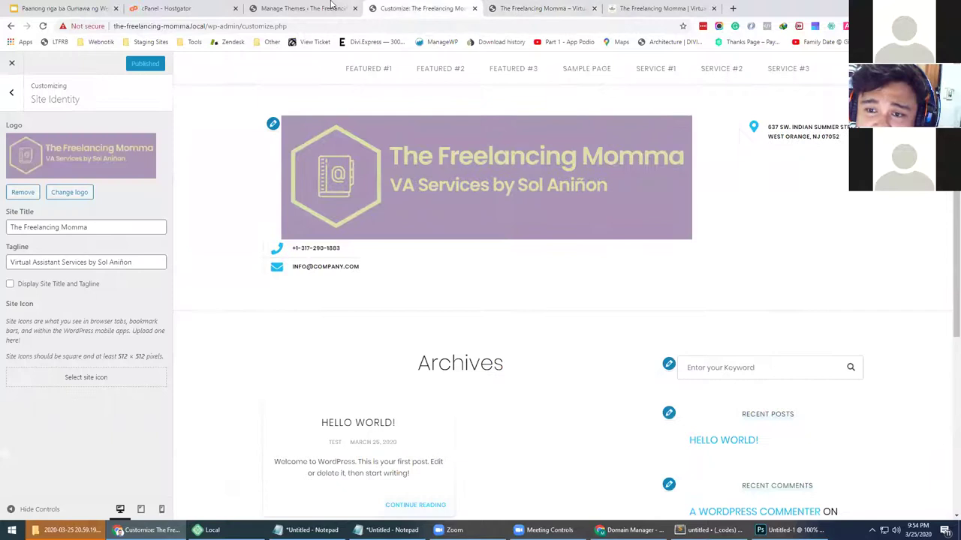
pyautogui.click(304, 7)
pyautogui.click(136, 209)
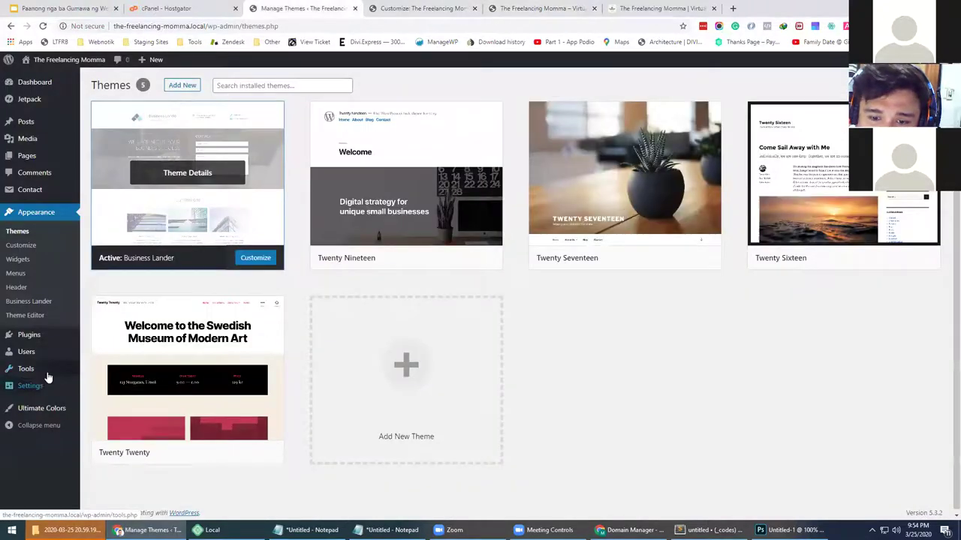
# Go to Plugins > Add New from the admin sidebar, after a stop on the Jetpack page
pyautogui.moveTo(47, 366)
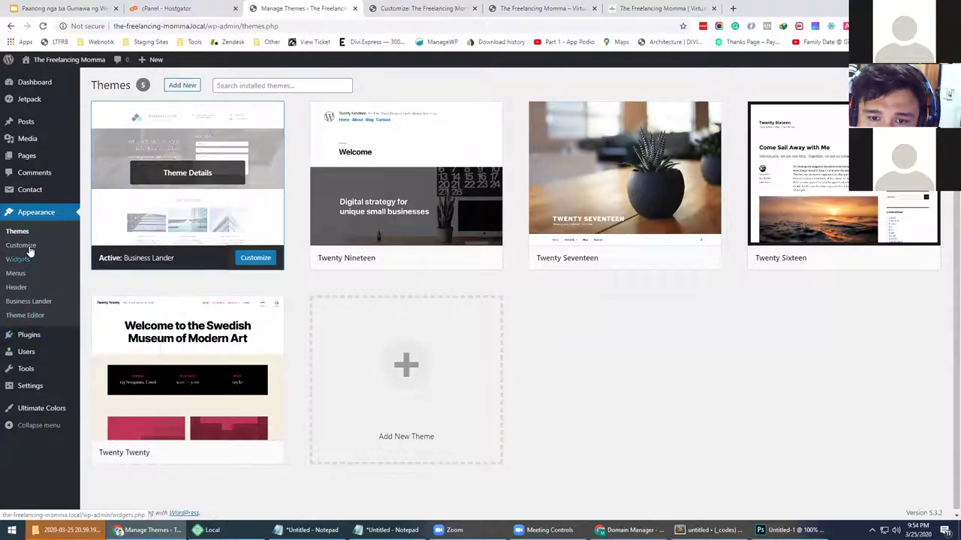
pyautogui.click(54, 105)
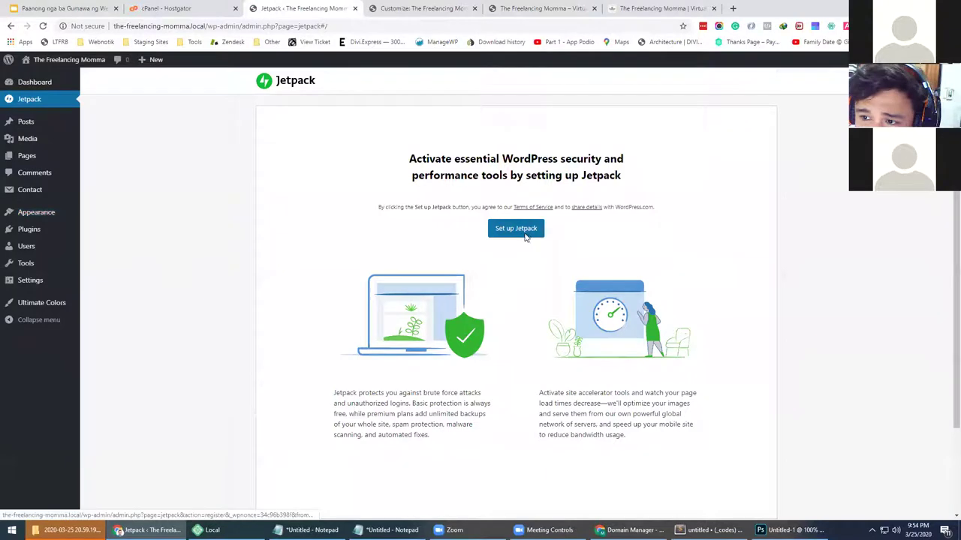
pyautogui.scroll(-3, 525, 238)
pyautogui.scroll(3, 524, 241)
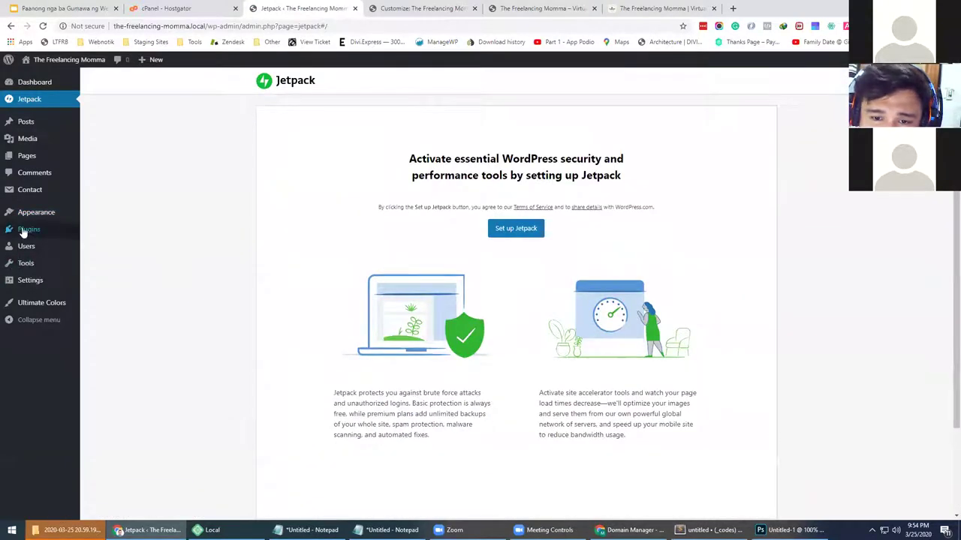
pyautogui.moveTo(23, 234)
pyautogui.click(115, 250)
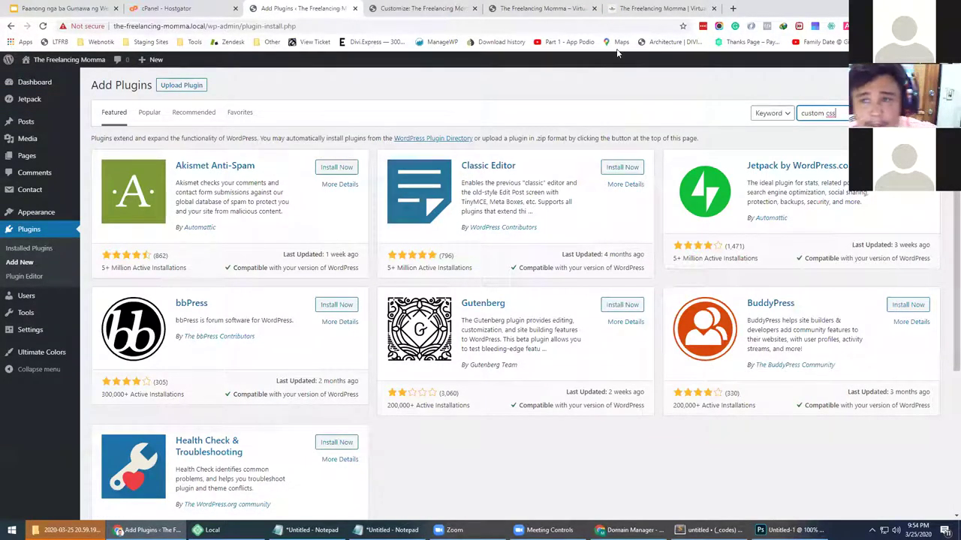
# Search for 'custom css', then install and activate the Simple Custom CSS plugin
pyautogui.click(422, 8)
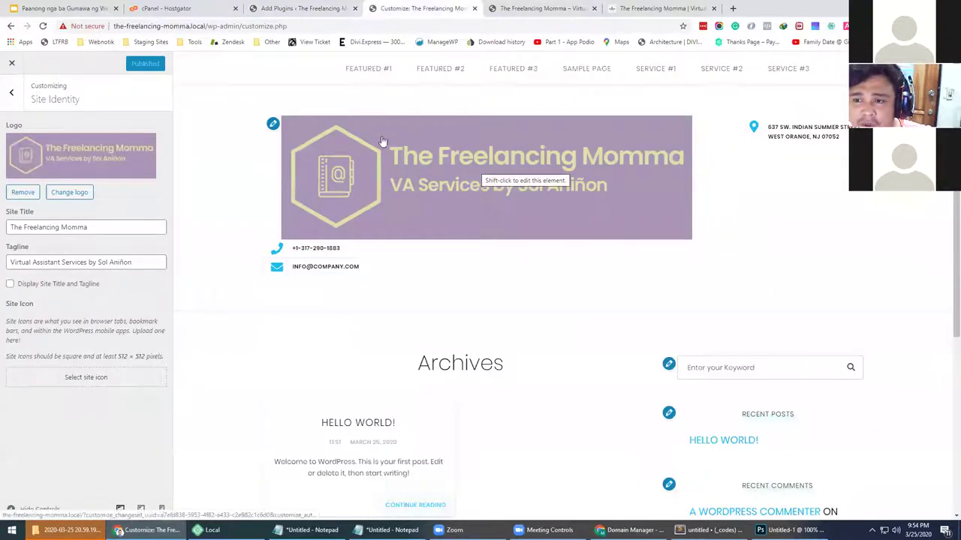
pyautogui.hotkey('ctrl', 'shift', 'Tab')
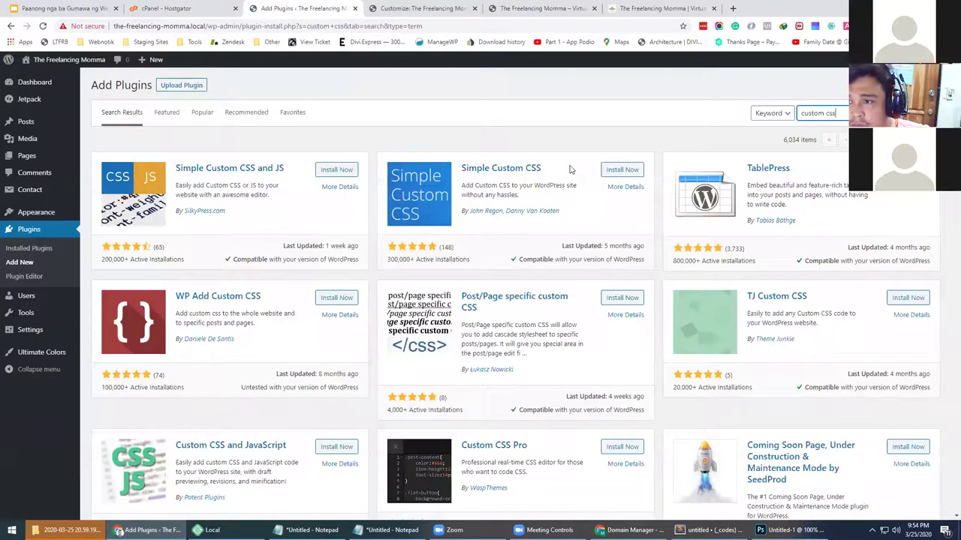
pyautogui.click(623, 170)
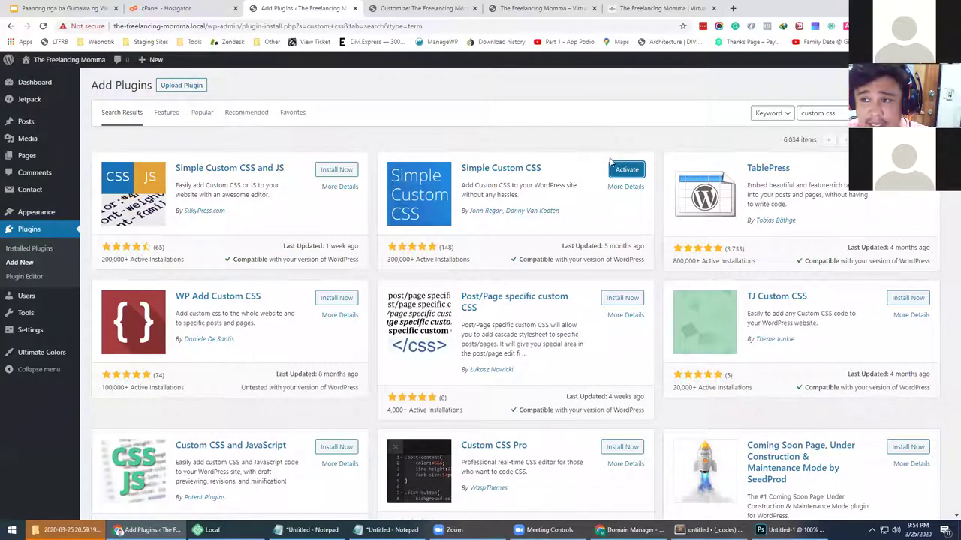
pyautogui.click(620, 172)
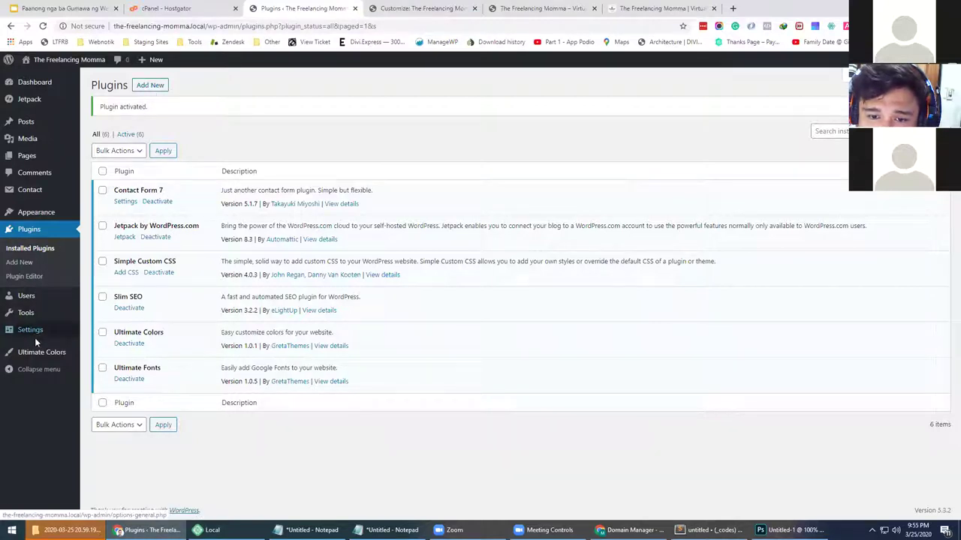
# Go to Appearance > Custom CSS, the plugin's editing page
pyautogui.moveTo(35, 331)
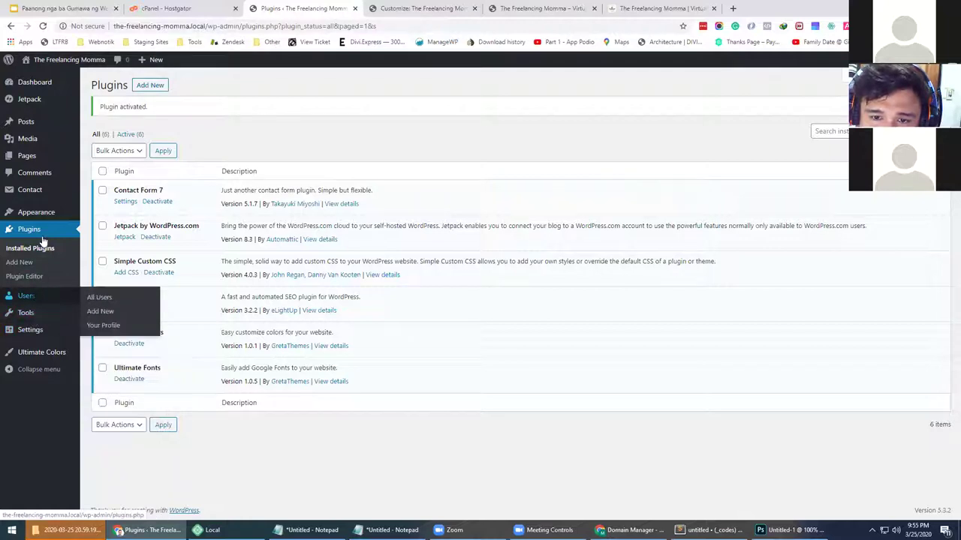
pyautogui.moveTo(46, 213)
pyautogui.click(103, 284)
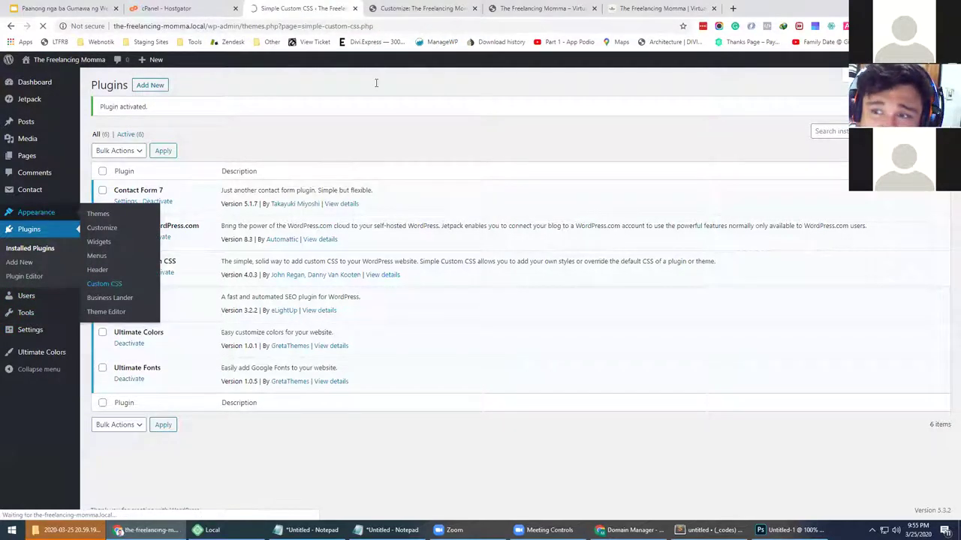
# Inspect the live site's header logo and select its link element in DevTools
pyautogui.click(420, 8)
pyautogui.click(541, 8)
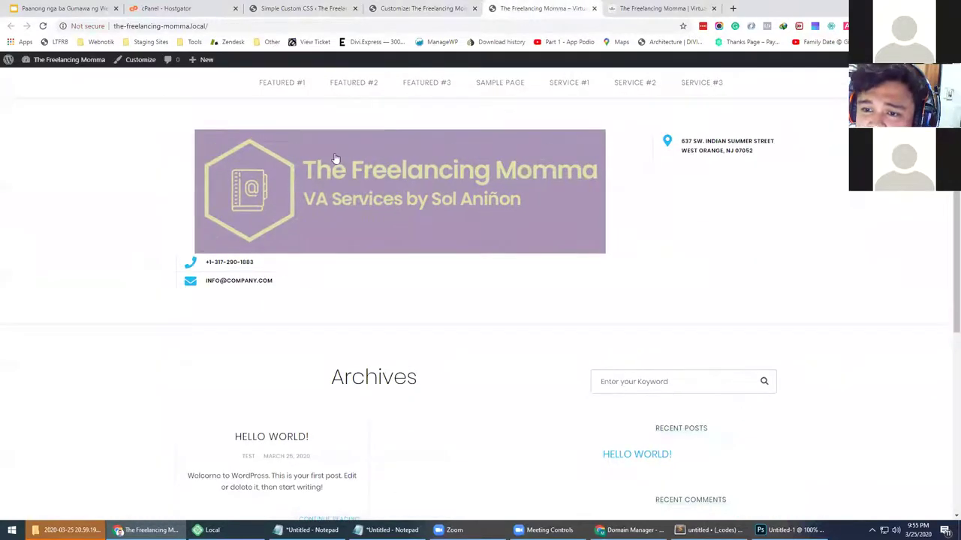
pyautogui.rightClick(335, 155)
pyautogui.click(359, 374)
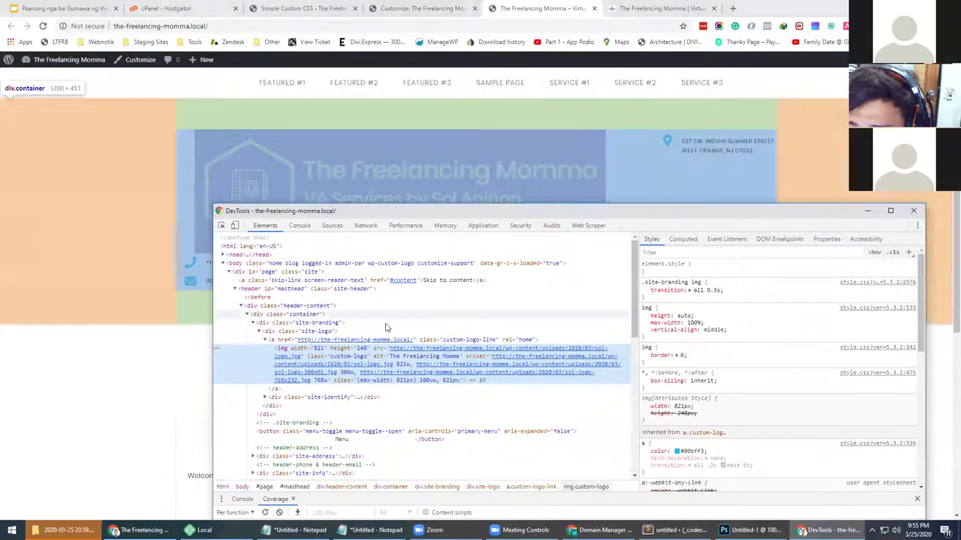
pyautogui.click(472, 342)
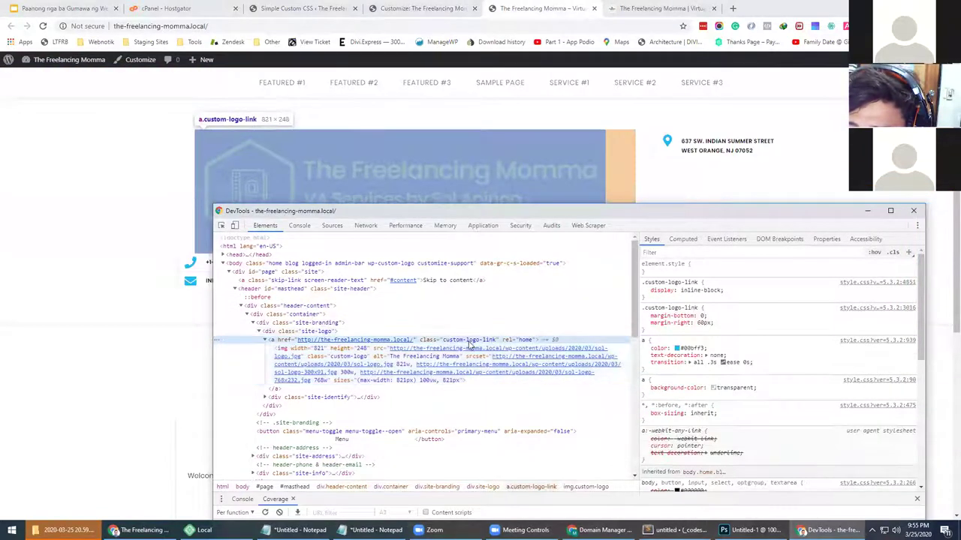
# Add a DevTools rule '.custom-logo-link img { max-width: 300px; }'
pyautogui.click(909, 253)
pyautogui.press('Home')
pyautogui.press('Delete')
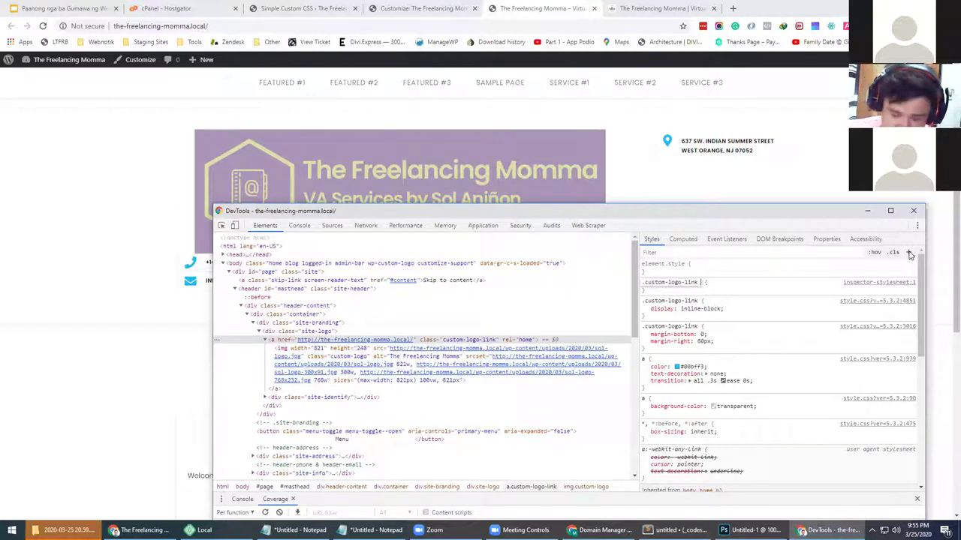
pyautogui.write('img')
pyautogui.press('Return')
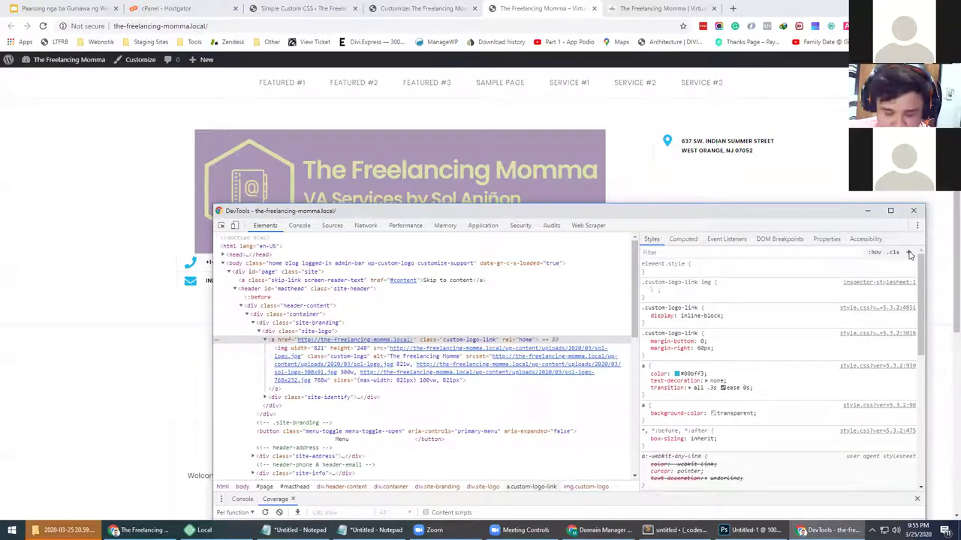
pyautogui.write('max-width: 300')
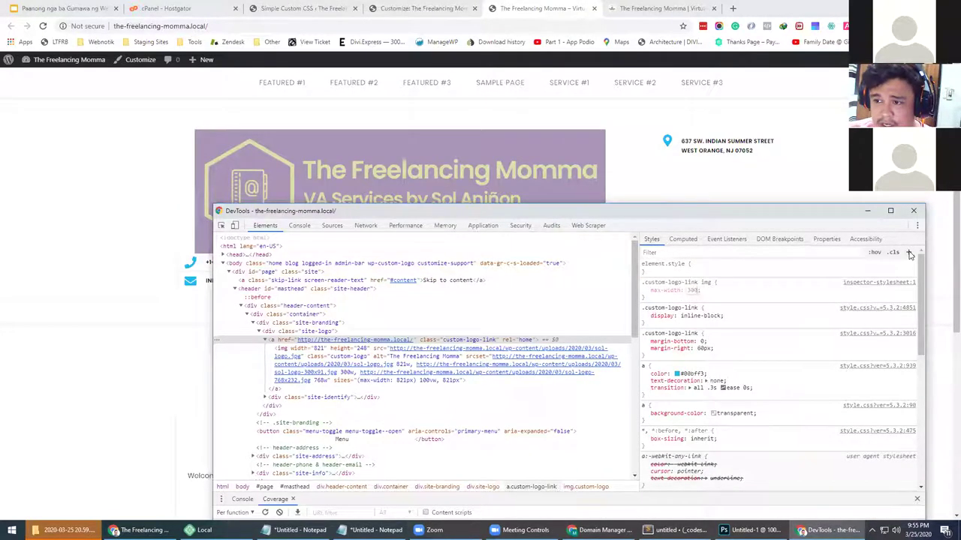
pyautogui.write('px;')
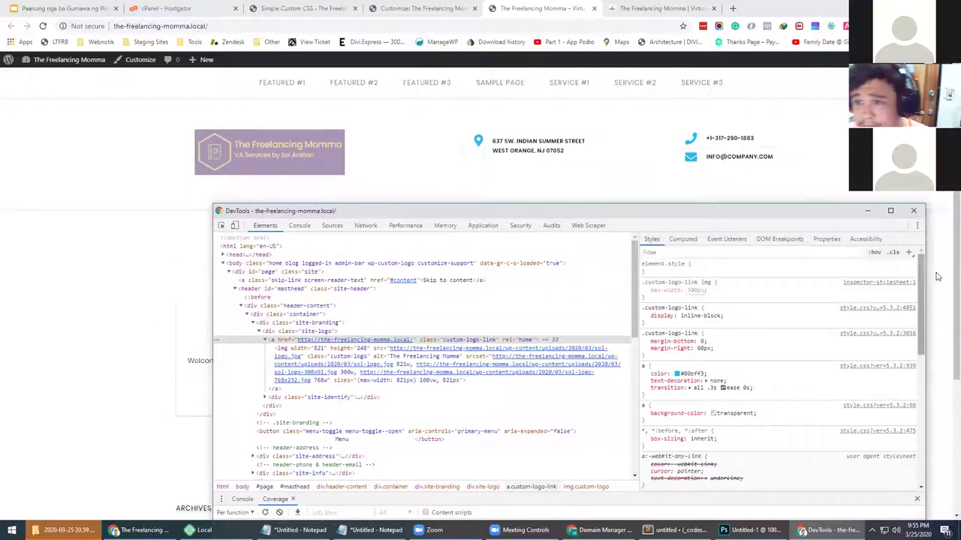
# Select the logo rule's text to carry it into the Simple Custom CSS editor
pyautogui.moveTo(724, 221); pyautogui.dragTo(669, 223)
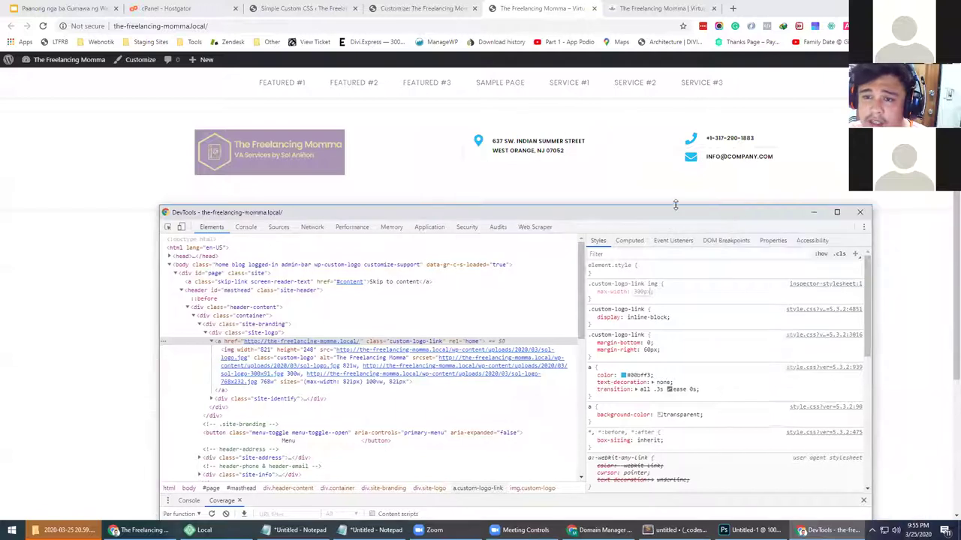
pyautogui.moveTo(603, 300); pyautogui.dragTo(588, 283)
pyautogui.hotkey('ctrl', 'c')
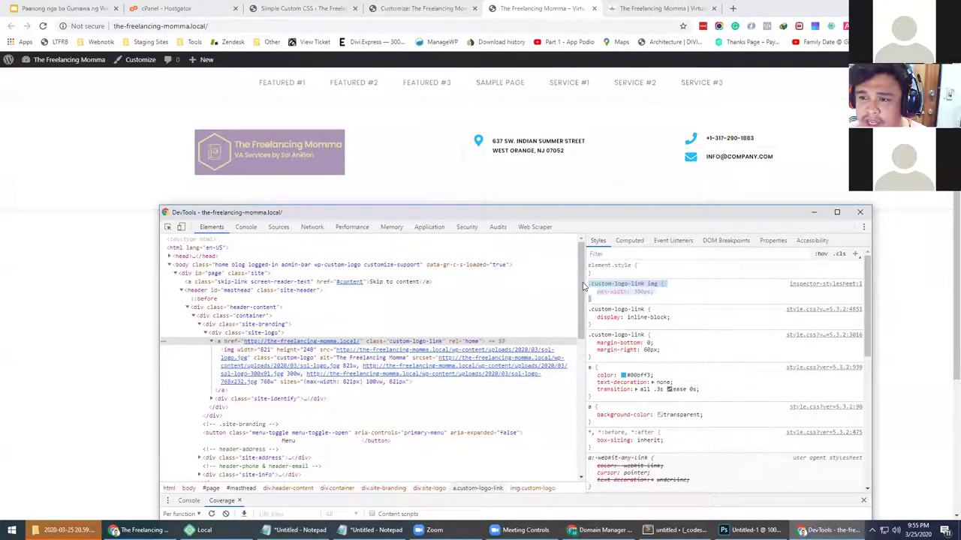
pyautogui.click(308, 7)
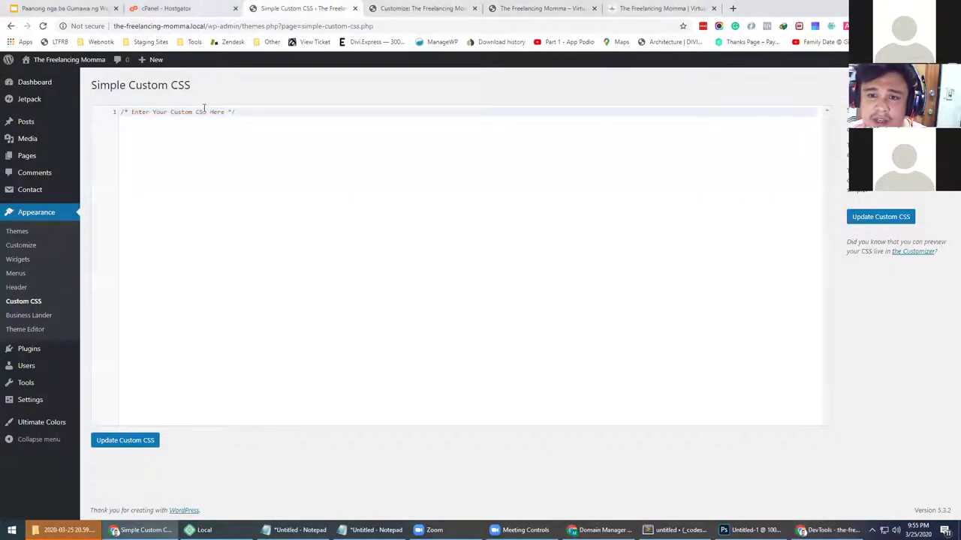
# Paste the 300px logo rule into Simple Custom CSS, save it, and reload the live site
pyautogui.press('Return')
pyautogui.press('Return')
pyautogui.hotkey('ctrl', 'v')
pyautogui.click(125, 440)
pyautogui.click(422, 9)
pyautogui.click(512, 6)
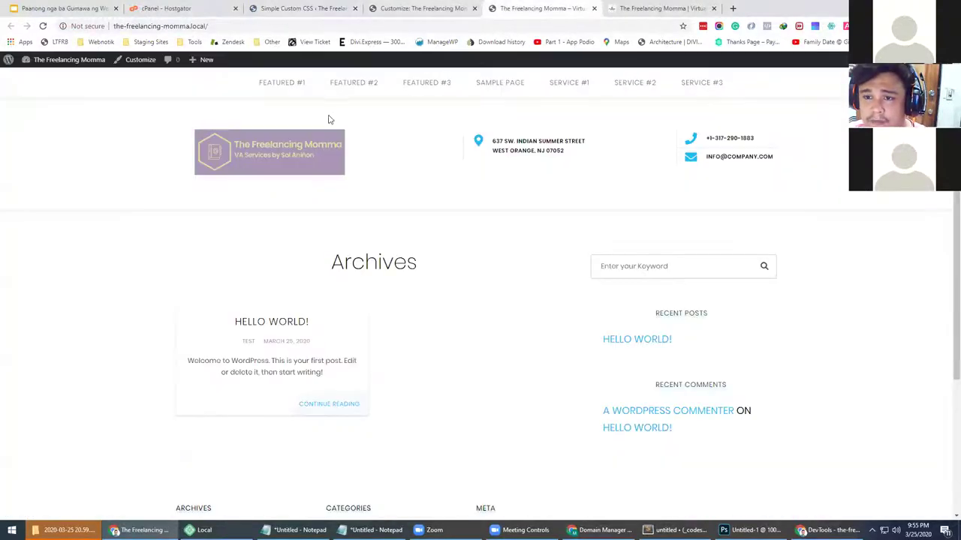
# Inspect the site header in DevTools and select the header-content element
pyautogui.rightClick(286, 115)
pyautogui.click(326, 298)
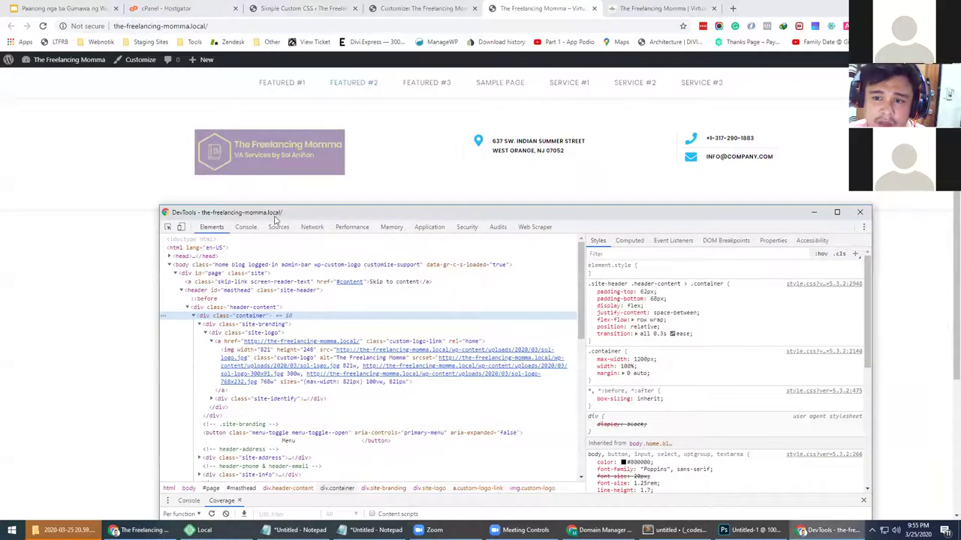
pyautogui.moveTo(281, 214); pyautogui.dragTo(310, 154)
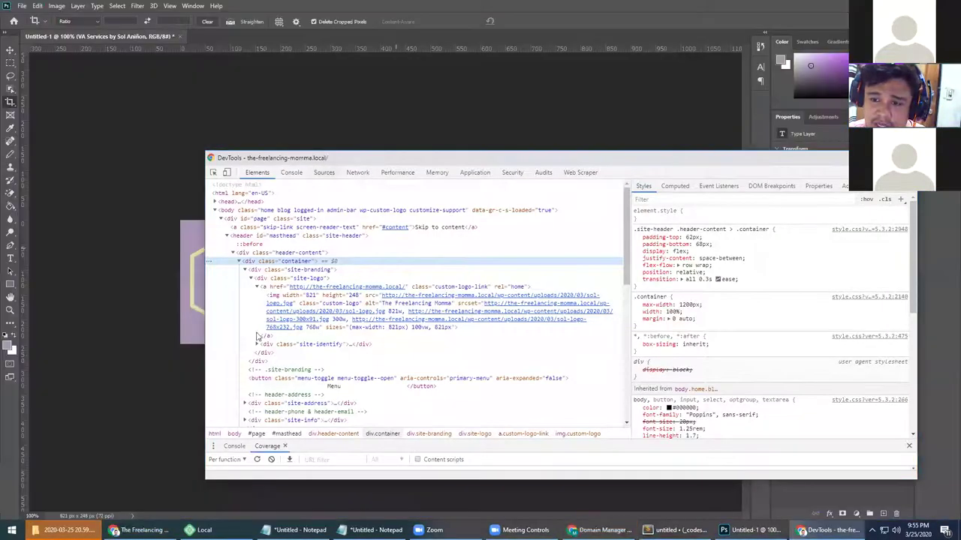
pyautogui.click(600, 530)
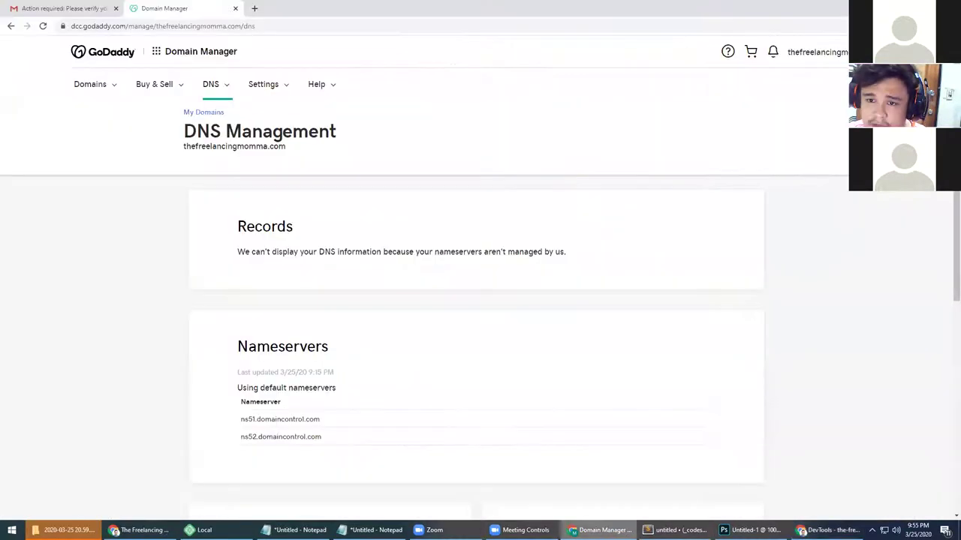
pyautogui.click(143, 529)
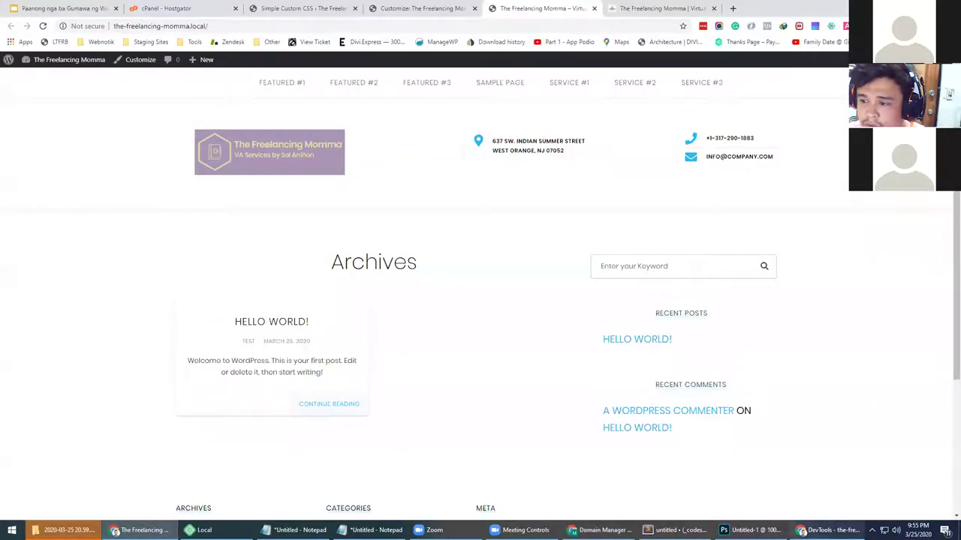
pyautogui.click(823, 530)
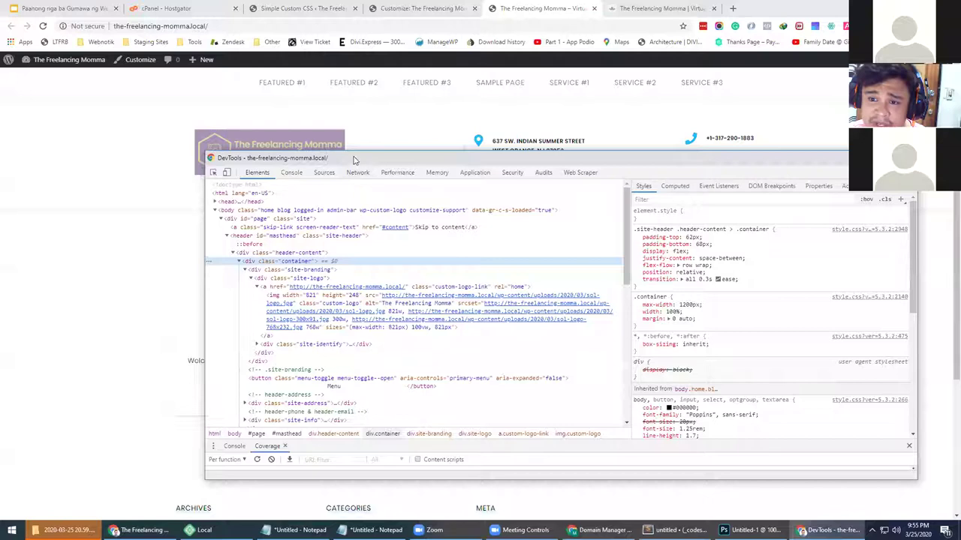
pyautogui.moveTo(358, 159); pyautogui.dragTo(363, 163)
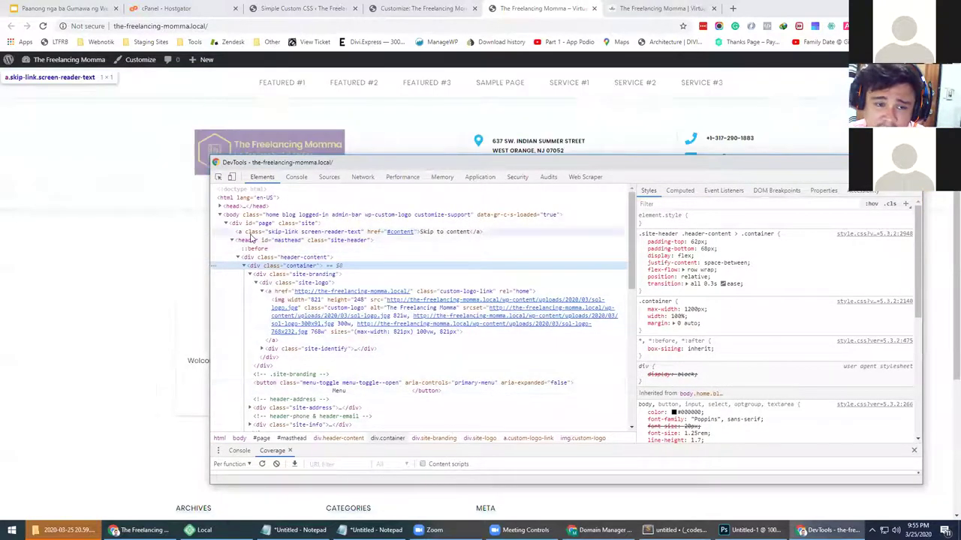
pyautogui.moveTo(300, 171); pyautogui.dragTo(261, 279)
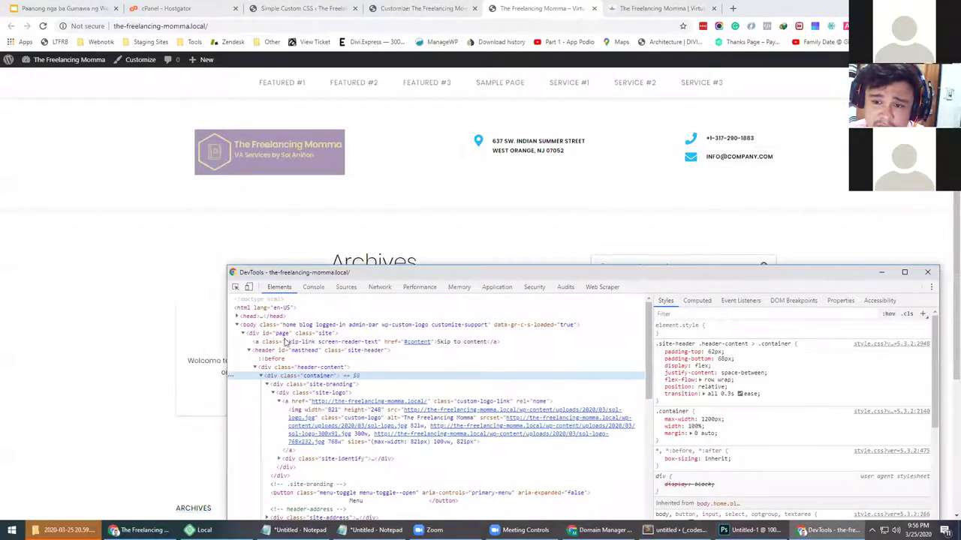
pyautogui.click(308, 368)
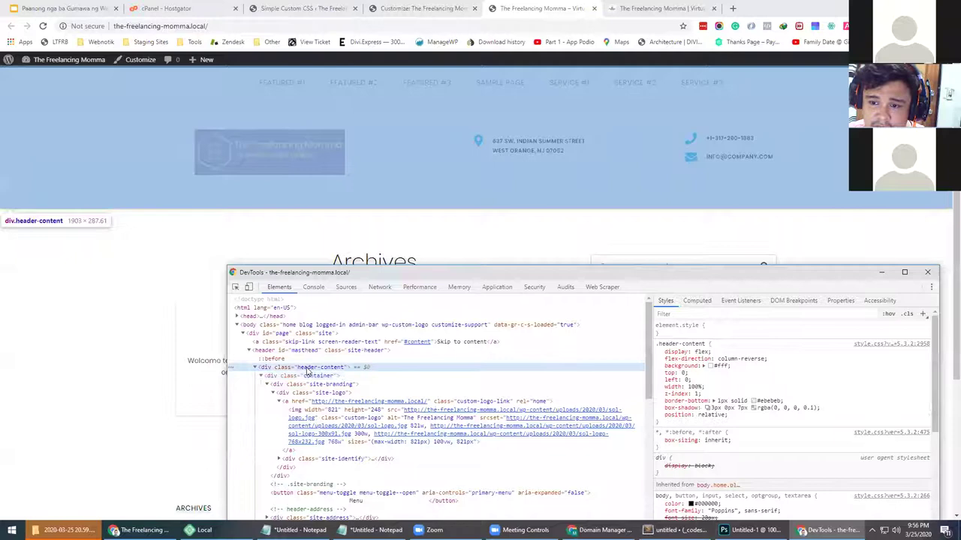
# Add a DevTools rule for the header container with a test background: red
pyautogui.click(308, 378)
pyautogui.click(262, 376)
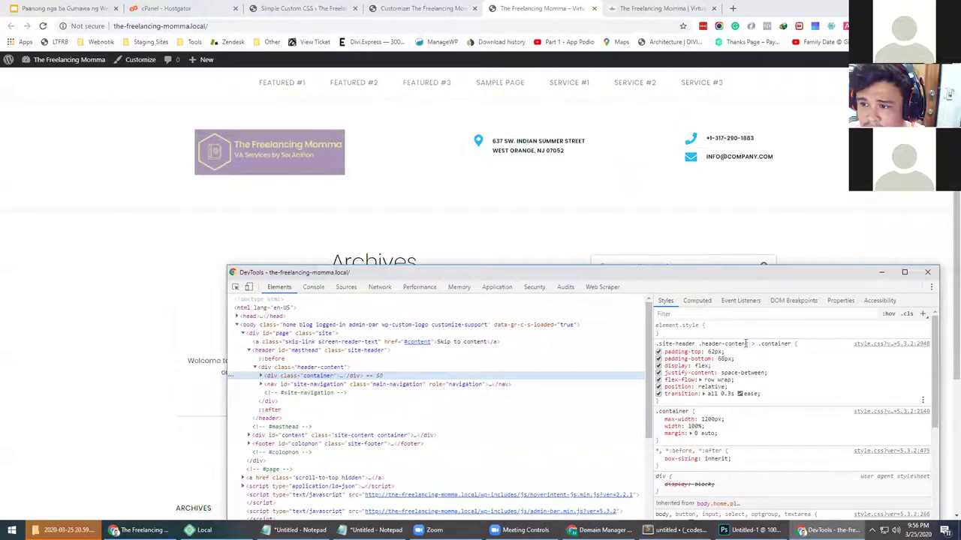
pyautogui.click(922, 315)
pyautogui.write('.site-header .header-content > .container')
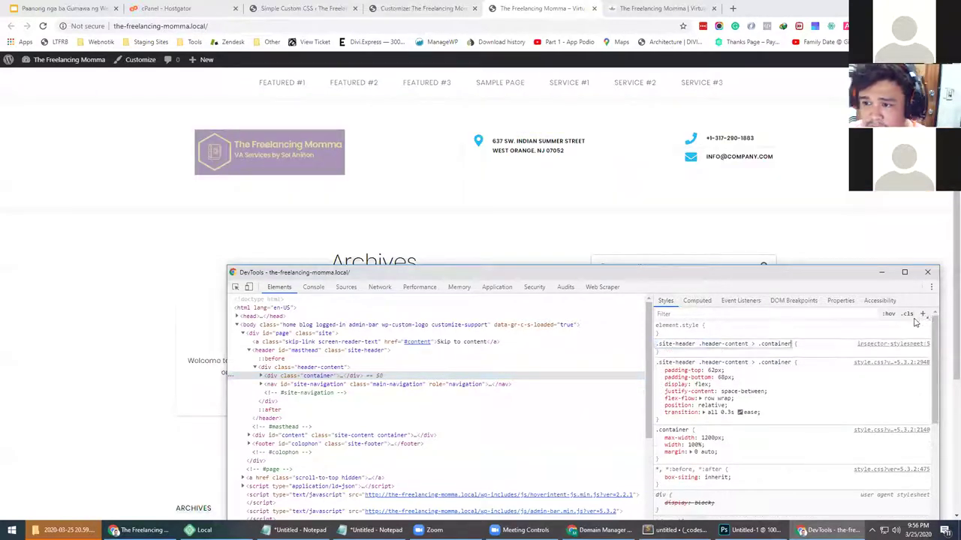
pyautogui.press('Return')
pyautogui.write('background: red;')
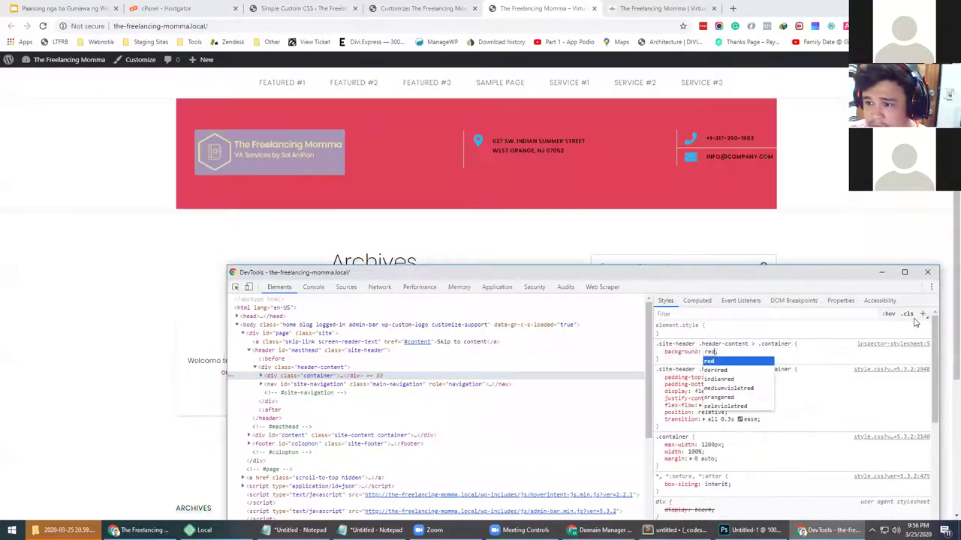
pyautogui.press('Return')
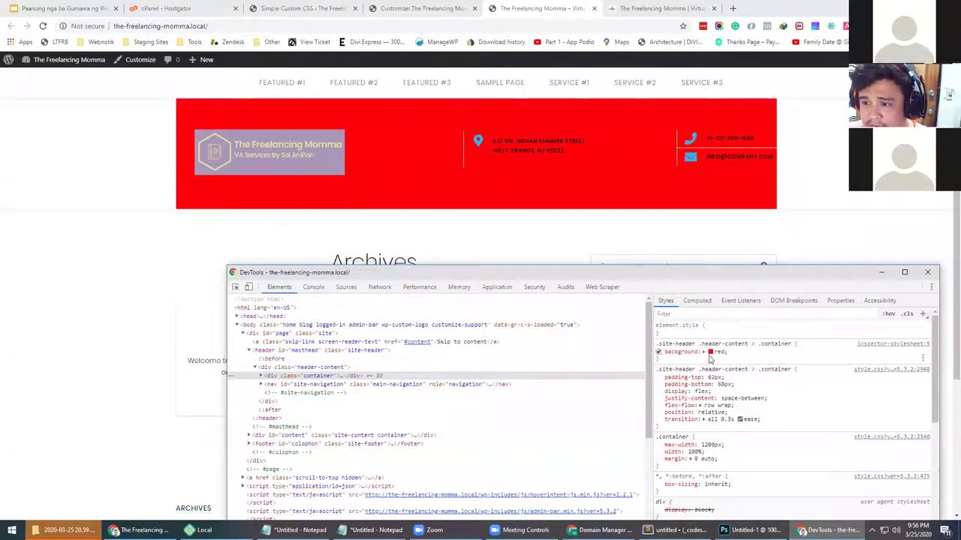
# Eyedrop the logo's lavender #aa96b7 into the .header-content background
pyautogui.click(710, 351)
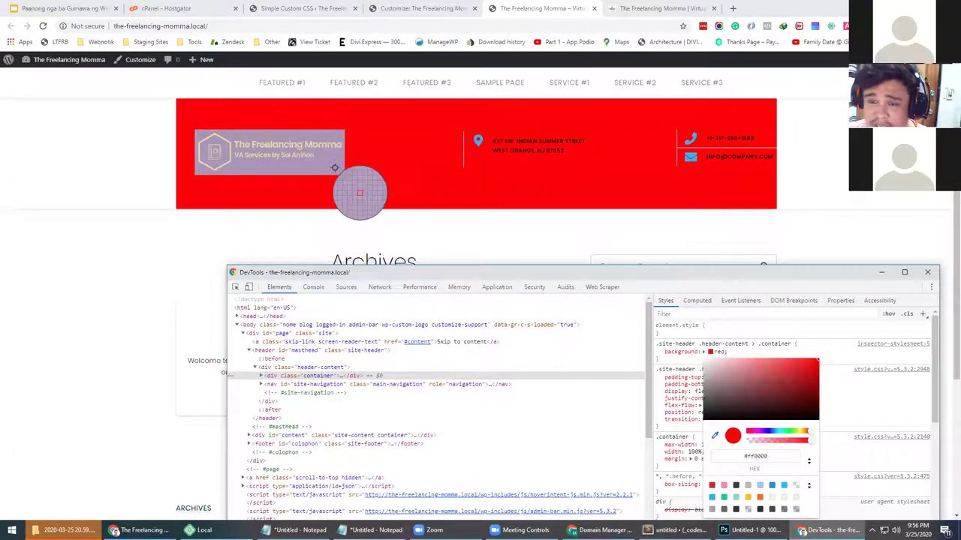
pyautogui.click(336, 162)
pyautogui.click(808, 355)
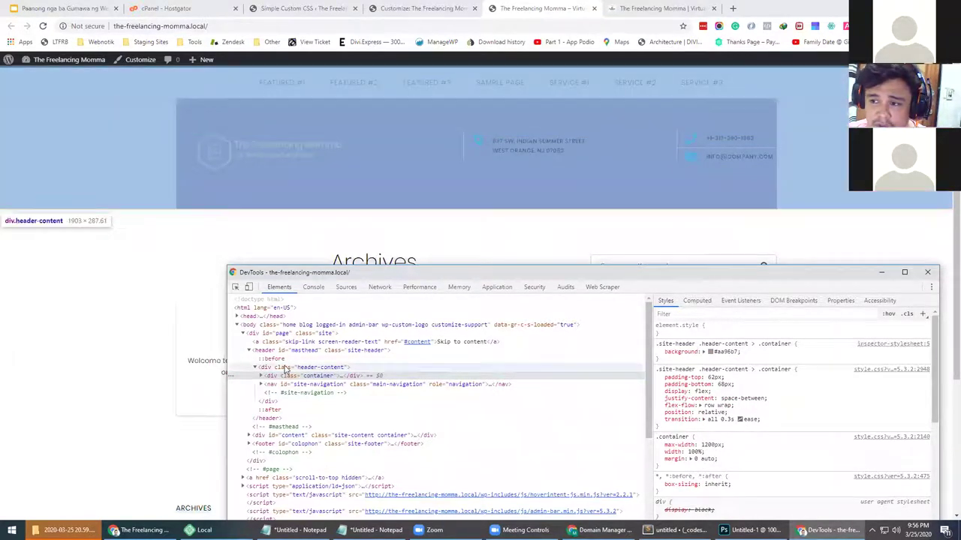
pyautogui.click(285, 368)
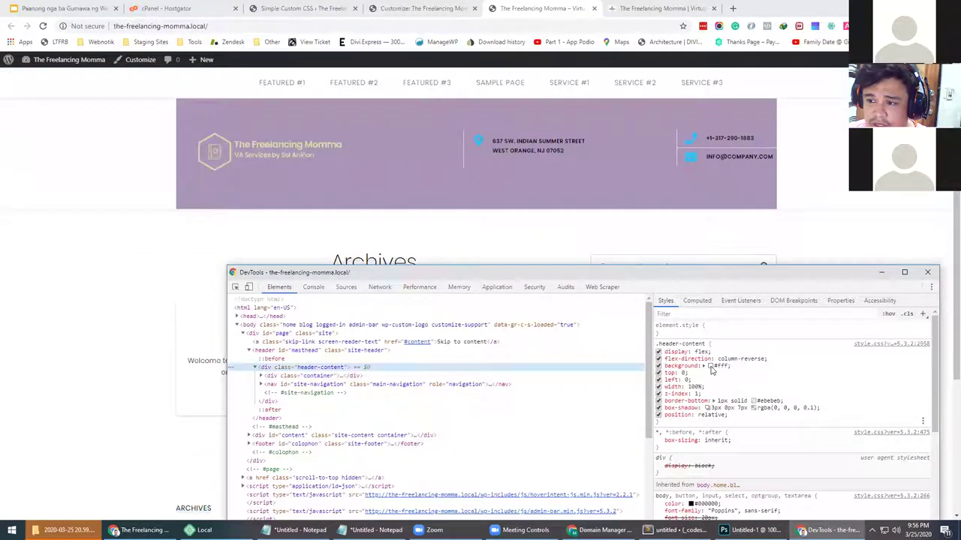
pyautogui.click(709, 366)
pyautogui.click(355, 204)
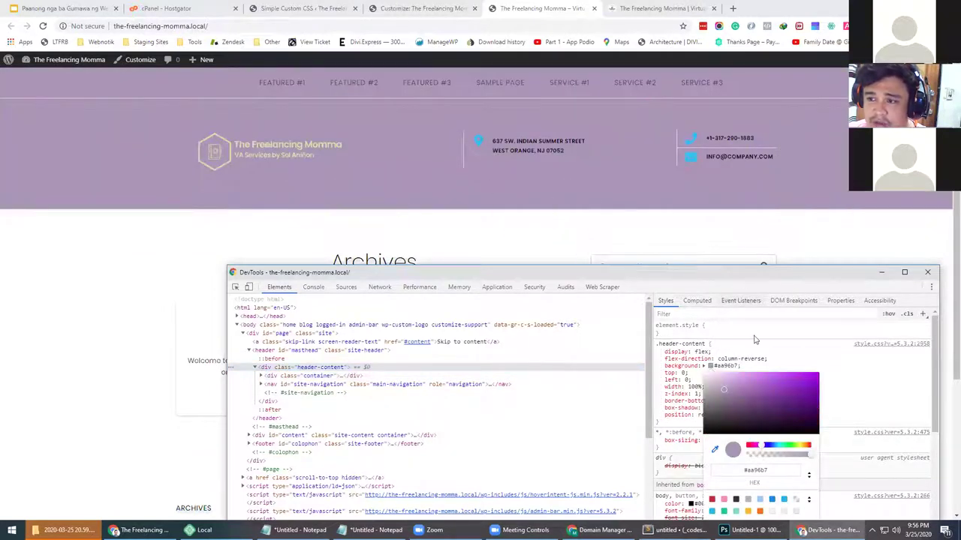
pyautogui.click(665, 418)
# Select the whole .header-content rule for copying into the custom CSS editor
pyautogui.moveTo(666, 421); pyautogui.dragTo(655, 344)
pyautogui.hotkey('ctrl', 'c')
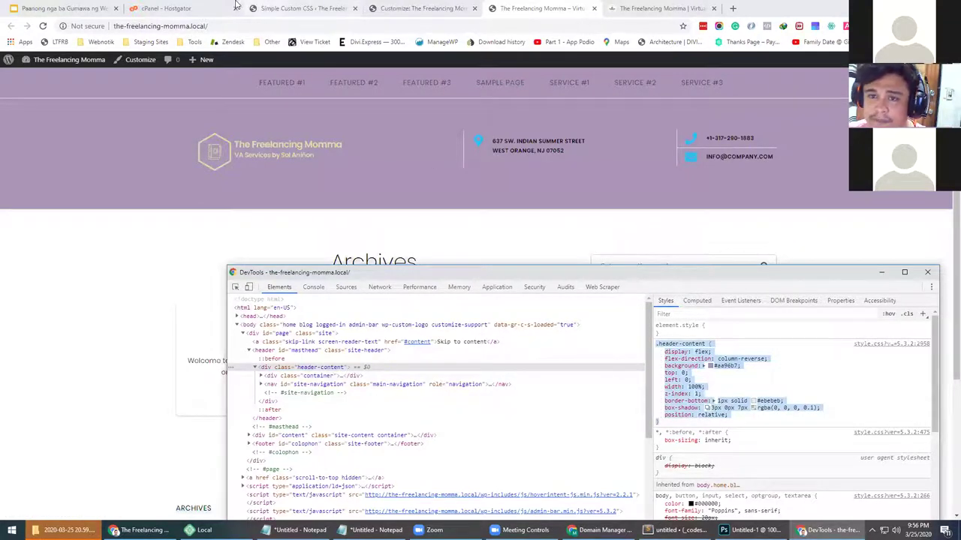
pyautogui.click(271, 7)
pyautogui.click(459, 7)
# Paste the copied .header-content rule and trim it down to background: #aa96b7
pyautogui.click(331, 11)
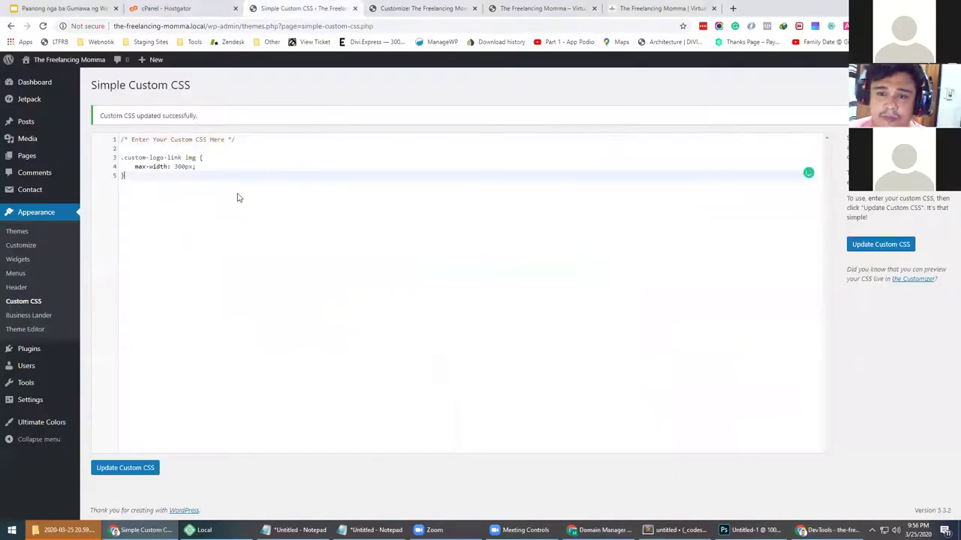
pyautogui.press('Return')
pyautogui.press('Return')
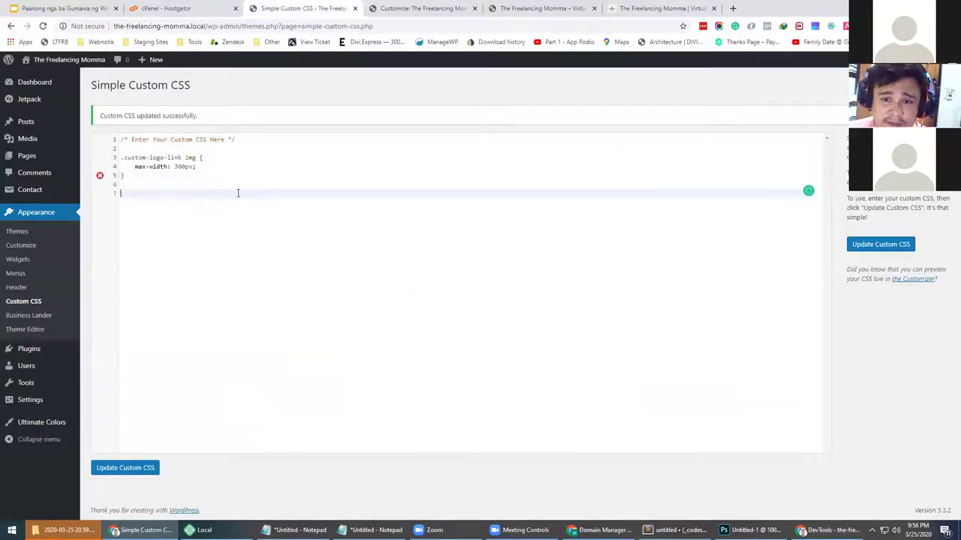
pyautogui.hotkey('ctrl', 'v')
pyautogui.moveTo(210, 285); pyautogui.dragTo(100, 229)
pyautogui.press('BackSpace')
pyautogui.moveTo(245, 209); pyautogui.dragTo(112, 194)
pyautogui.hotkey('ctrl', 'c')
pyautogui.press('BackSpace')
pyautogui.click(144, 213)
pyautogui.press('BackSpace')
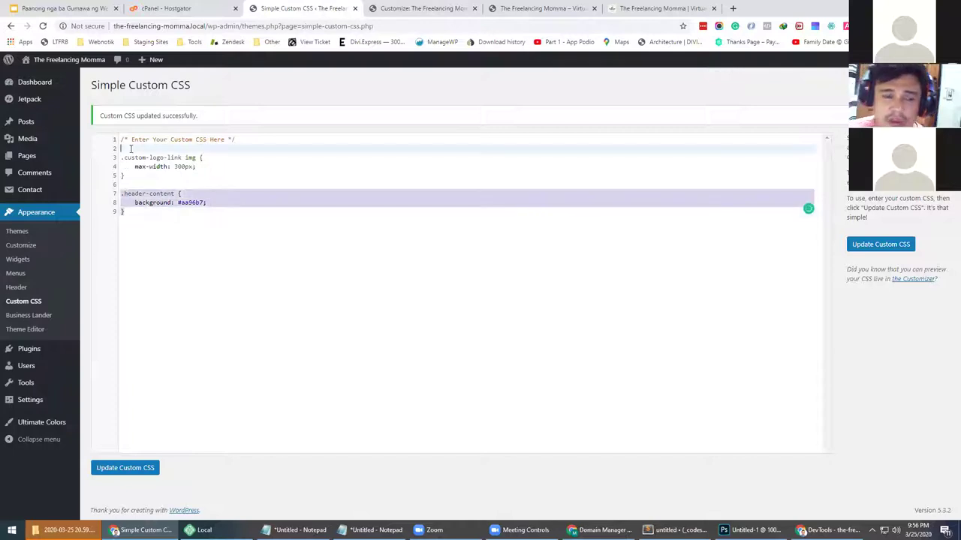
# Move the .header-content rule above the logo max-width rule and save the custom CSS
pyautogui.press('BackSpace')
pyautogui.press('Return')
pyautogui.press('Return')
pyautogui.click(130, 148)
pyautogui.press('Return')
pyautogui.press('Return')
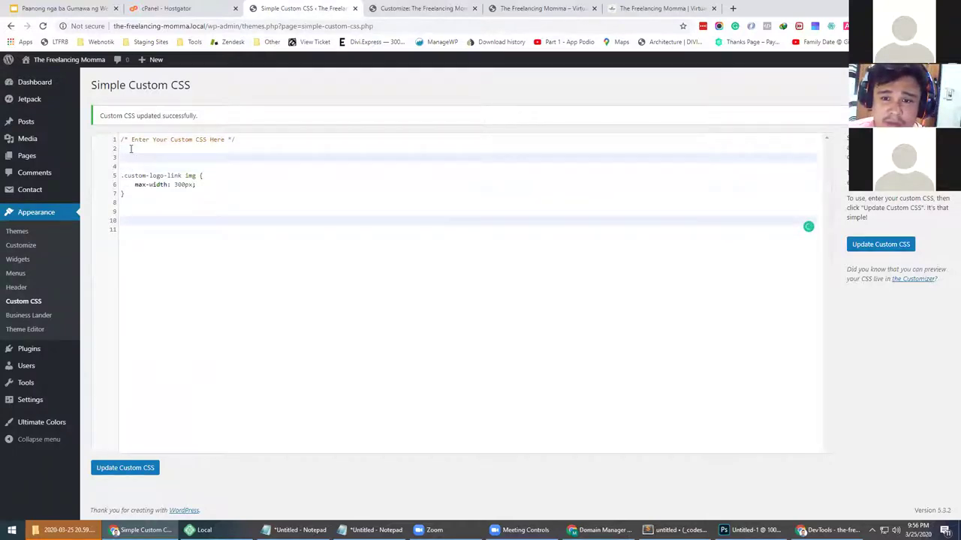
pyautogui.click(135, 148)
pyautogui.hotkey('ctrl', 'v')
pyautogui.press('Delete')
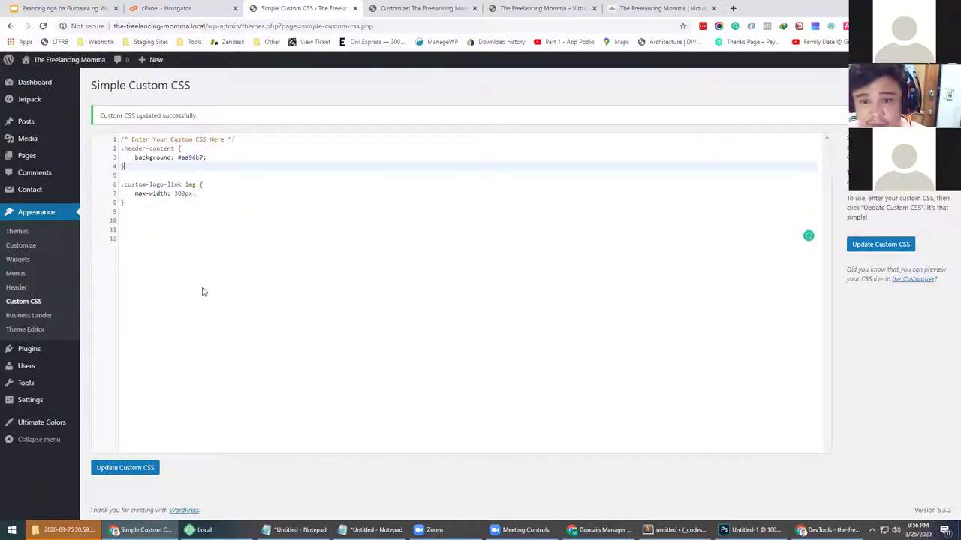
pyautogui.click(138, 468)
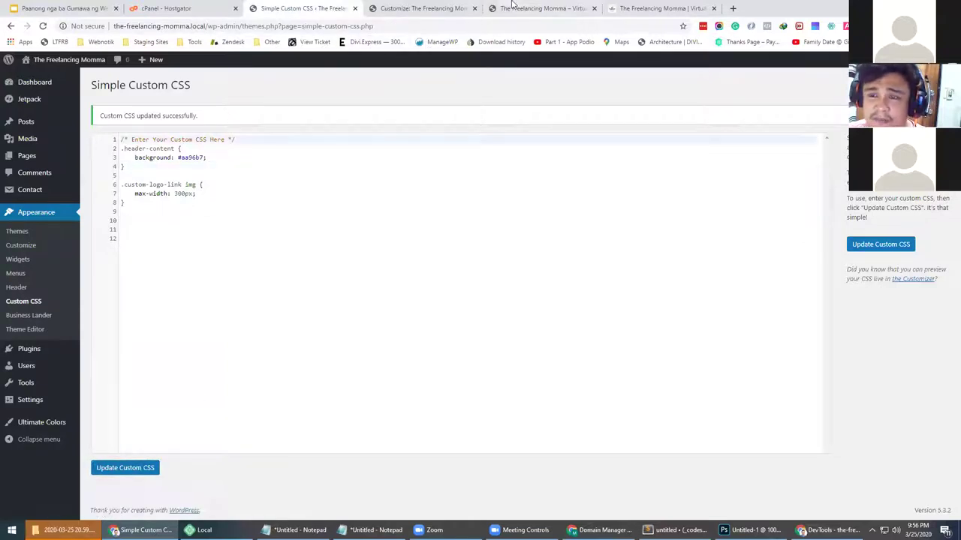
pyautogui.click(509, 8)
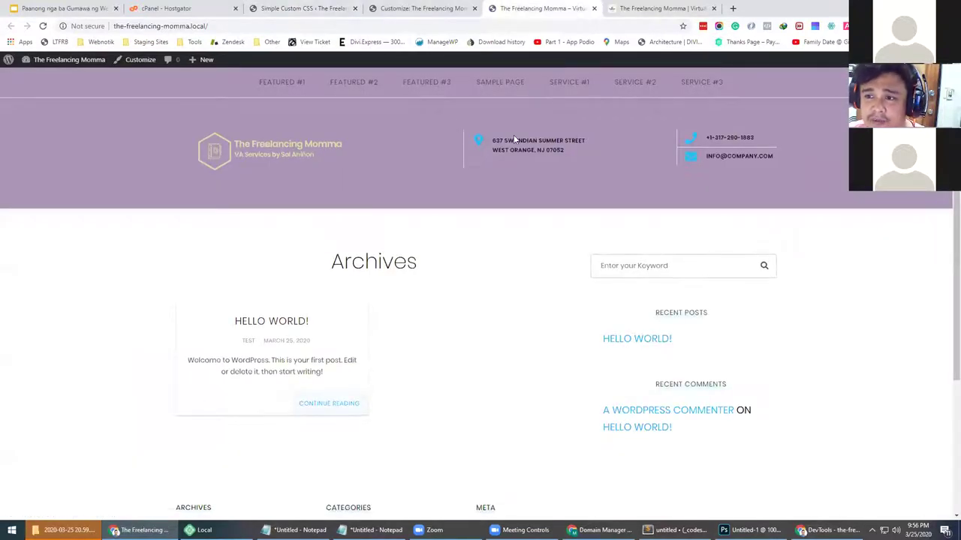
# In the Customizer, go to Theme Options > Contact Info and select the current Address
pyautogui.click(403, 6)
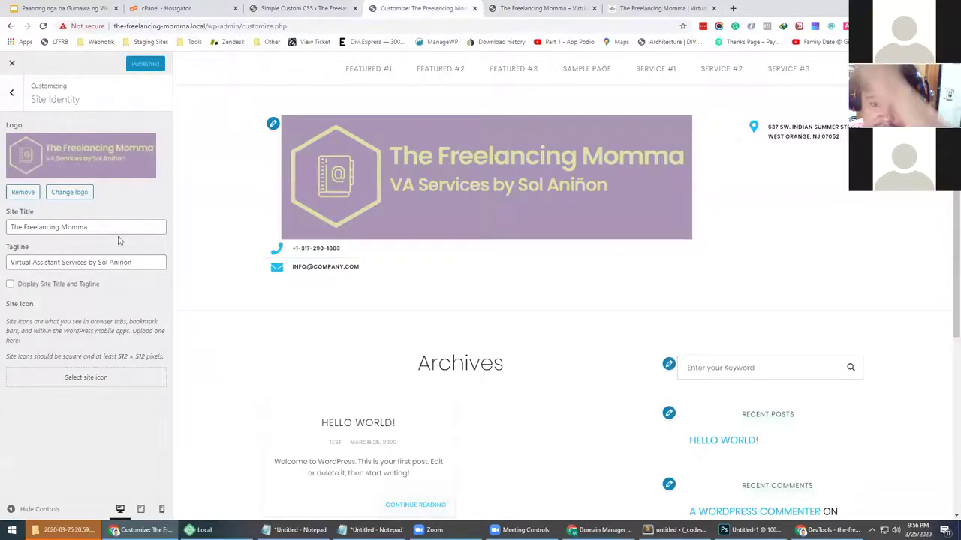
pyautogui.click(11, 91)
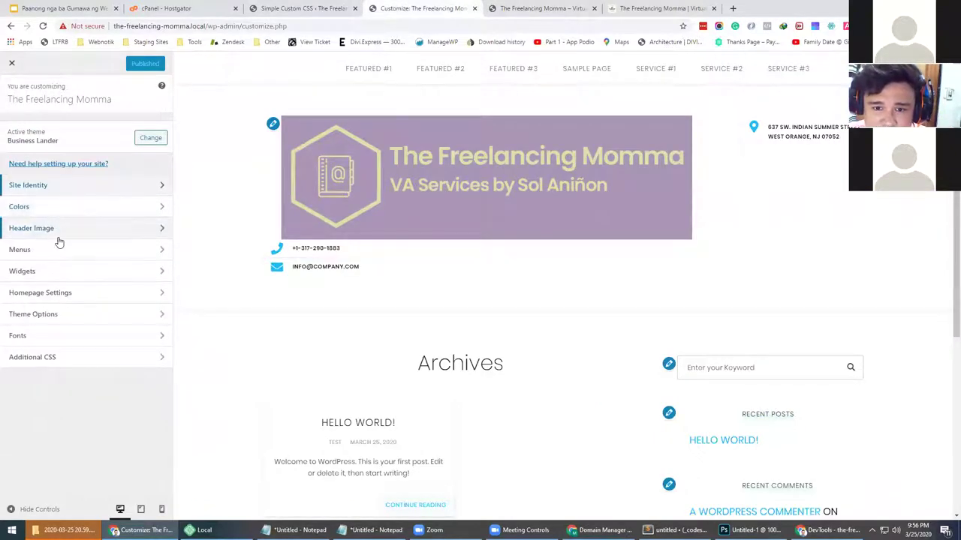
pyautogui.click(47, 314)
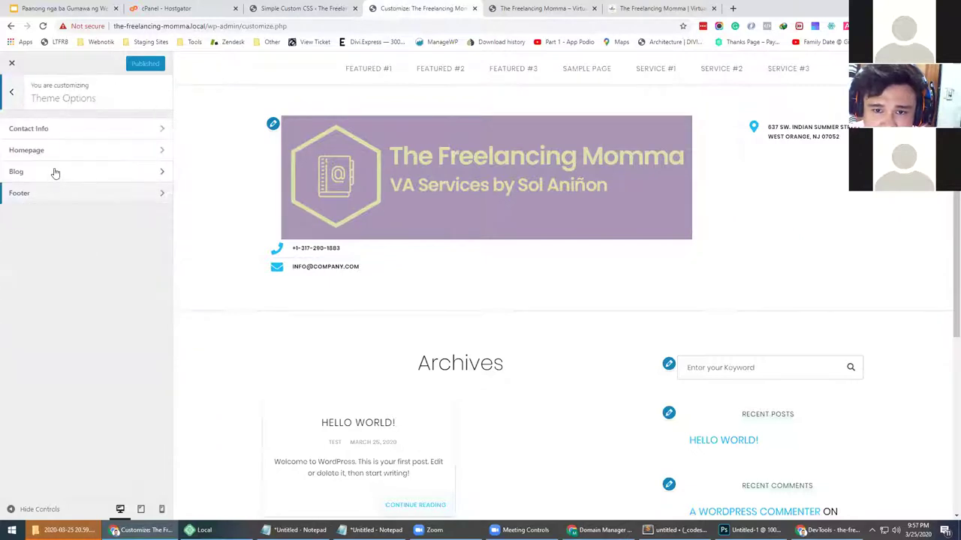
pyautogui.click(58, 128)
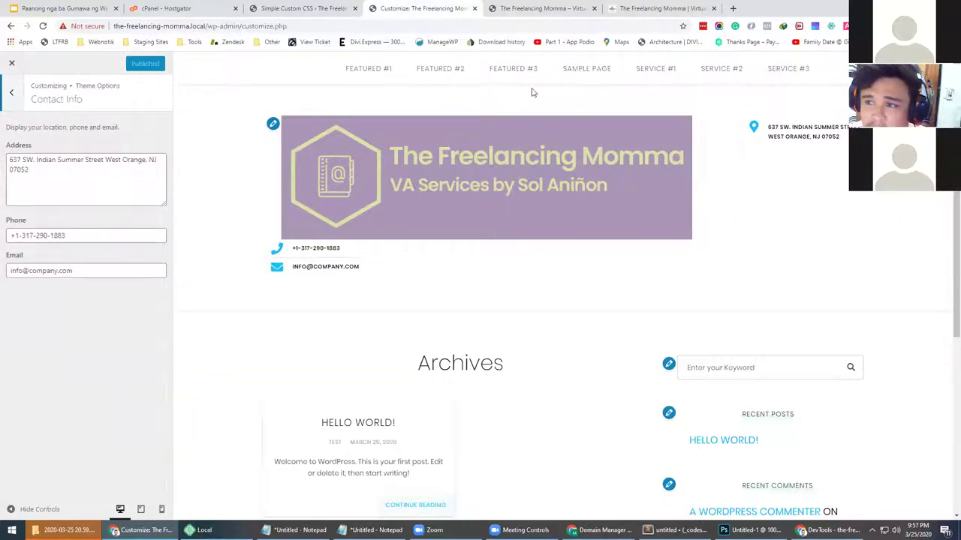
pyautogui.click(11, 162)
pyautogui.hotkey('ctrl', 'a')
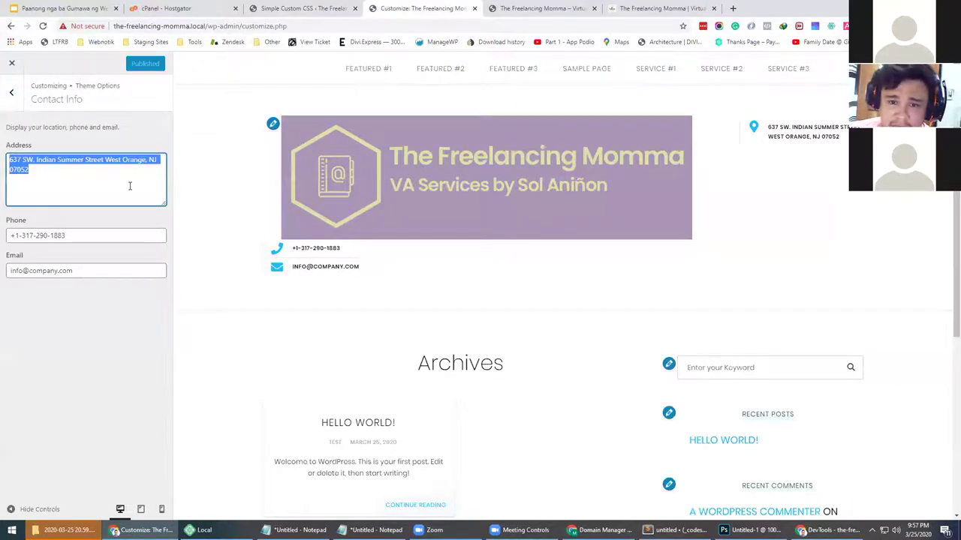
# After checking the live site and blog, enter 'Bulacan, Philippines' as the Address
pyautogui.click(539, 8)
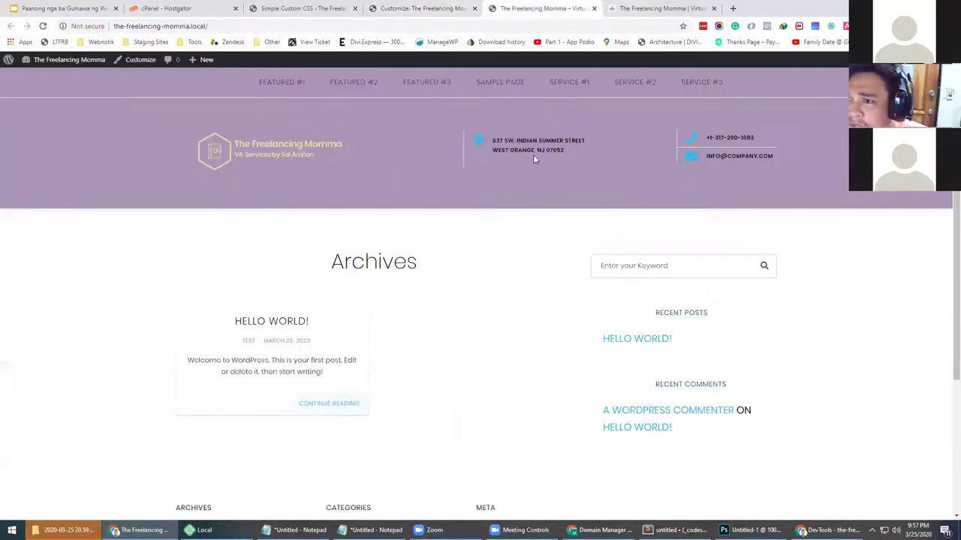
pyautogui.click(646, 9)
pyautogui.scroll(-4, 450, 187)
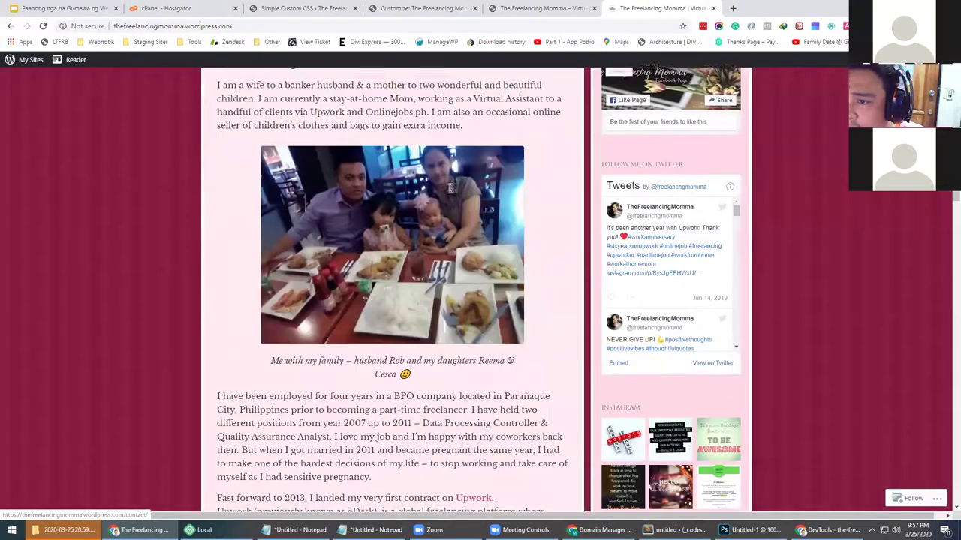
pyautogui.scroll(-4, 448, 188)
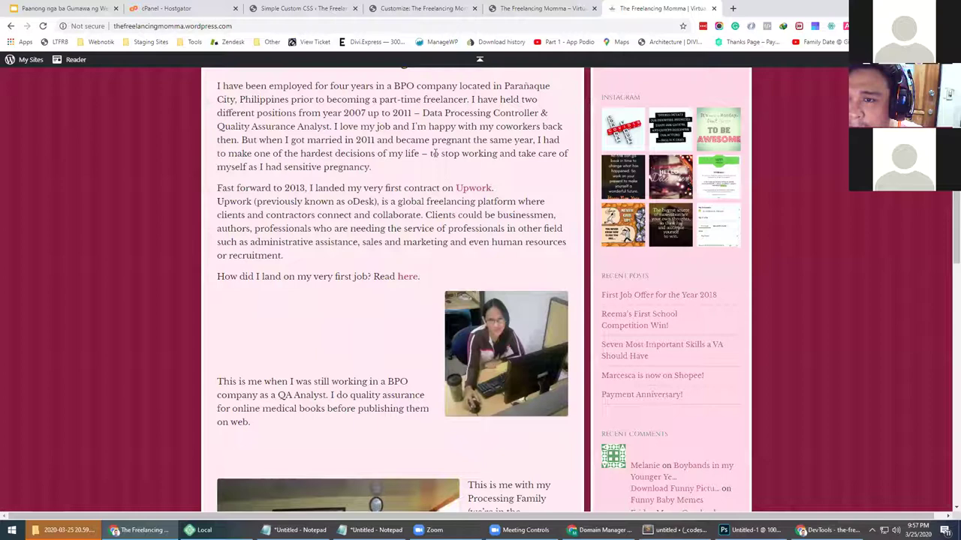
pyautogui.click(455, 9)
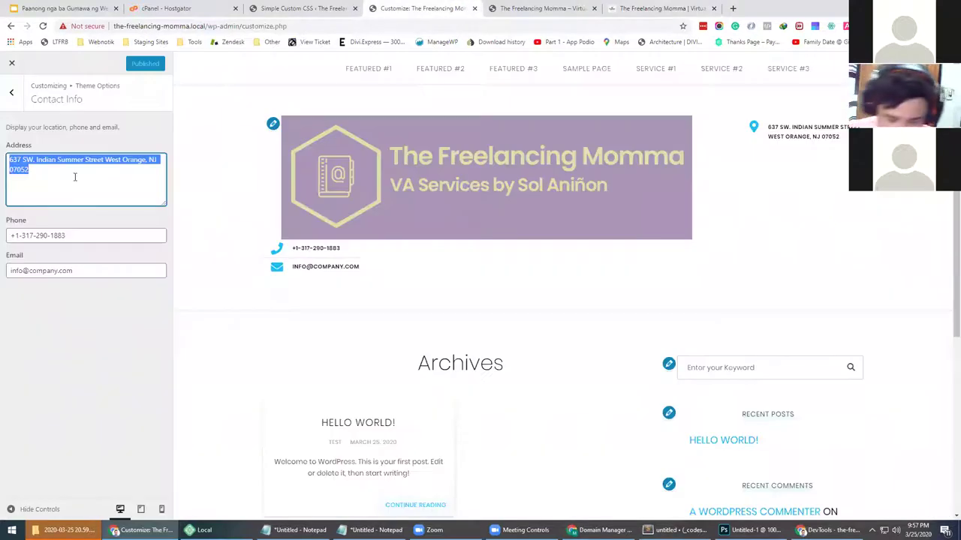
pyautogui.write('Bulacan,')
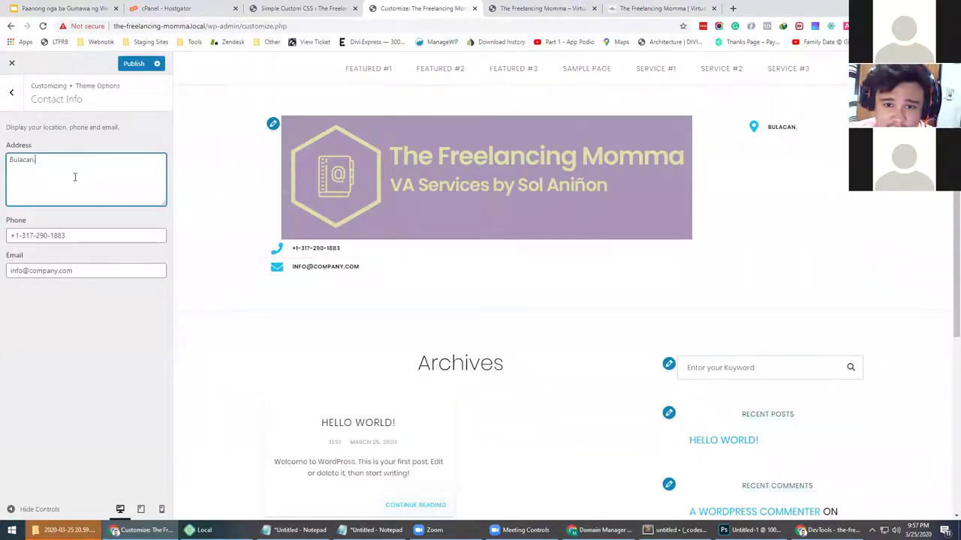
pyautogui.write(' Philippines')
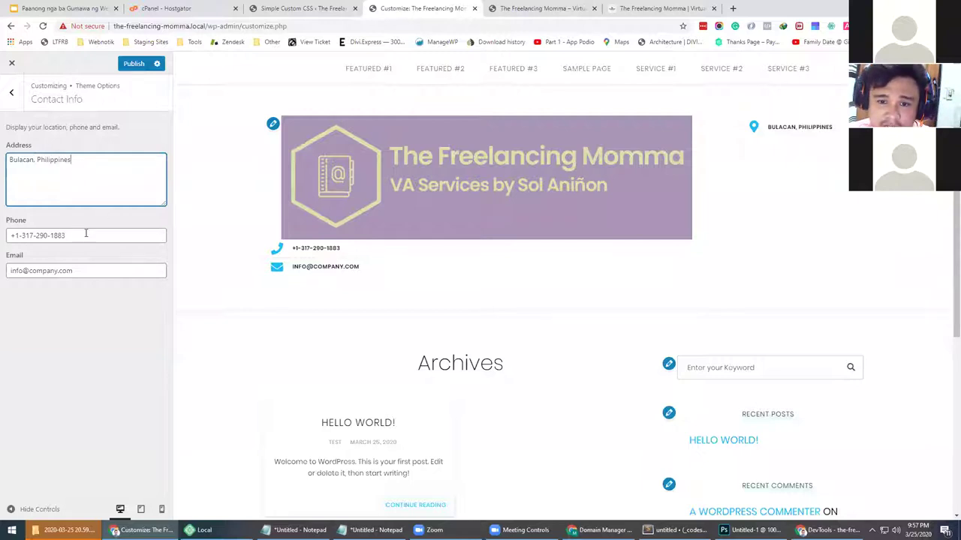
# Leave the phone number unchanged, publish the contact info, and close the Customizer
pyautogui.moveTo(86, 235); pyautogui.dragTo(7, 237)
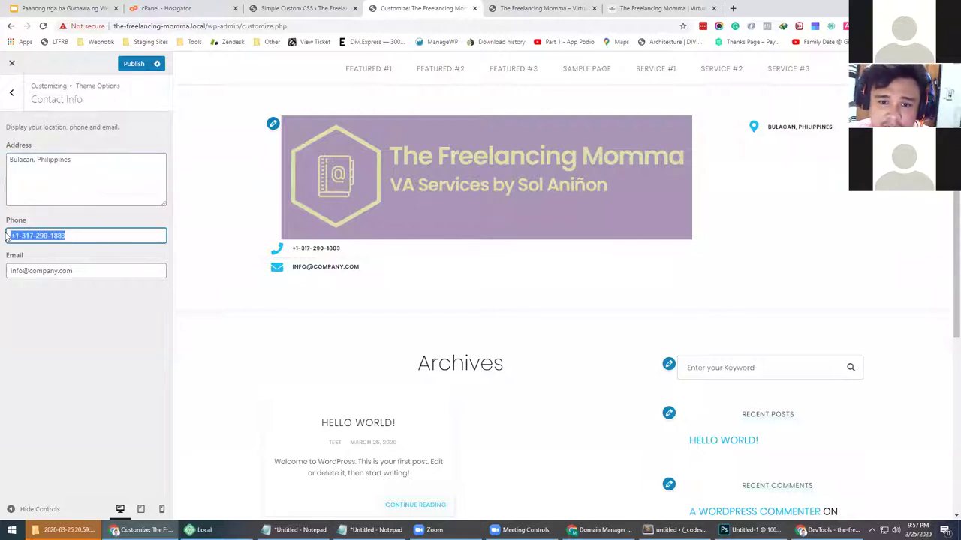
pyautogui.click(33, 236)
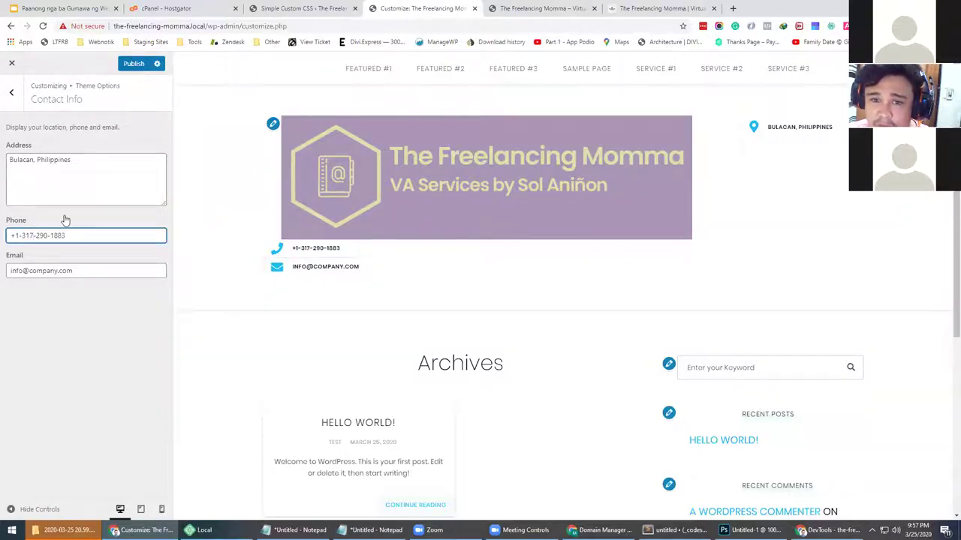
pyautogui.click(134, 63)
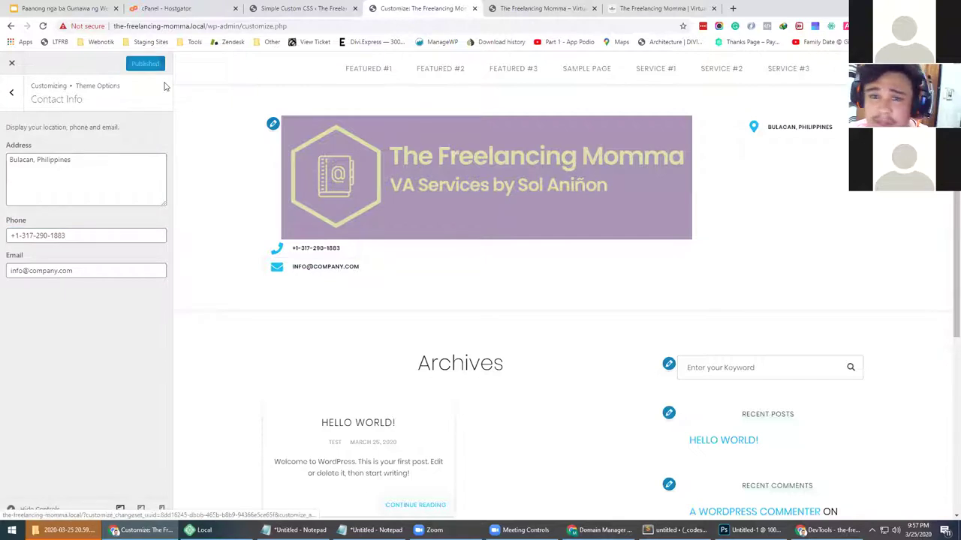
pyautogui.click(15, 64)
pyautogui.click(537, 8)
pyautogui.press('F5')
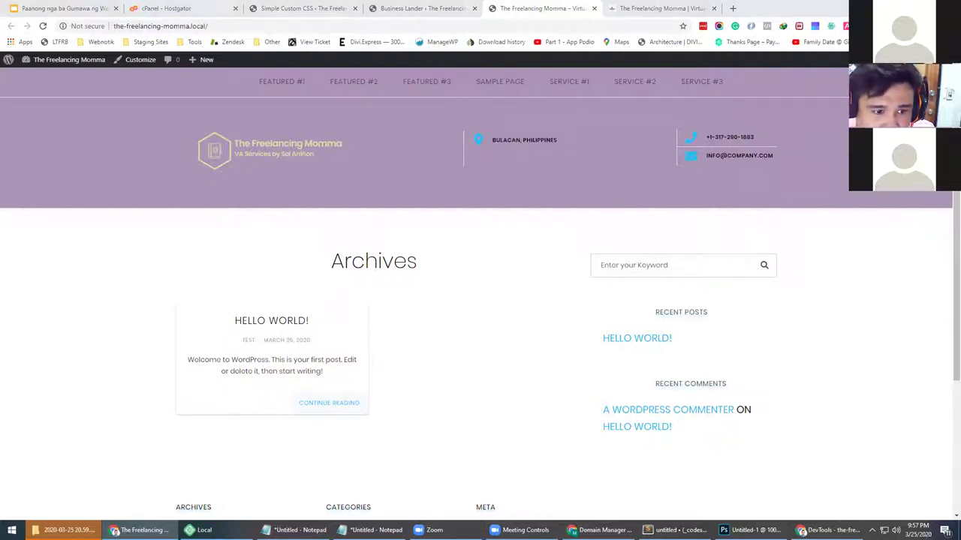
pyautogui.click(948, 94)
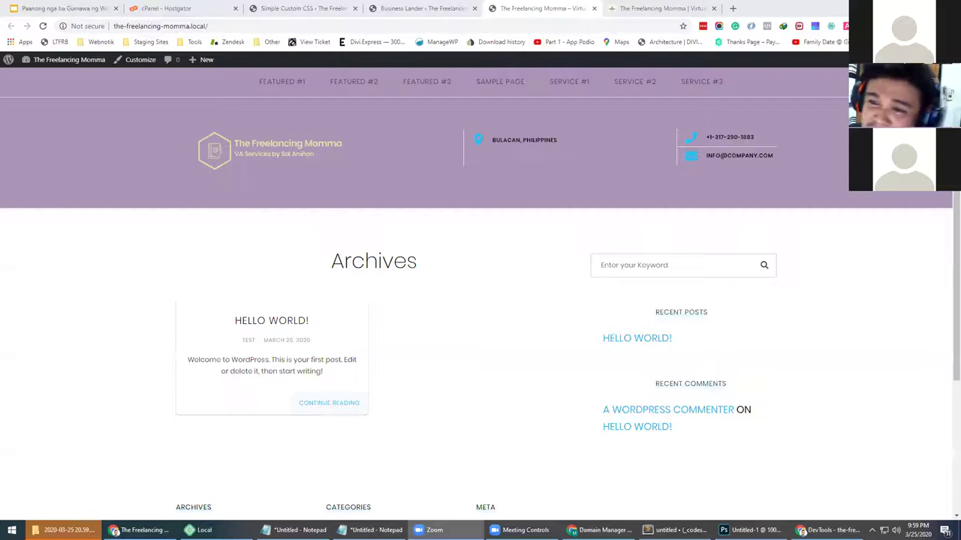
pyautogui.click(448, 153)
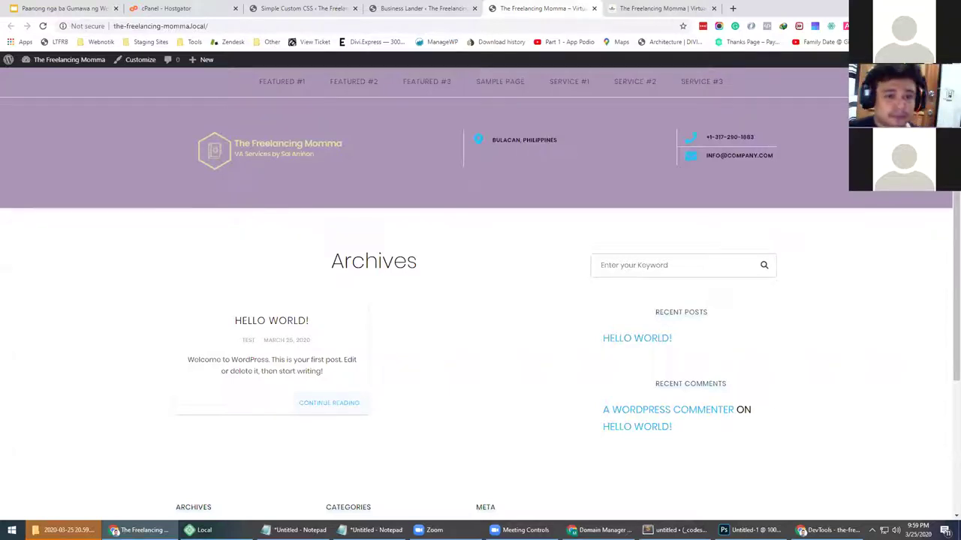
# View the live site's Archives page and select its heading text
pyautogui.click(342, 9)
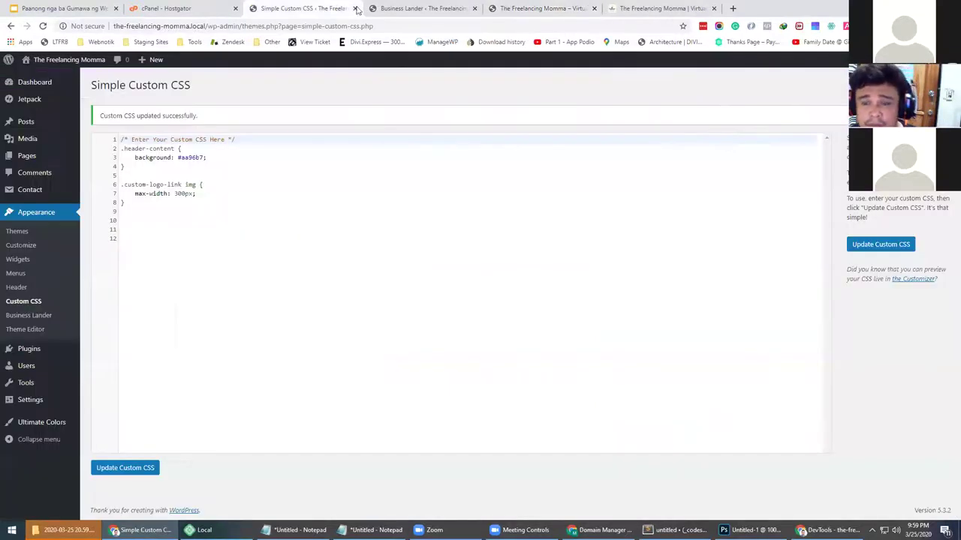
pyautogui.click(432, 9)
pyautogui.click(536, 8)
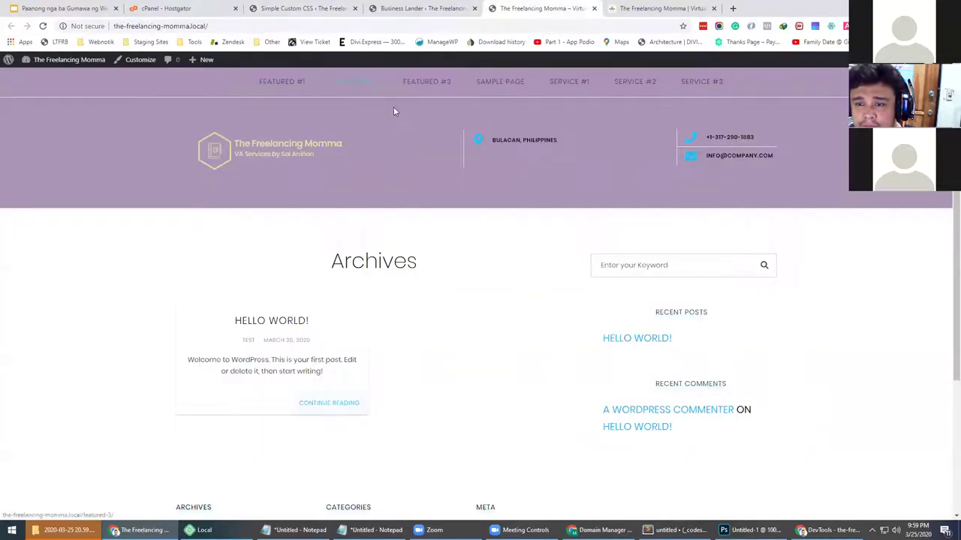
pyautogui.scroll(-3, 405, 265)
pyautogui.scroll(3, 405, 265)
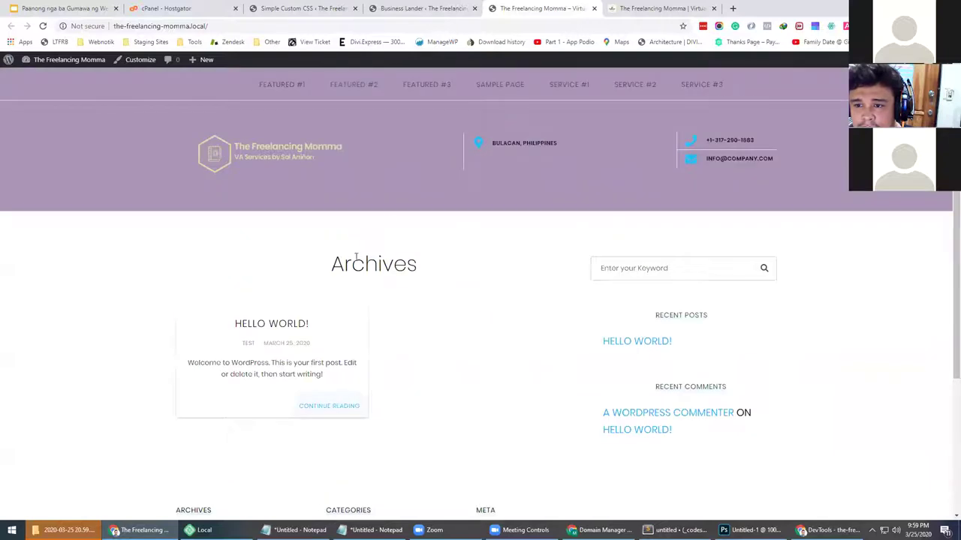
pyautogui.doubleClick(358, 260)
# Open Appearance > Theme Editor from the theme's welcome page and accept the warning
pyautogui.click(457, 7)
pyautogui.click(315, 8)
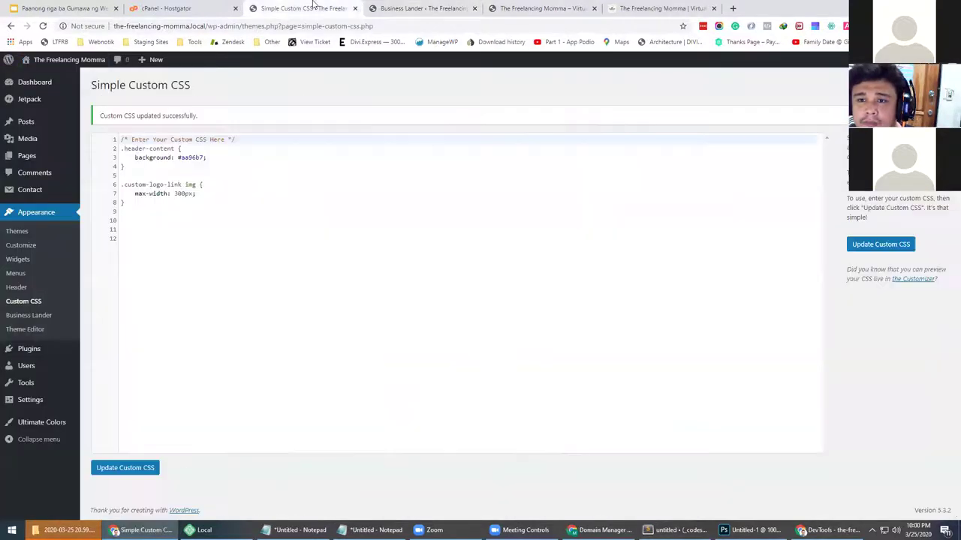
pyautogui.click(413, 7)
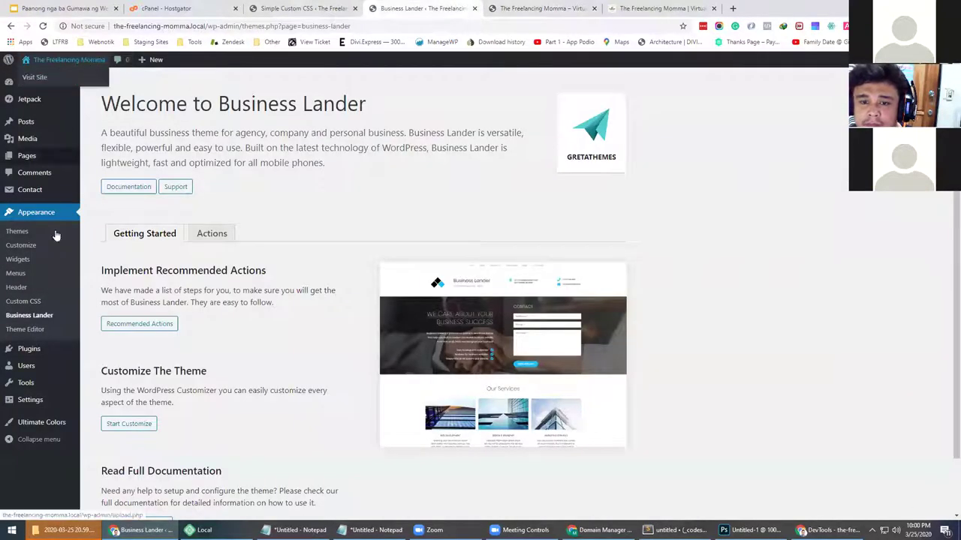
pyautogui.click(40, 331)
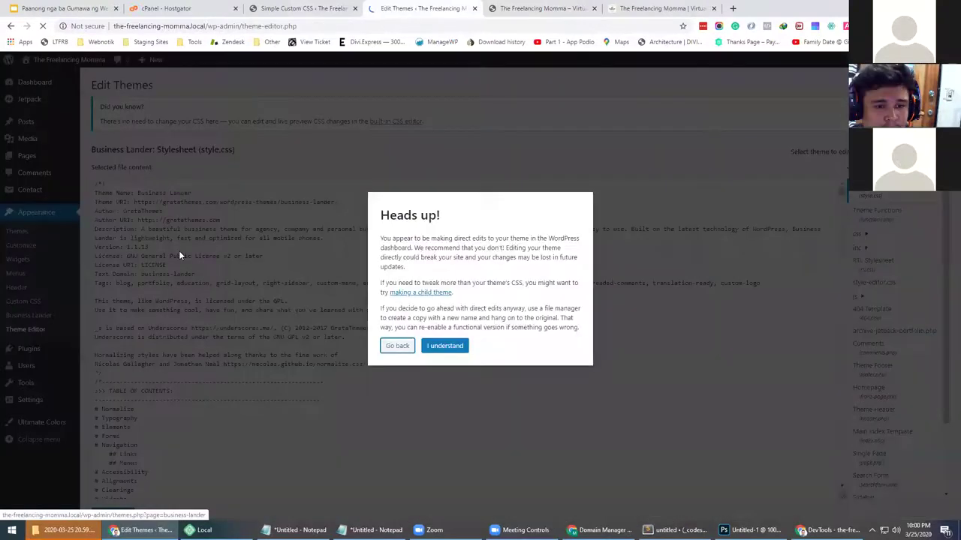
pyautogui.click(444, 346)
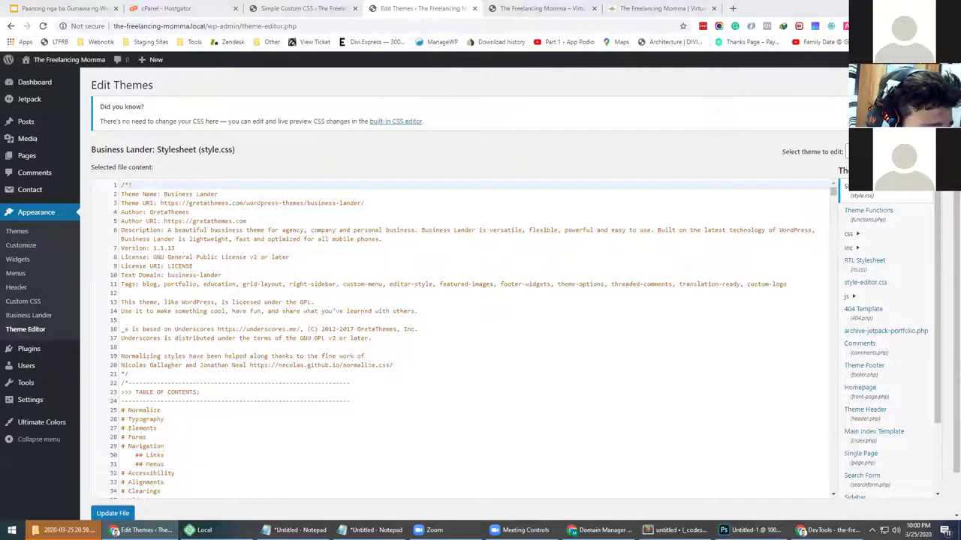
# Inspect the live site's header in DevTools to see the header-content element
pyautogui.click(540, 8)
pyautogui.click(102, 144)
pyautogui.rightClick(102, 143)
pyautogui.click(128, 329)
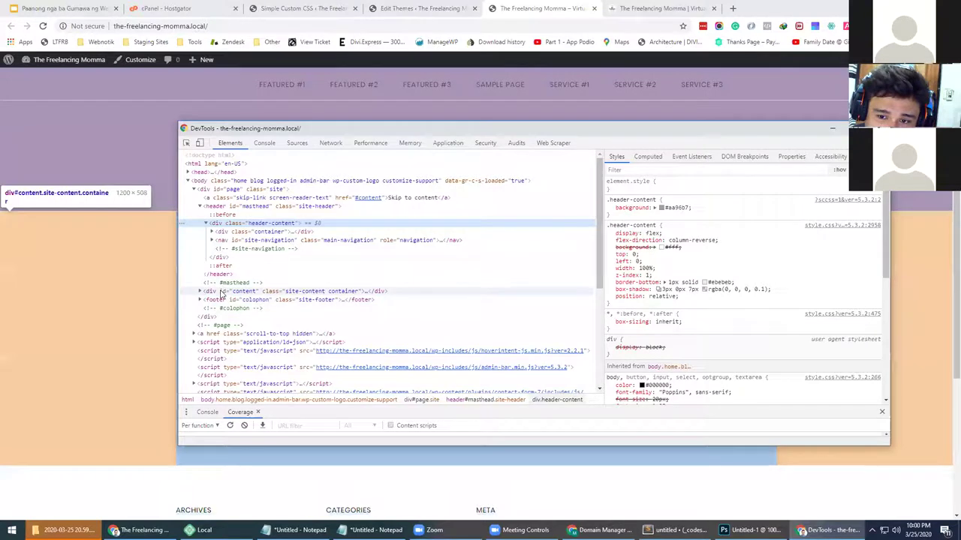
# Move the DevTools window aside and select the .header-content rule on lines 2–4 of the Simple Custom CSS
pyautogui.moveTo(361, 131); pyautogui.dragTo(570, 99)
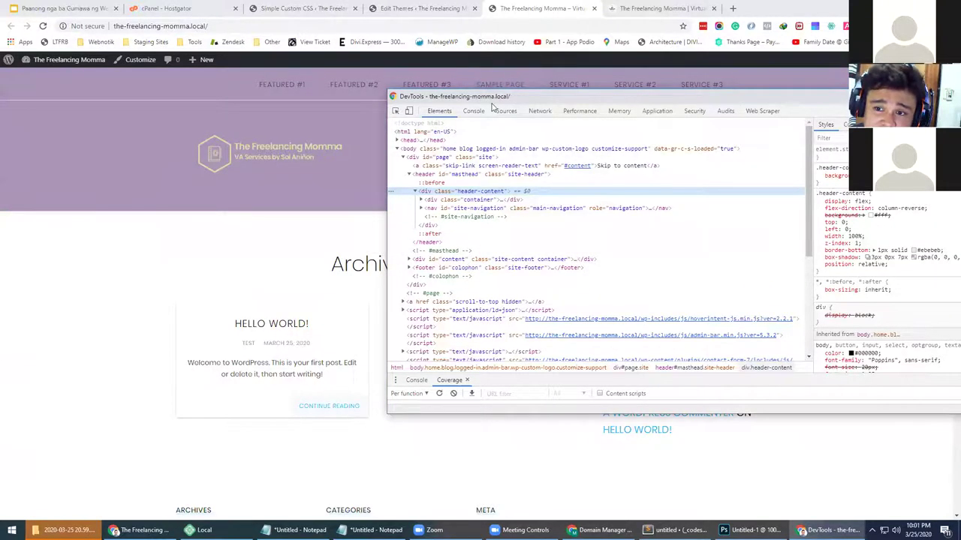
pyautogui.moveTo(512, 98); pyautogui.dragTo(207, 118)
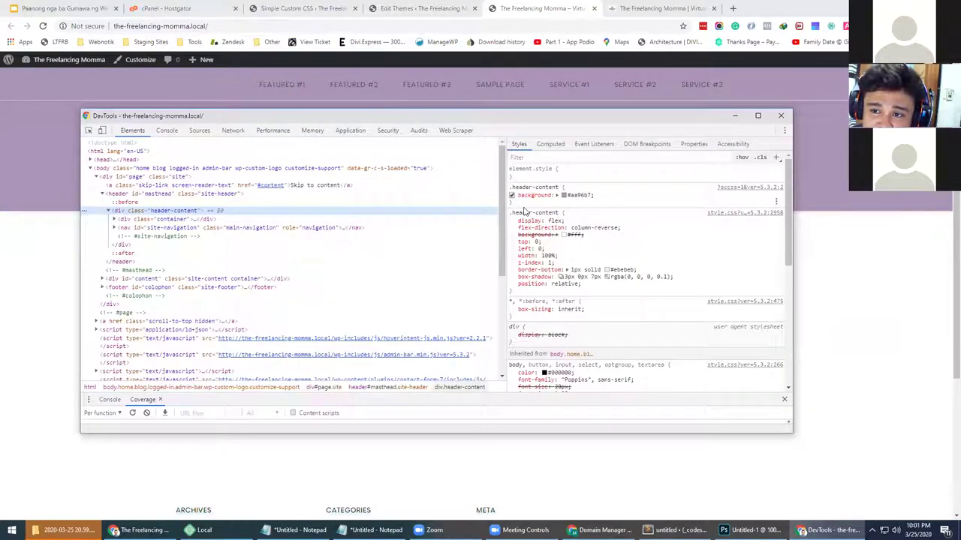
pyautogui.click(306, 8)
pyautogui.moveTo(126, 166); pyautogui.dragTo(118, 148)
pyautogui.click(133, 163)
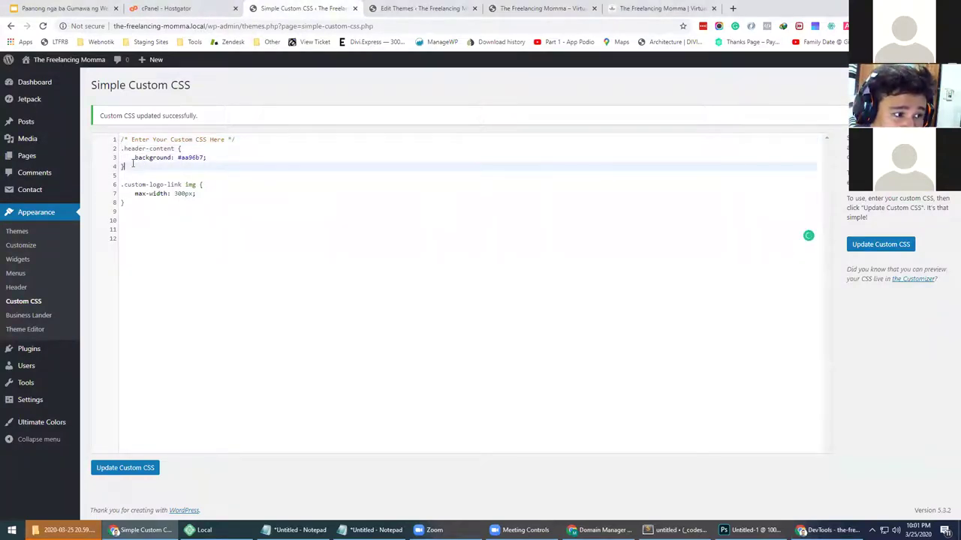
pyautogui.click(132, 174)
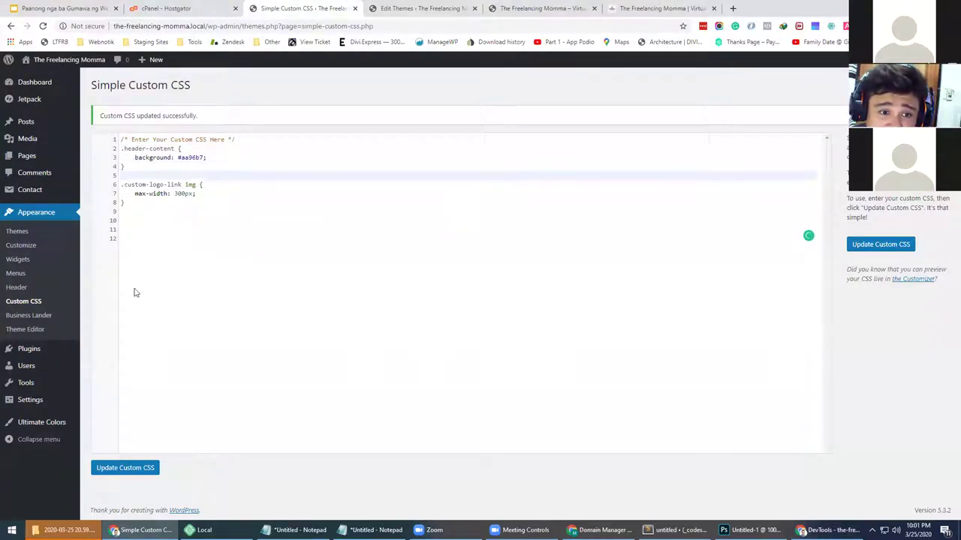
pyautogui.click(126, 468)
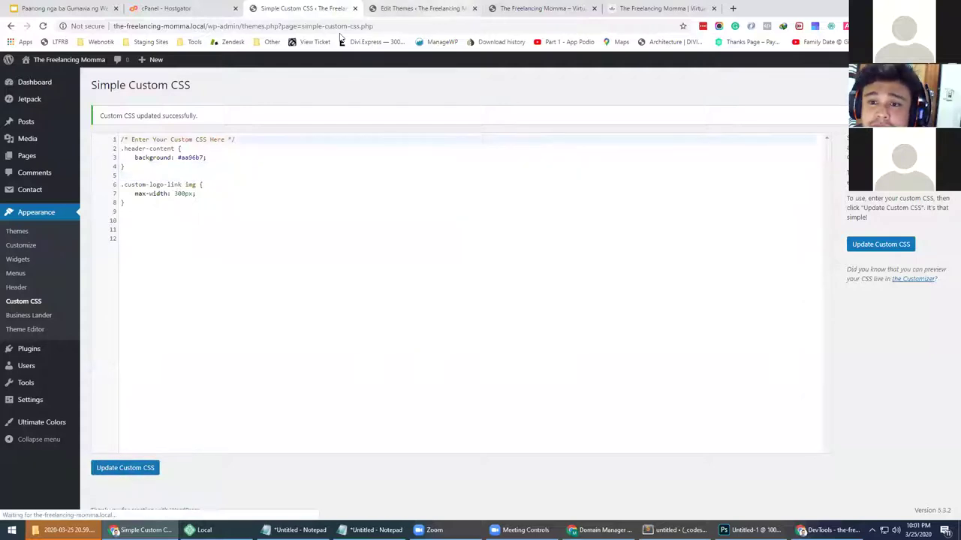
pyautogui.click(420, 7)
pyautogui.click(569, 7)
pyautogui.click(43, 26)
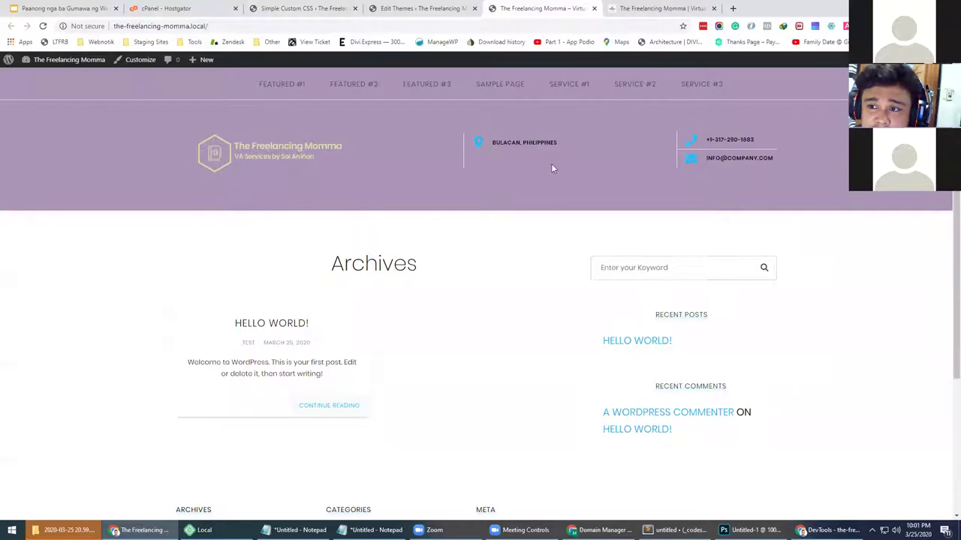
pyautogui.moveTo(563, 143); pyautogui.dragTo(484, 143)
pyautogui.click(500, 146)
pyautogui.click(580, 142)
pyautogui.click(617, 156)
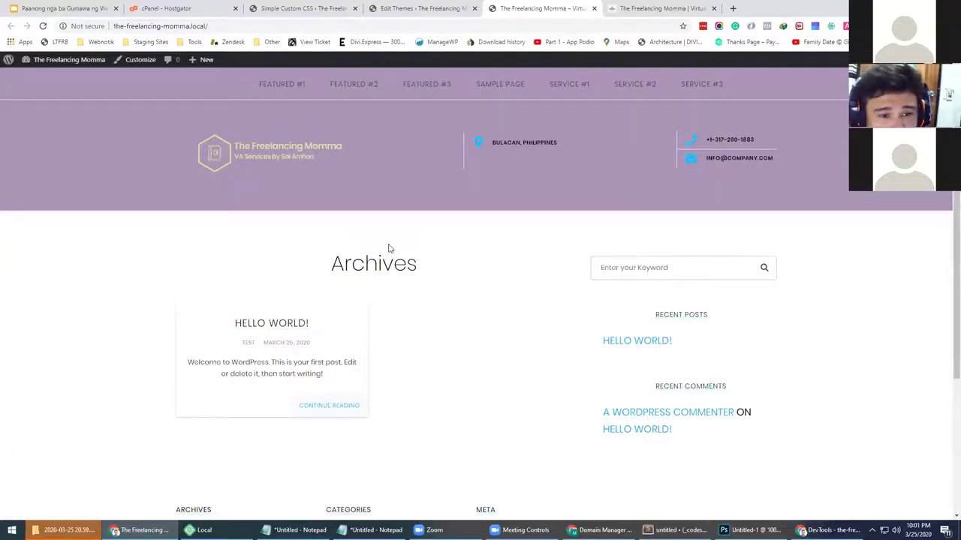
pyautogui.click(416, 7)
pyautogui.hotkey('ctrl', 'Tab')
pyautogui.click(359, 6)
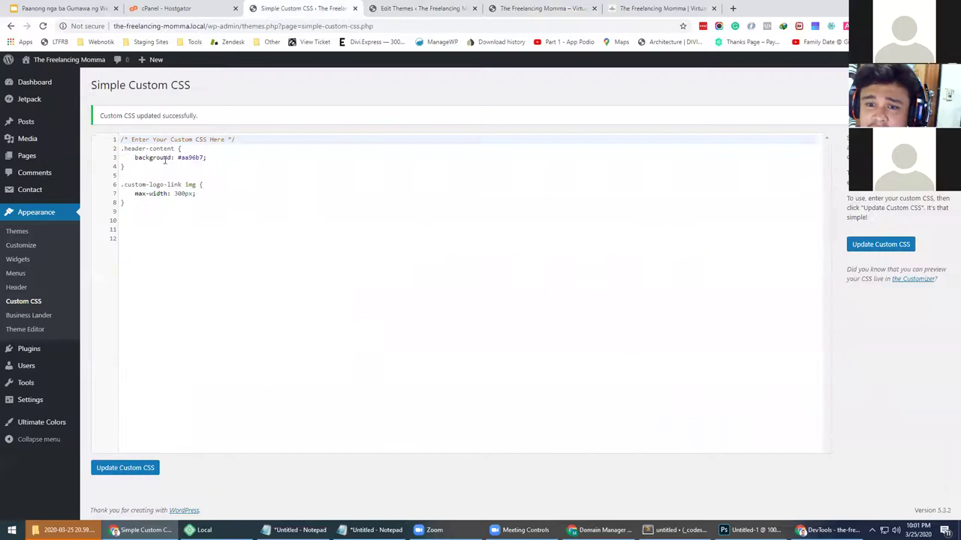
pyautogui.moveTo(40, 347)
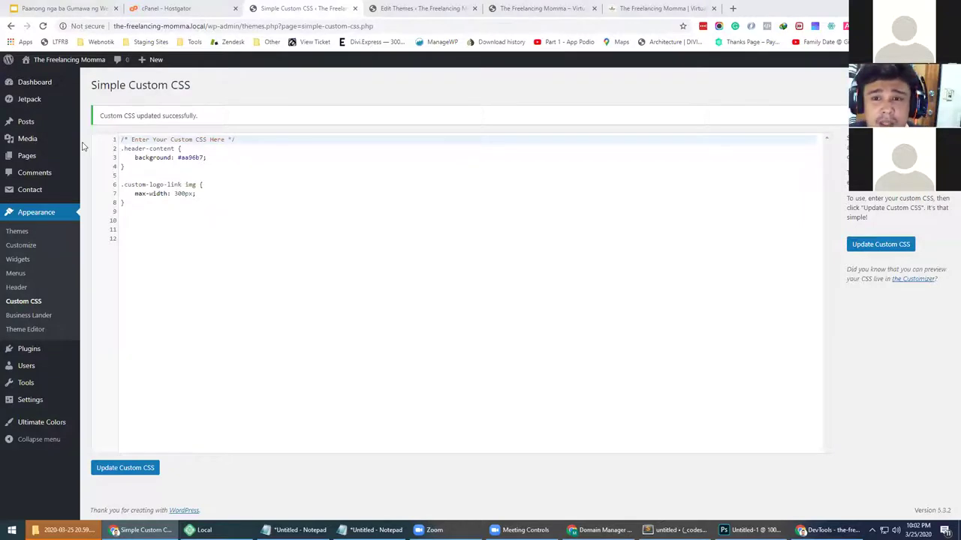
# Cycle through the control panel, custom CSS, theme editor and live site tabs
pyautogui.click(225, 8)
pyautogui.click(270, 8)
pyautogui.click(409, 7)
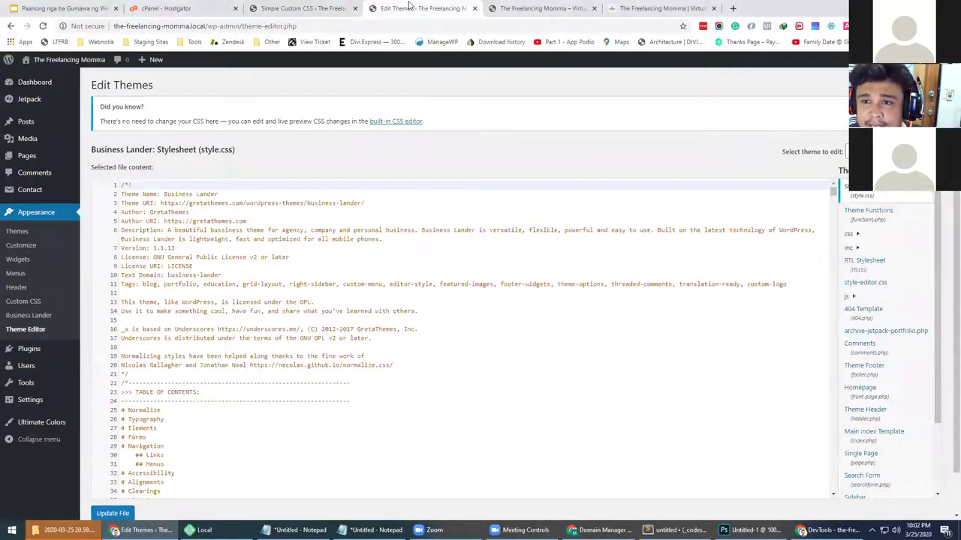
pyautogui.click(537, 8)
pyautogui.click(315, 8)
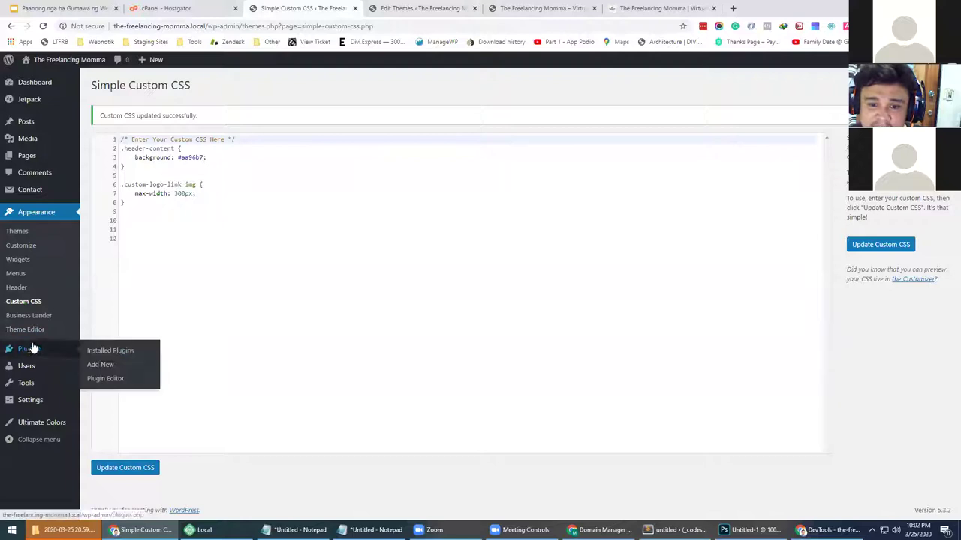
# Open Appearance > Themes in a new tab and view the active Business Lander theme's details
pyautogui.rightClick(30, 231)
pyautogui.click(113, 238)
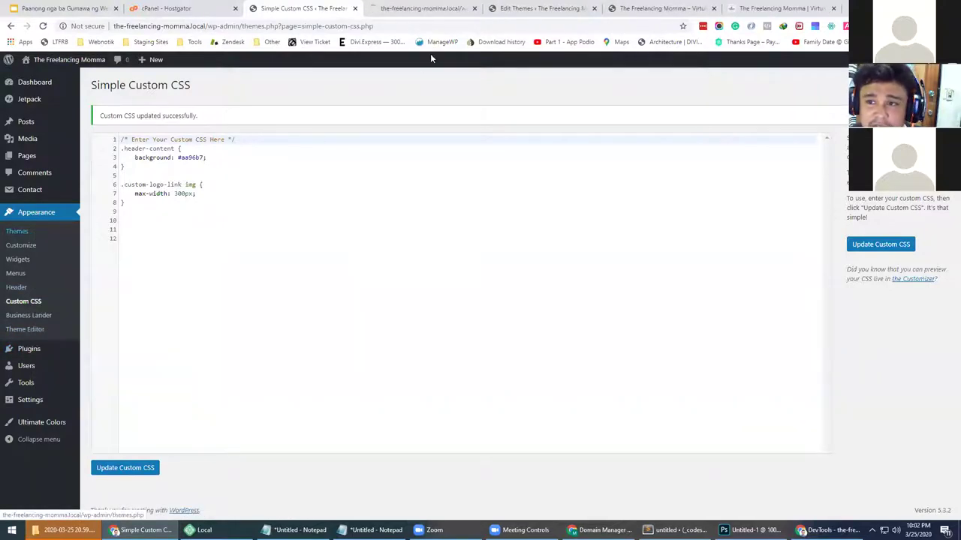
pyautogui.click(424, 8)
pyautogui.moveTo(424, 9); pyautogui.dragTo(307, 9)
pyautogui.click(190, 172)
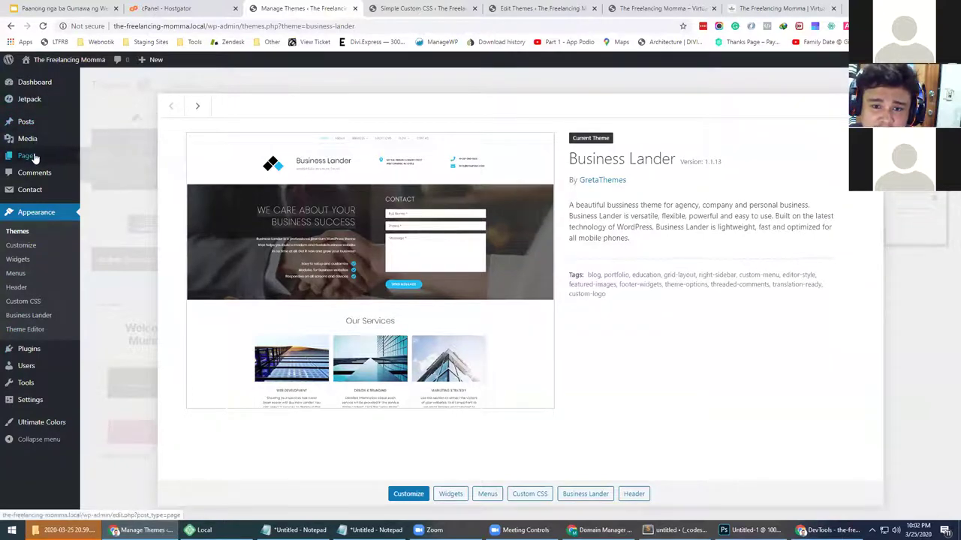
pyautogui.press('Escape')
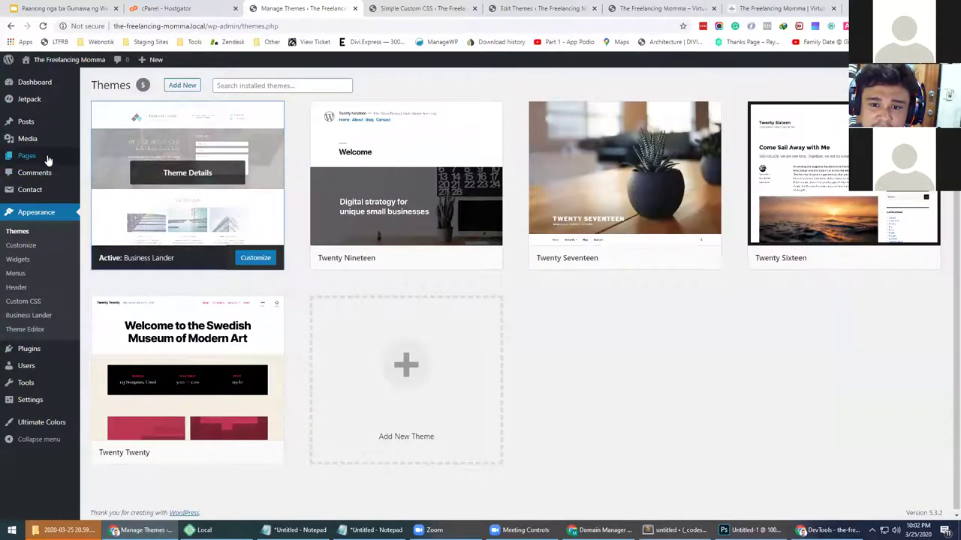
# Start a new page titled 'Contact' and bring up the block inserter
pyautogui.click(93, 171)
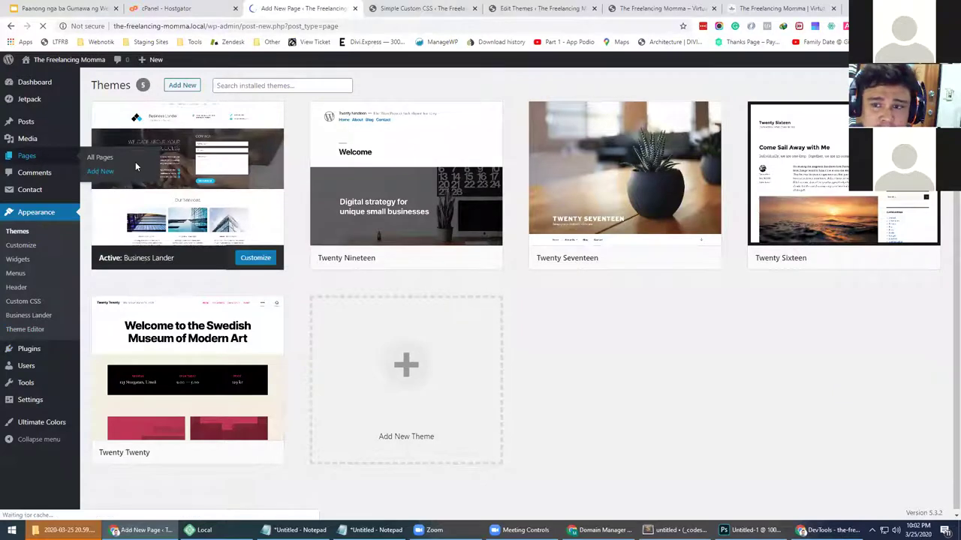
pyautogui.write('C')
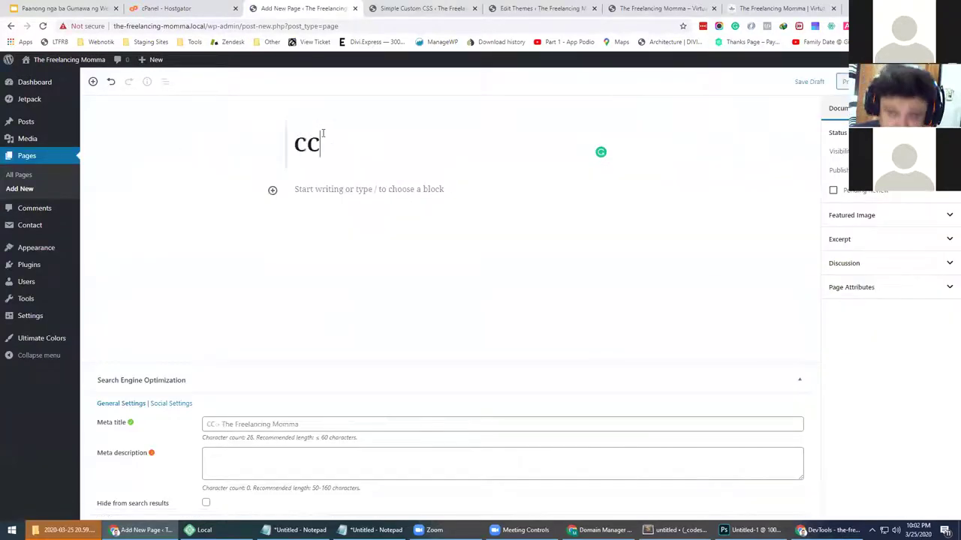
pyautogui.write('ontact')
pyautogui.click(335, 189)
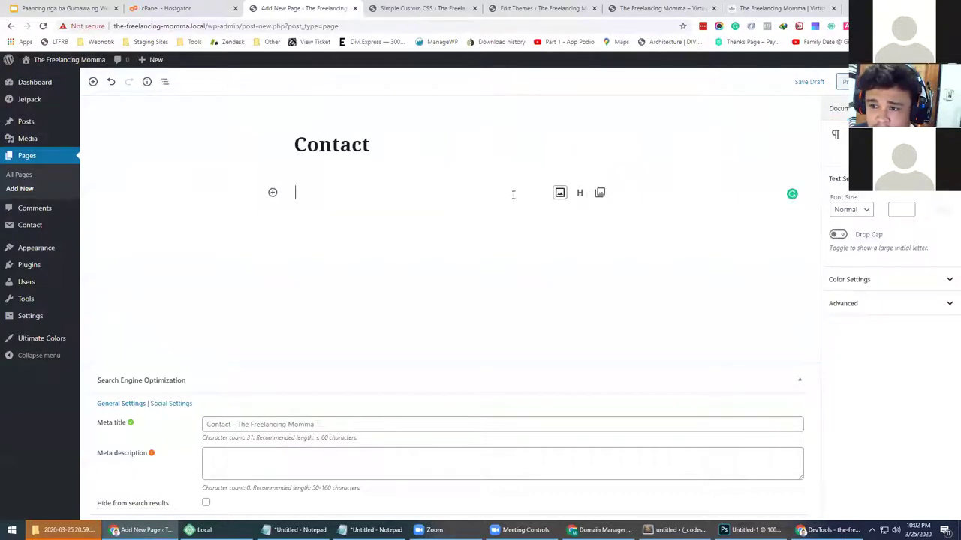
pyautogui.click(272, 193)
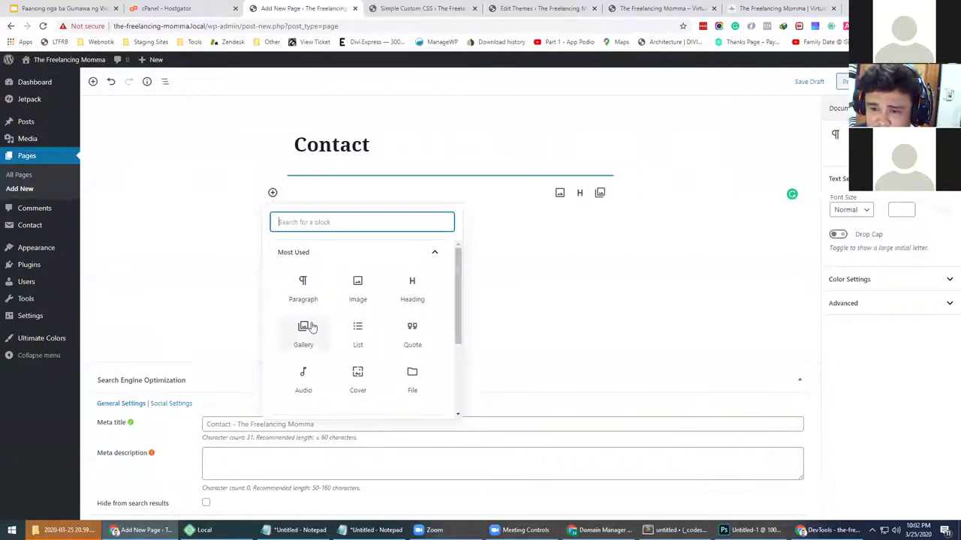
pyautogui.scroll(-2, 330, 368)
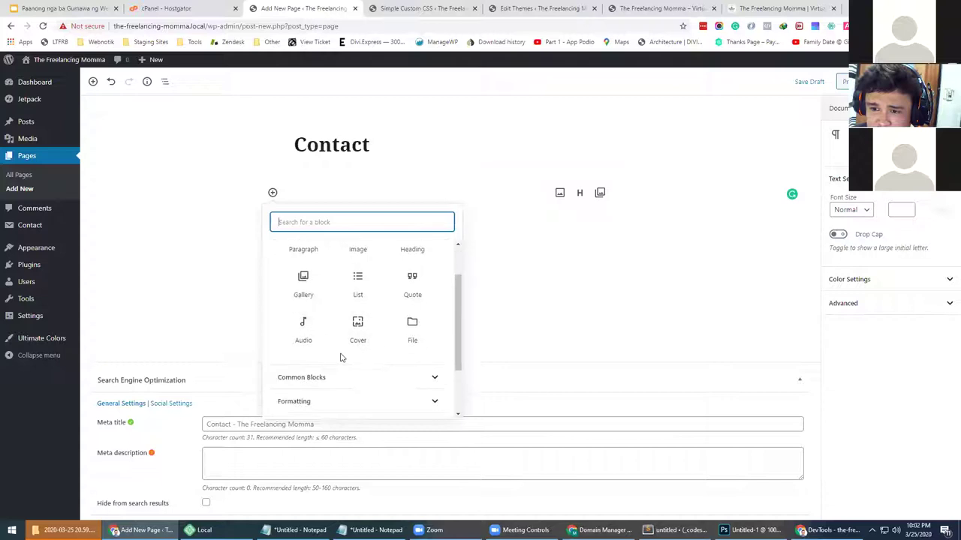
pyautogui.scroll(-3, 335, 382)
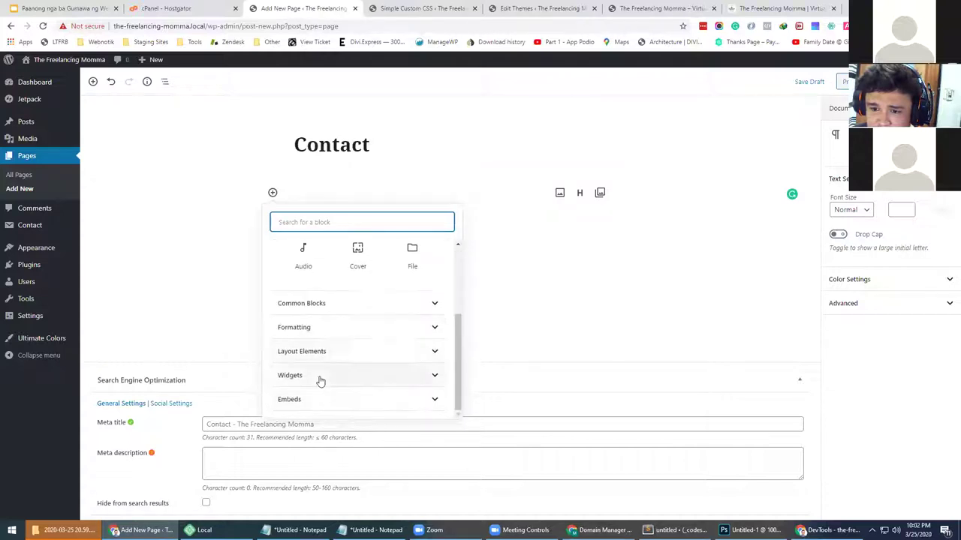
# Browse the Embeds and Widgets block categories, then close the inserter without adding a block
pyautogui.click(318, 403)
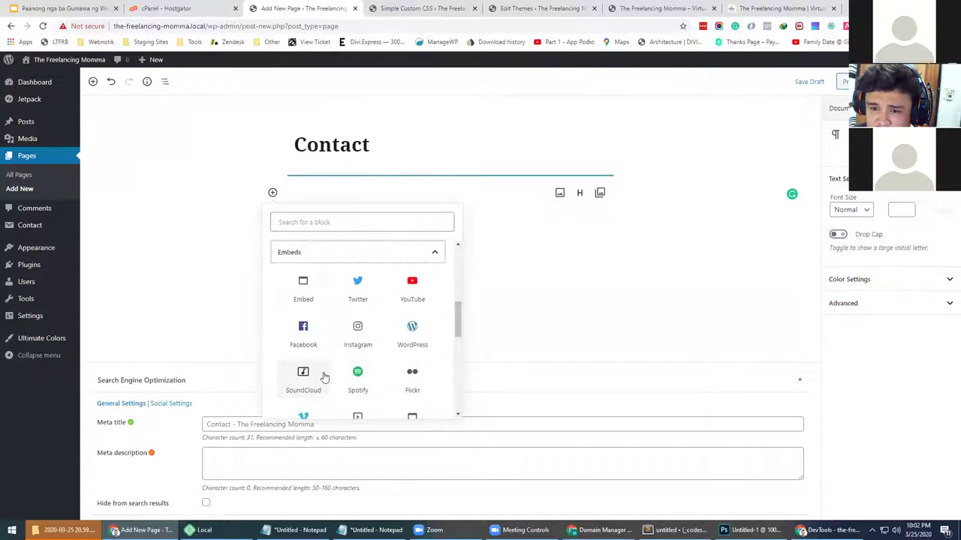
pyautogui.scroll(3, 361, 350)
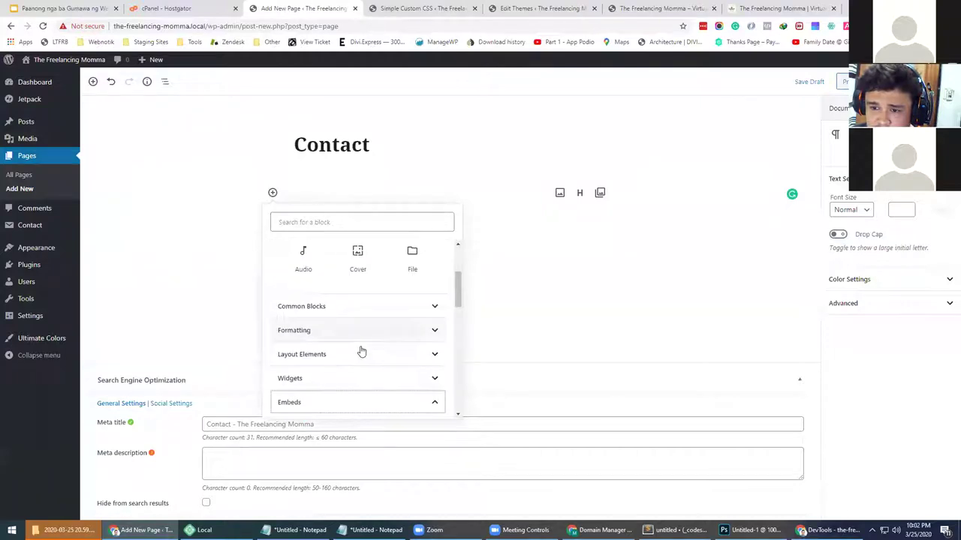
pyautogui.click(337, 382)
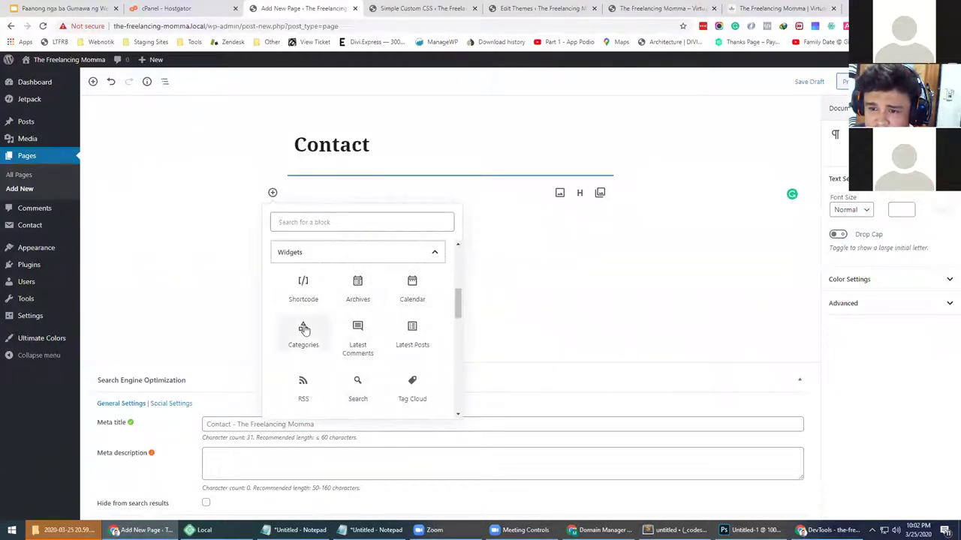
pyautogui.scroll(-2, 360, 330)
pyautogui.scroll(3, 352, 325)
pyautogui.click(496, 298)
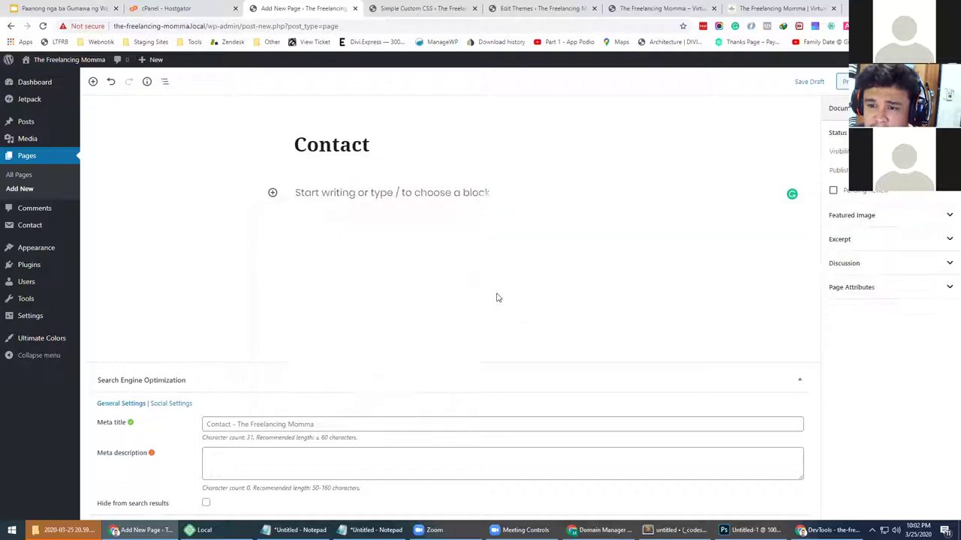
# Publish the still-empty Contact page
pyautogui.click(272, 186)
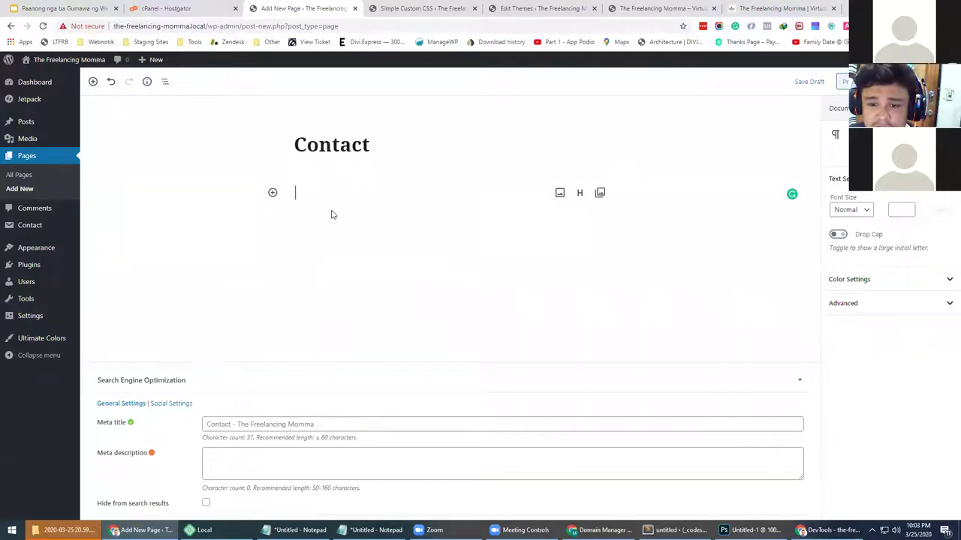
pyautogui.click(272, 193)
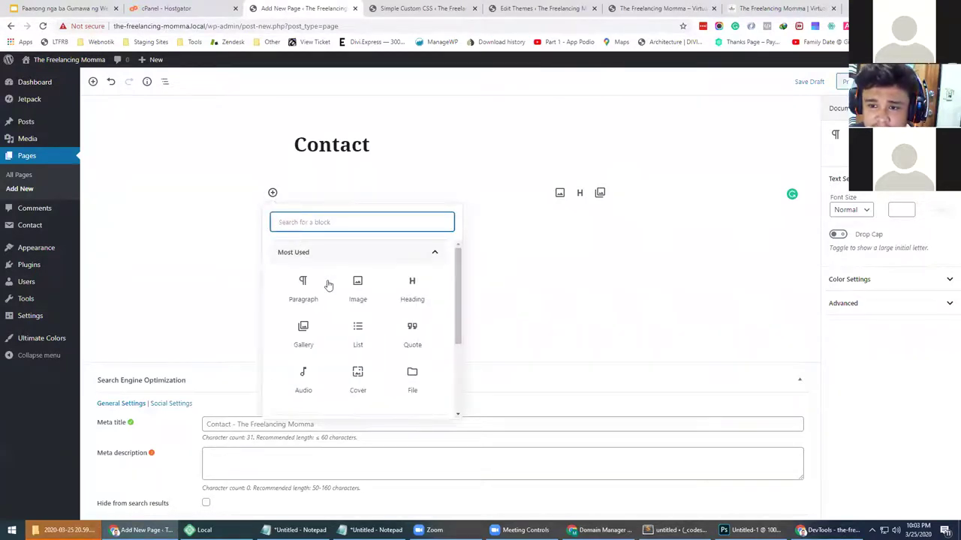
pyautogui.scroll(-3, 330, 350)
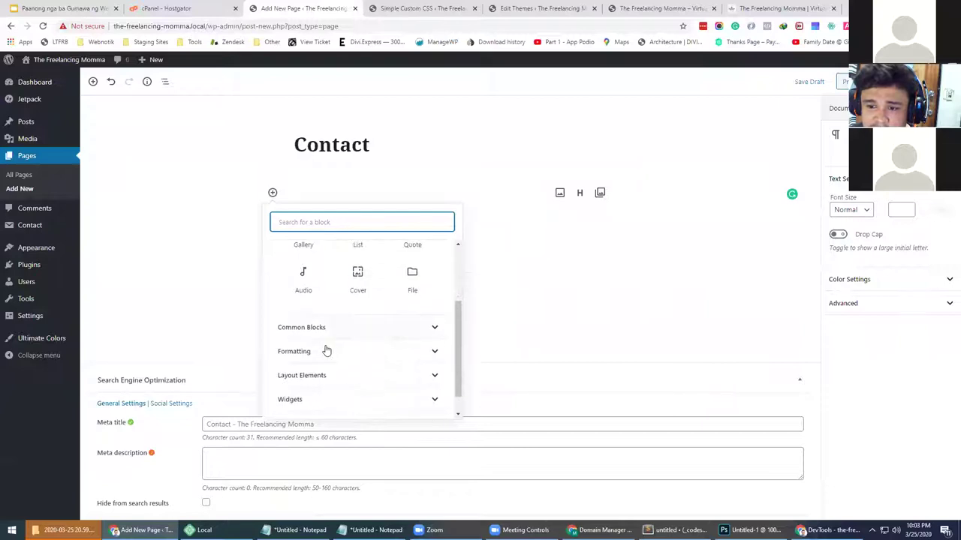
pyautogui.click(568, 268)
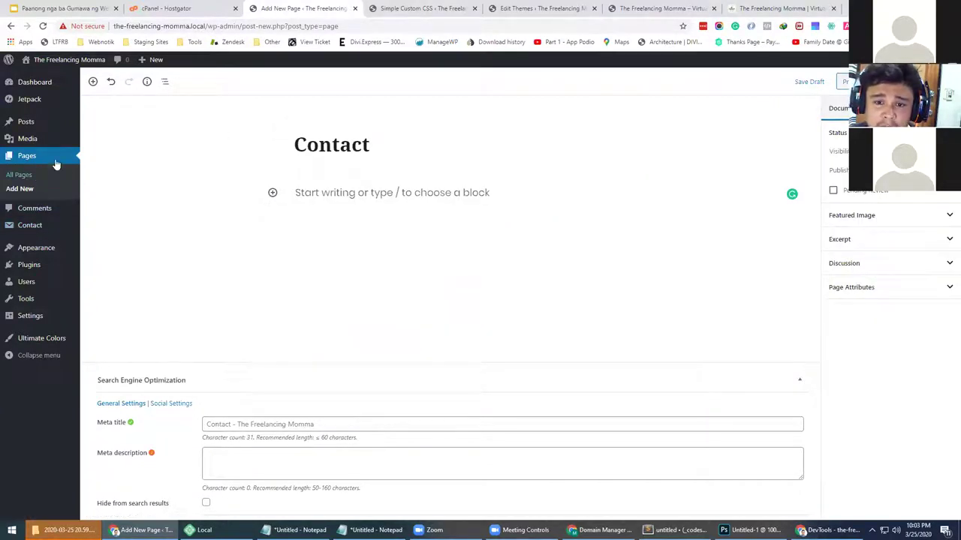
pyautogui.click(852, 81)
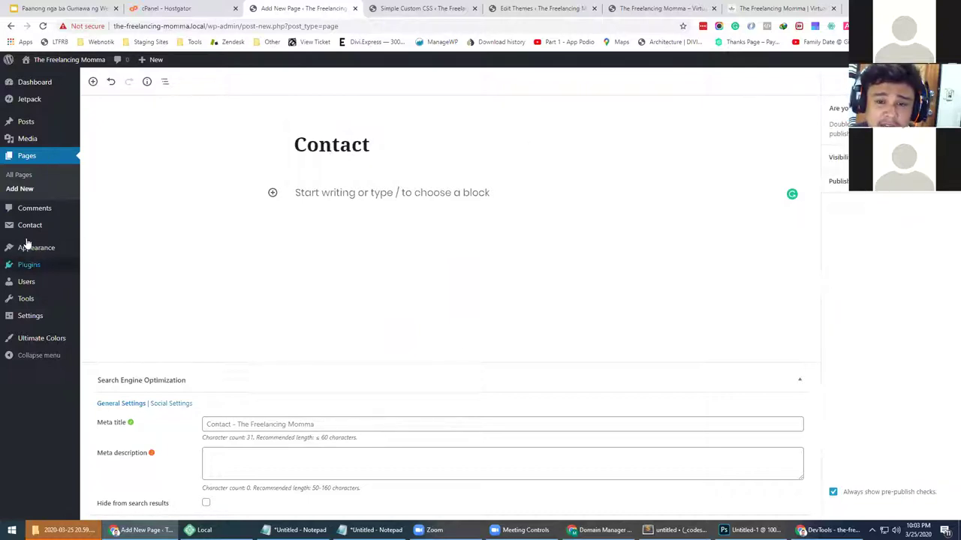
pyautogui.click(852, 81)
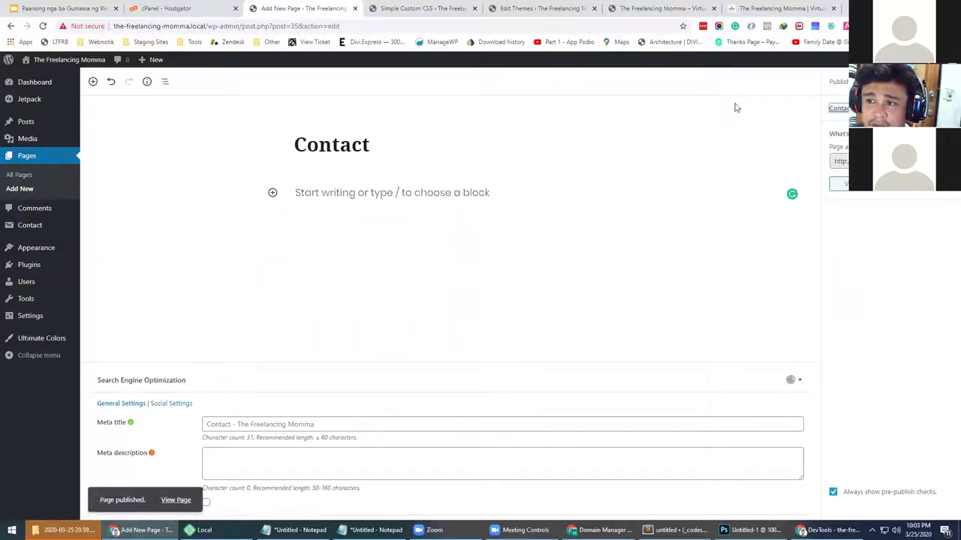
# Open Contact > Add New in a separate browser tab for a new contact form
pyautogui.moveTo(31, 229)
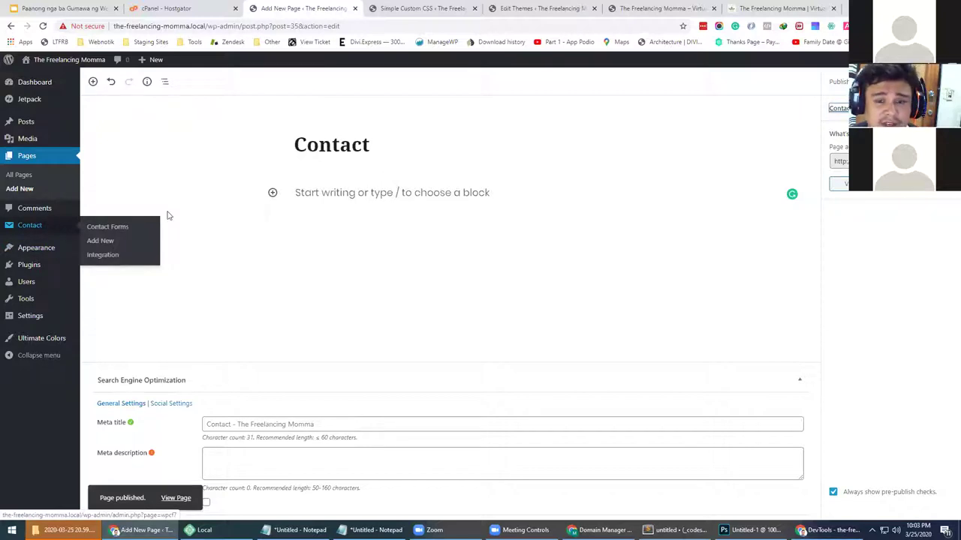
pyautogui.rightClick(100, 245)
pyautogui.click(136, 251)
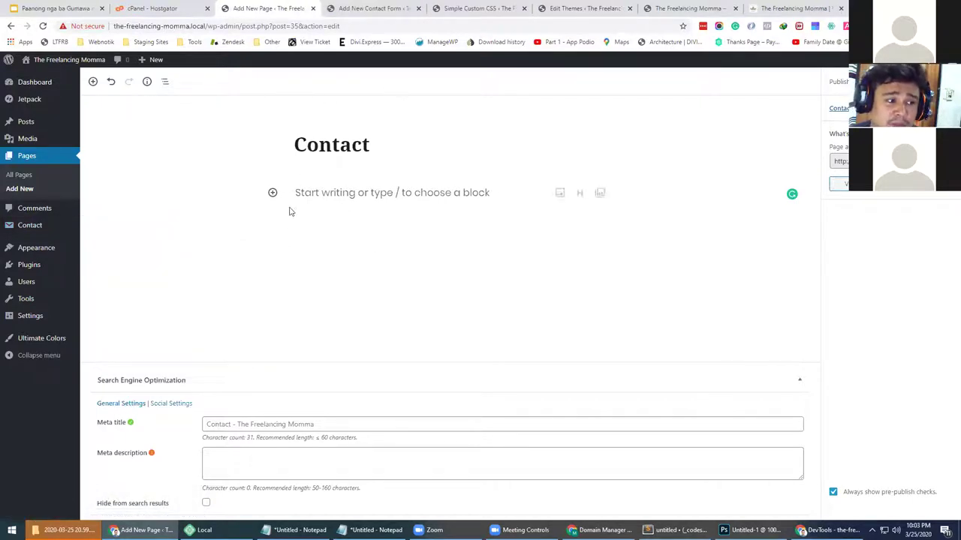
# Title the new form 'Contact Us' and look over the name and subject lines of its template
pyautogui.click(375, 8)
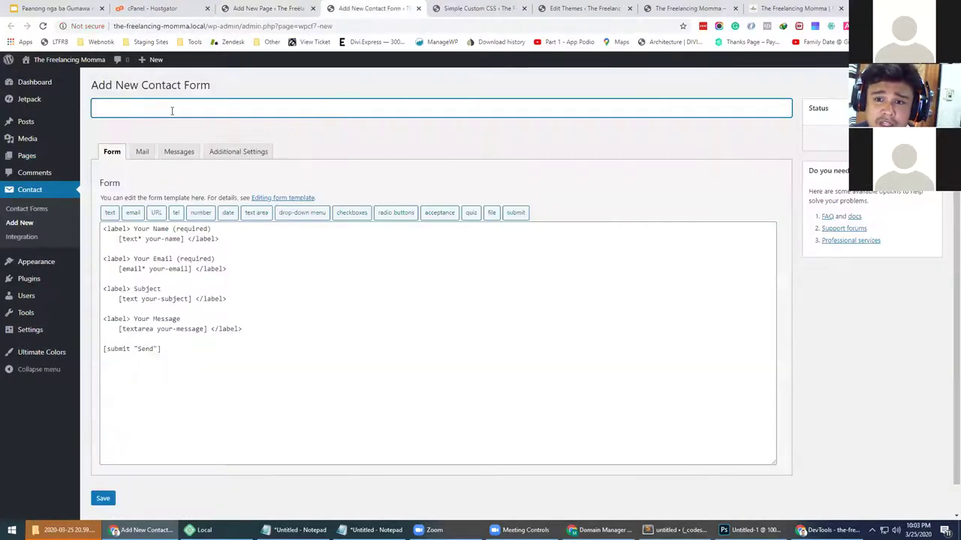
pyautogui.write('Contact Us')
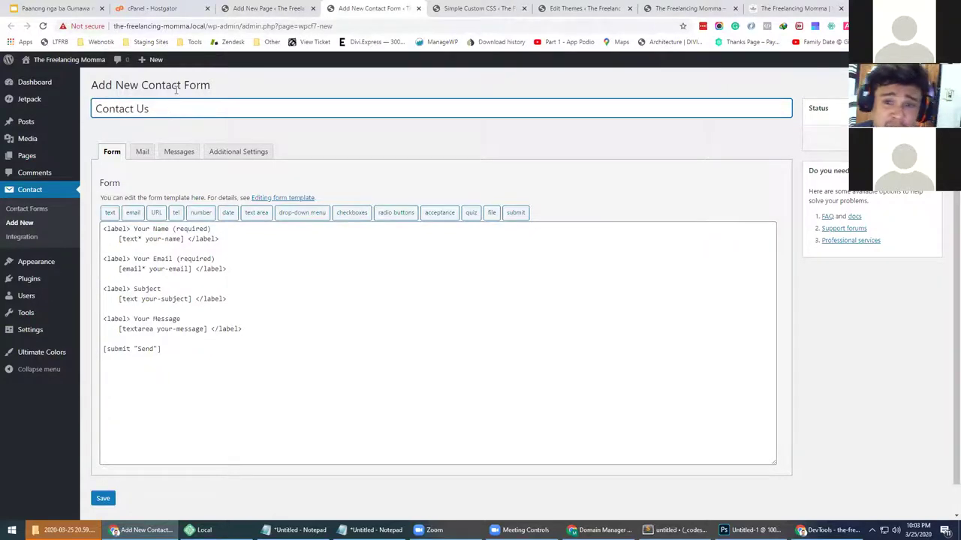
pyautogui.click(120, 239)
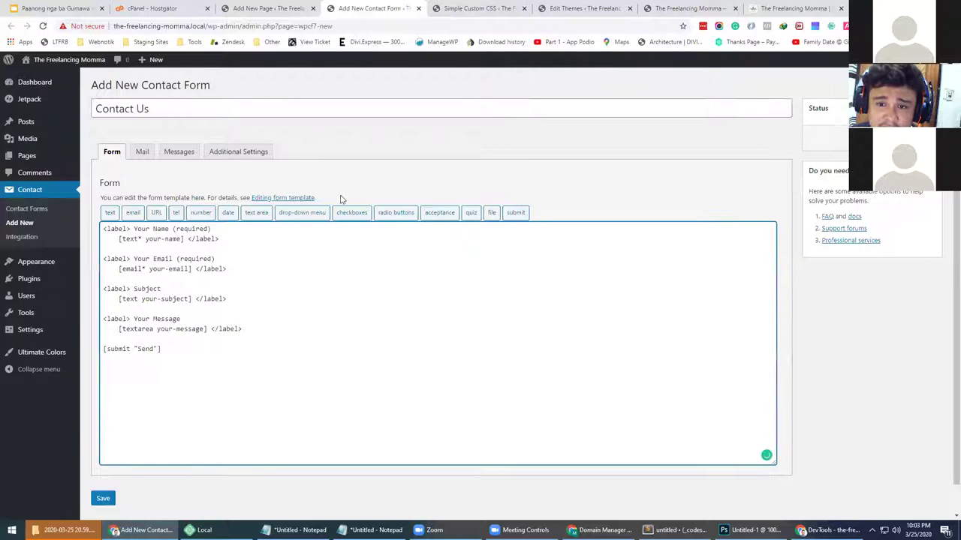
pyautogui.click(178, 251)
pyautogui.moveTo(135, 228); pyautogui.dragTo(173, 228)
pyautogui.moveTo(120, 269); pyautogui.dragTo(176, 269)
pyautogui.click(120, 299)
pyautogui.moveTo(119, 299); pyautogui.dragTo(180, 299)
pyautogui.doubleClick(146, 288)
pyautogui.click(138, 328)
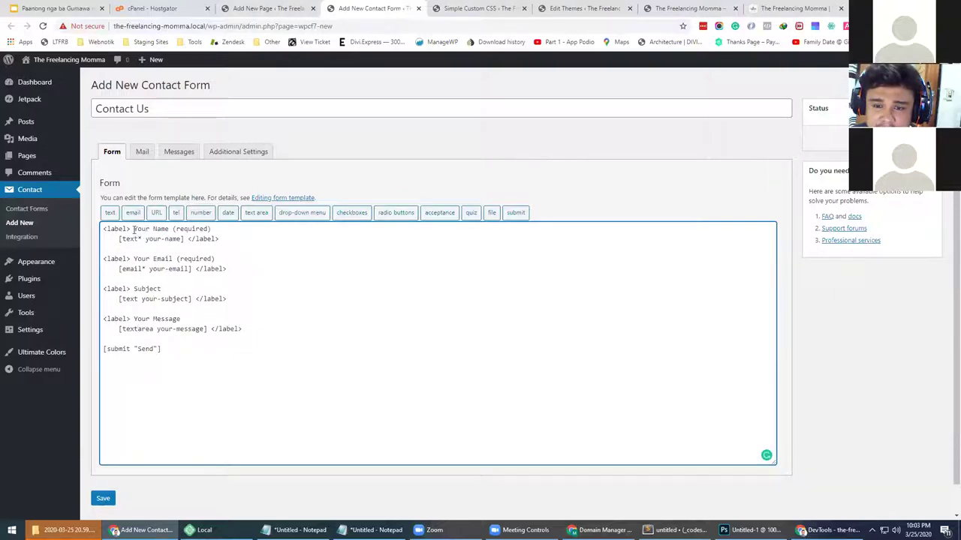
# Add placeholder="Your name" to the your-name tag, delete its label, save, and select the shortcode
pyautogui.moveTo(134, 229); pyautogui.dragTo(206, 229)
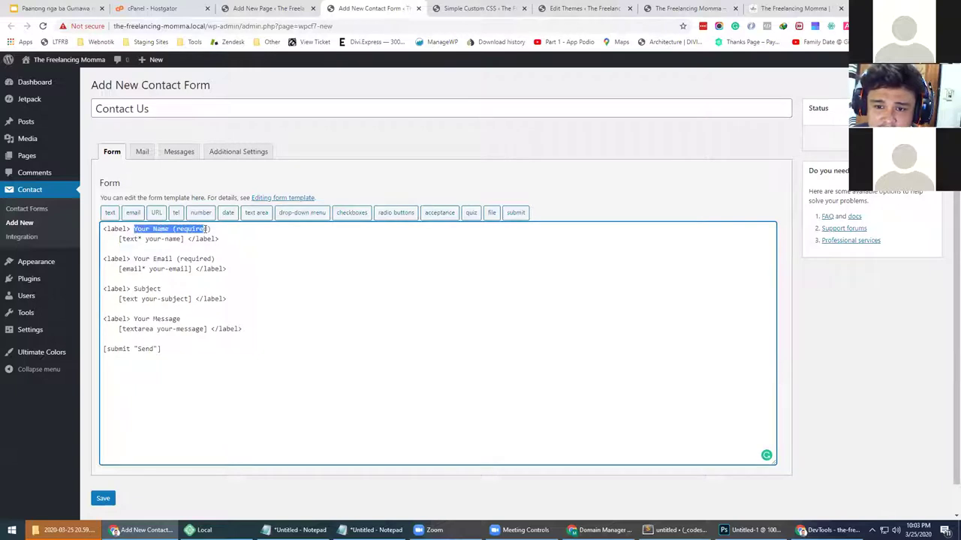
pyautogui.click(207, 238)
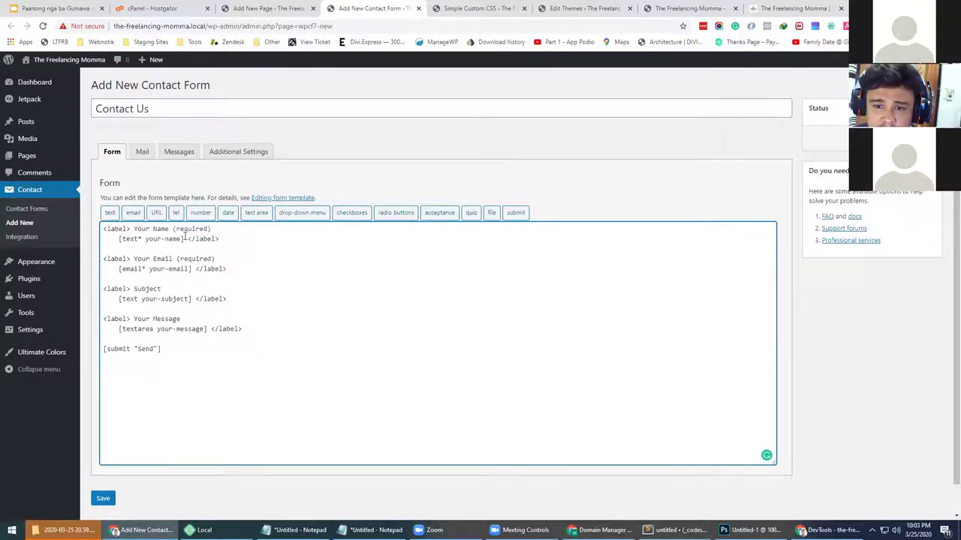
pyautogui.write('placeholder="')
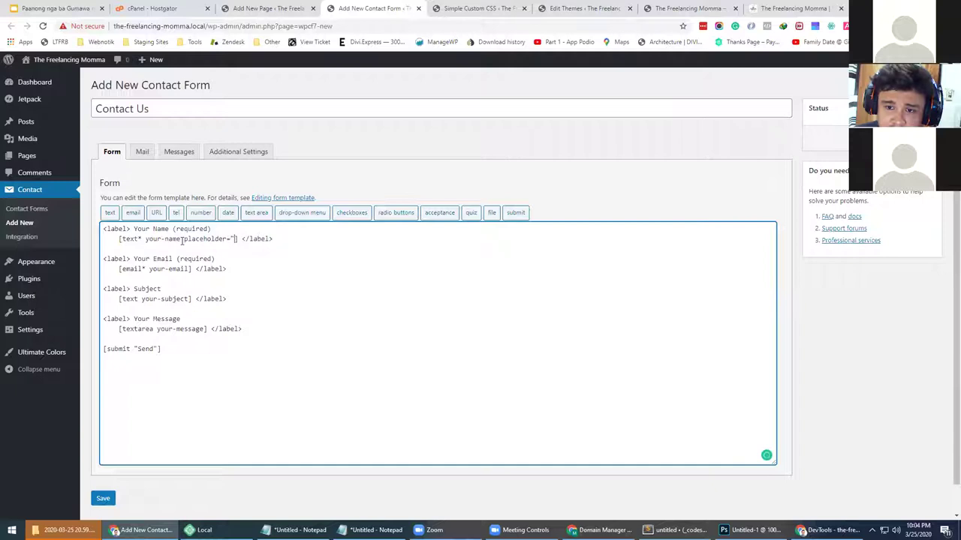
pyautogui.write('YourNa')
pyautogui.press('BackSpace')
pyautogui.press('BackSpace')
pyautogui.write('name"')
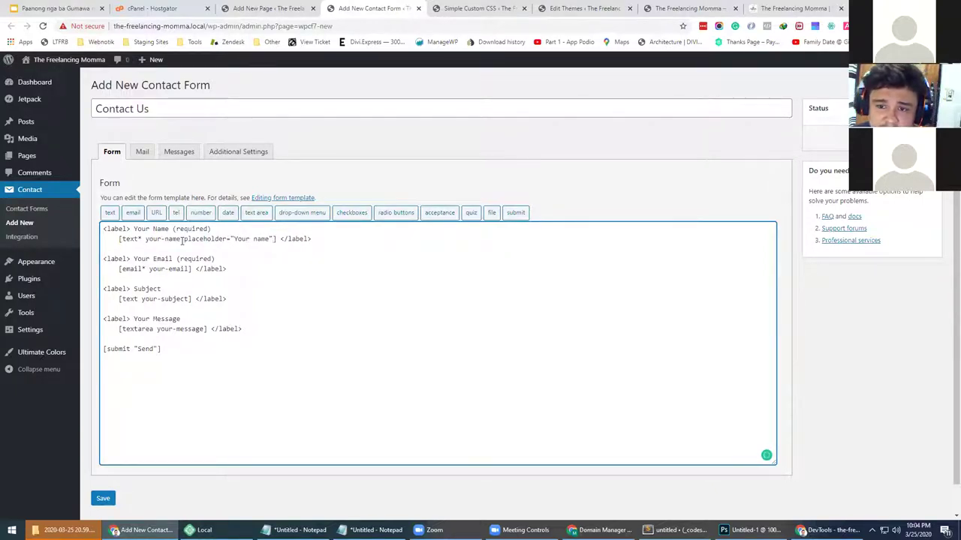
pyautogui.moveTo(214, 229); pyautogui.dragTo(135, 229)
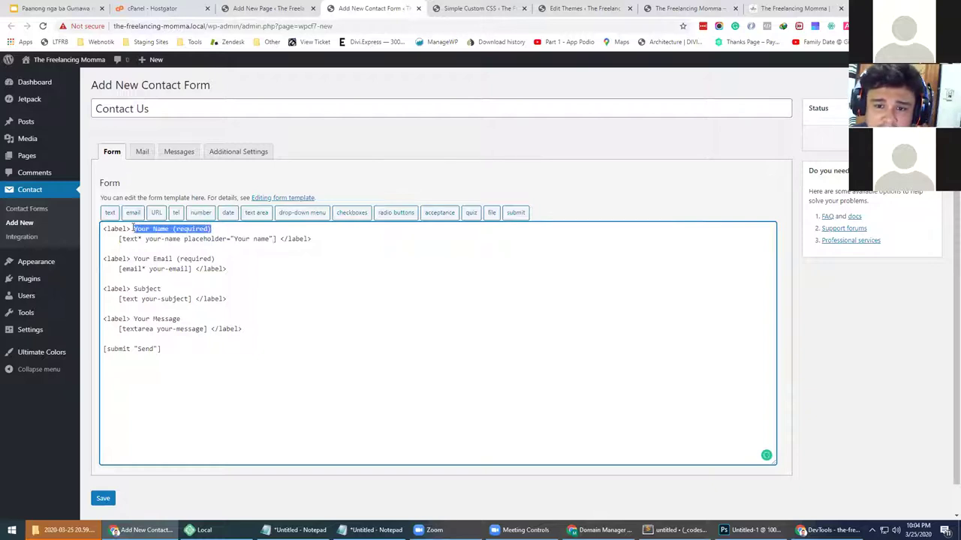
pyautogui.press('BackSpace')
pyautogui.click(103, 498)
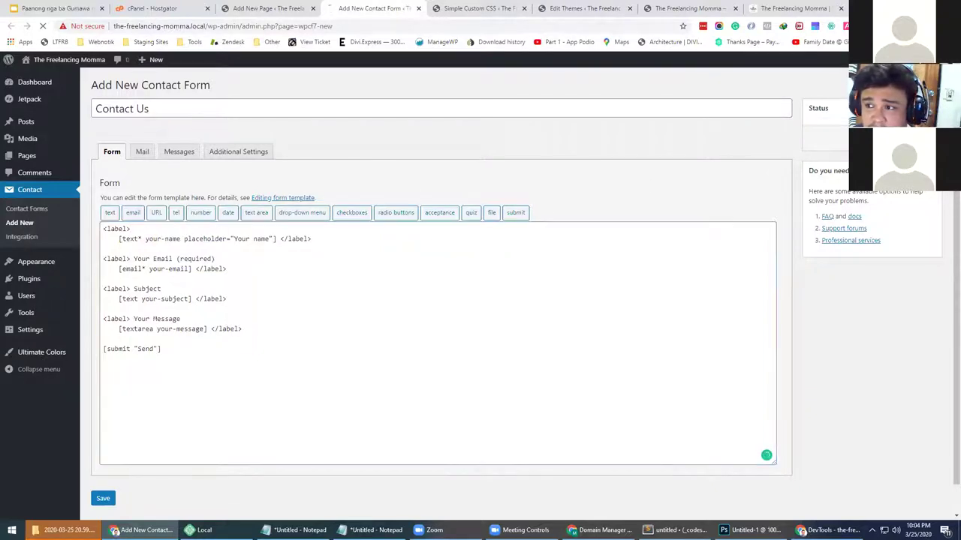
pyautogui.click(253, 173)
pyautogui.hotkey('ctrl', 'c')
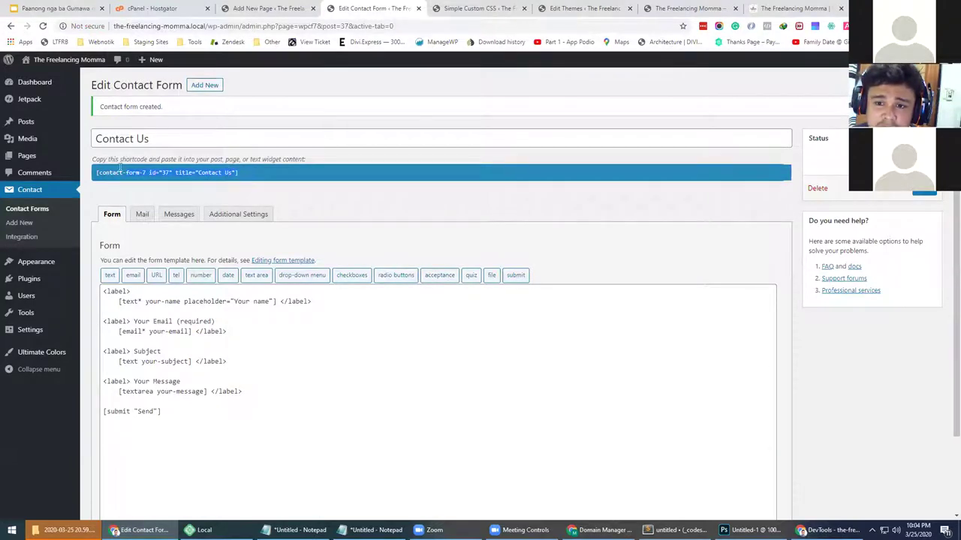
# Back in the Contact page editor, browse the Common Blocks, Formatting and Embeds categories
pyautogui.click(270, 8)
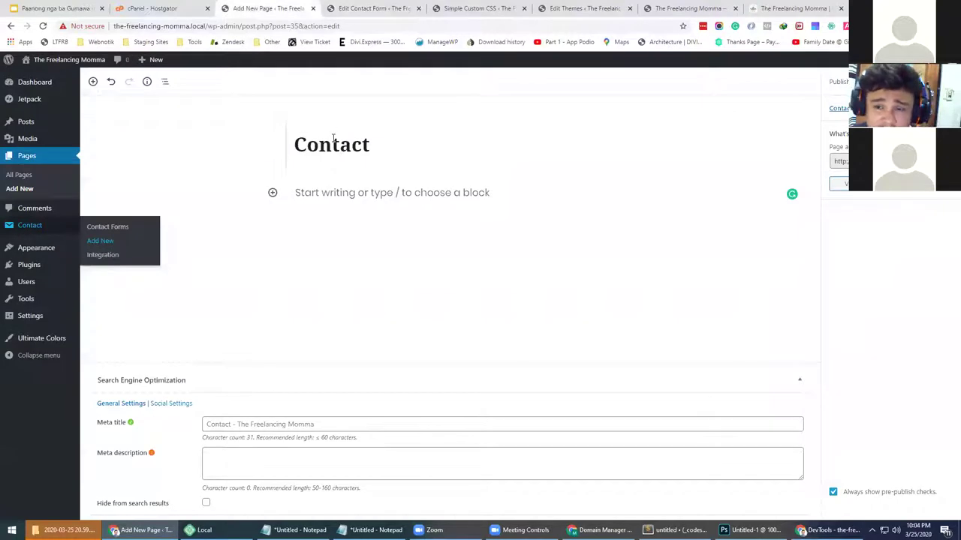
pyautogui.click(272, 192)
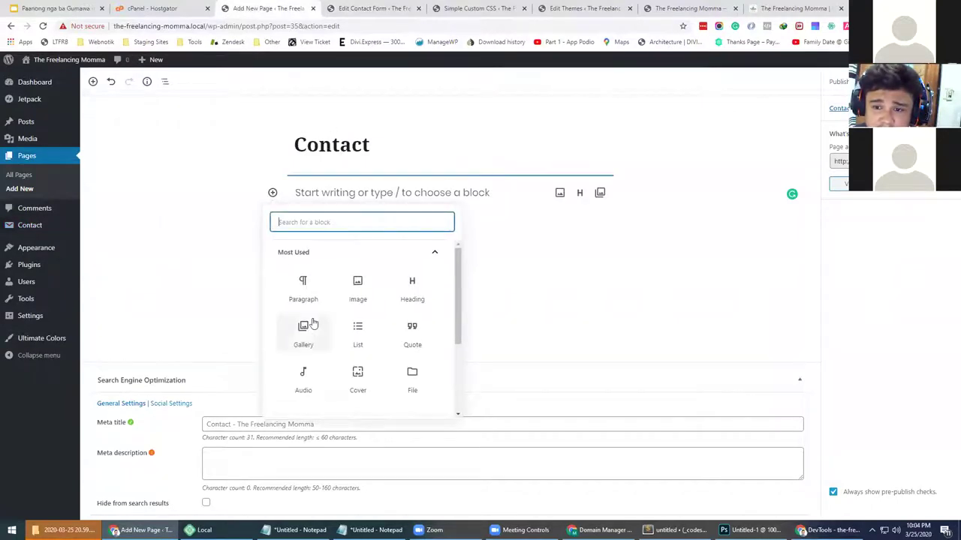
pyautogui.scroll(-3, 304, 337)
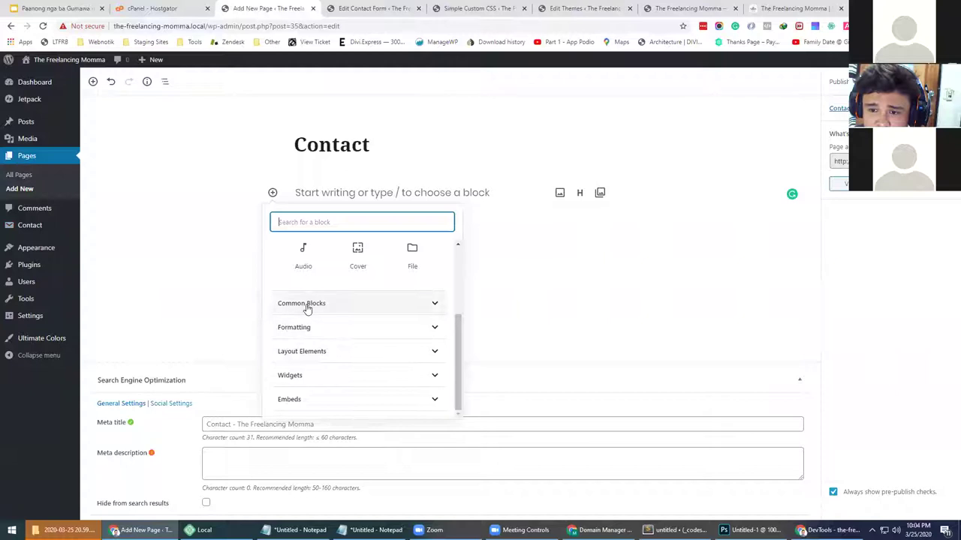
pyautogui.click(307, 306)
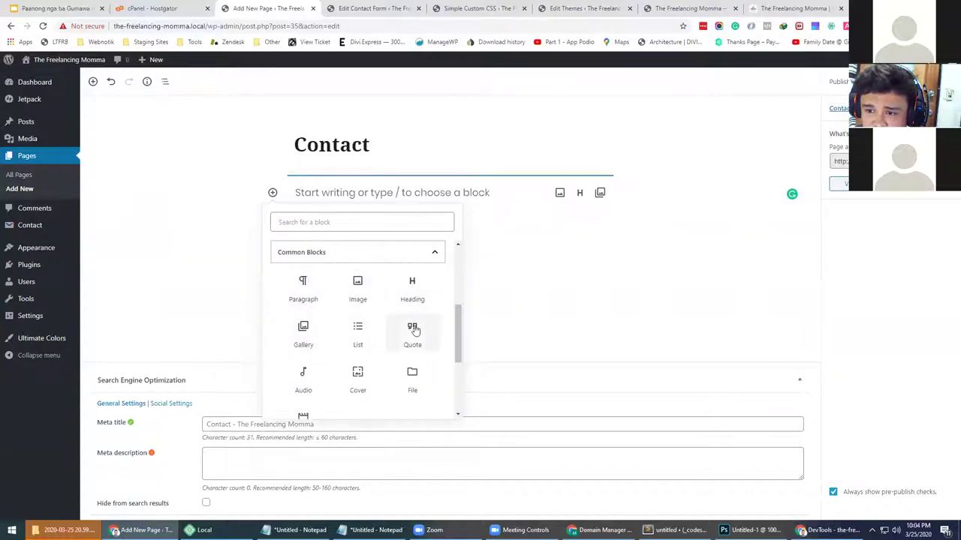
pyautogui.scroll(-5, 325, 354)
pyautogui.click(307, 330)
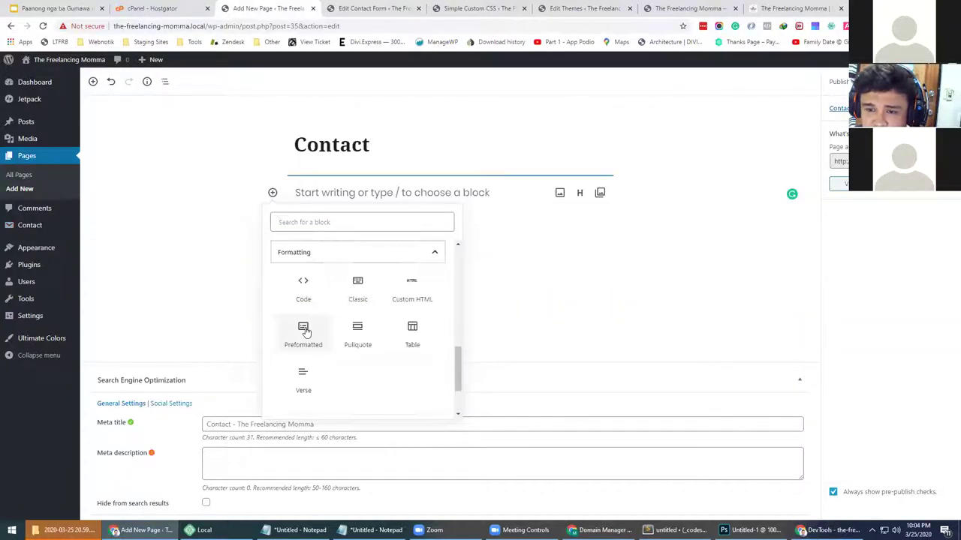
pyautogui.scroll(-2, 306, 336)
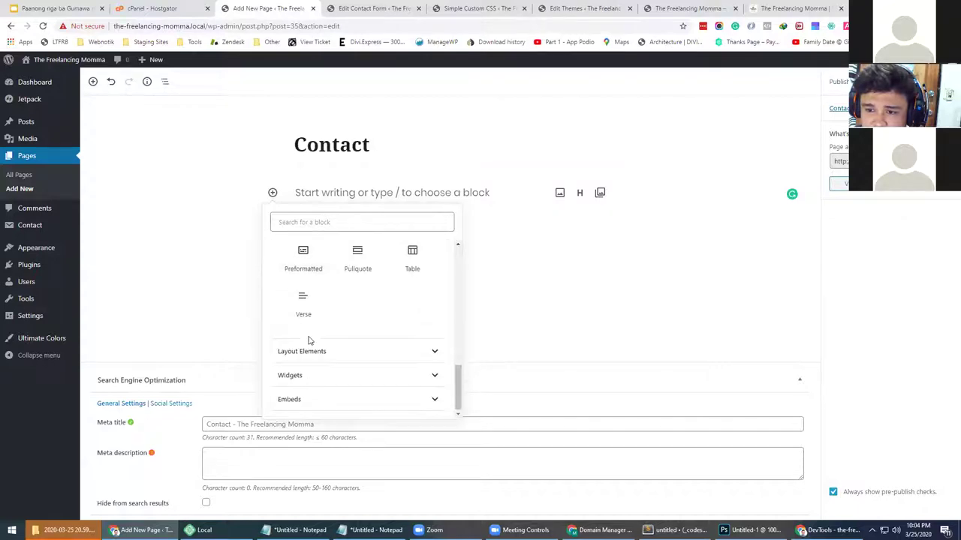
pyautogui.click(291, 400)
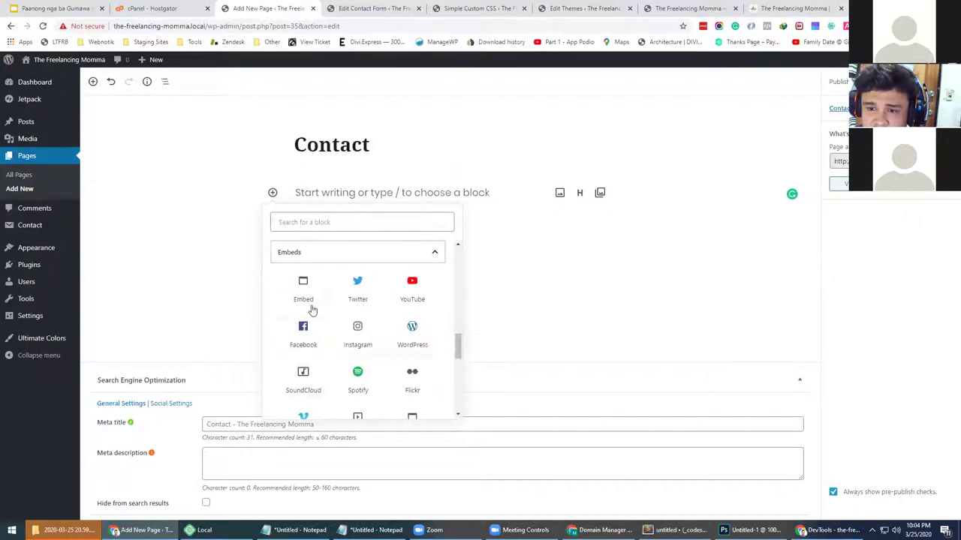
pyautogui.scroll(-2, 304, 369)
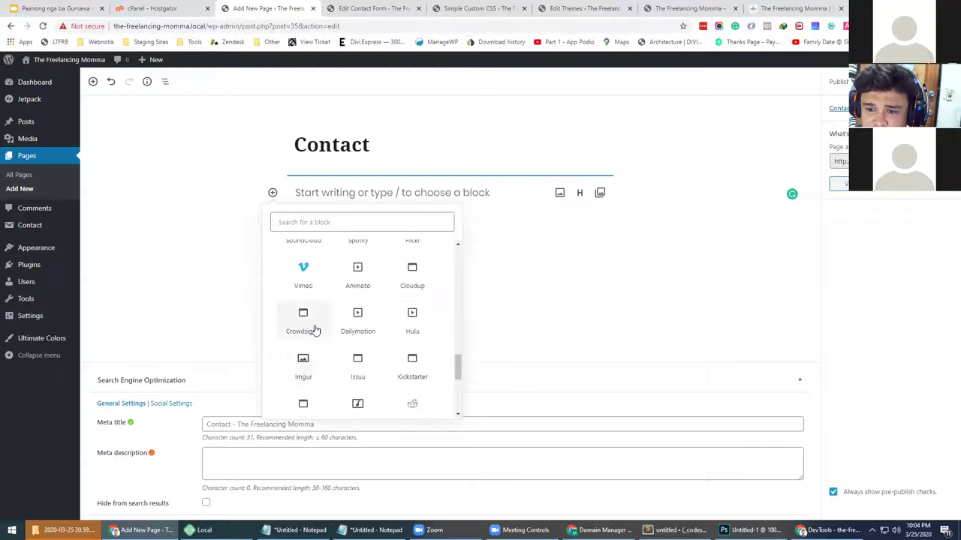
pyautogui.scroll(-3, 315, 328)
pyautogui.scroll(8, 308, 322)
# Add a Shortcode block from Widgets with the Contact Us form shortcode and save the page
pyautogui.click(310, 281)
pyautogui.click(307, 297)
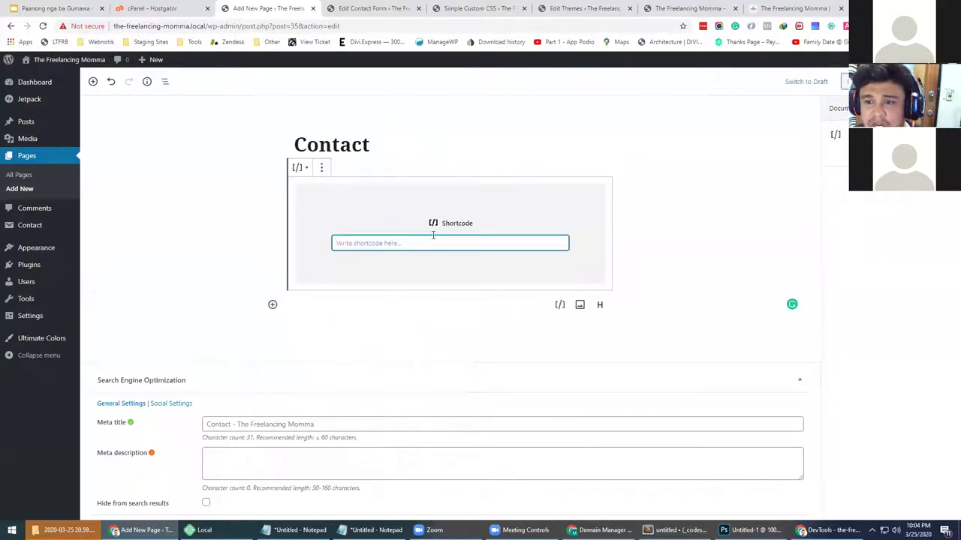
pyautogui.hotkey('ctrl', 'v')
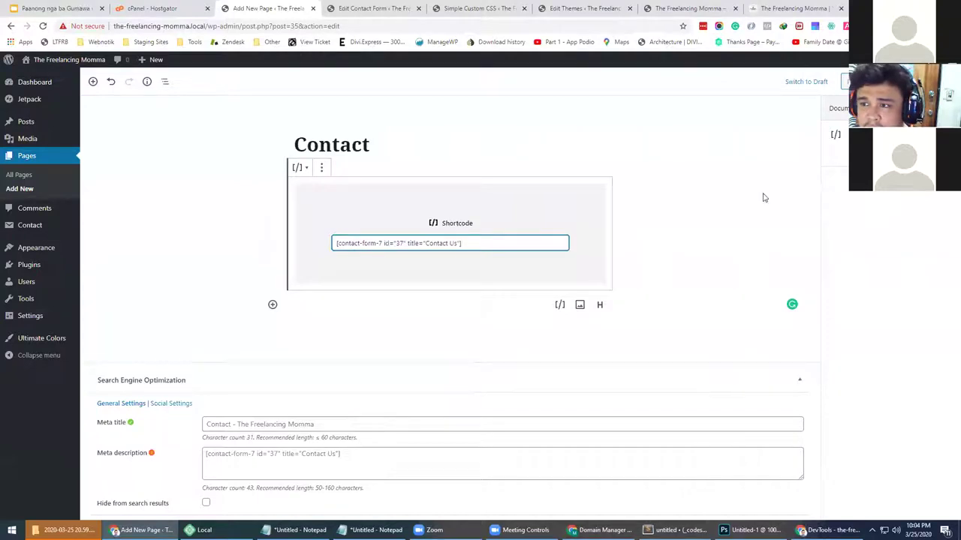
pyautogui.hotkey('ctrl', 's')
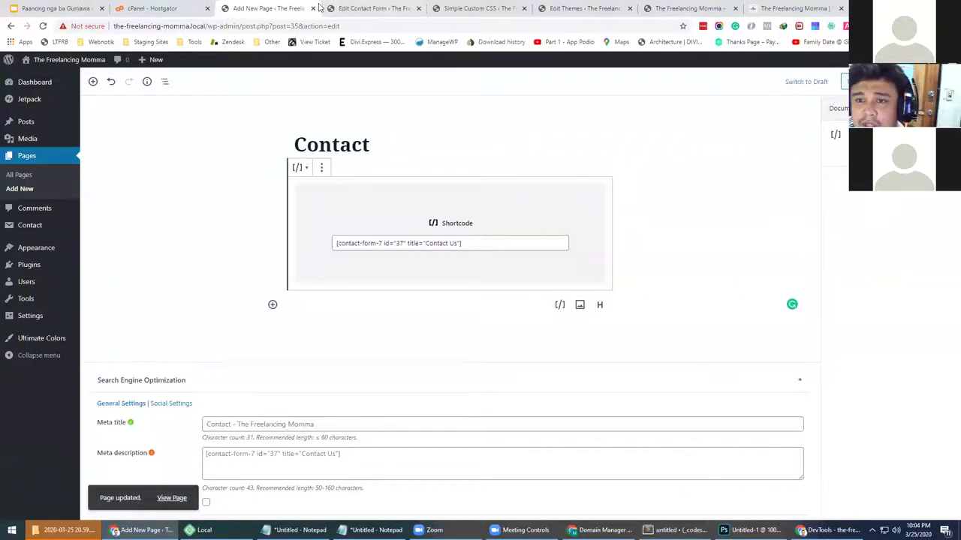
# Go from the Theme Editor to the live site, then launch the Customizer for The Freelancing Momma
pyautogui.moveTo(35, 249)
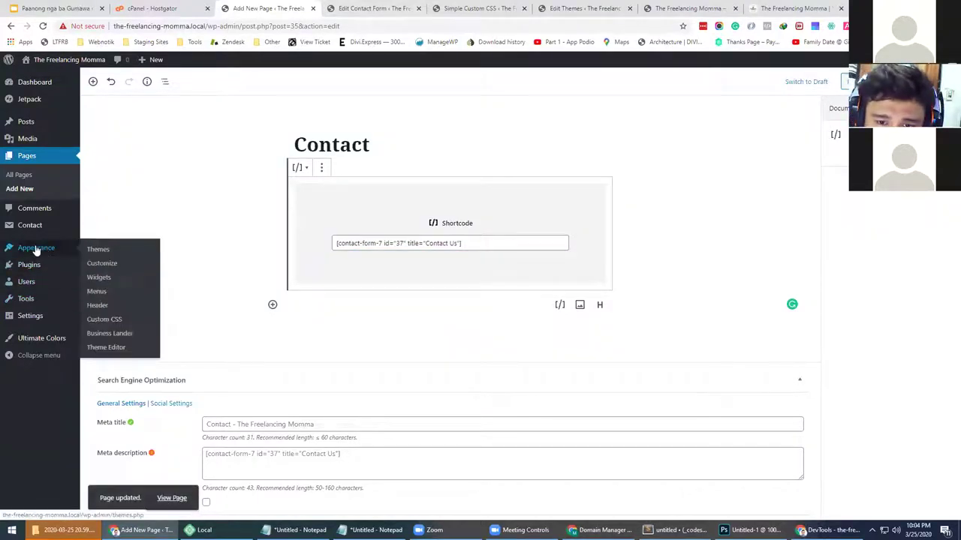
pyautogui.click(103, 347)
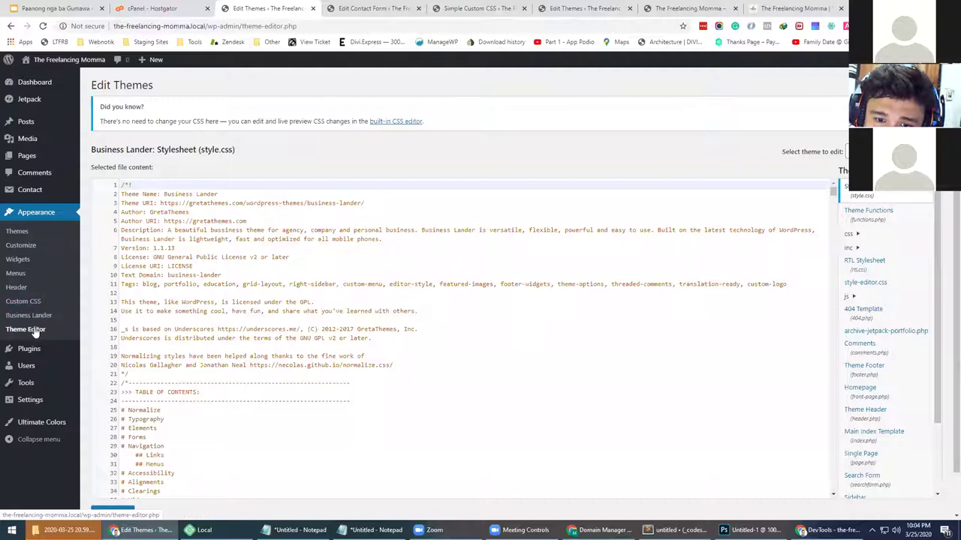
pyautogui.click(50, 80)
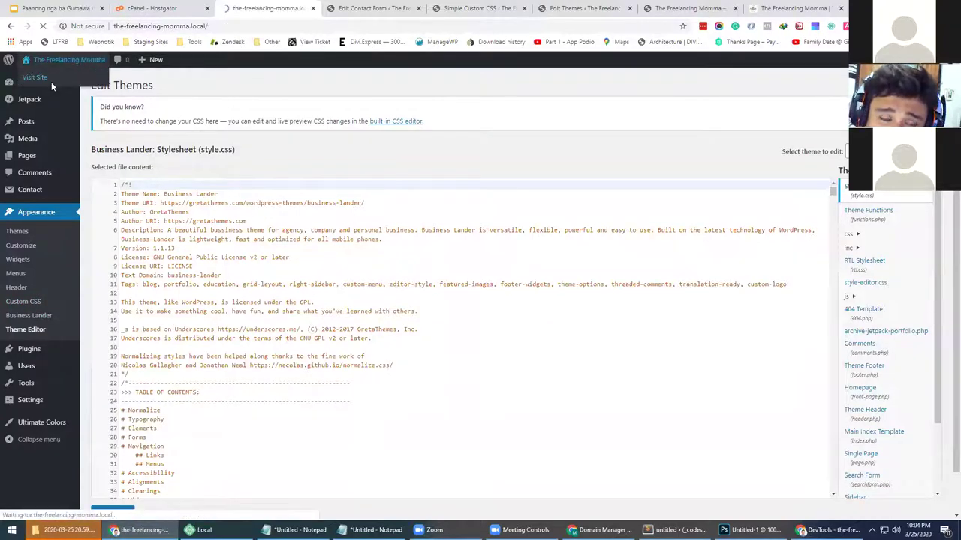
pyautogui.moveTo(70, 64)
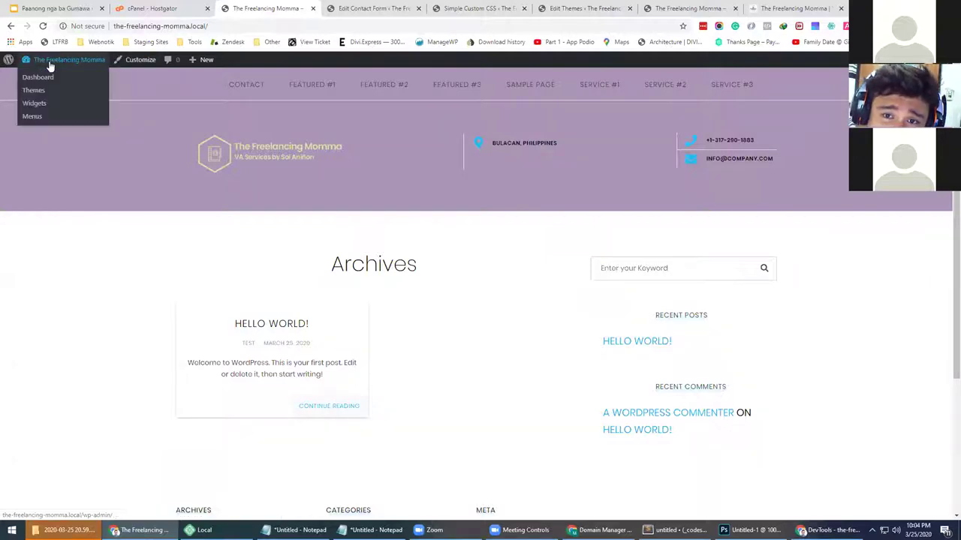
pyautogui.click(139, 67)
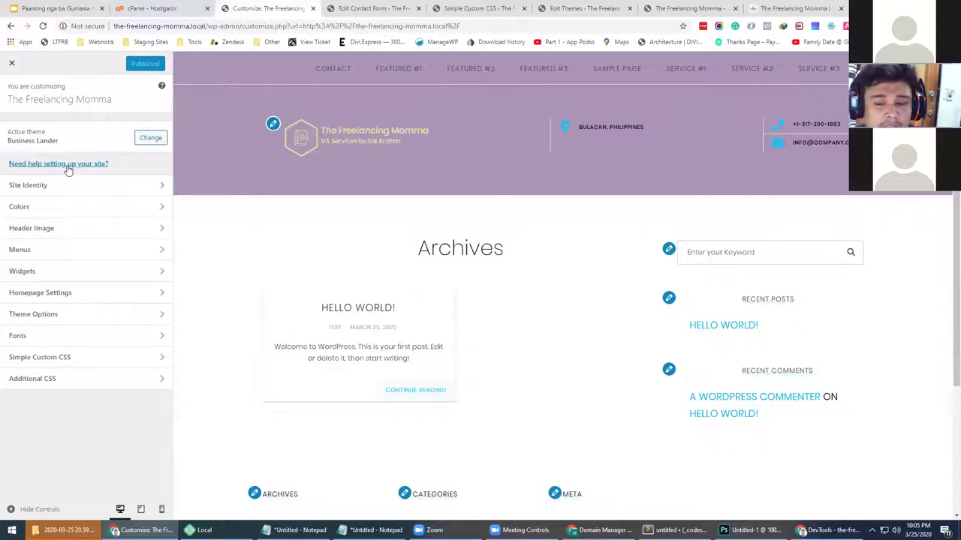
# Write 'Plugins and theme' in Notepad, then go back to the Contact Us form edit tab
pyautogui.click(371, 530)
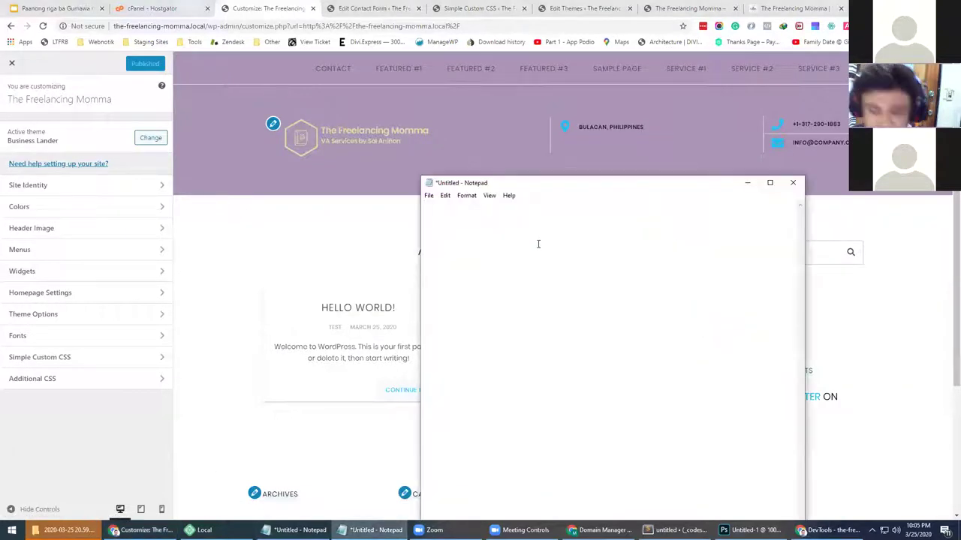
pyautogui.write('Plugin')
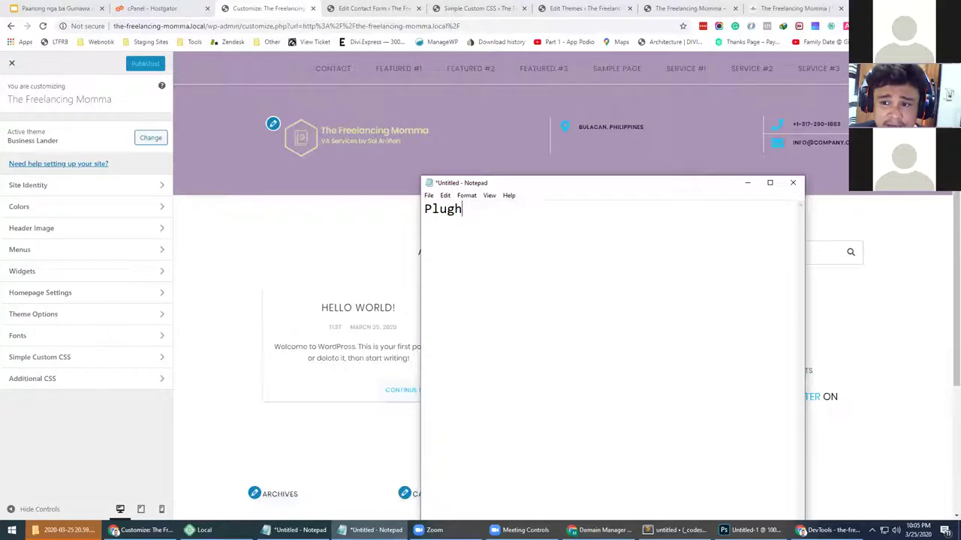
pyautogui.write('s and theme')
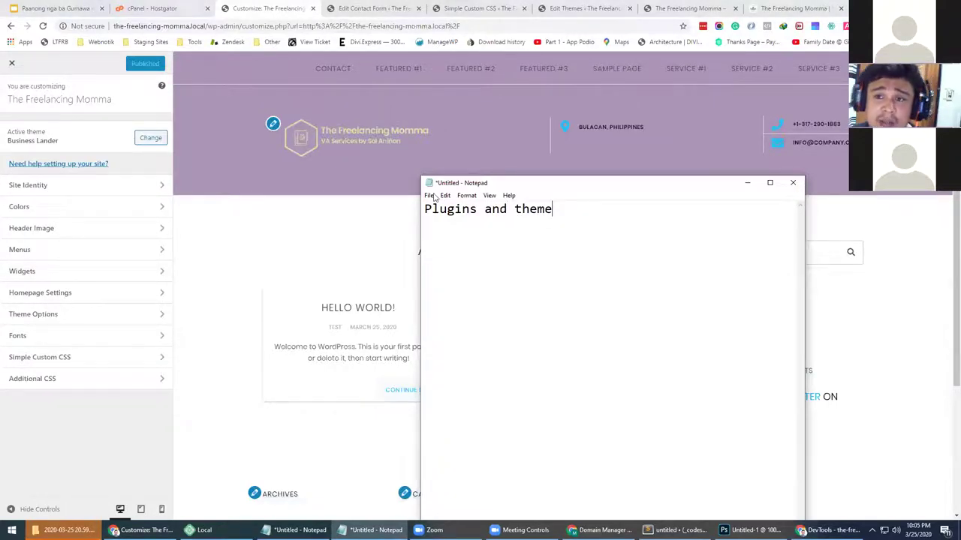
pyautogui.click(361, 7)
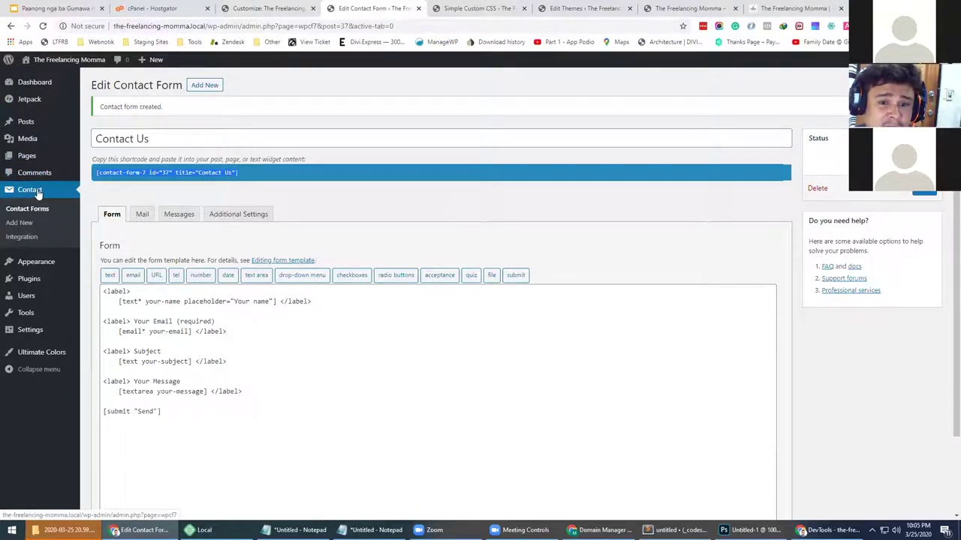
# Switch back to the Customizer tab, view Homepage Settings, then go back to the main sections
pyautogui.hotkey('ctrl', 'shift', 'Tab')
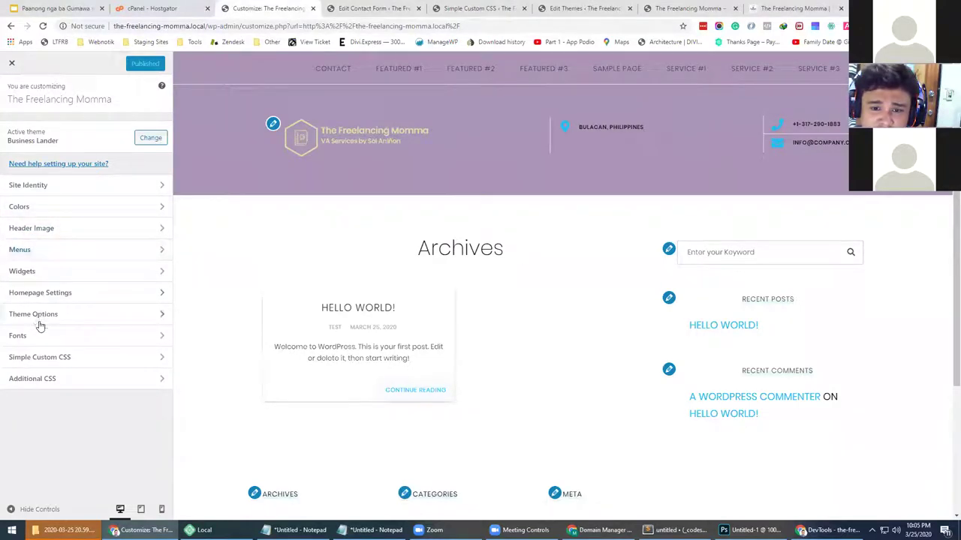
pyautogui.click(63, 295)
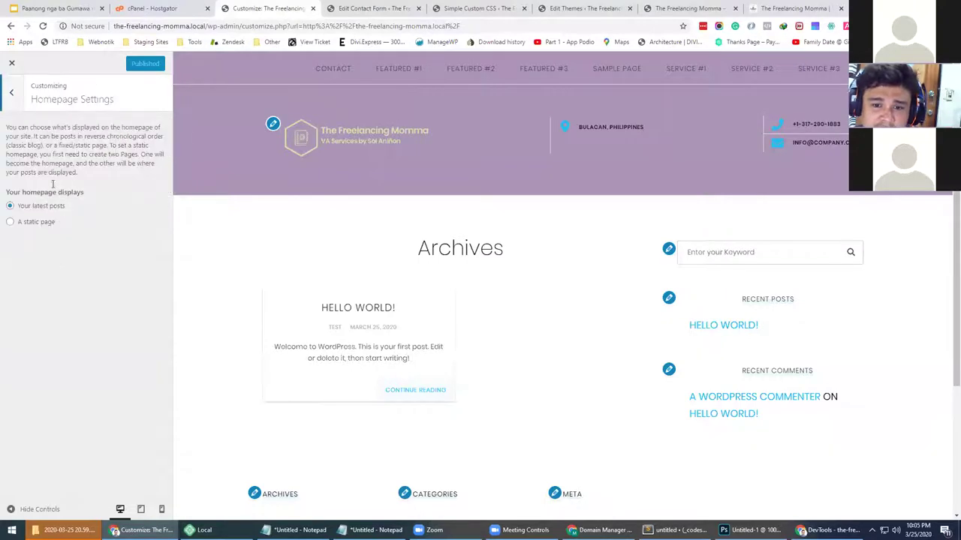
pyautogui.click(11, 91)
# In Theme Options > Homepage, choose Contact as the homepage contact page and publish
pyautogui.click(50, 316)
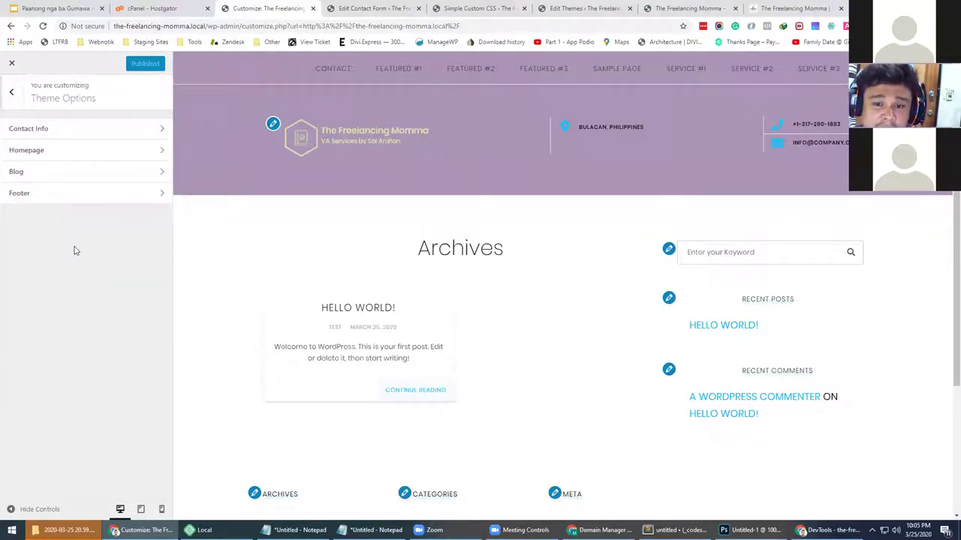
pyautogui.click(49, 150)
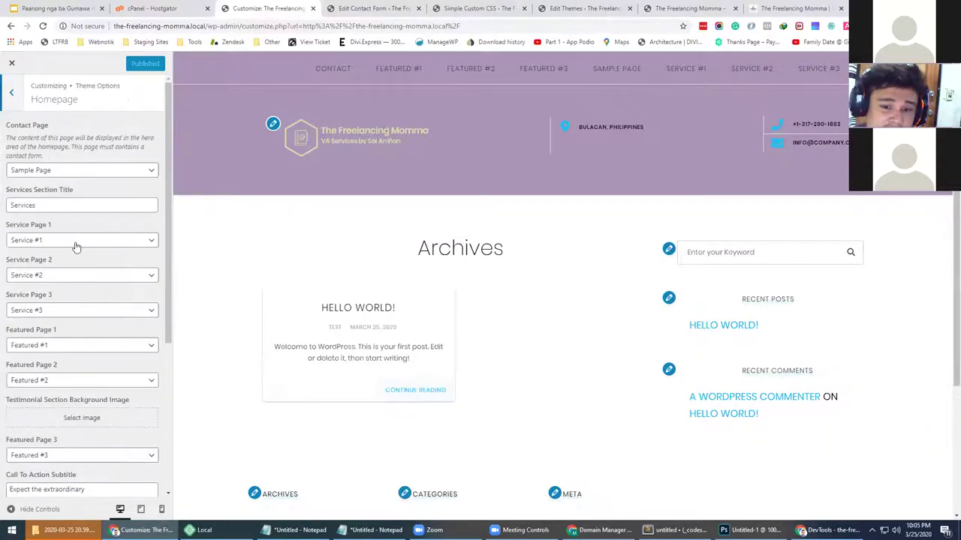
pyautogui.scroll(-3, 75, 248)
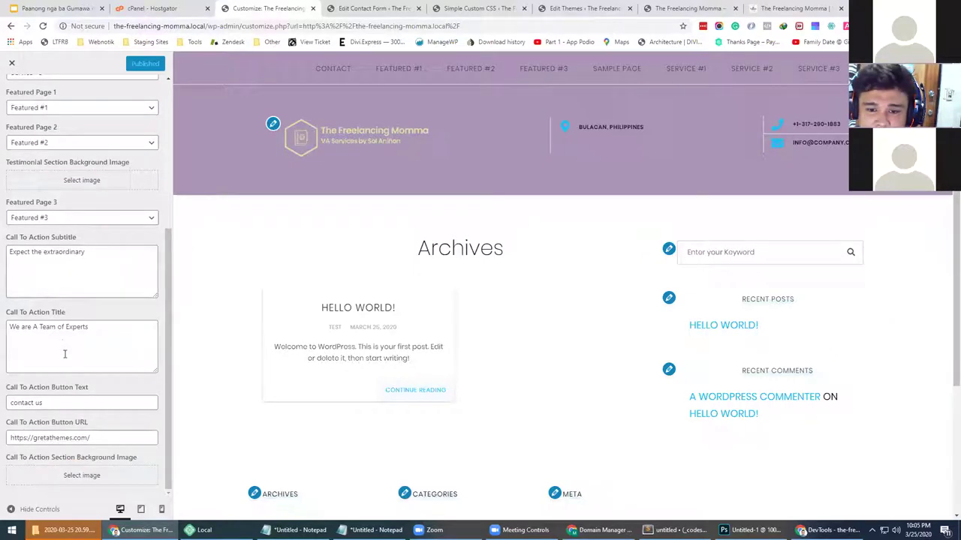
pyautogui.scroll(3, 70, 367)
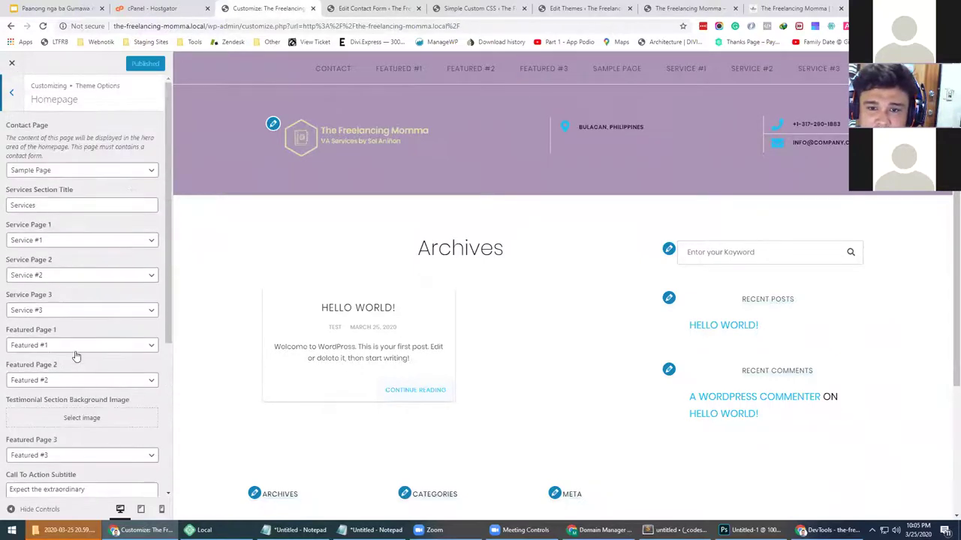
pyautogui.click(57, 171)
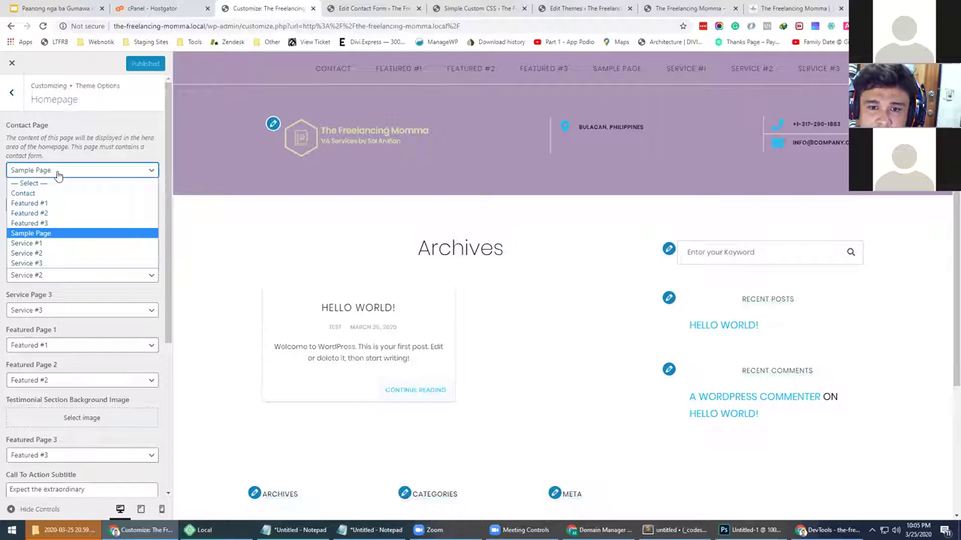
pyautogui.click(47, 194)
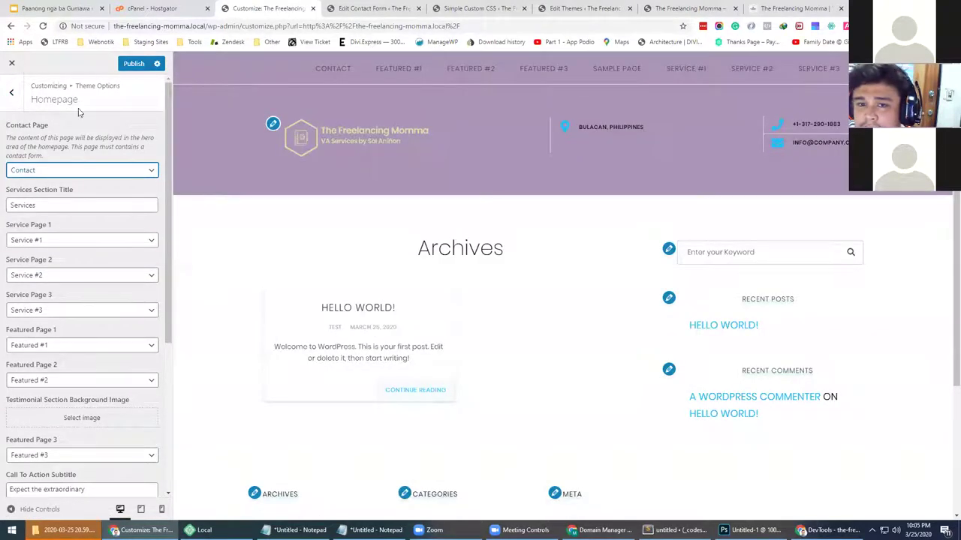
pyautogui.click(52, 203)
pyautogui.scroll(-3, 454, 289)
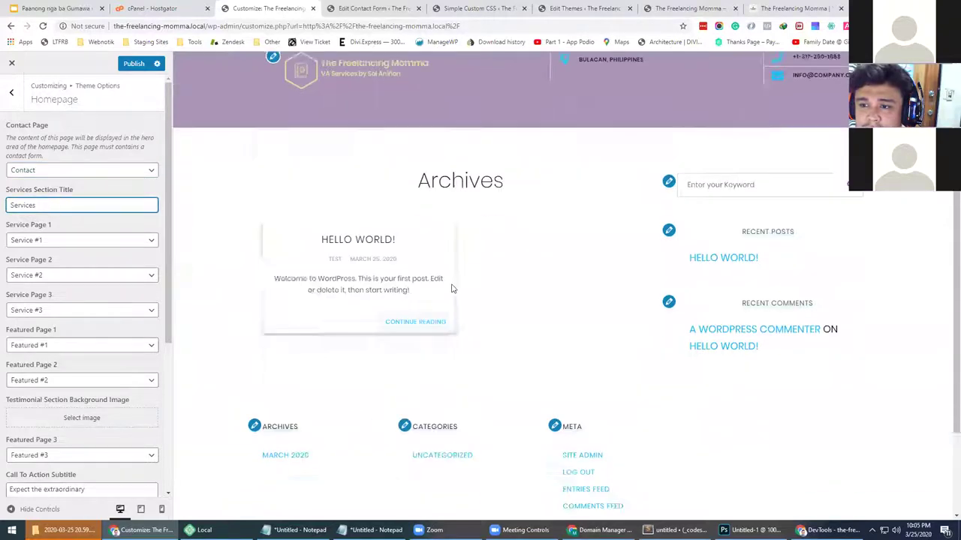
pyautogui.scroll(2, 454, 289)
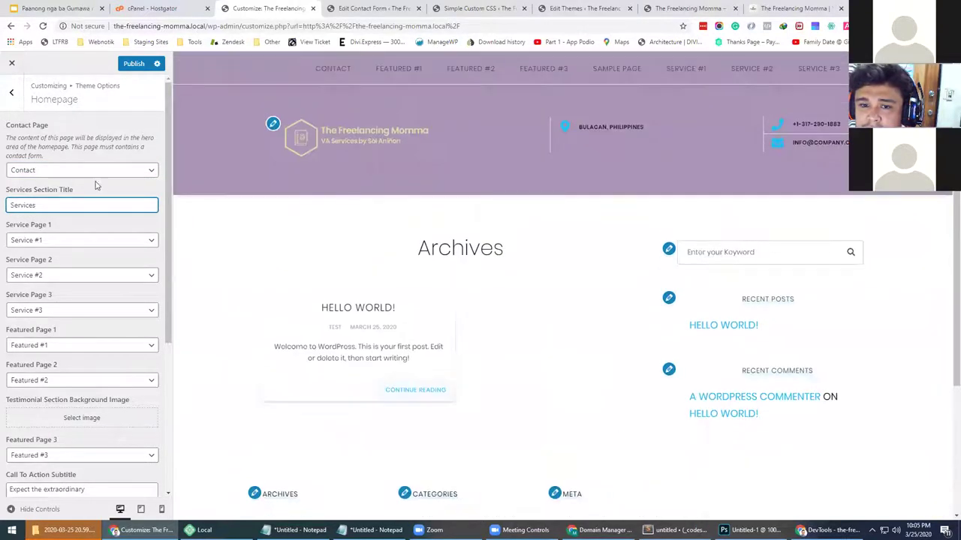
pyautogui.click(129, 64)
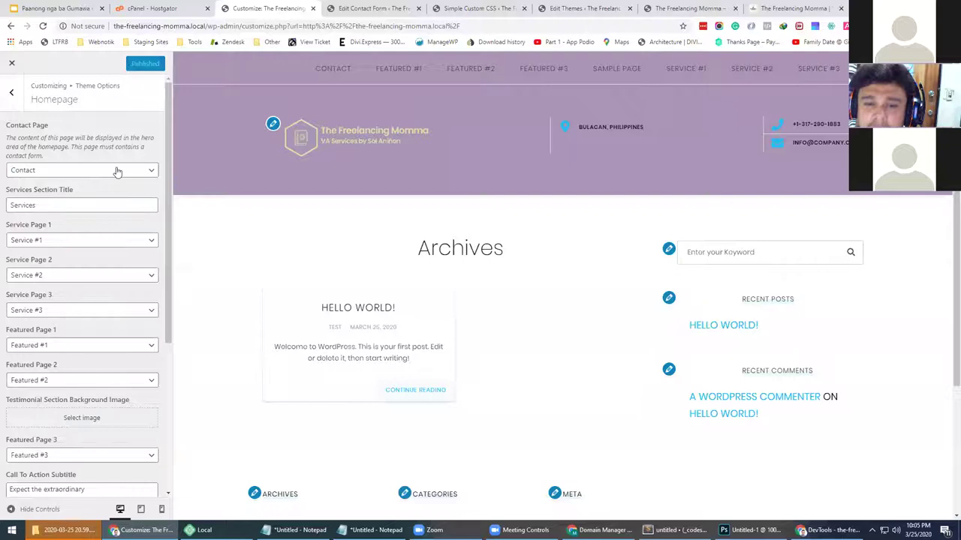
# Look through the Contact Info, Blog and Footer option groups, then return to the main Customizer sections
pyautogui.scroll(-3, 100, 234)
pyautogui.scroll(10, 101, 225)
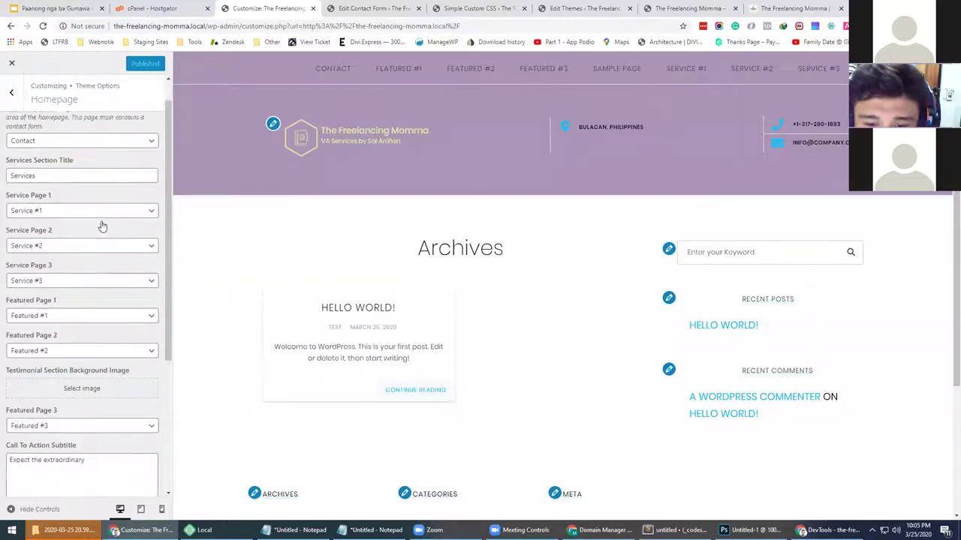
pyautogui.click(11, 91)
pyautogui.click(28, 130)
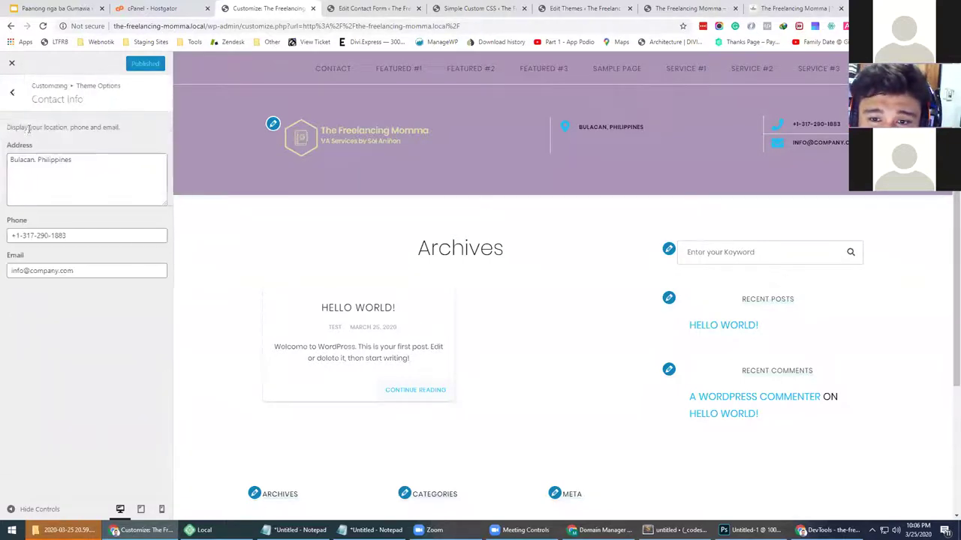
pyautogui.click(11, 93)
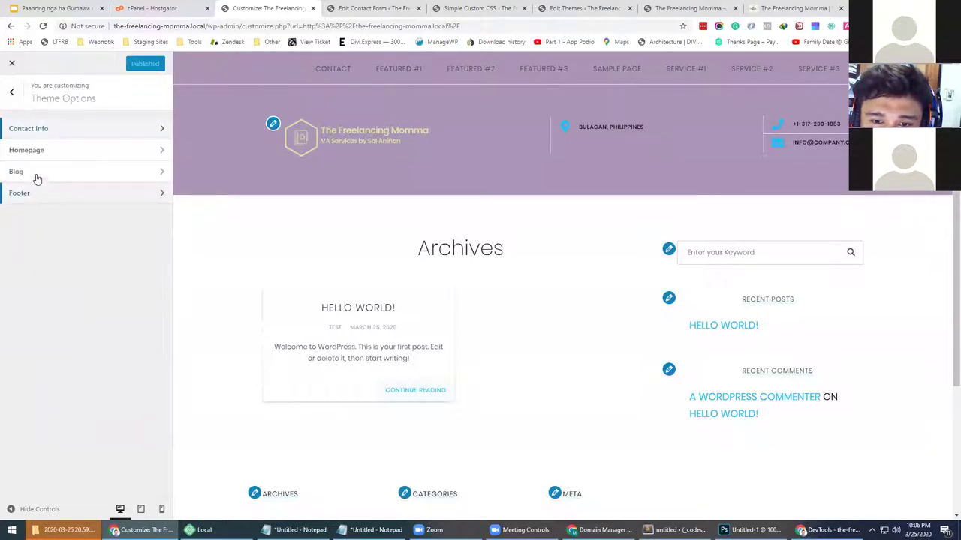
pyautogui.click(37, 176)
pyautogui.click(11, 93)
pyautogui.click(32, 193)
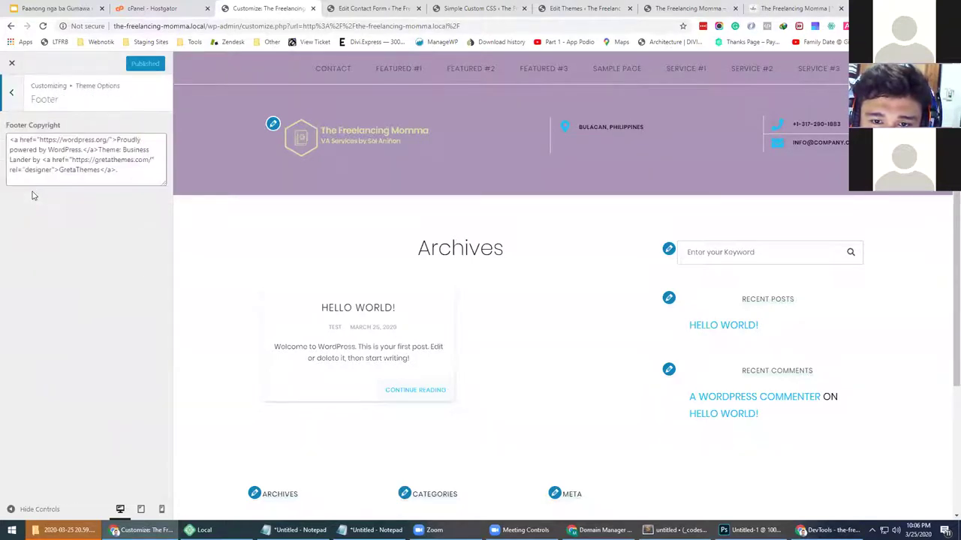
pyautogui.click(19, 103)
pyautogui.click(15, 95)
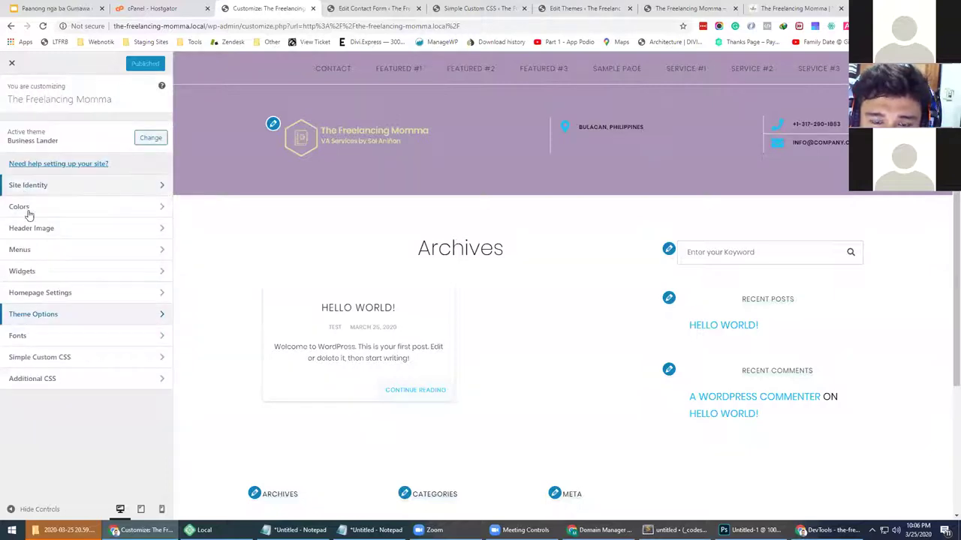
# Set the homepage to a static page showing Sample Page, publish, and close the Customizer
pyautogui.click(39, 292)
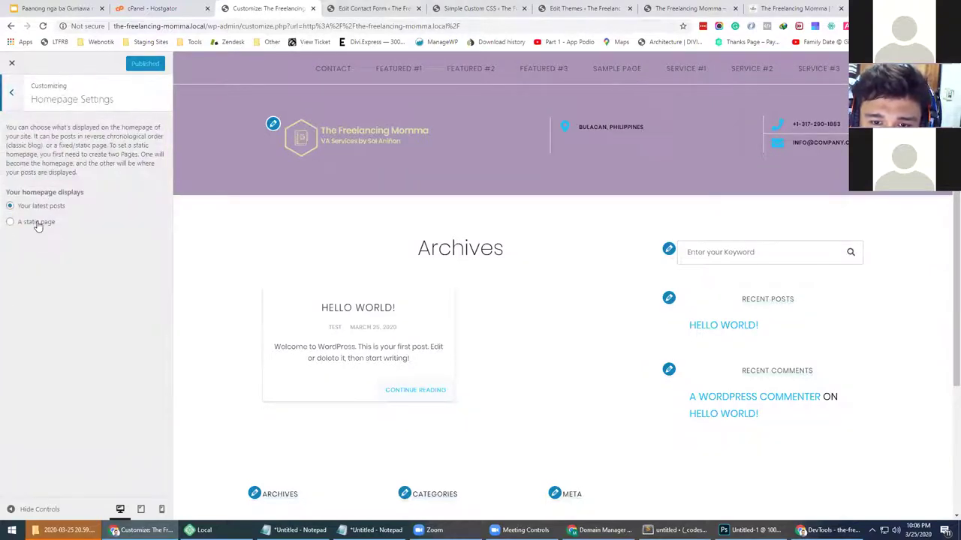
pyautogui.click(38, 225)
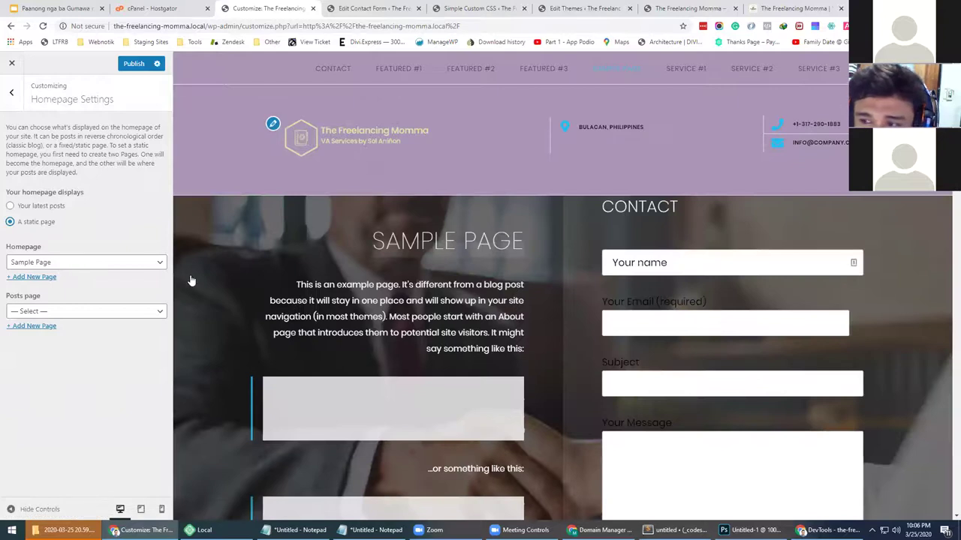
pyautogui.click(134, 65)
pyautogui.scroll(-4, 666, 213)
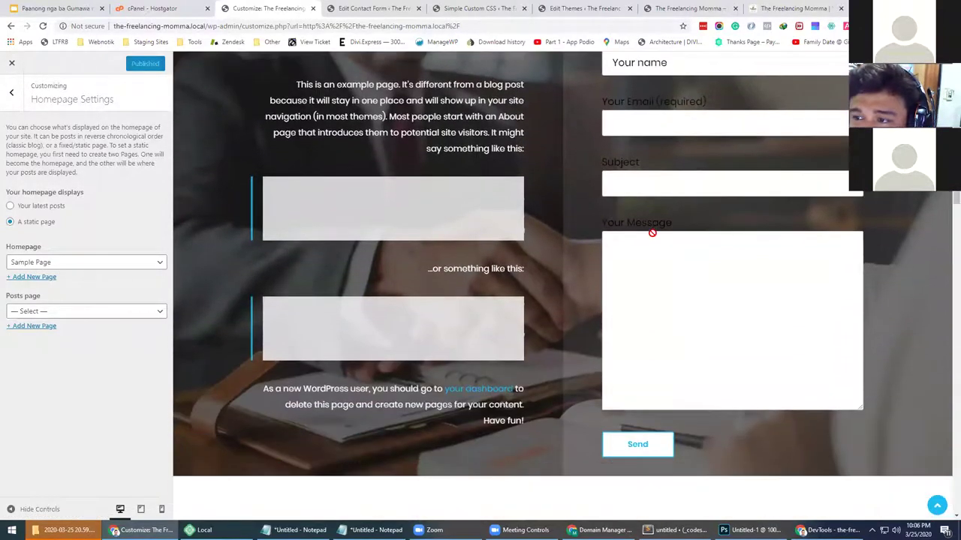
pyautogui.scroll(4, 652, 230)
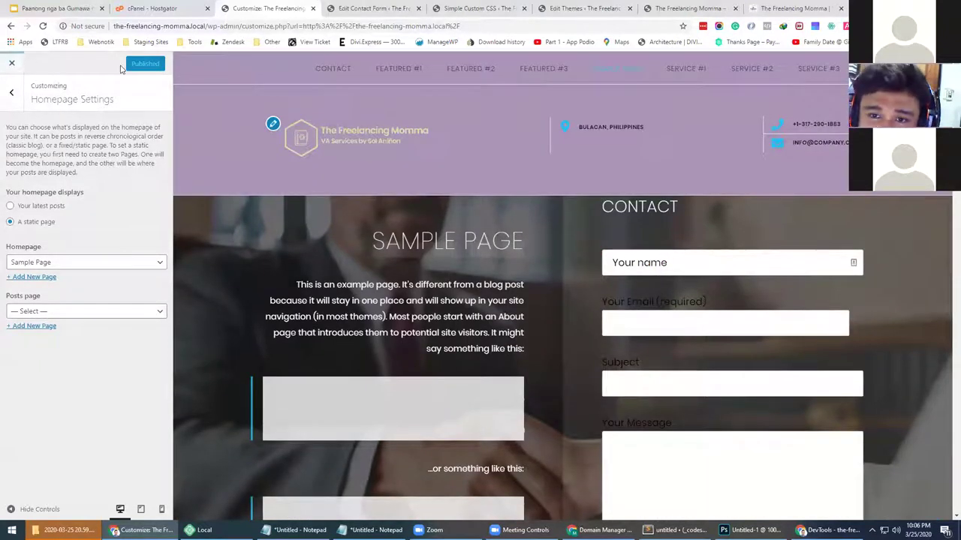
pyautogui.click(13, 64)
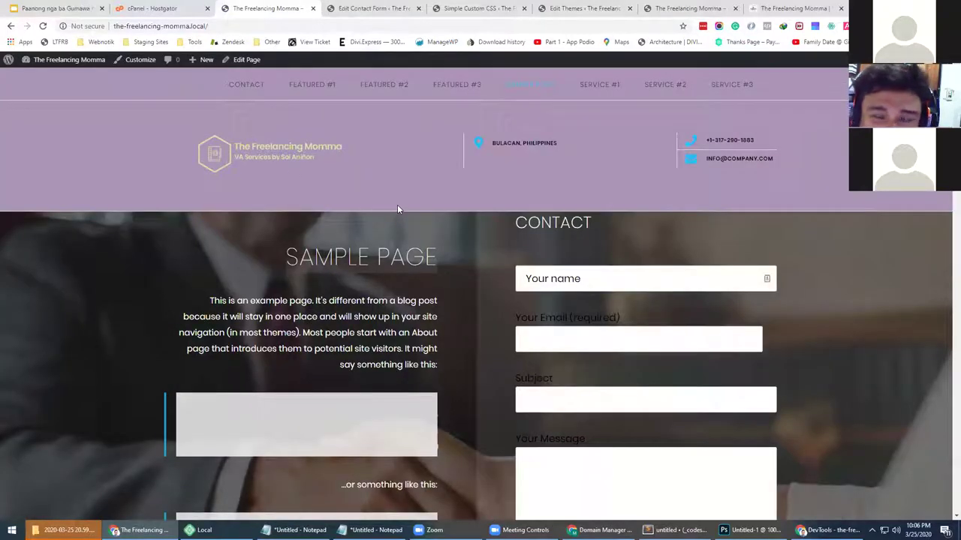
# Review the live homepage's Sample Page, Services heading, featured sections and footer
pyautogui.scroll(-3, 515, 253)
pyautogui.scroll(2, 516, 250)
pyautogui.scroll(-5, 516, 252)
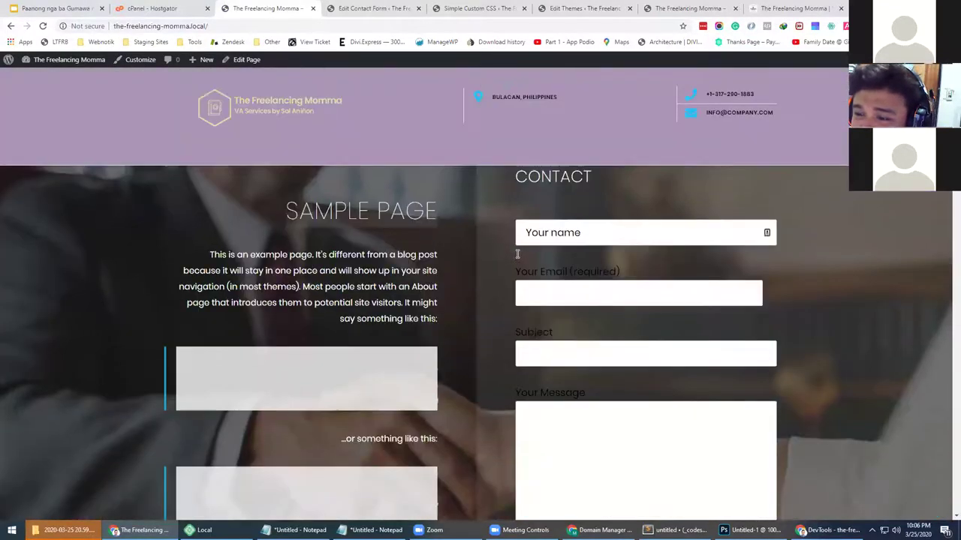
pyautogui.scroll(-1, 322, 295)
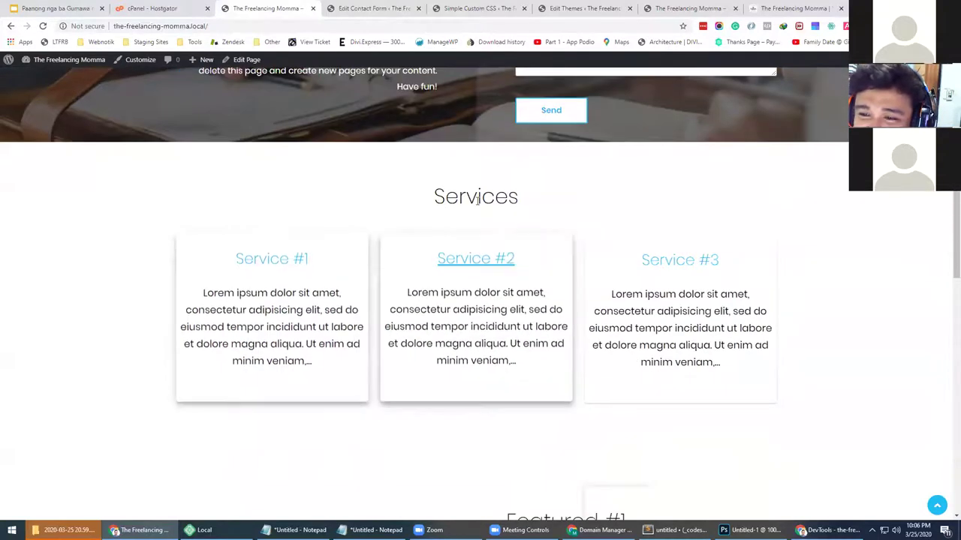
pyautogui.moveTo(431, 197); pyautogui.dragTo(549, 195)
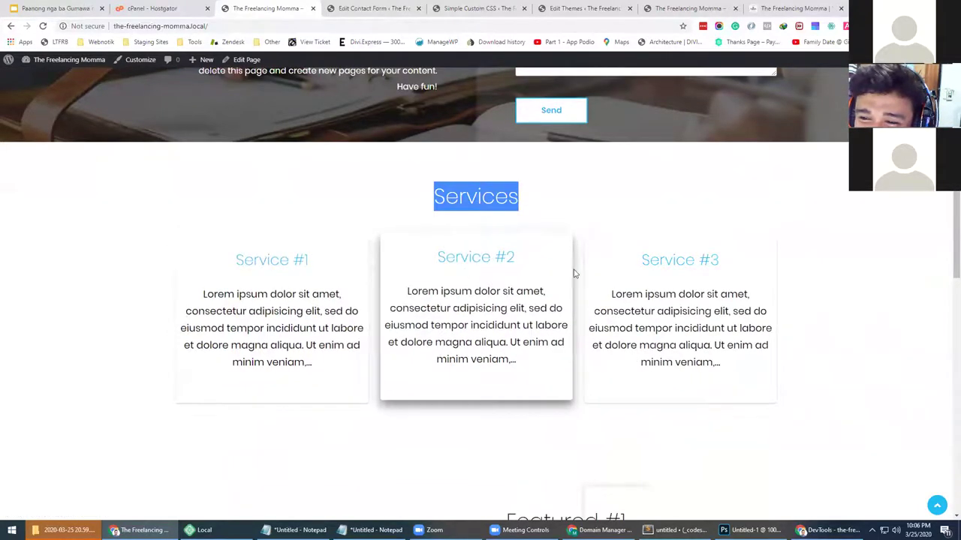
pyautogui.scroll(-5, 443, 285)
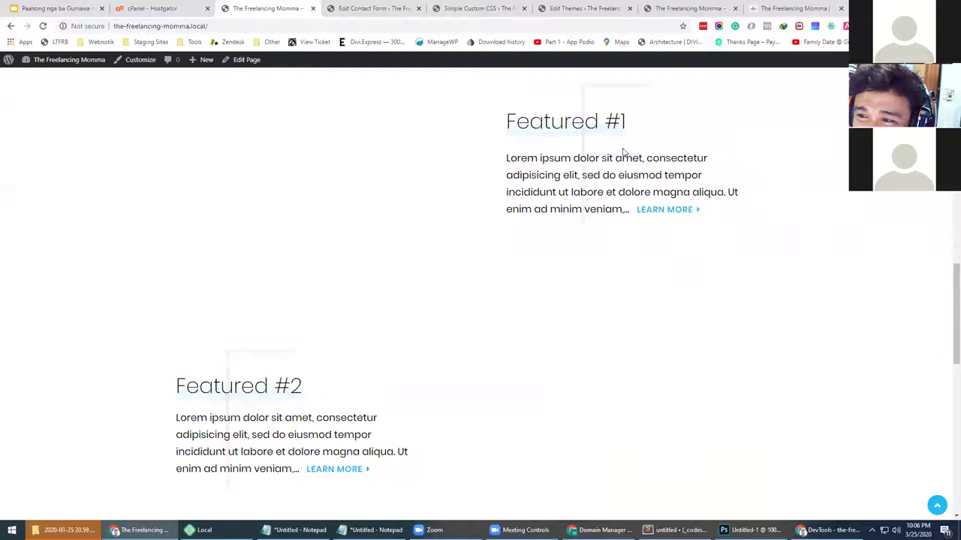
pyautogui.scroll(-8, 450, 270)
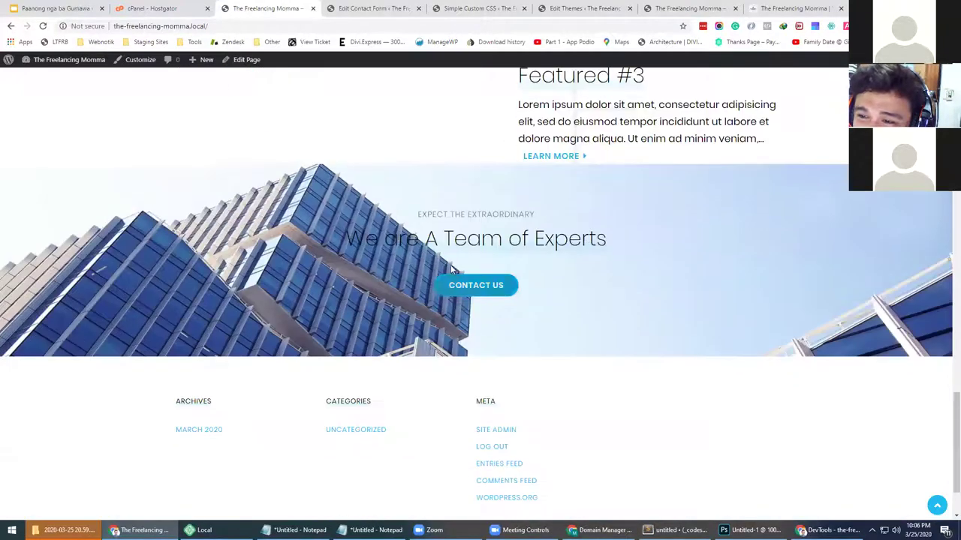
pyautogui.scroll(-1, 472, 281)
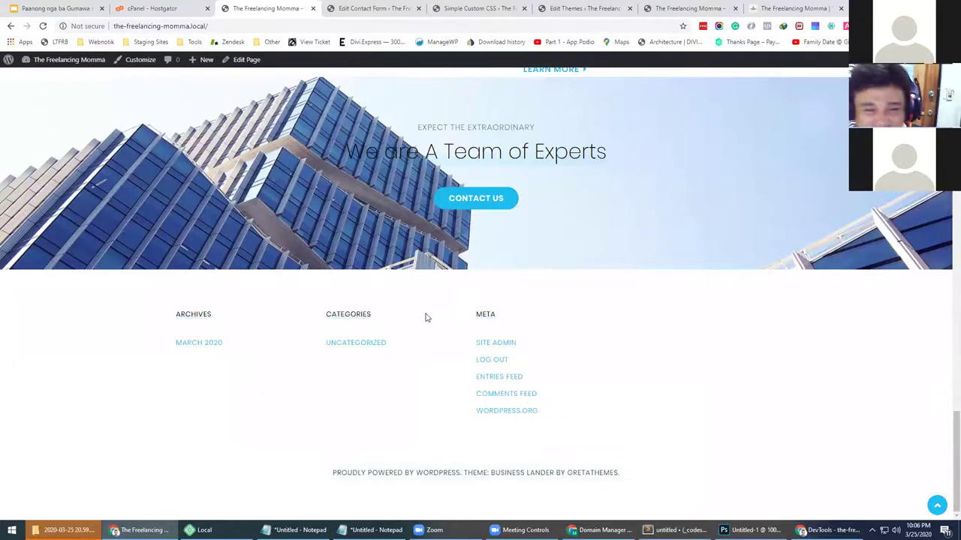
pyautogui.scroll(20, 425, 317)
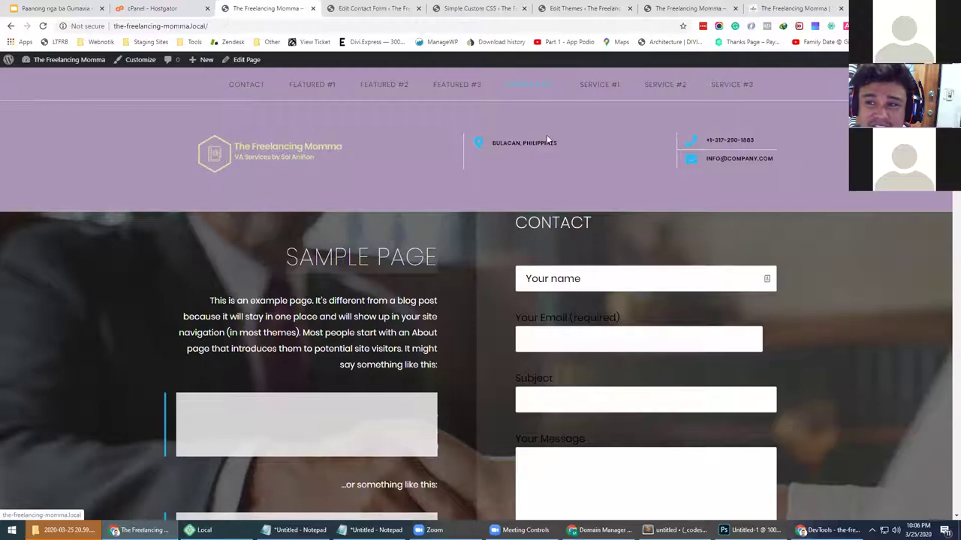
pyautogui.scroll(-10, 448, 155)
pyautogui.scroll(-5, 448, 163)
pyautogui.scroll(15, 447, 161)
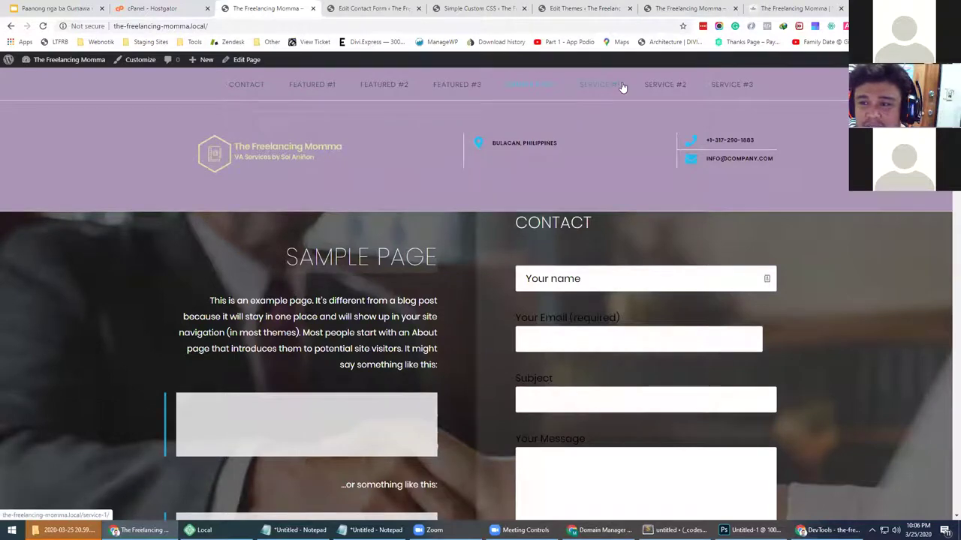
pyautogui.scroll(-15, 440, 247)
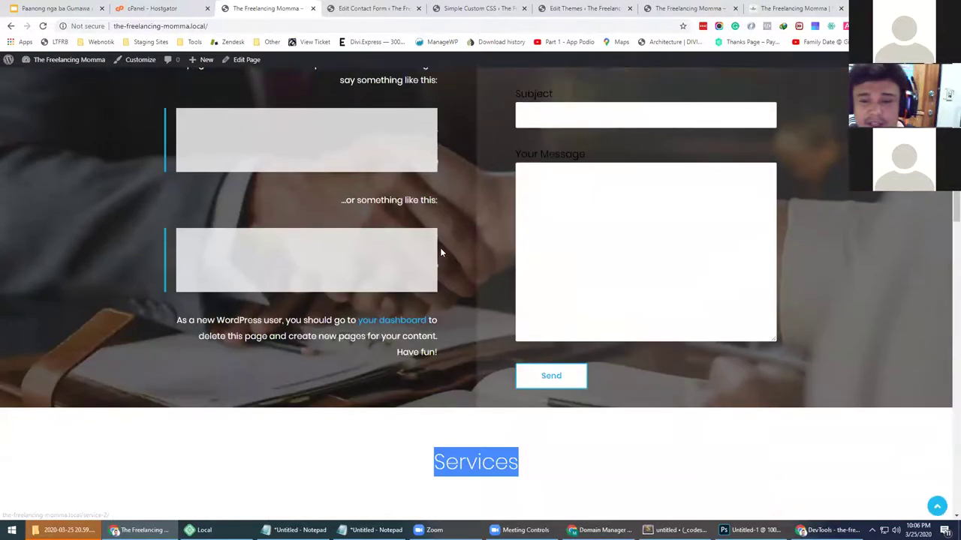
pyautogui.scroll(6, 440, 248)
pyautogui.scroll(6, 442, 246)
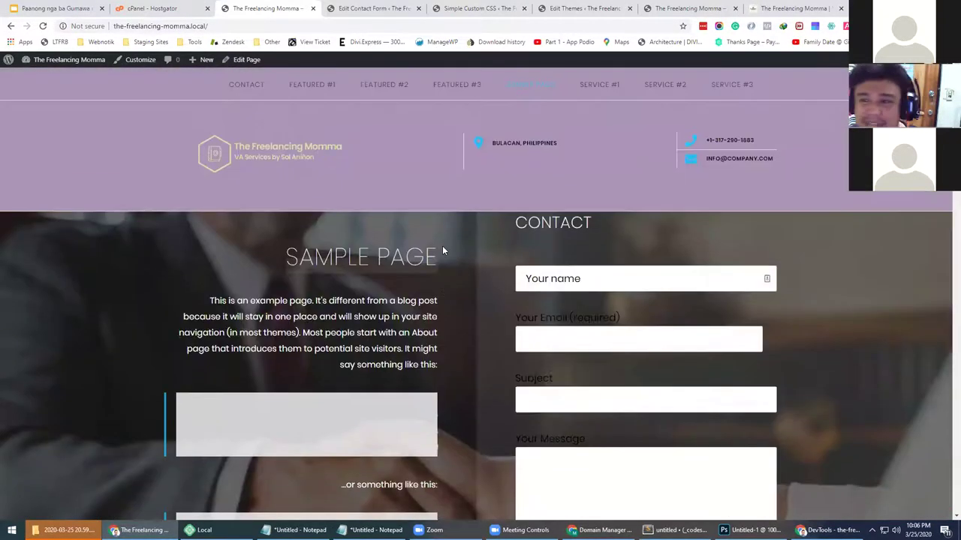
# Try the contact form's name, email, subject and message fields, then return to the form editor
pyautogui.click(561, 275)
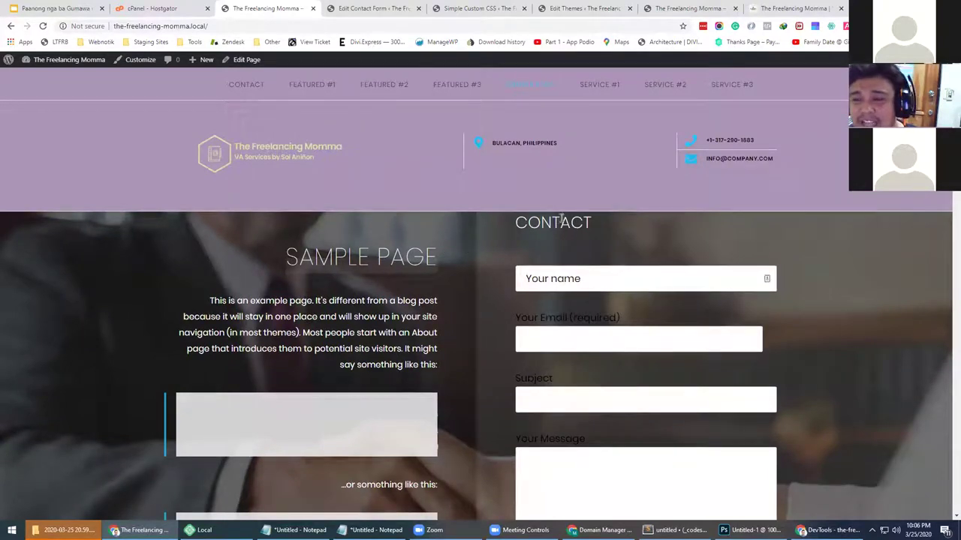
pyautogui.doubleClick(537, 222)
pyautogui.click(531, 225)
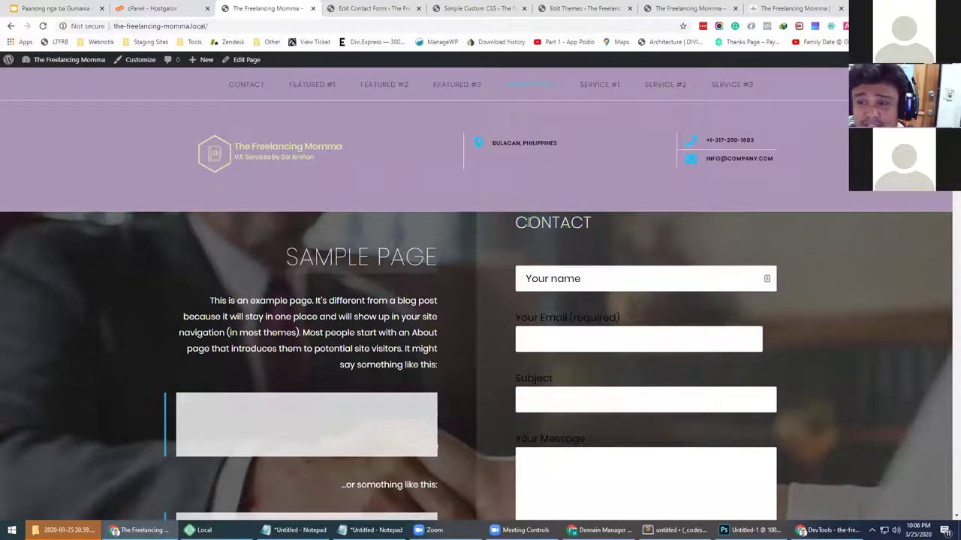
pyautogui.click(560, 278)
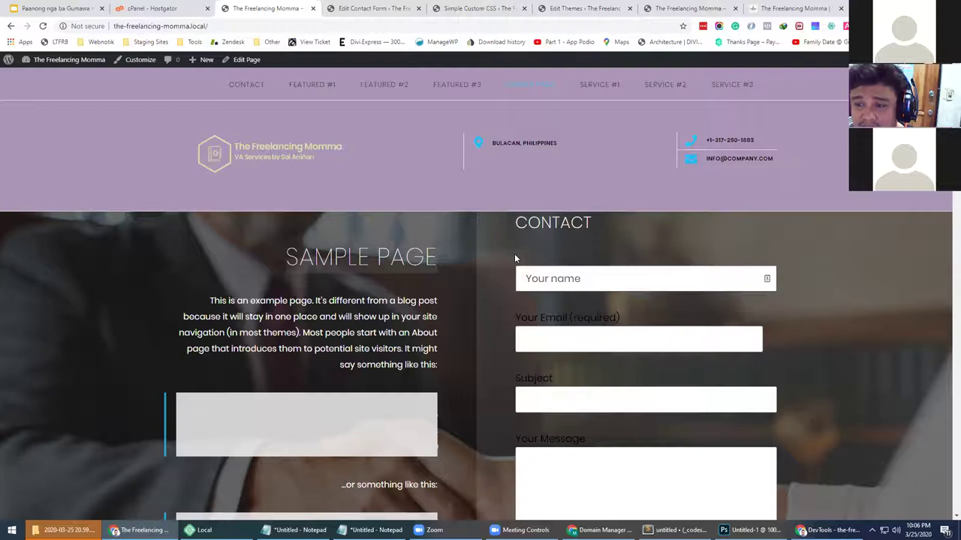
pyautogui.click(547, 338)
pyautogui.click(551, 405)
pyautogui.click(547, 455)
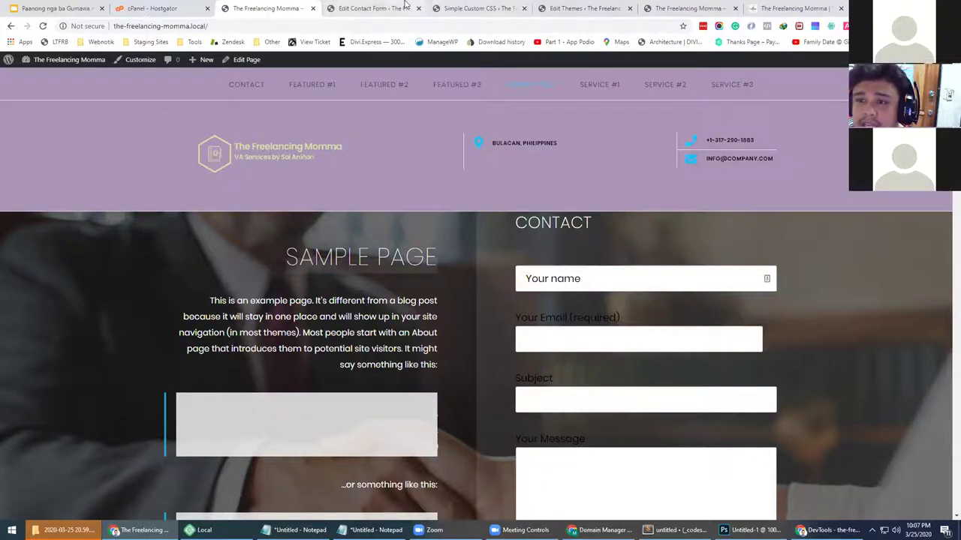
pyautogui.click(375, 8)
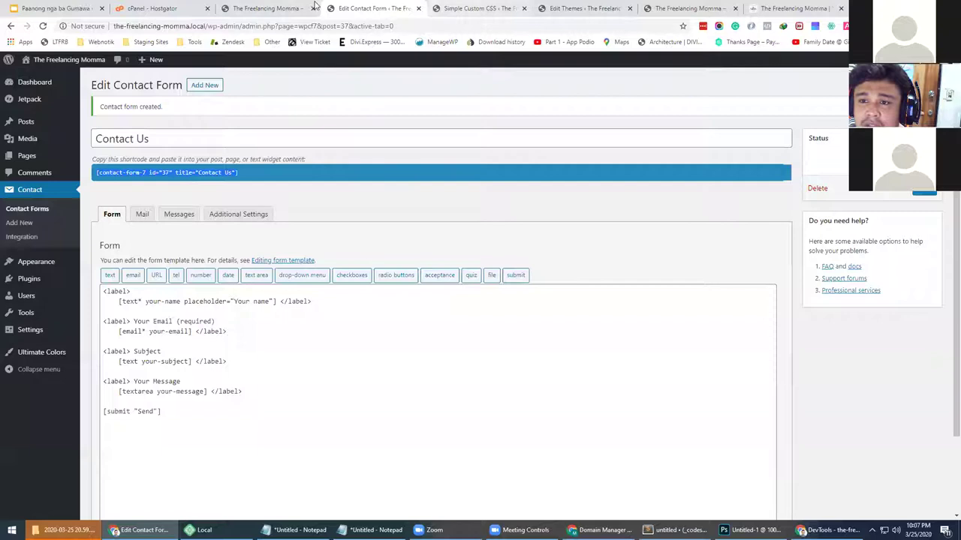
# Check the custom CSS and live site tabs, ending back on the contact form editor
pyautogui.click(463, 7)
pyautogui.click(368, 7)
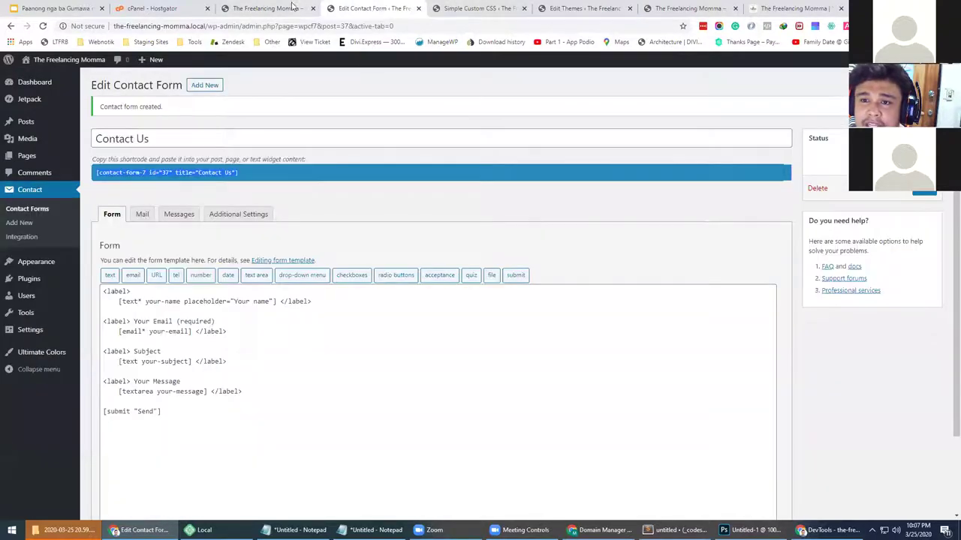
pyautogui.click(293, 6)
pyautogui.click(342, 8)
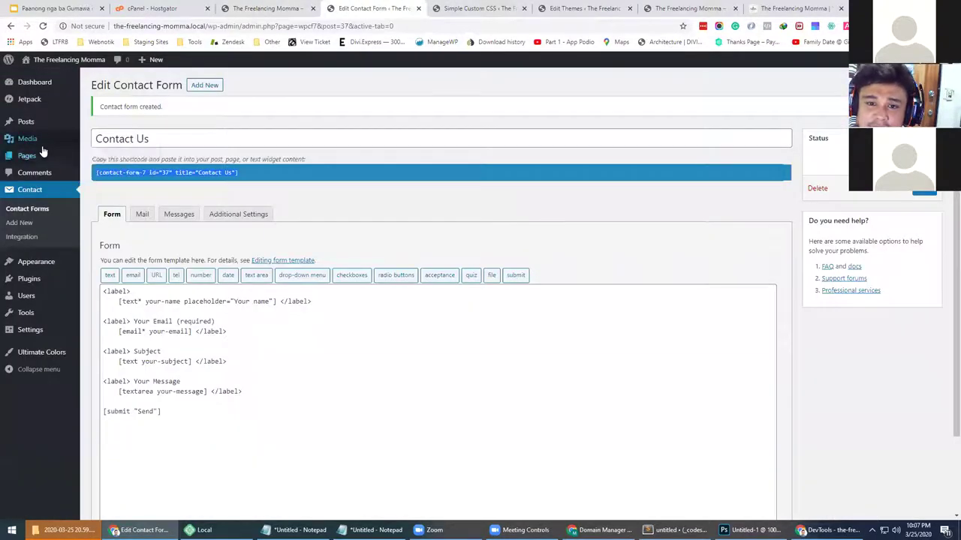
# Open the All Pages list from the Pages menu in the admin sidebar
pyautogui.rightClick(25, 156)
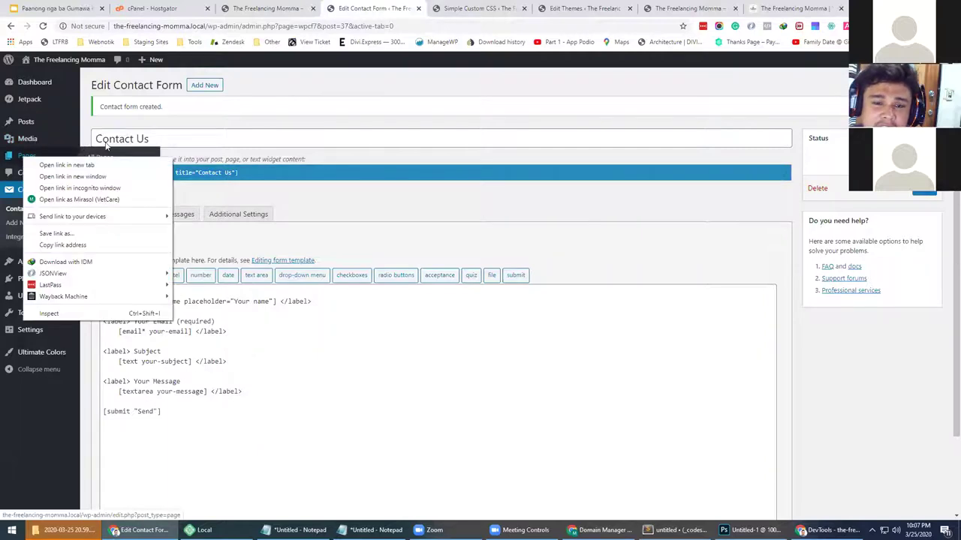
pyautogui.click(202, 135)
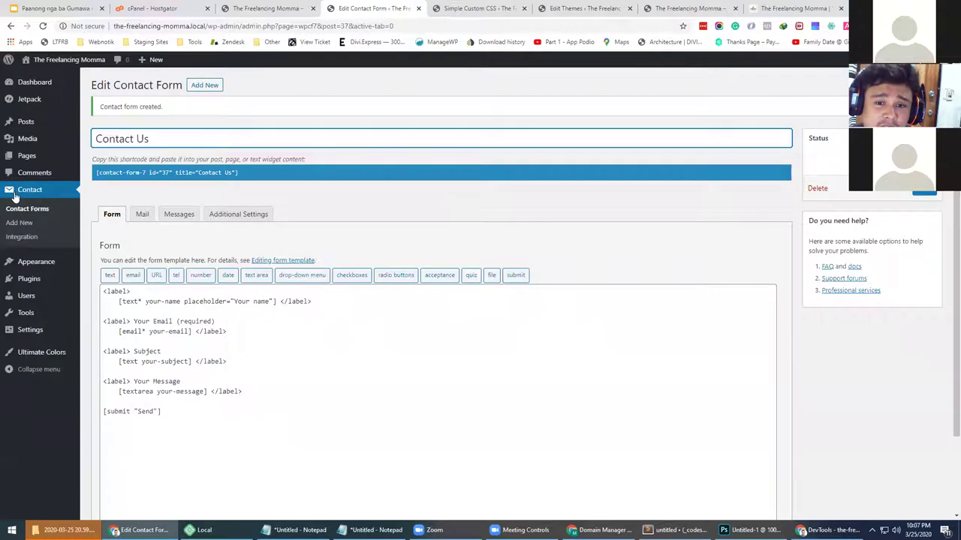
pyautogui.moveTo(29, 155)
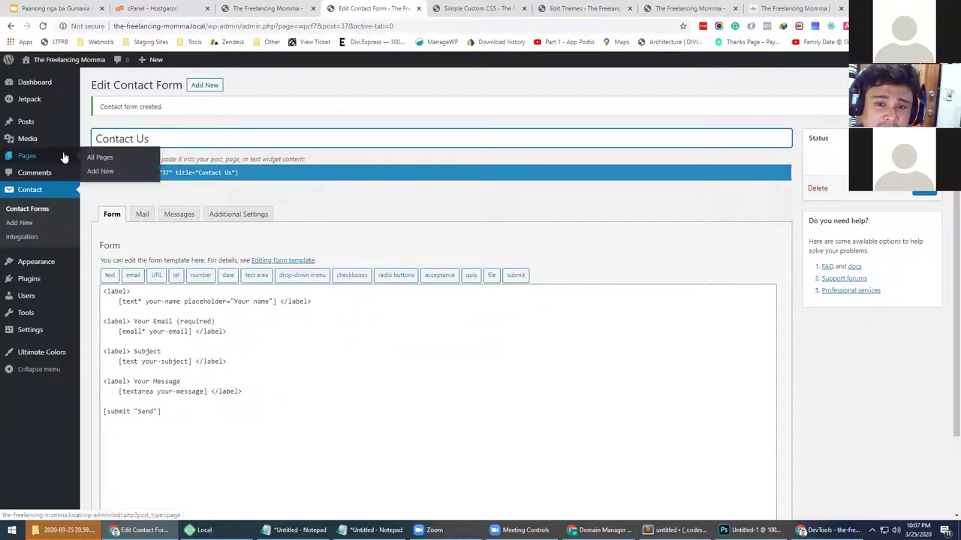
pyautogui.click(93, 158)
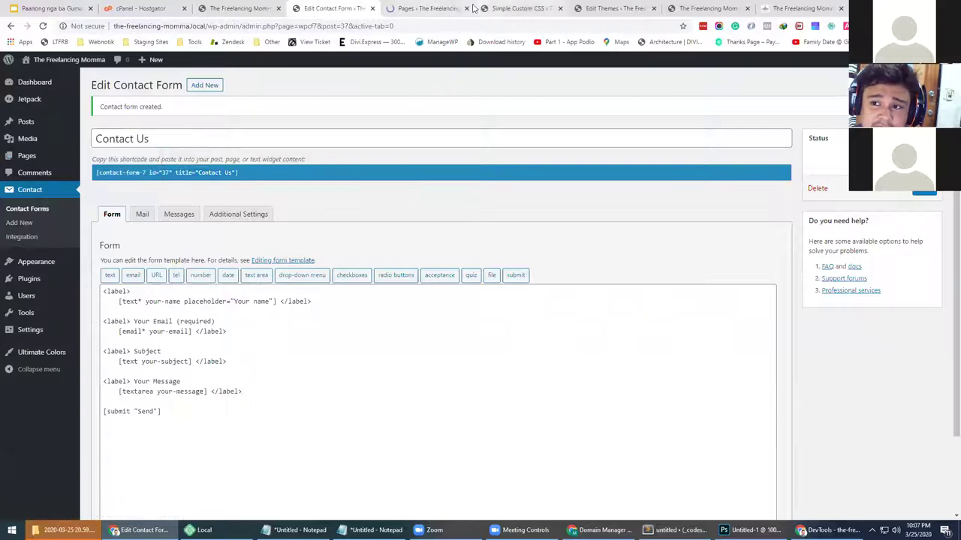
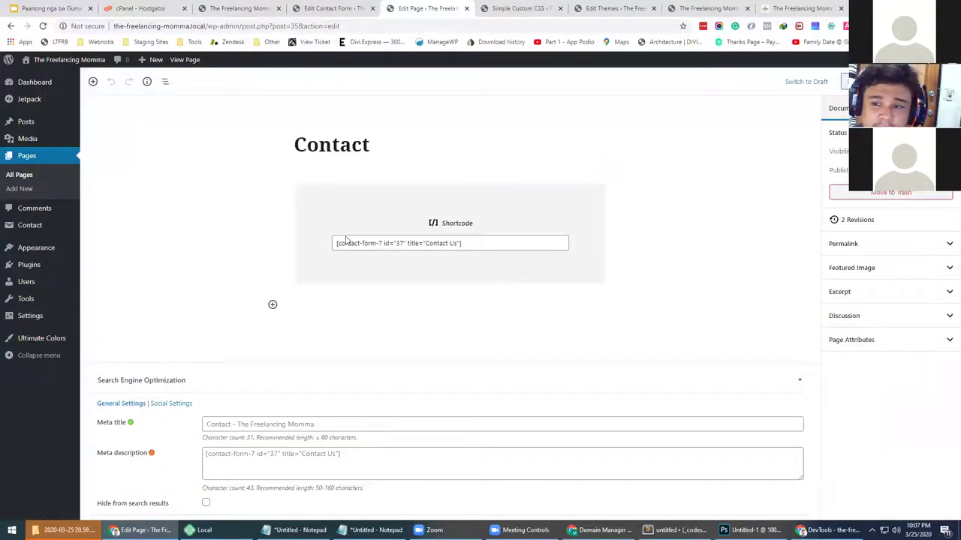
# Delete title="Contact Us" from the shortcode, leaving [contact-form-7 id="37"], and update the Contact page
pyautogui.click(405, 245)
pyautogui.moveTo(421, 244); pyautogui.dragTo(457, 244)
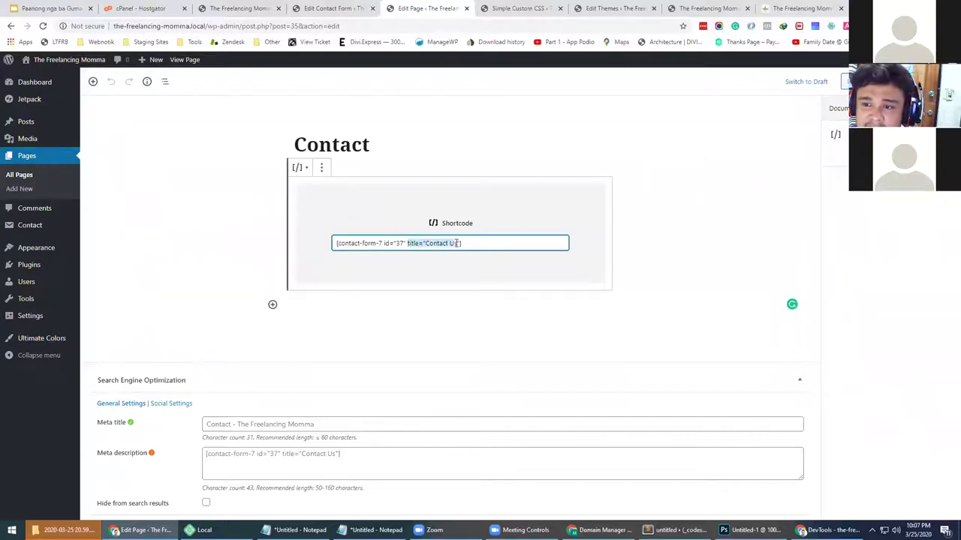
pyautogui.press('BackSpace')
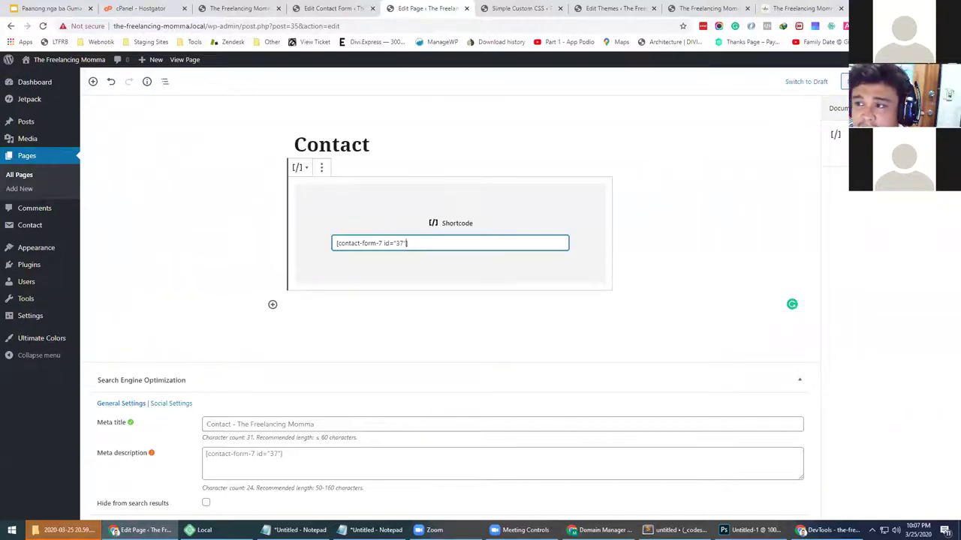
pyautogui.click(859, 81)
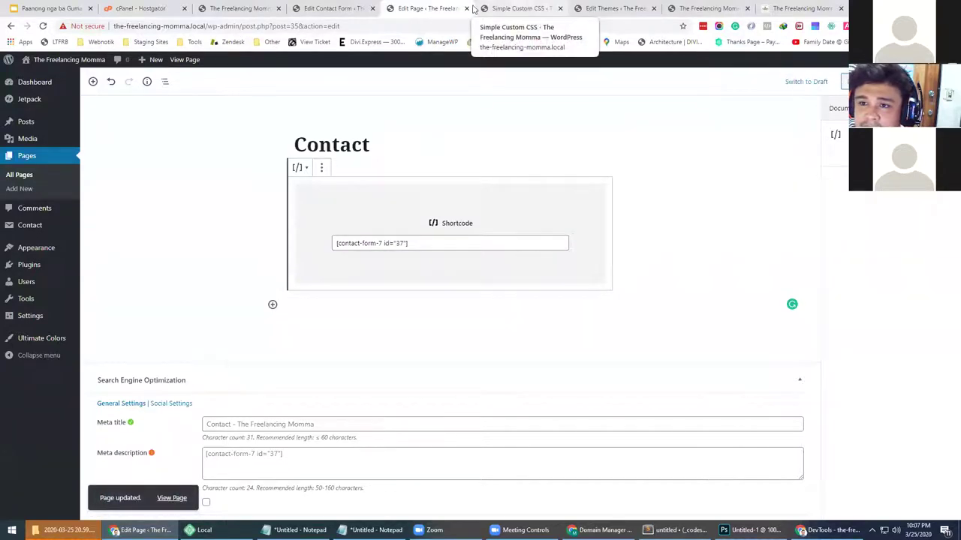
pyautogui.click(714, 7)
# Reload the live homepage and look over the CONTACT section and the open editor tabs
pyautogui.click(244, 154)
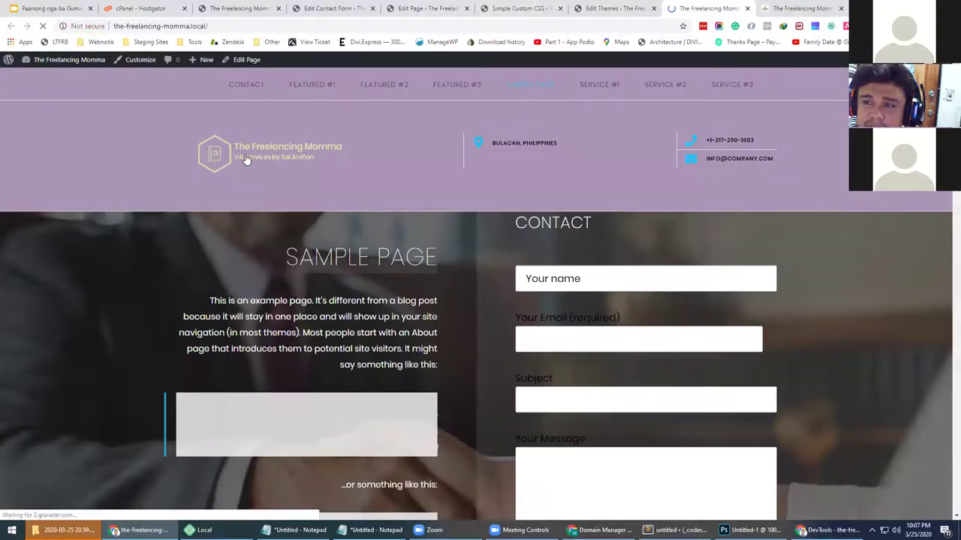
pyautogui.moveTo(514, 219); pyautogui.dragTo(597, 224)
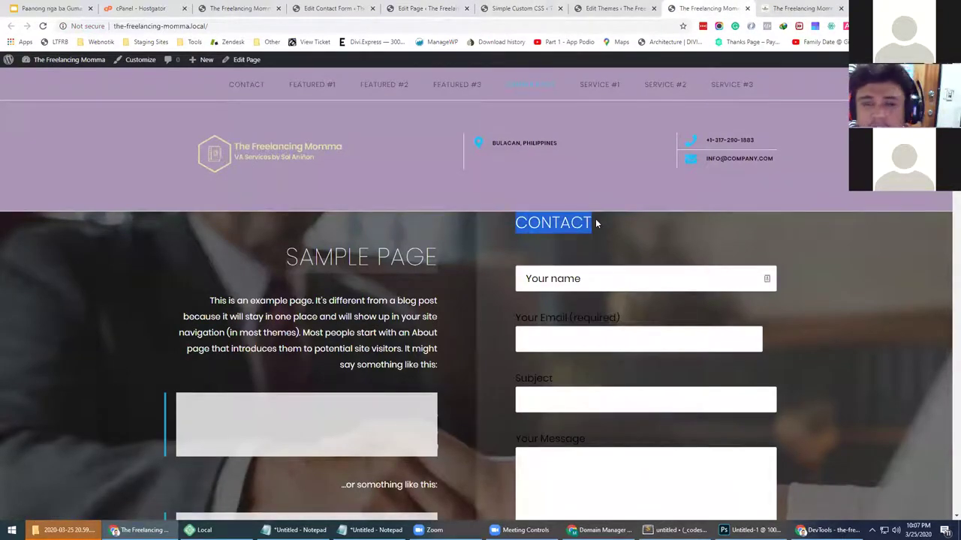
pyautogui.rightClick(583, 215)
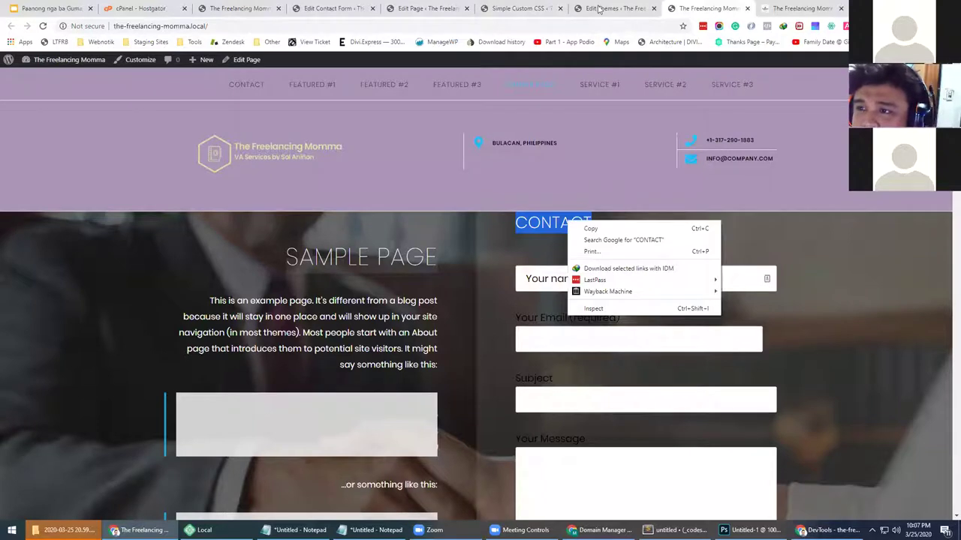
pyautogui.click(599, 9)
pyautogui.click(502, 8)
pyautogui.click(436, 8)
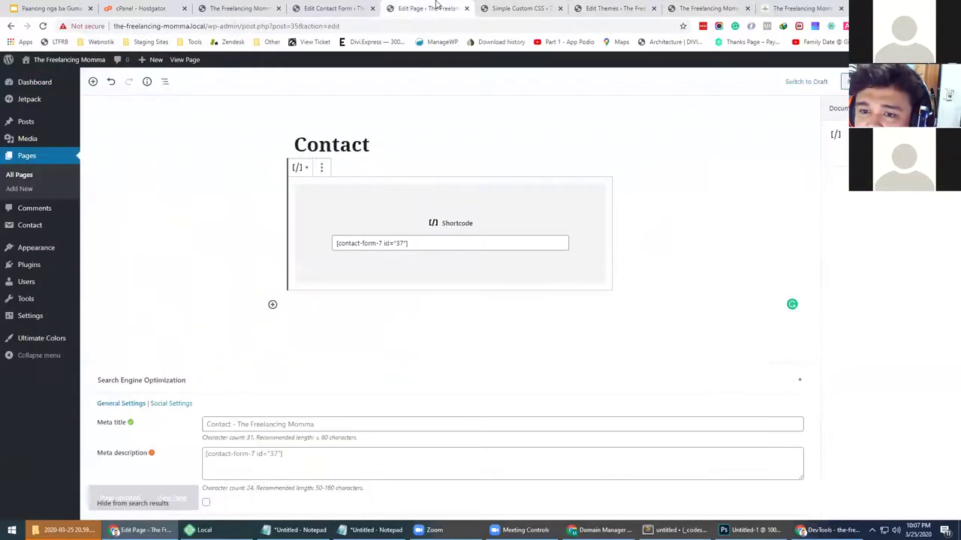
pyautogui.click(338, 8)
pyautogui.click(406, 8)
pyautogui.click(338, 9)
pyautogui.click(255, 8)
pyautogui.click(330, 8)
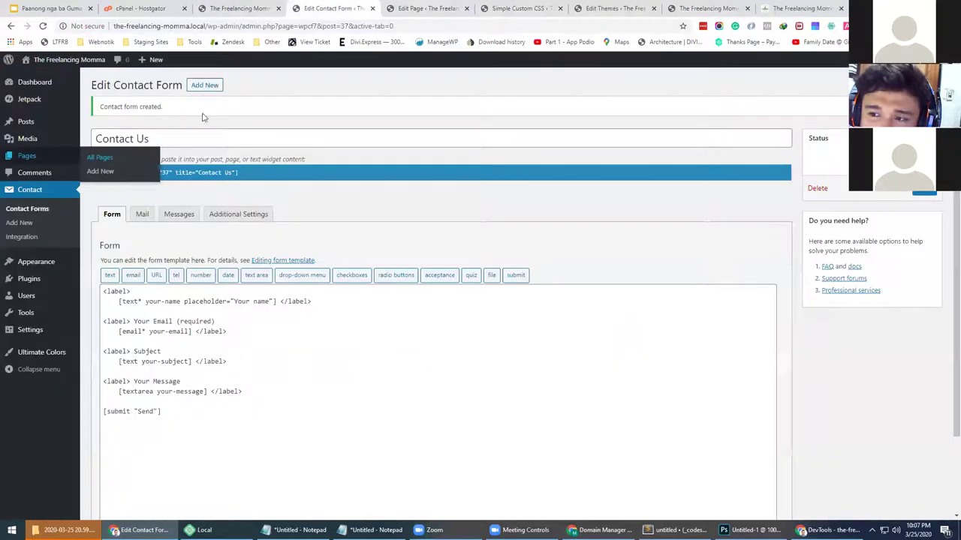
# View the active Business Lander theme's details under Appearance > Themes
pyautogui.click(100, 264)
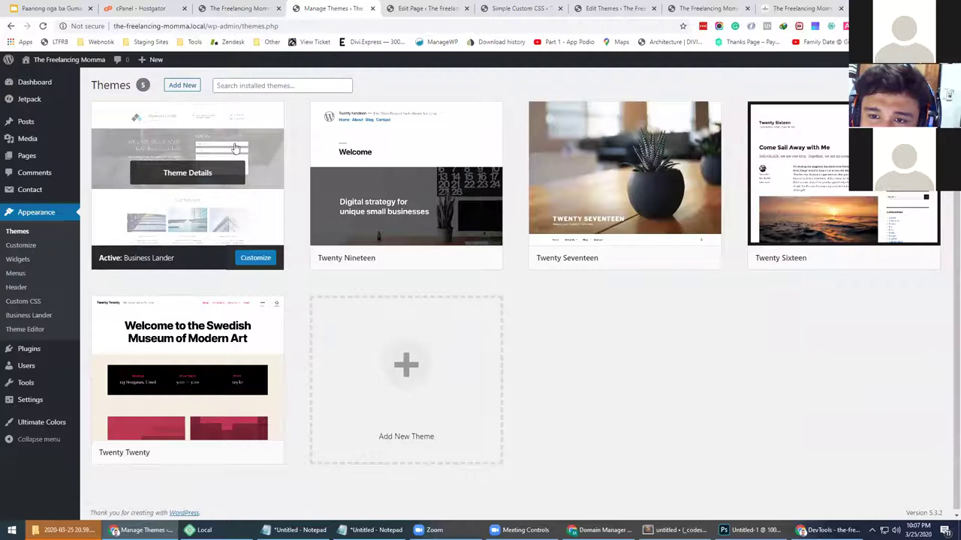
pyautogui.click(235, 147)
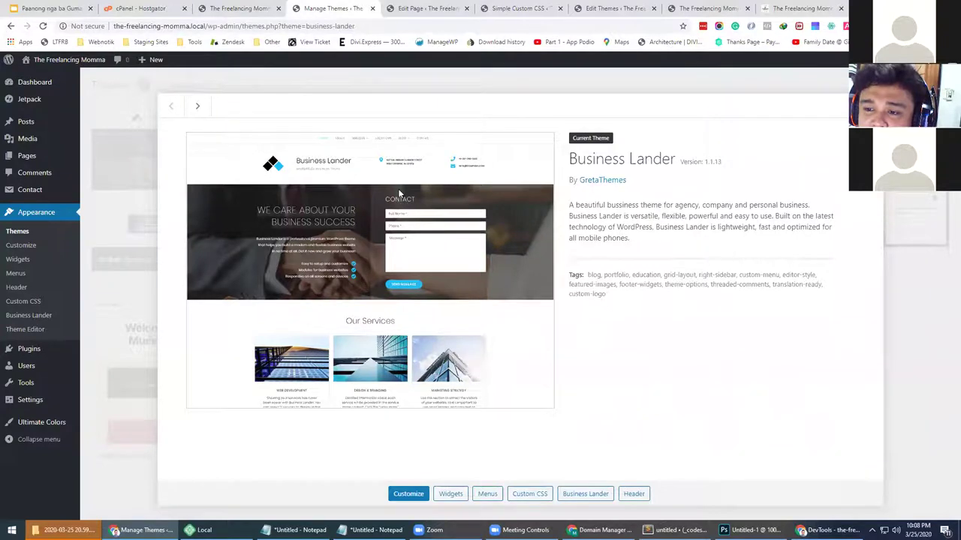
pyautogui.click(439, 6)
pyautogui.click(524, 9)
pyautogui.click(591, 10)
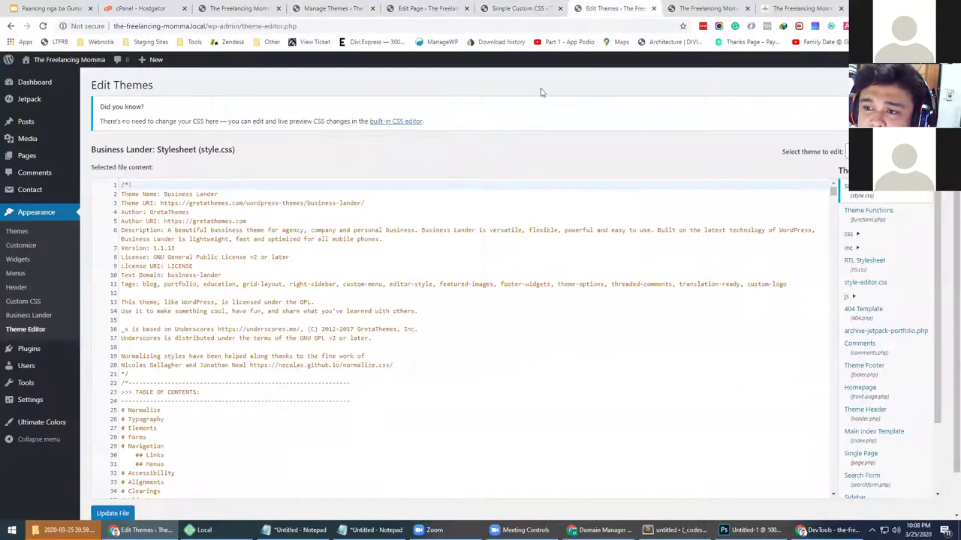
pyautogui.click(692, 8)
# Try the live contact form's email, subject and message fields
pyautogui.click(533, 222)
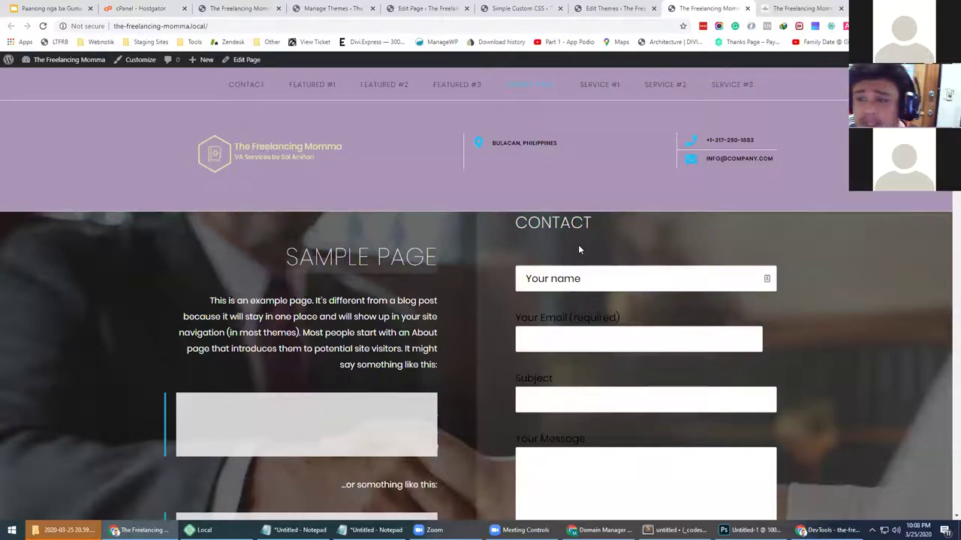
pyautogui.click(555, 330)
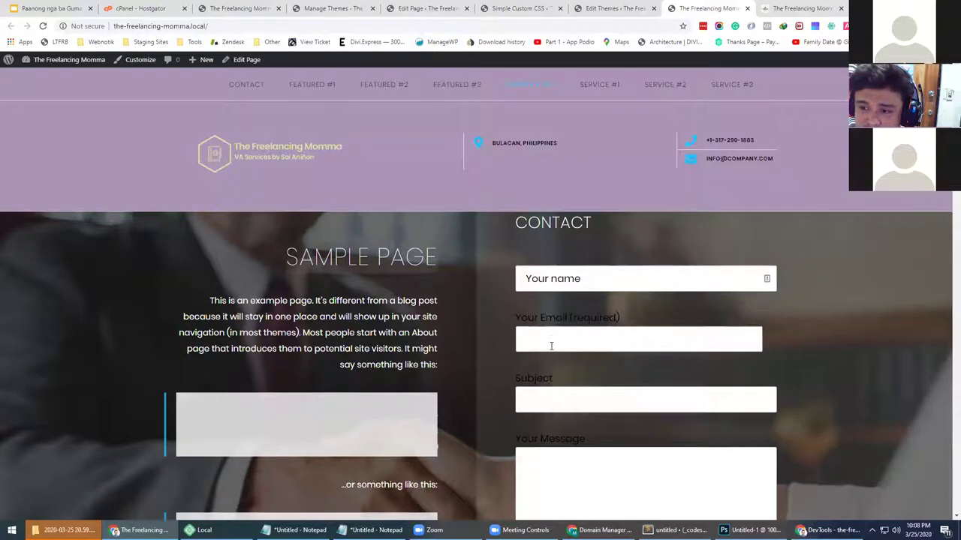
pyautogui.click(559, 391)
pyautogui.scroll(-3, 560, 387)
pyautogui.click(559, 353)
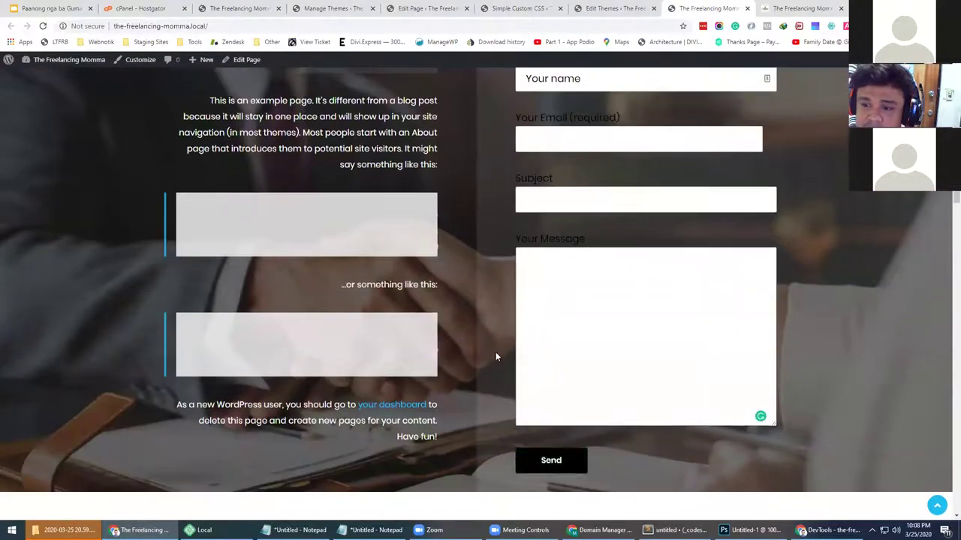
# Open the Contact Forms list showing Contact form 1 and Contact Us
pyautogui.click(420, 8)
pyautogui.click(332, 7)
pyautogui.click(239, 7)
pyautogui.click(332, 7)
pyautogui.click(35, 191)
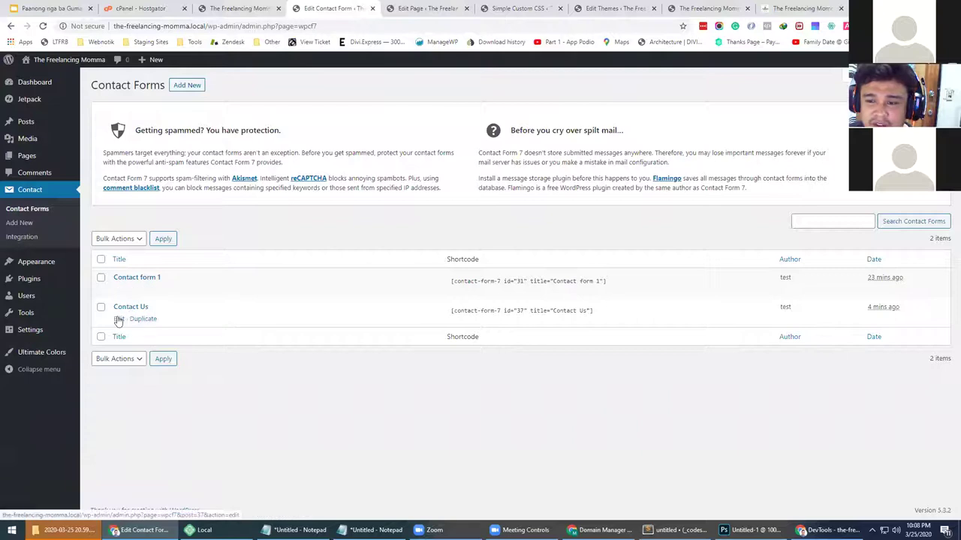
# In the Contact Us form template, give the email field placeholder "Your Email Address"
pyautogui.click(120, 321)
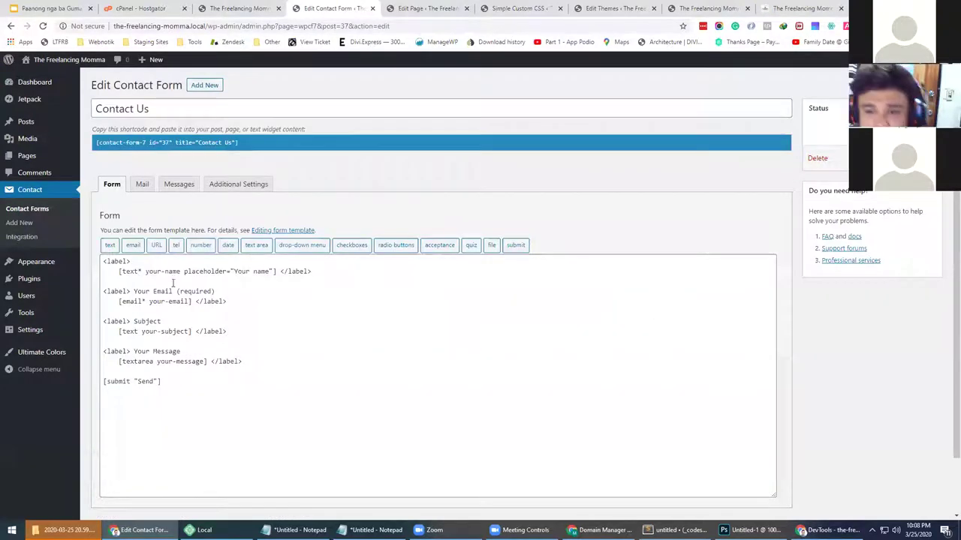
pyautogui.click(188, 273)
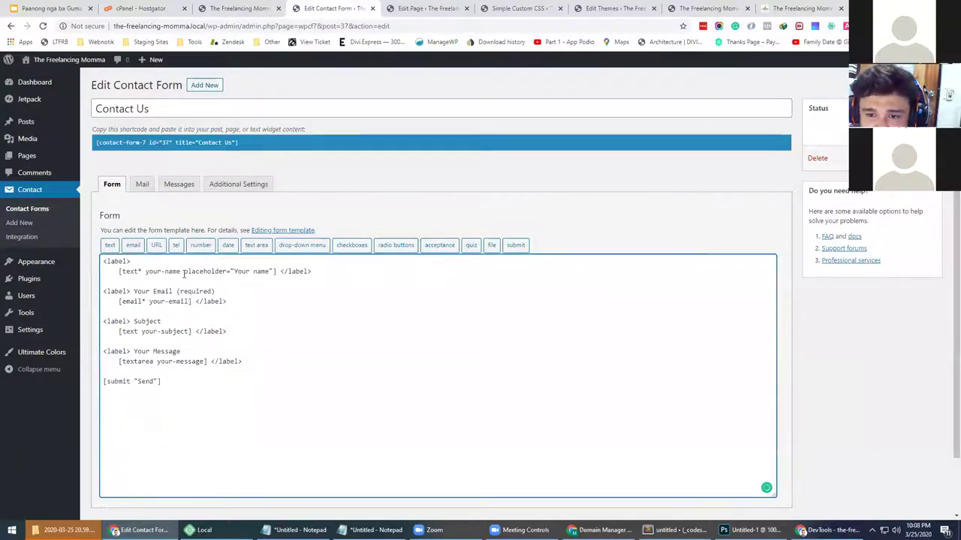
pyautogui.moveTo(184, 271); pyautogui.dragTo(230, 271)
pyautogui.hotkey('ctrl', 'c')
pyautogui.click(190, 301)
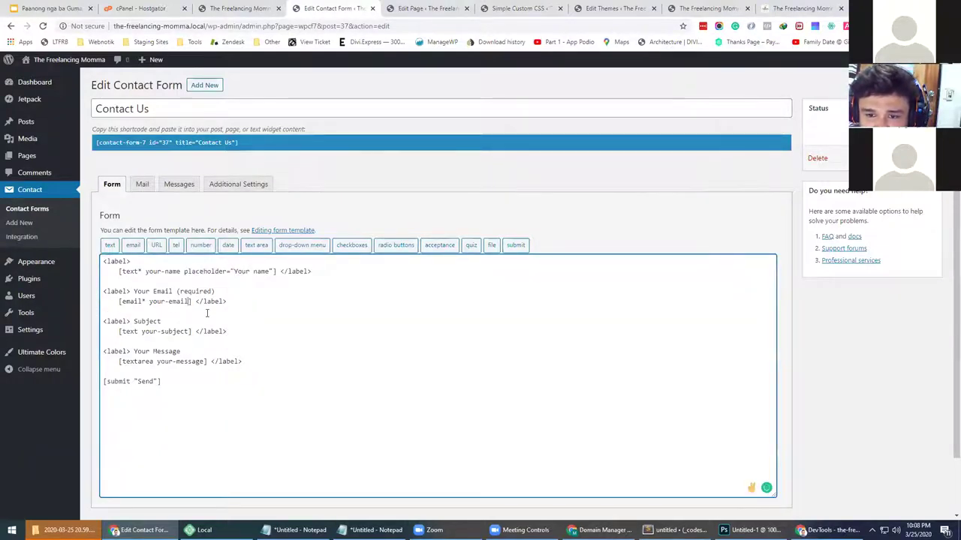
pyautogui.hotkey('ctrl', 'v')
pyautogui.write('"E')
pyautogui.press('BackSpace')
pyautogui.write('Your ')
pyautogui.write('Email Addres')
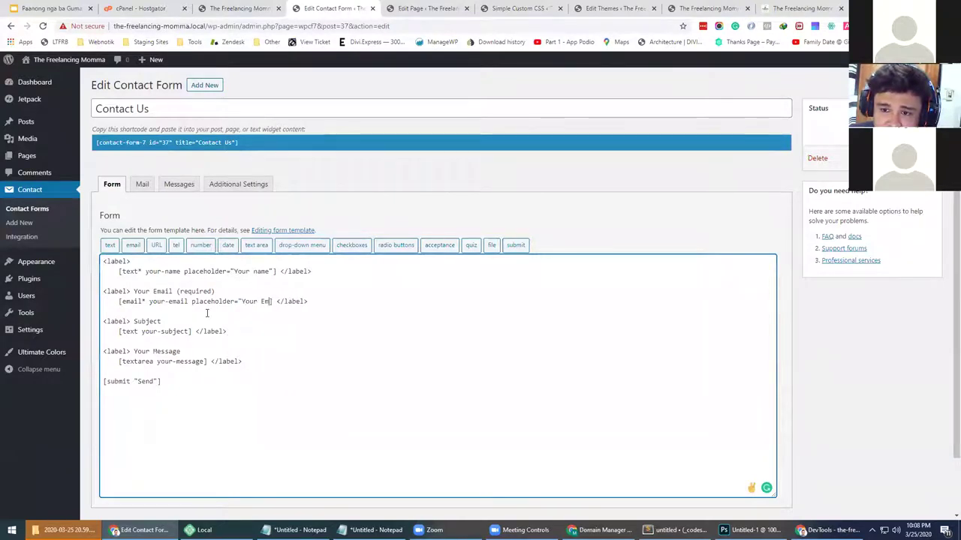
pyautogui.write('s"')
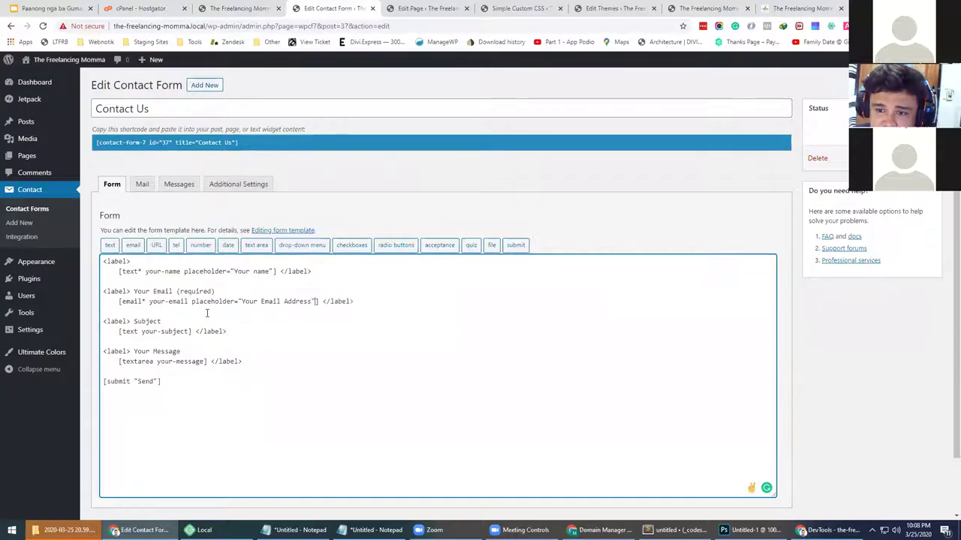
# Delete the email and Subject labels and give the subject field placeholder "Subject"
pyautogui.click(253, 271)
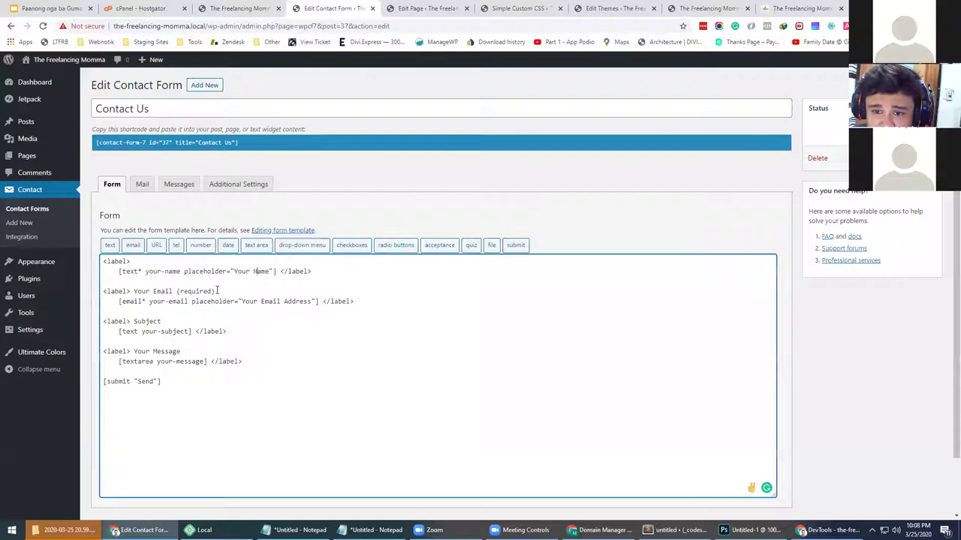
pyautogui.moveTo(215, 291); pyautogui.dragTo(152, 291)
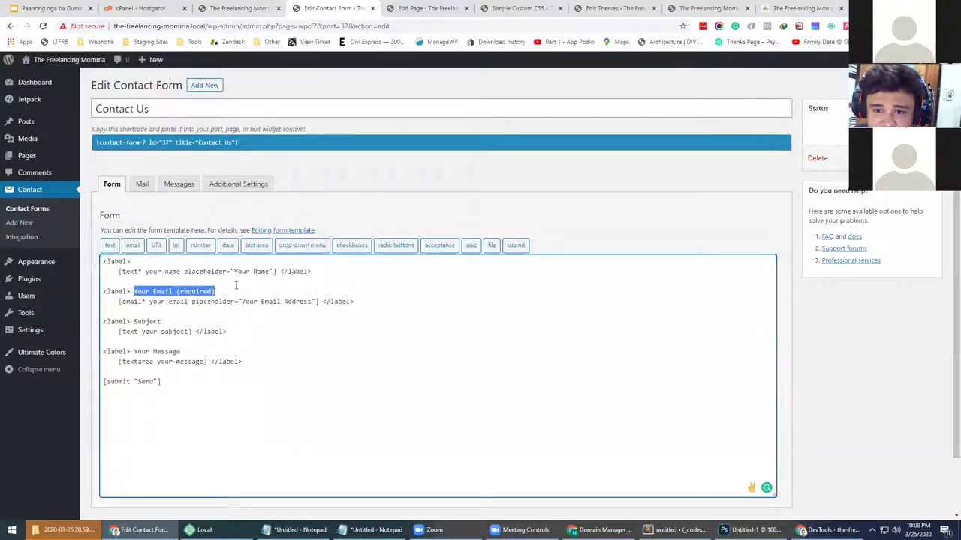
pyautogui.press('BackSpace')
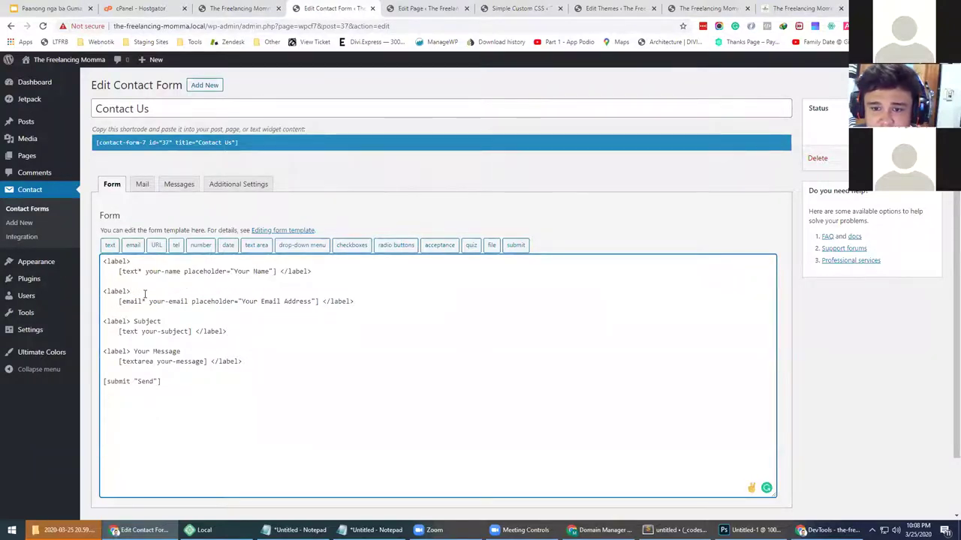
pyautogui.click(135, 321)
pyautogui.keyDown('shift'); pyautogui.click(166, 322); pyautogui.keyUp('shift')
pyautogui.press('BackSpace')
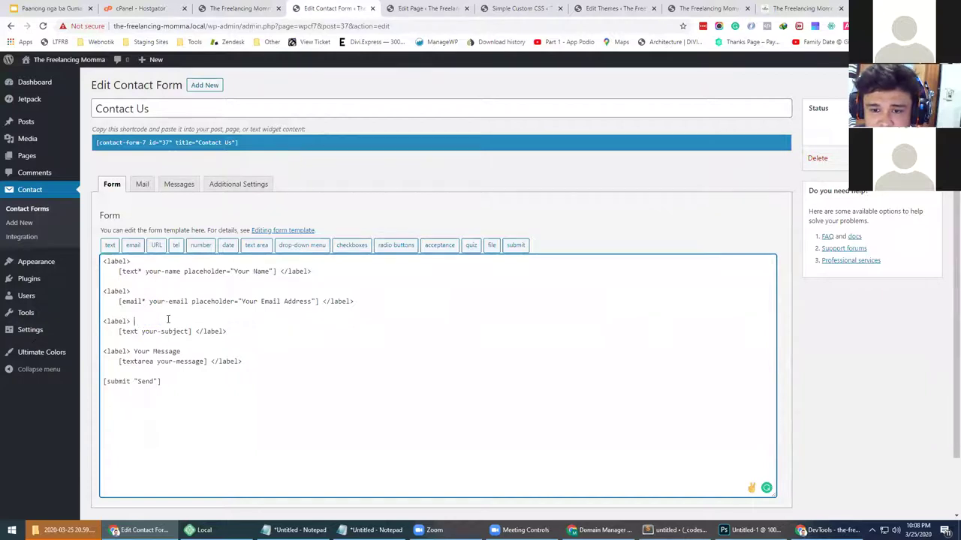
pyautogui.click(190, 331)
pyautogui.write('placeholder=')
pyautogui.write('"Su')
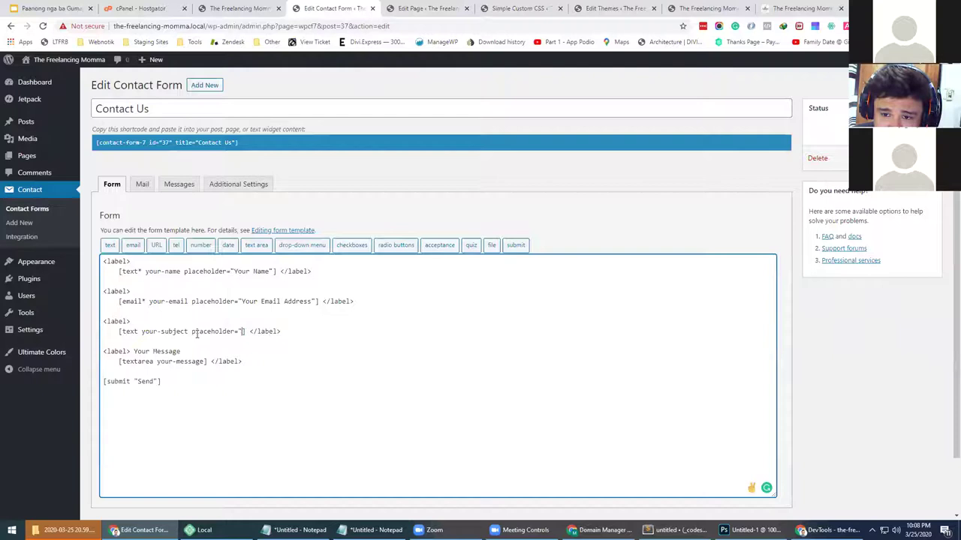
pyautogui.write('bject"')
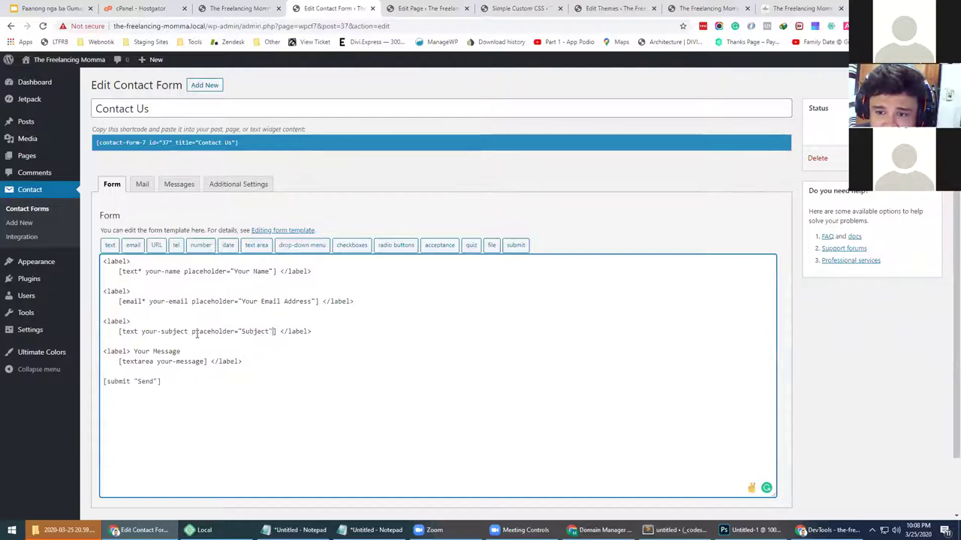
# Add placeholder "Message" to the message field and delete the Your Message label
pyautogui.click(206, 361)
pyautogui.write('placeholder=')
pyautogui.write('"Message"')
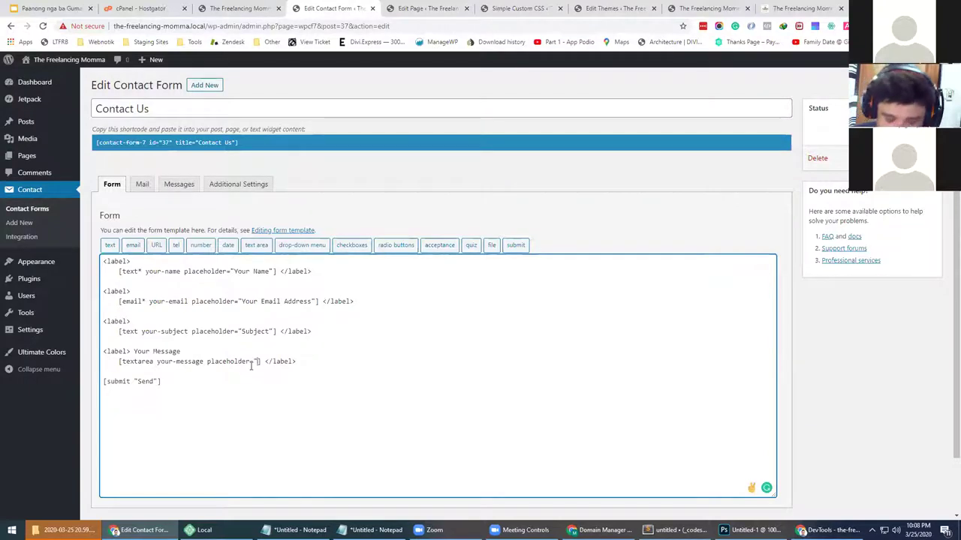
pyautogui.write('"')
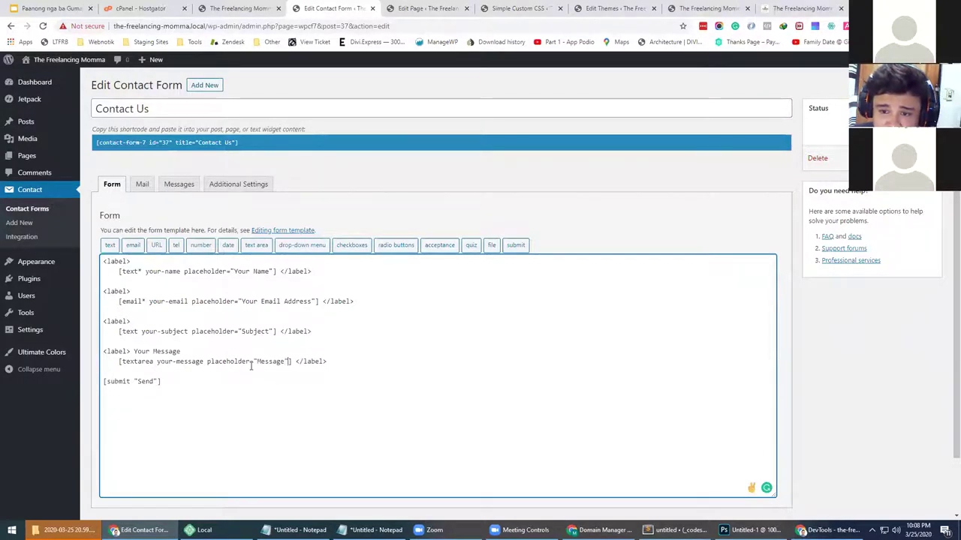
pyautogui.moveTo(136, 351); pyautogui.dragTo(180, 350)
pyautogui.press('BackSpace')
# Change the submit label from "Send" to "S U B M I T" and save the form
pyautogui.doubleClick(146, 381)
pyautogui.write('Su')
pyautogui.press('BackSpace')
pyautogui.write('U')
pyautogui.press('BackSpace')
pyautogui.write('U B M I')
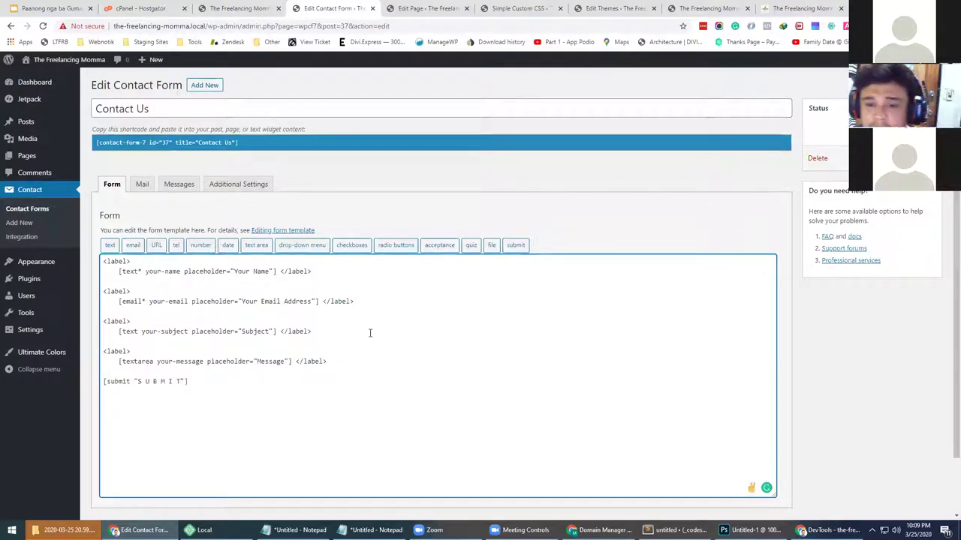
pyautogui.write(' T')
pyautogui.click(923, 162)
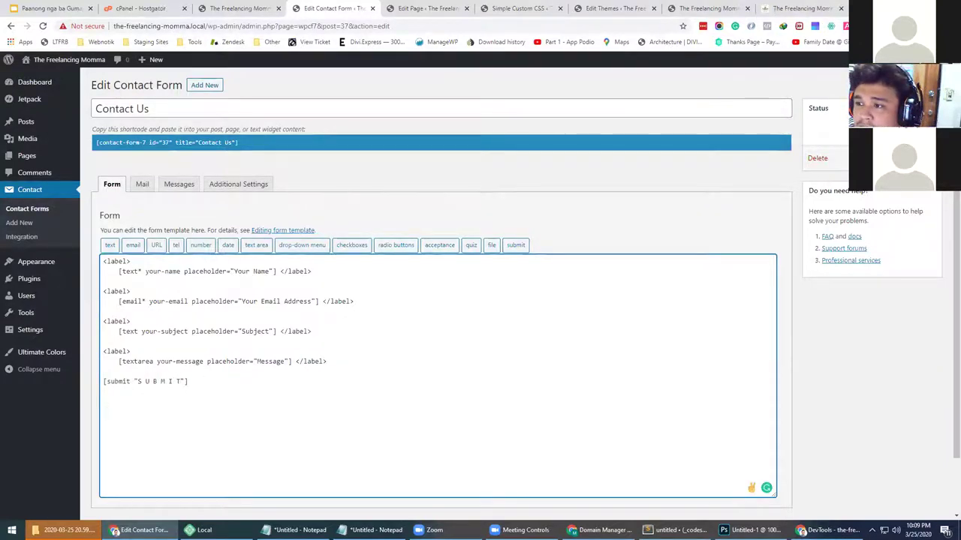
# Open the live homepage and try the contact form's email field
pyautogui.click(427, 7)
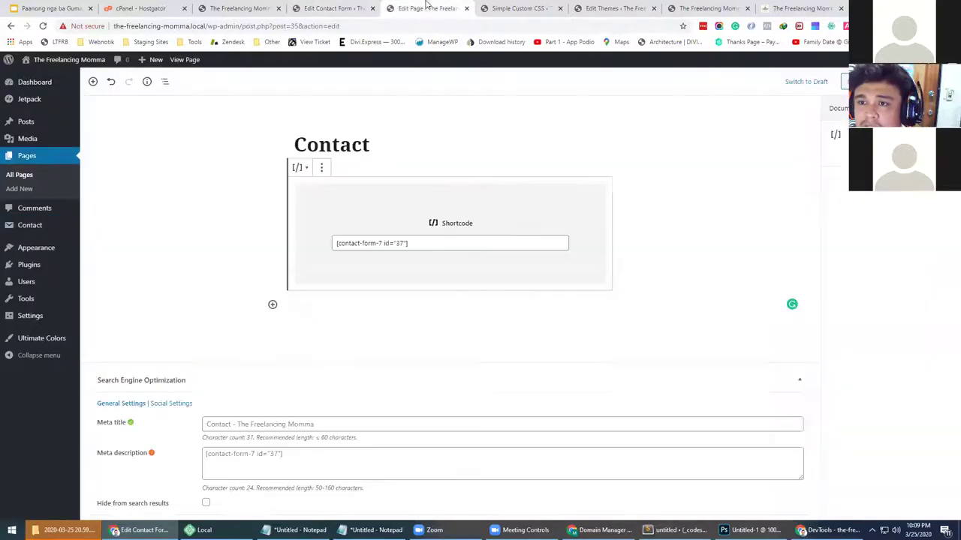
pyautogui.click(365, 7)
pyautogui.click(626, 6)
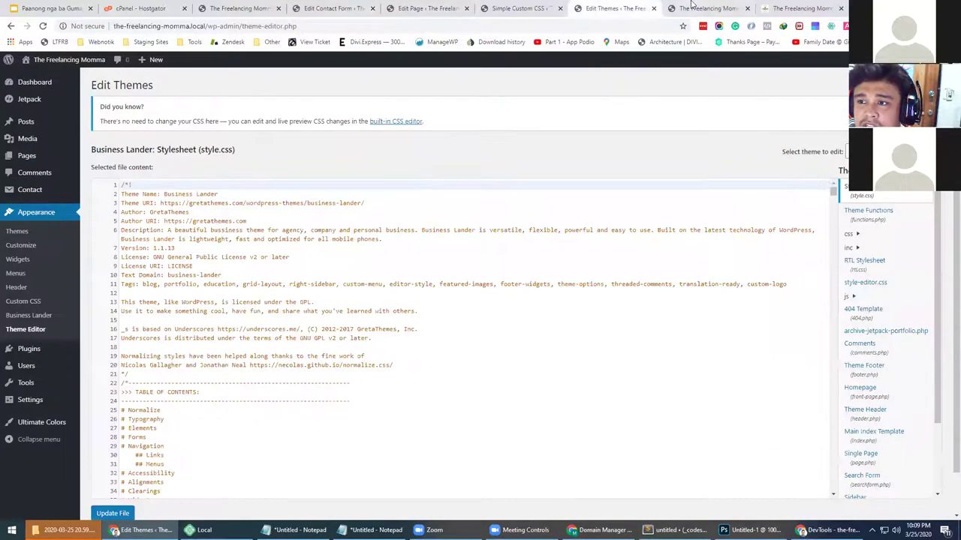
pyautogui.click(707, 8)
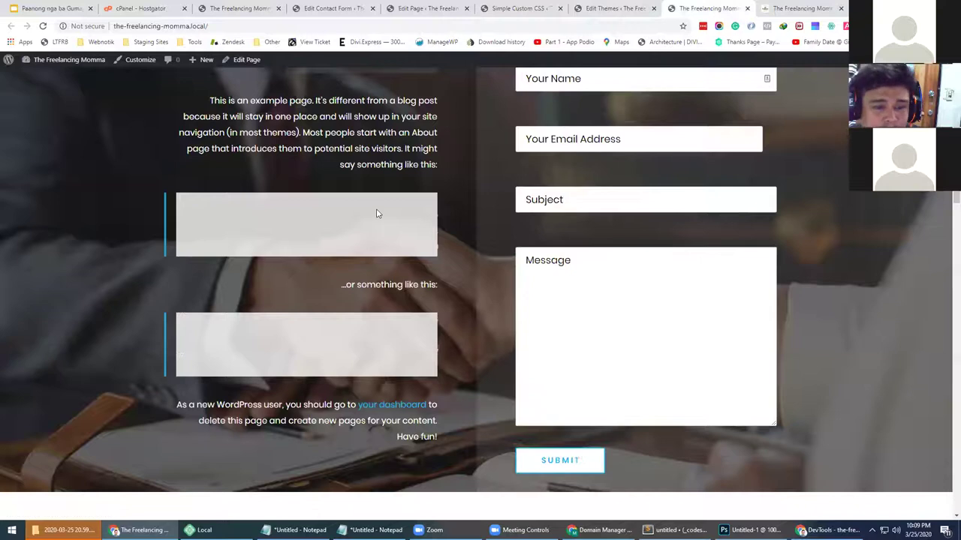
pyautogui.scroll(2, 393, 195)
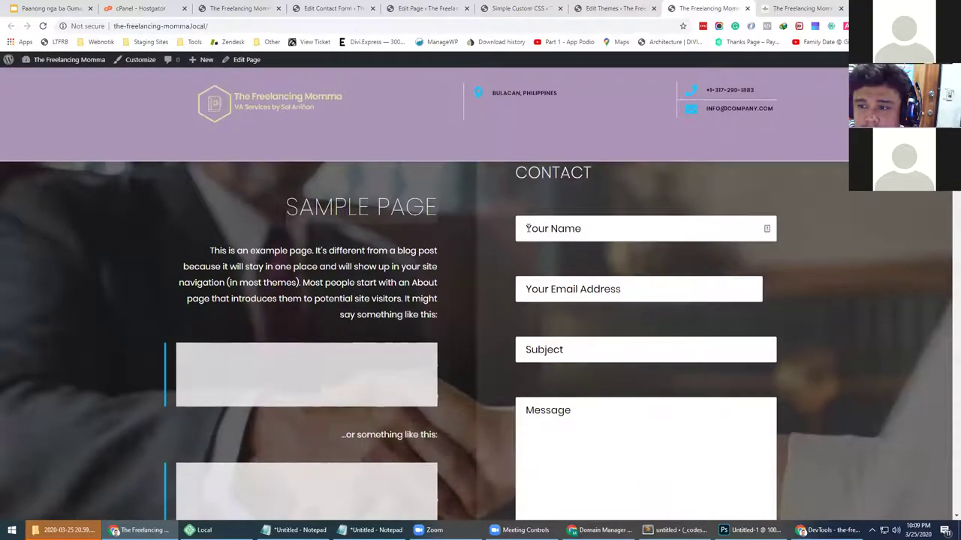
pyautogui.click(712, 296)
pyautogui.click(820, 262)
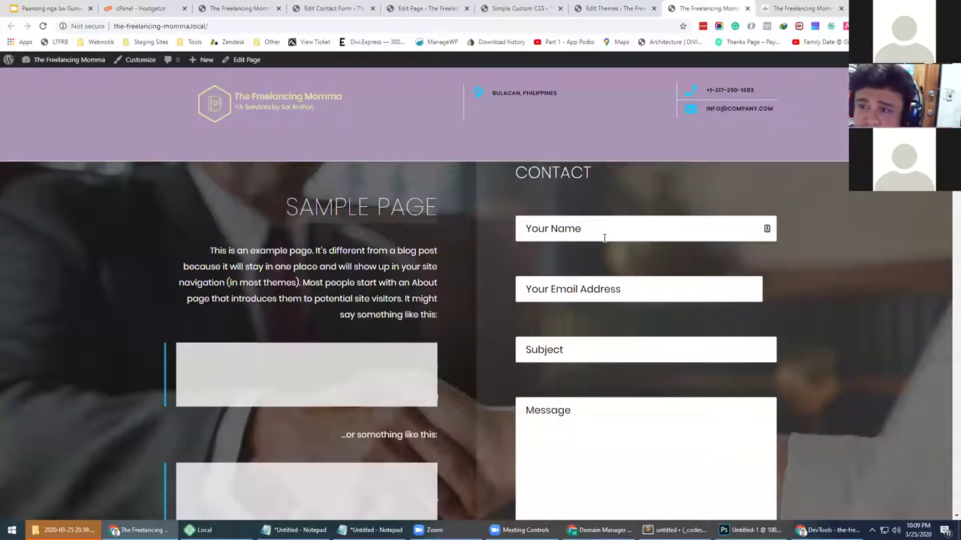
# Check the updated form labels and view the Business Lander theme details
pyautogui.click(330, 8)
pyautogui.click(240, 9)
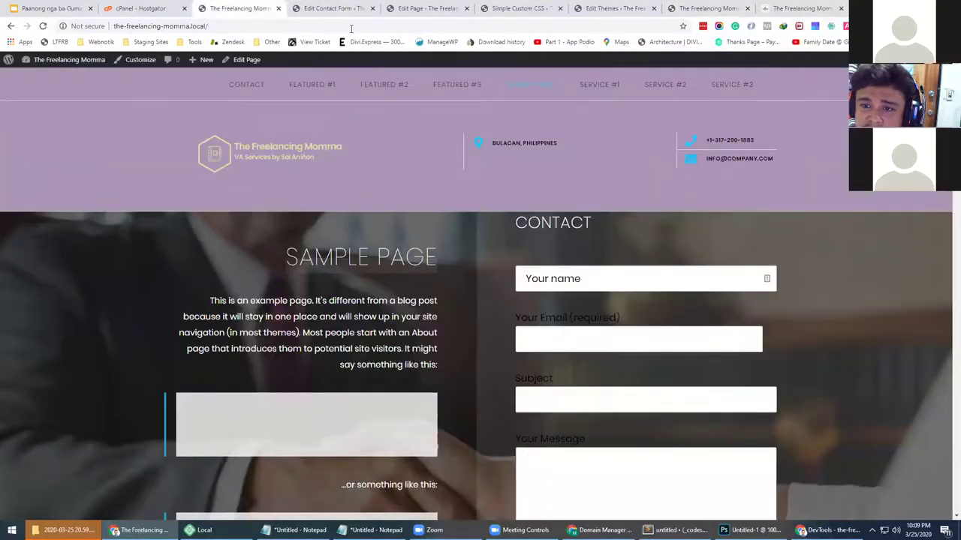
pyautogui.moveTo(67, 61)
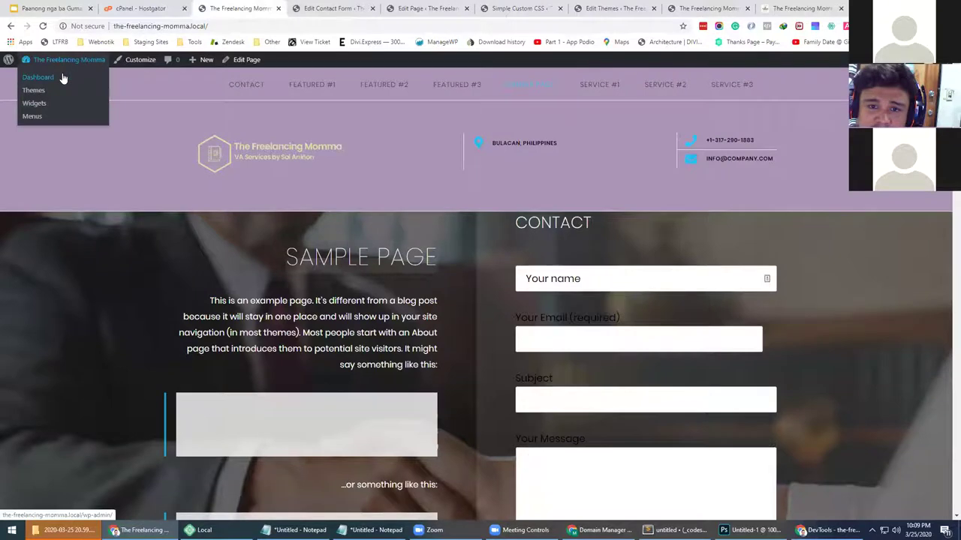
pyautogui.click(45, 94)
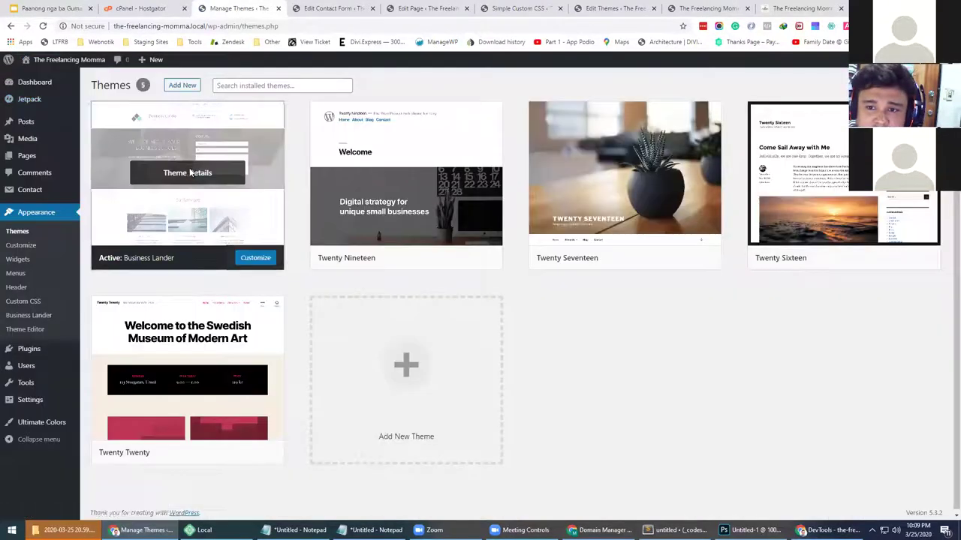
pyautogui.click(187, 173)
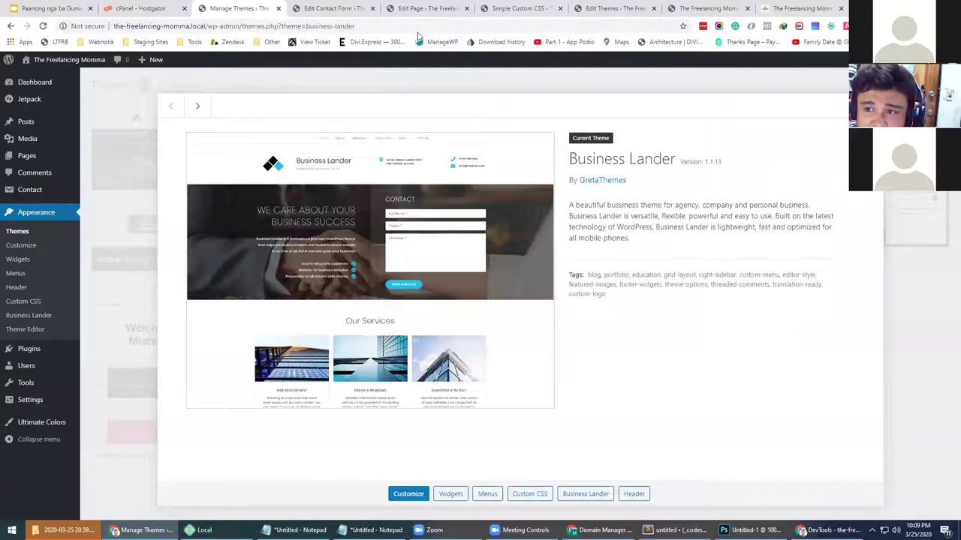
# Return to the live homepage and inspect the Your Name field
pyautogui.click(705, 8)
pyautogui.scroll(-3, 566, 369)
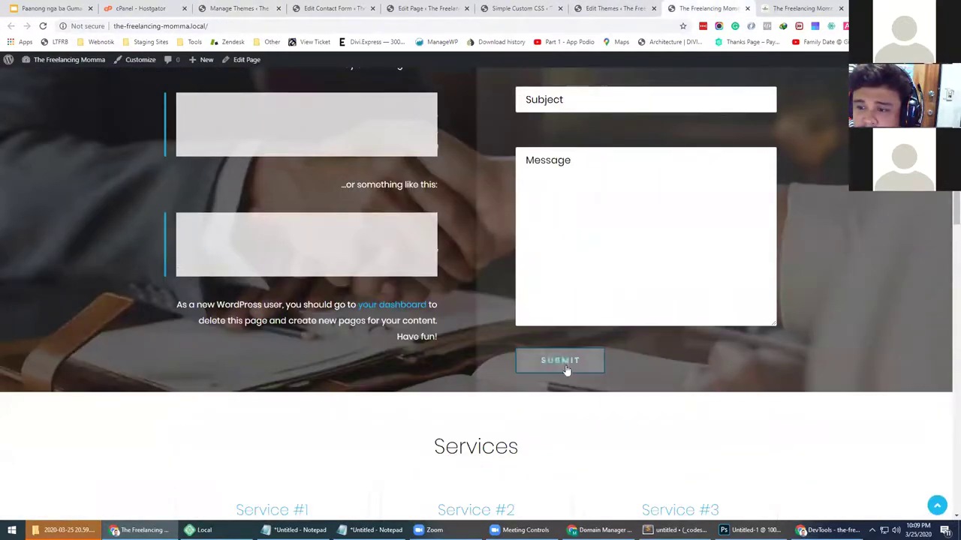
pyautogui.scroll(4, 618, 243)
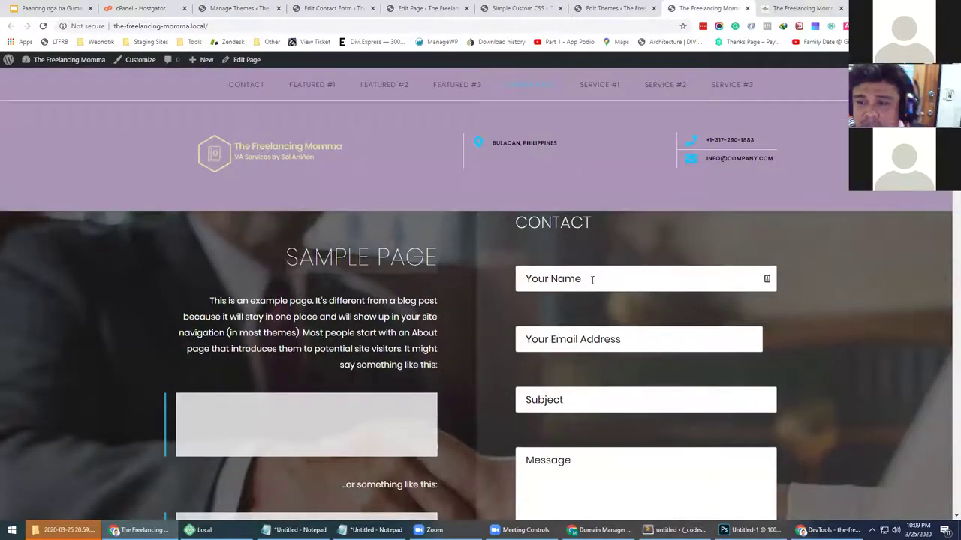
pyautogui.rightClick(605, 278)
pyautogui.click(622, 462)
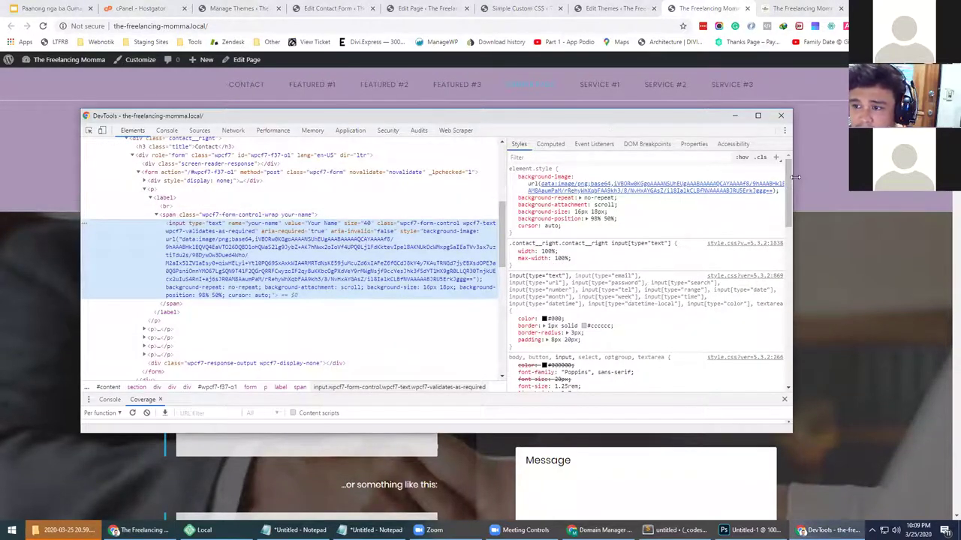
pyautogui.moveTo(796, 177); pyautogui.dragTo(501, 179)
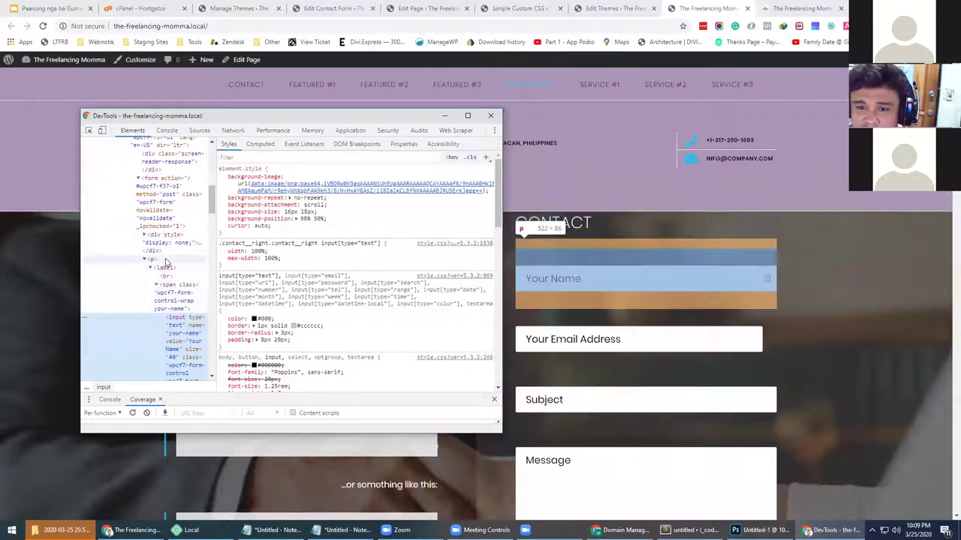
pyautogui.click(166, 260)
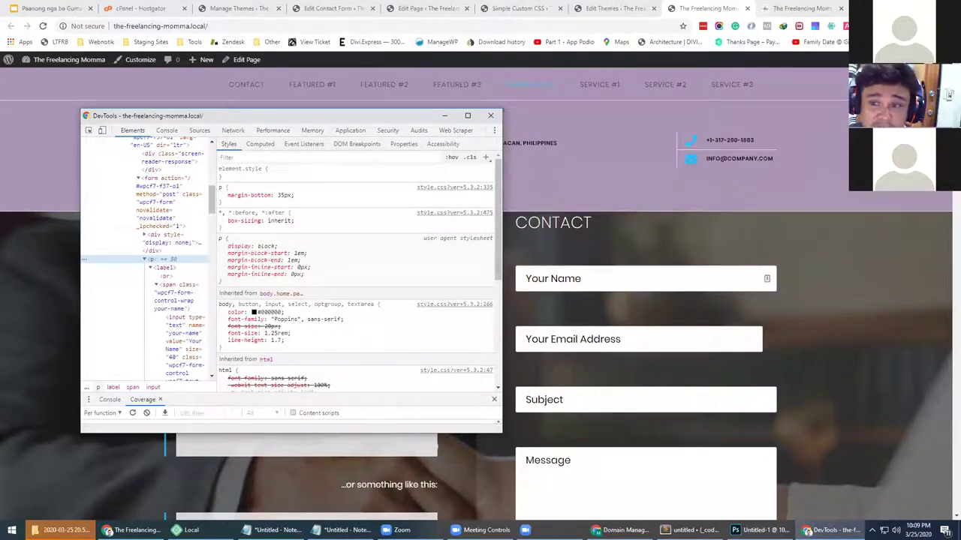
pyautogui.click(444, 115)
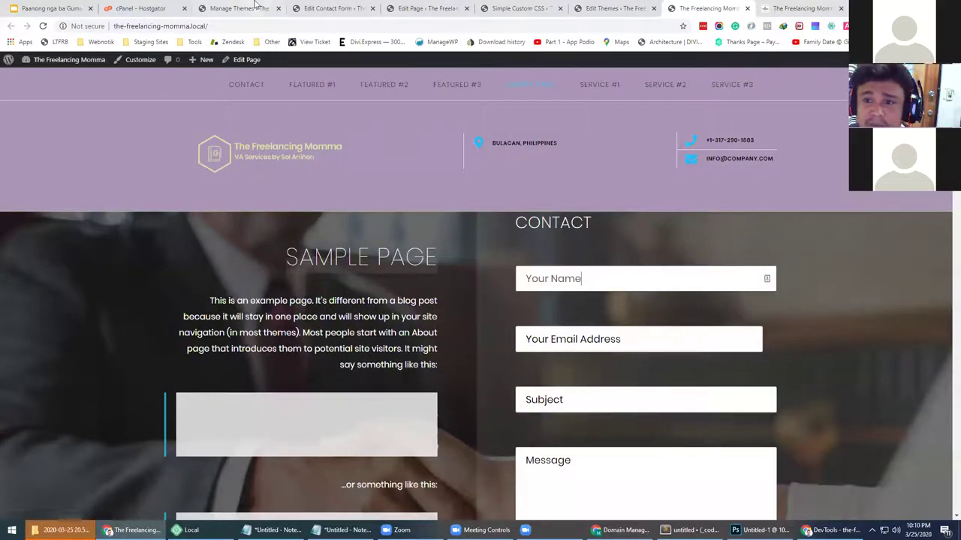
# Revisit the form template, Custom CSS and theme editor, then reopen DevTools on the homepage
pyautogui.click(331, 8)
pyautogui.click(151, 310)
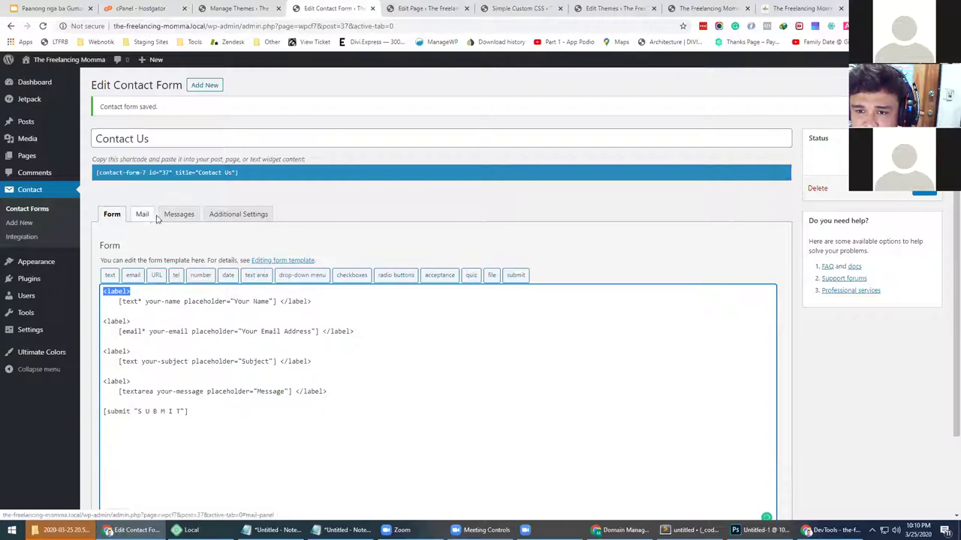
pyautogui.click(429, 8)
pyautogui.click(525, 8)
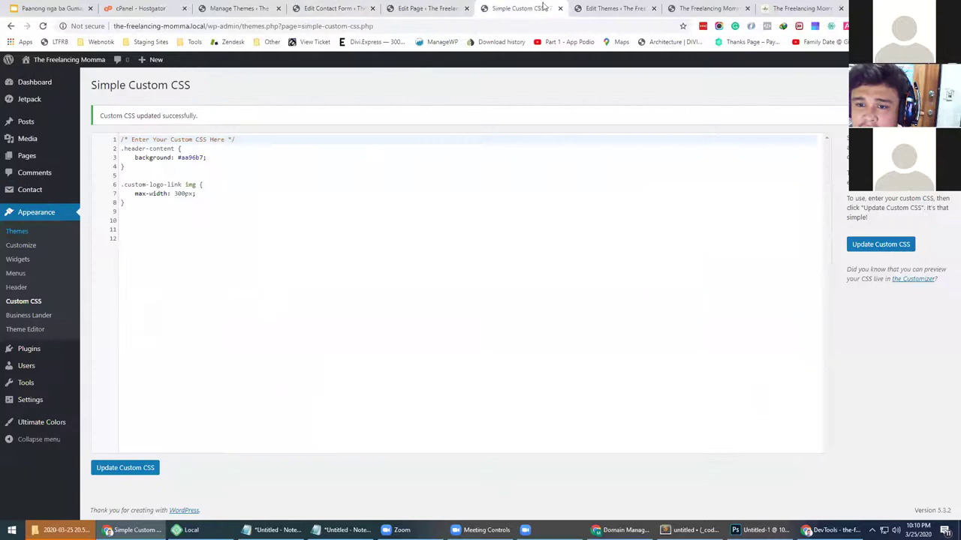
pyautogui.click(604, 9)
pyautogui.click(680, 8)
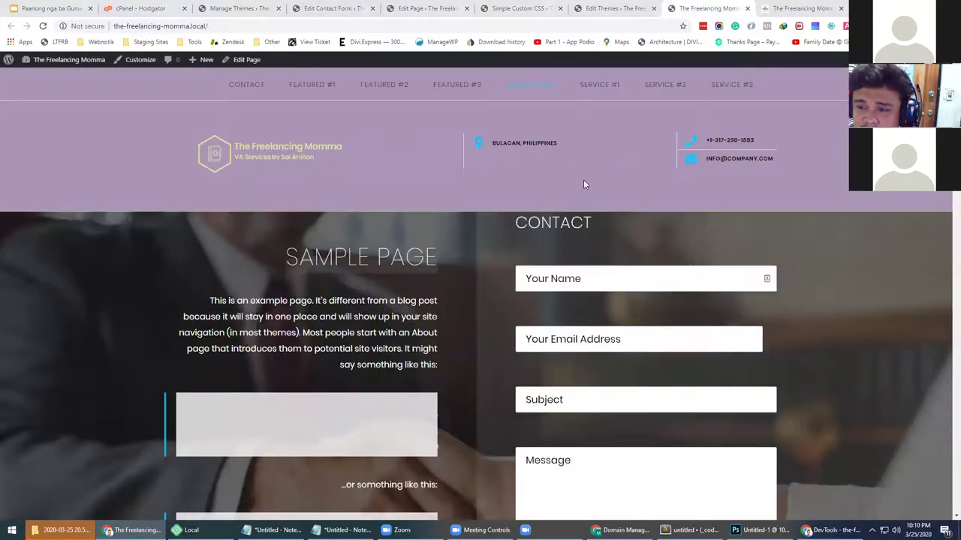
pyautogui.press('F12')
# Delete the line break in the Your Name label and select the form's wrapper div
pyautogui.moveTo(216, 220); pyautogui.dragTo(350, 220)
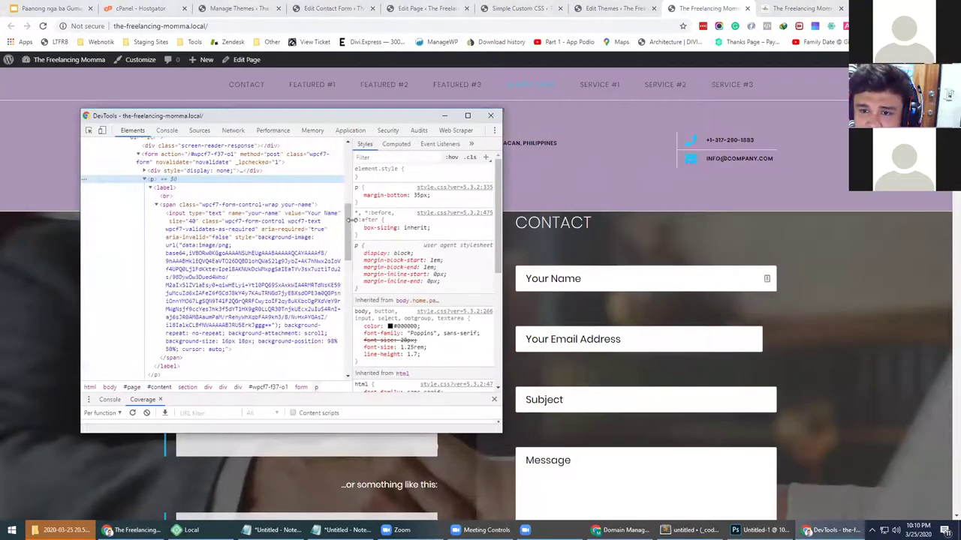
pyautogui.click(184, 196)
pyautogui.press('Delete')
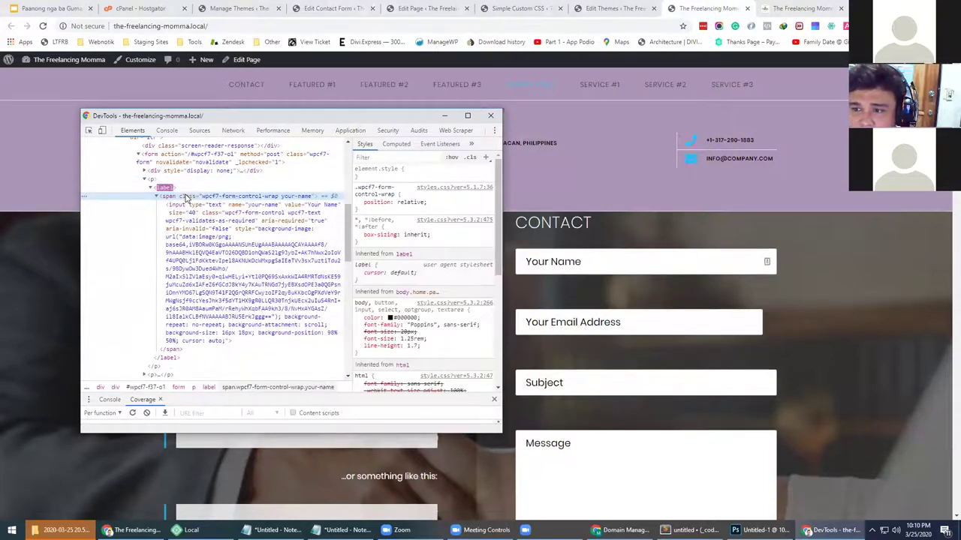
pyautogui.scroll(-3, 171, 358)
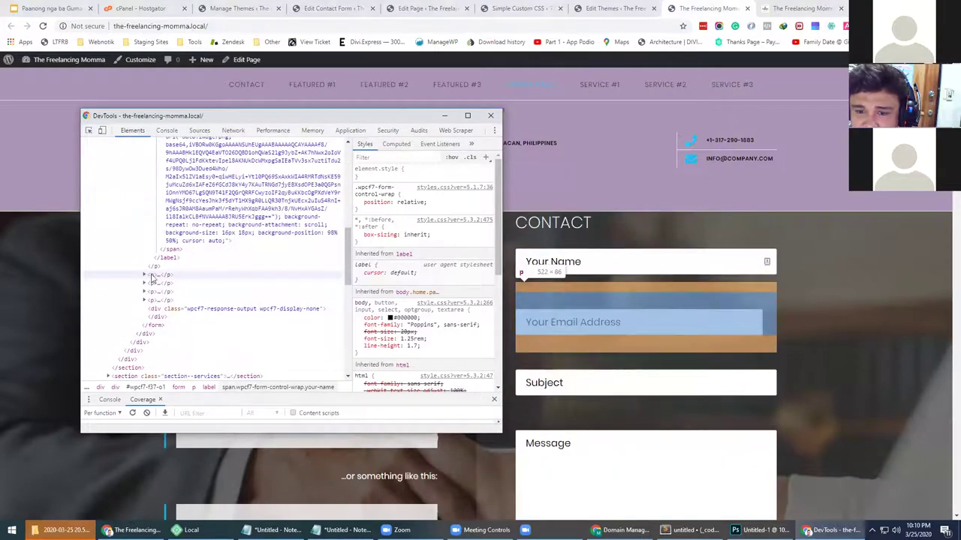
pyautogui.scroll(5, 151, 278)
pyautogui.click(149, 280)
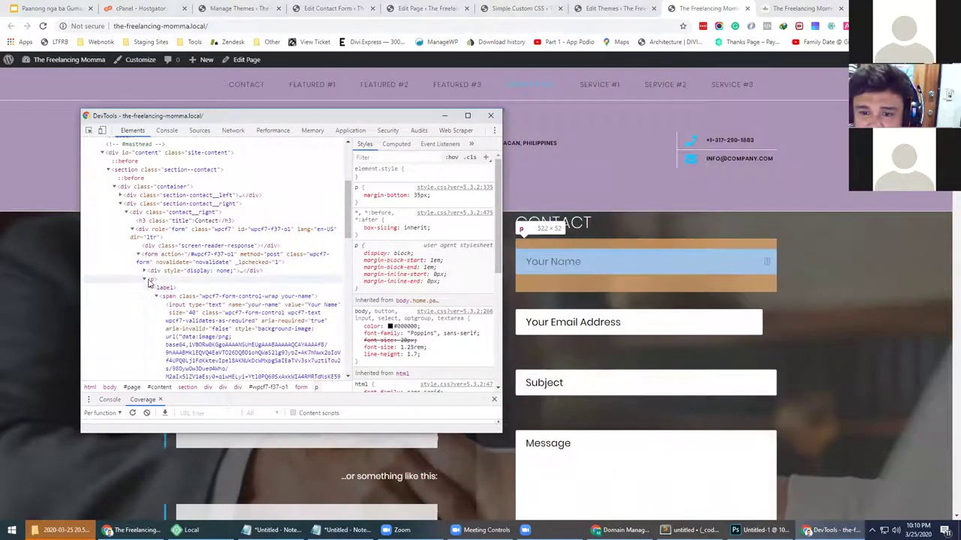
pyautogui.click(145, 280)
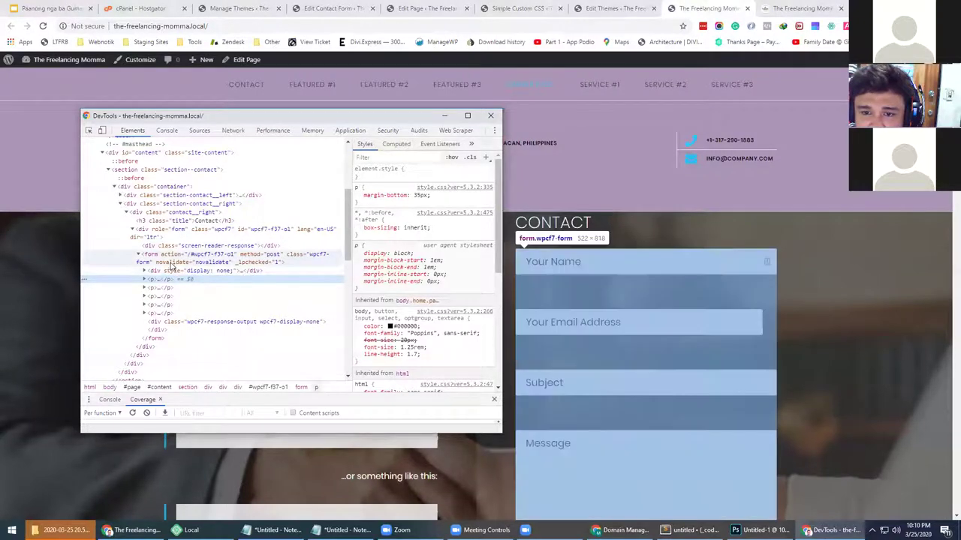
pyautogui.click(223, 232)
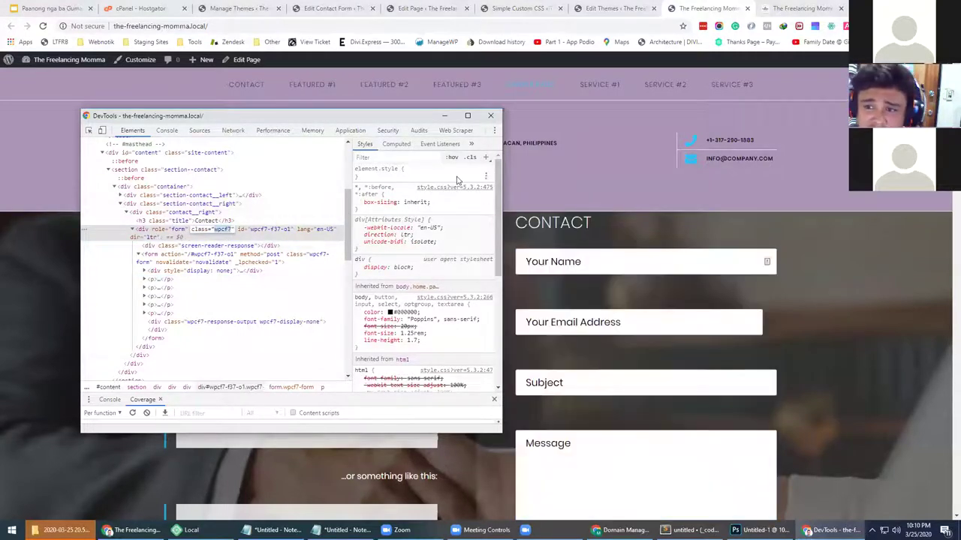
# Add a new .wpcf7 p style rule with margin-bottom: 0px
pyautogui.click(487, 158)
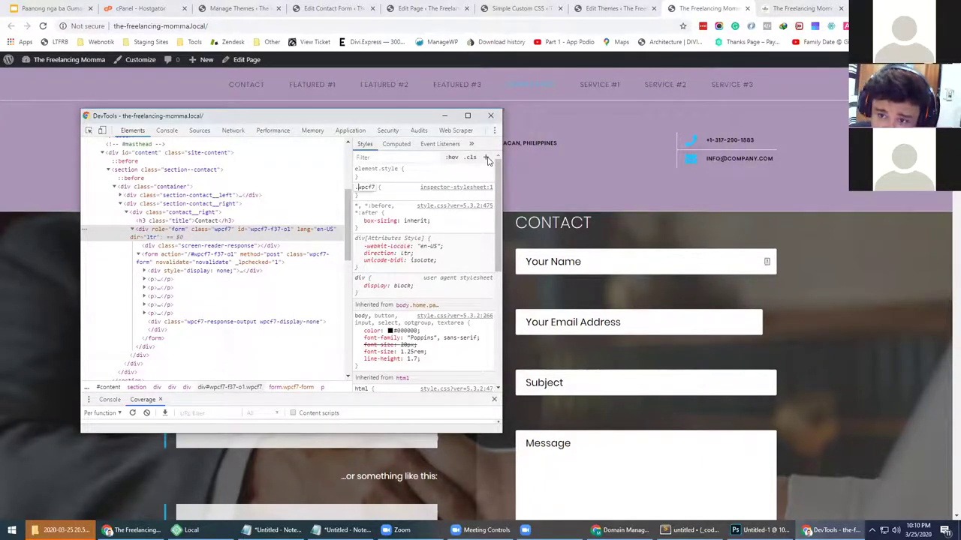
pyautogui.write('p')
pyautogui.press('Return')
pyautogui.write('margi')
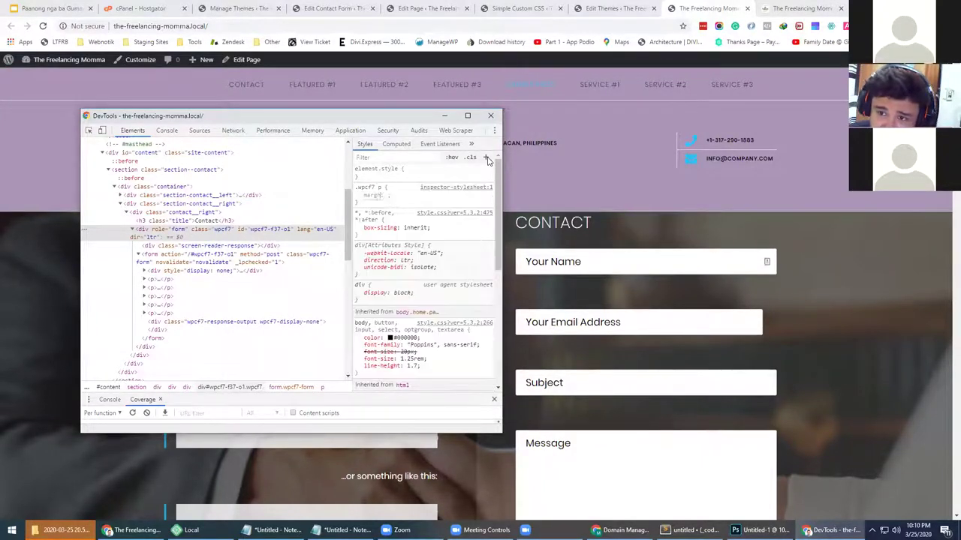
pyautogui.write('n-in')
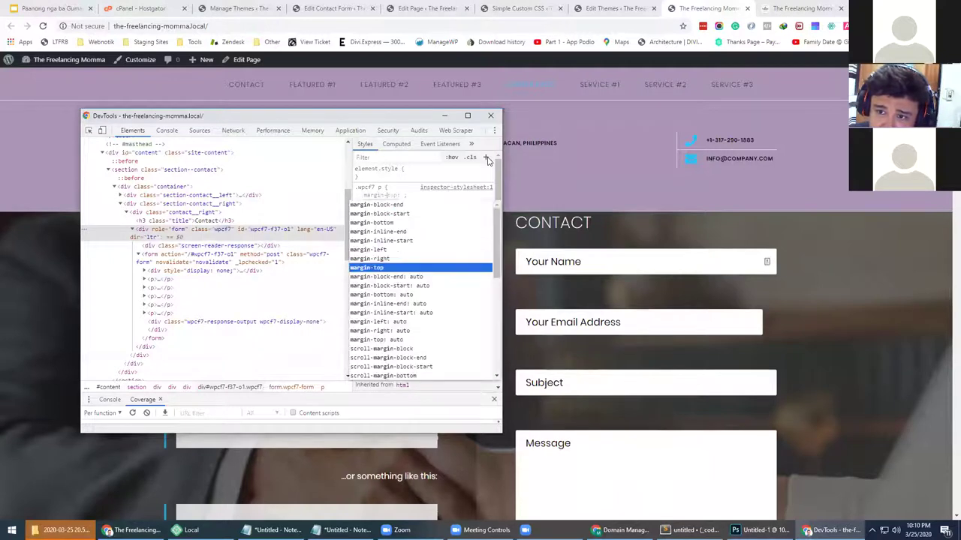
pyautogui.press('Tab')
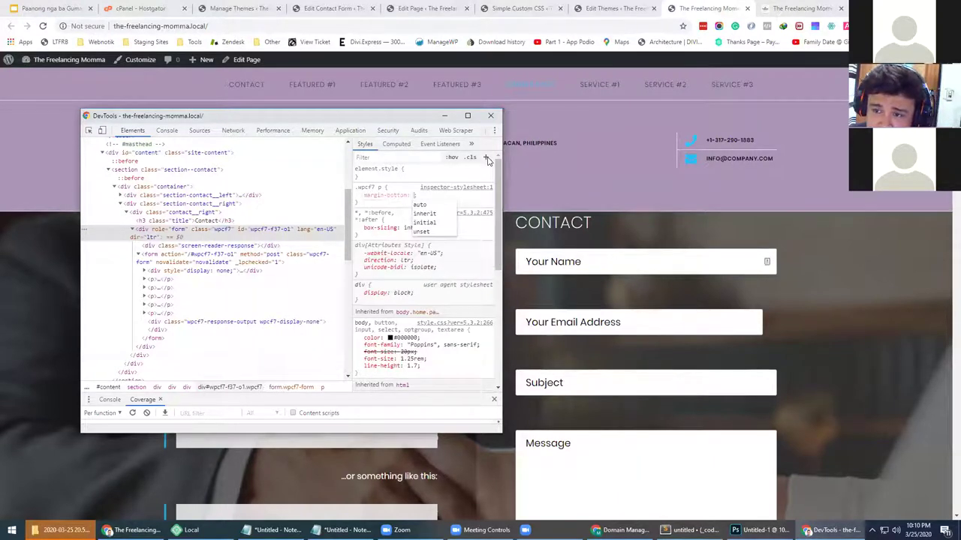
pyautogui.write('0px')
pyautogui.press('Return')
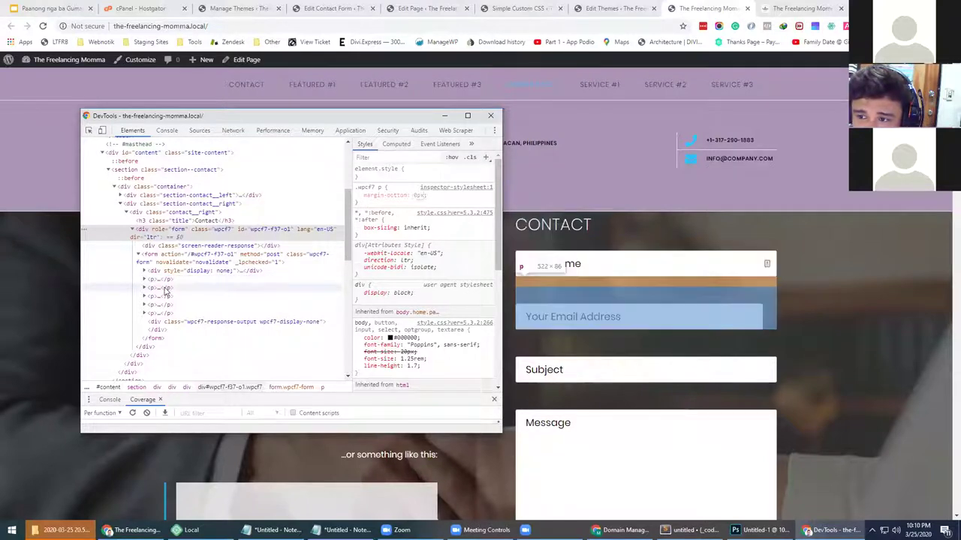
# Add margin-top: 0px to the .wpcf7 p rule and copy the rule text
pyautogui.click(383, 195)
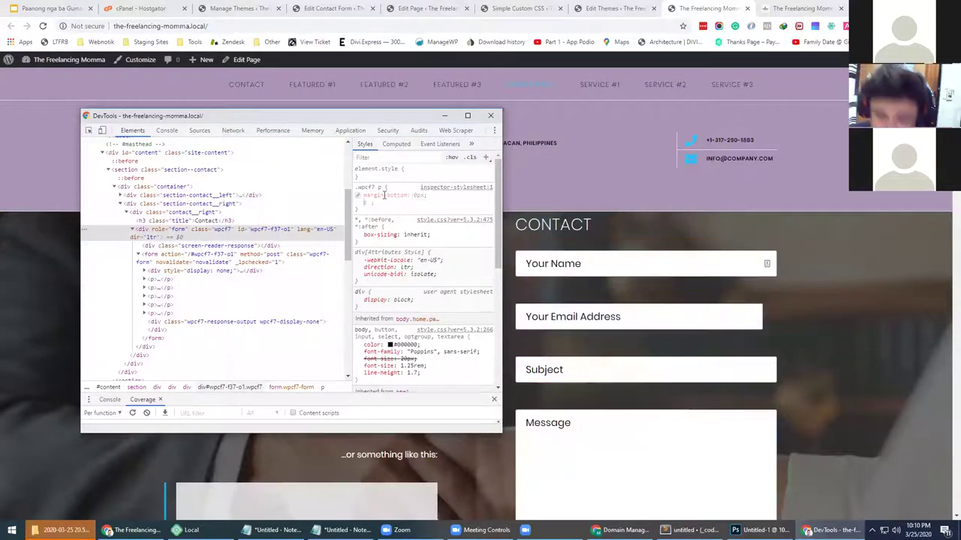
pyautogui.write('margin')
pyautogui.press('Tab')
pyautogui.write('0px')
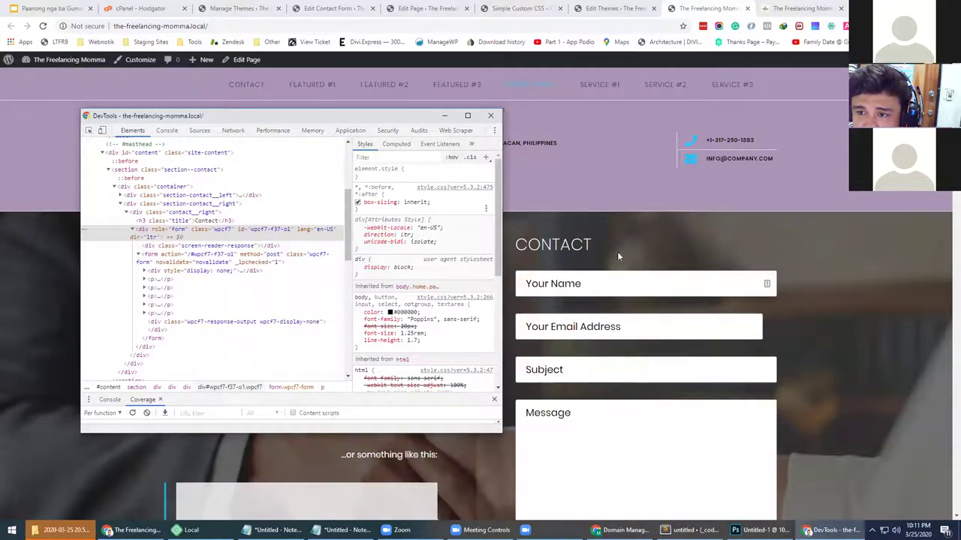
pyautogui.scroll(-2, 631, 253)
pyautogui.scroll(1, 626, 253)
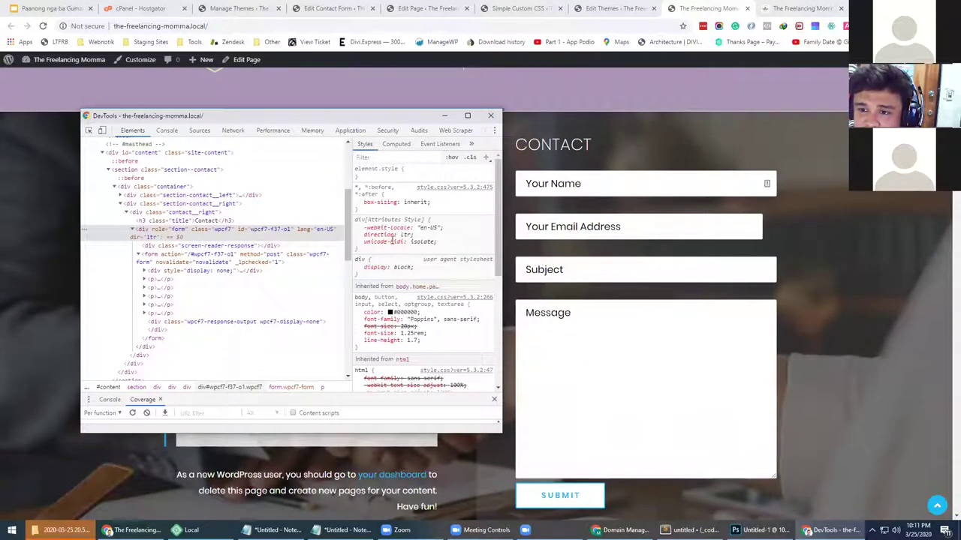
pyautogui.click(172, 280)
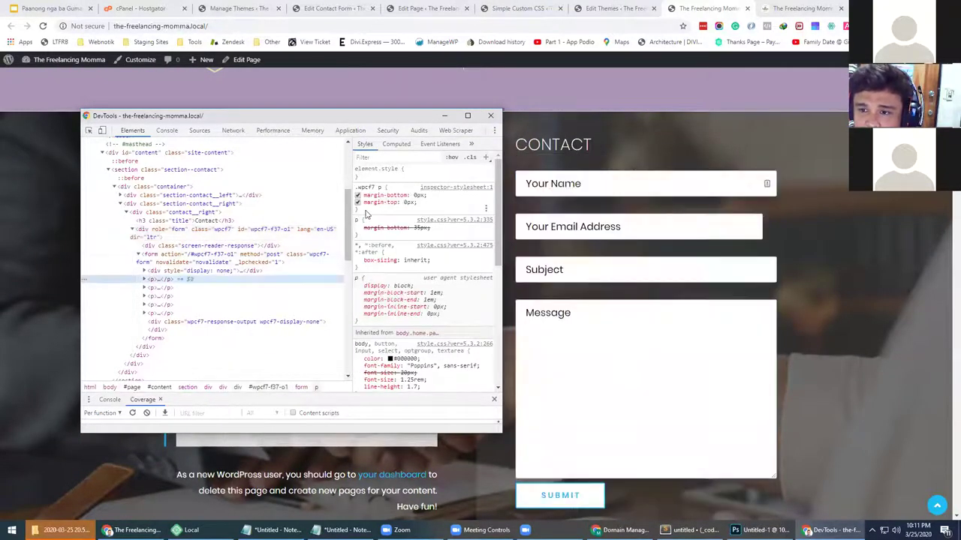
pyautogui.moveTo(366, 216); pyautogui.dragTo(356, 194)
pyautogui.click(238, 8)
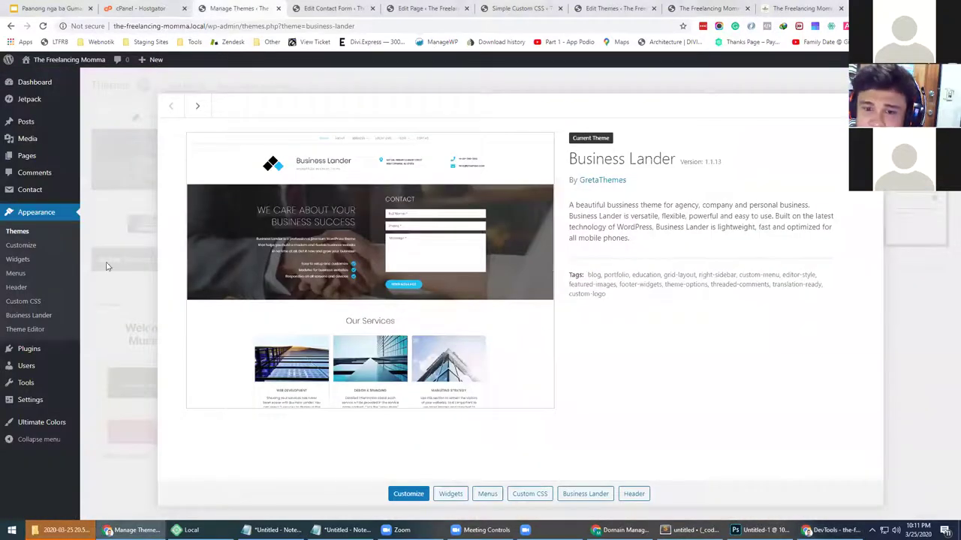
# Paste the .wpcf7 p zero-margin rule into Custom CSS and update it
pyautogui.click(40, 304)
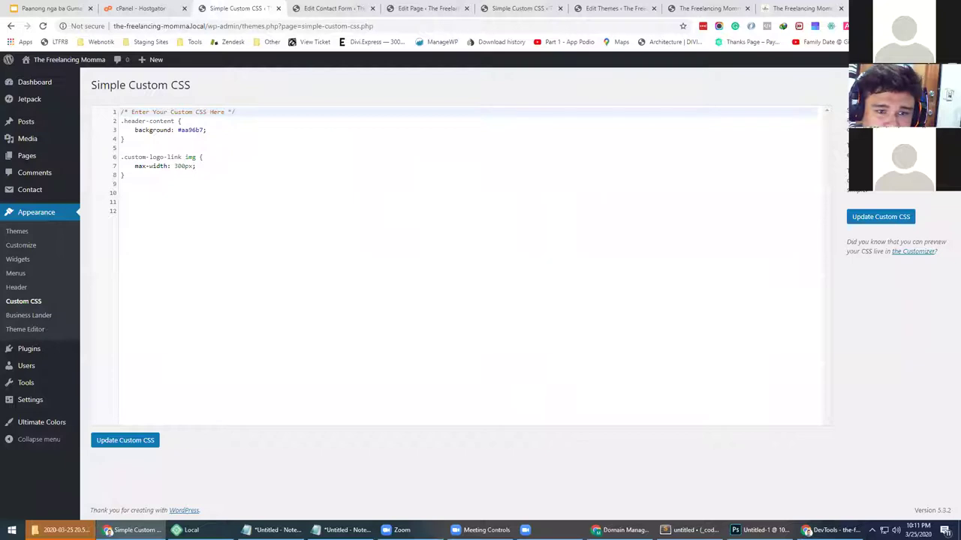
pyautogui.click(203, 205)
pyautogui.write('.wpcf7 p {     margin-bottom: 0px;     margin-top: 0px; }')
pyautogui.click(132, 447)
# Close the leftover editor tabs and open the Business Lander theme details
pyautogui.click(334, 9)
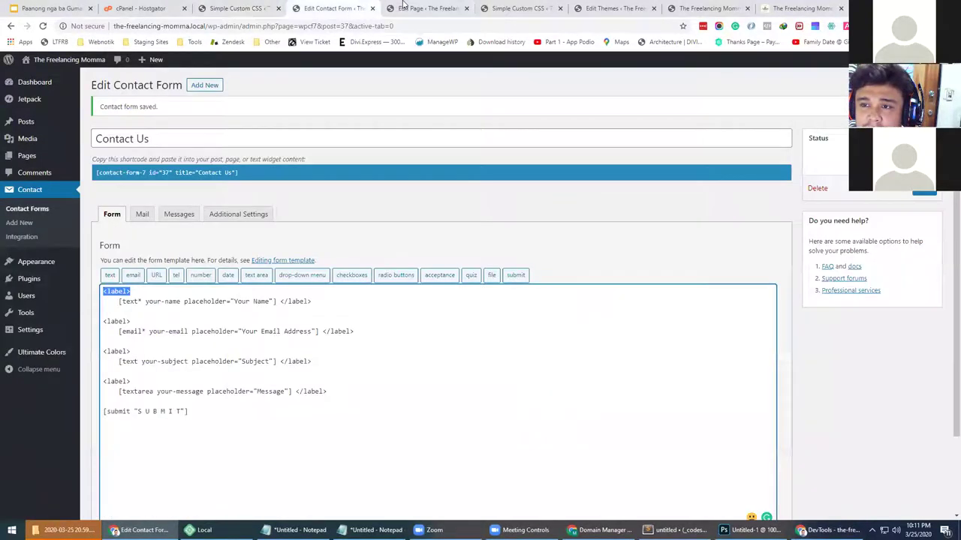
pyautogui.click(405, 7)
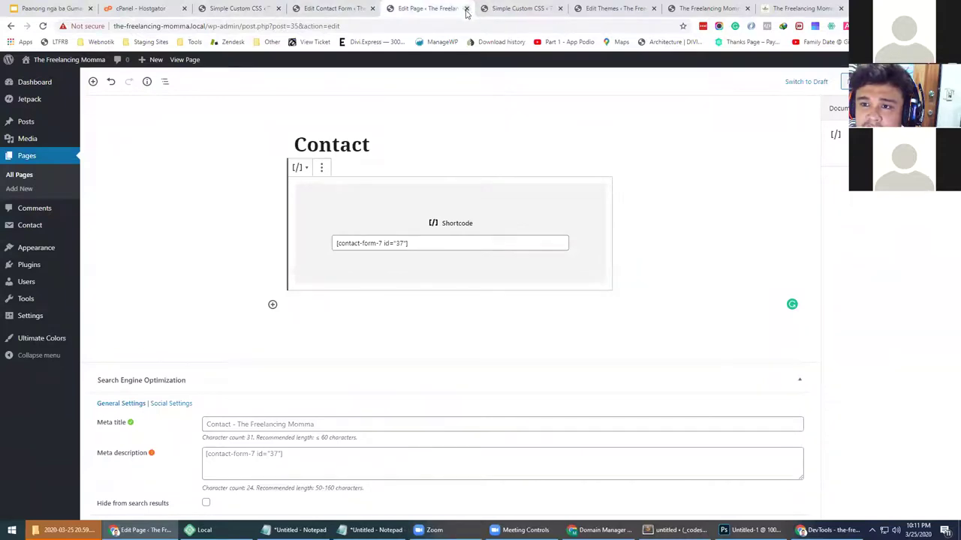
pyautogui.click(466, 9)
pyautogui.click(356, 11)
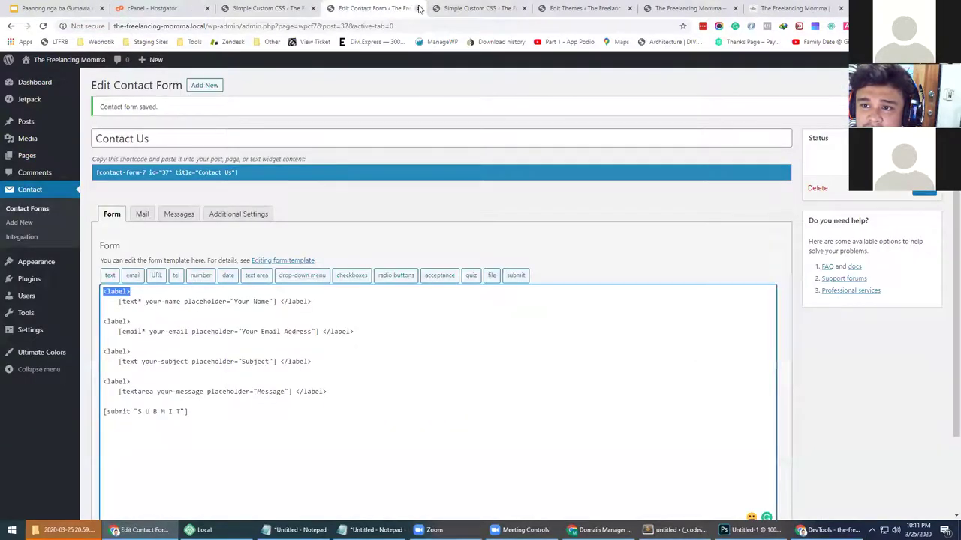
pyautogui.click(419, 8)
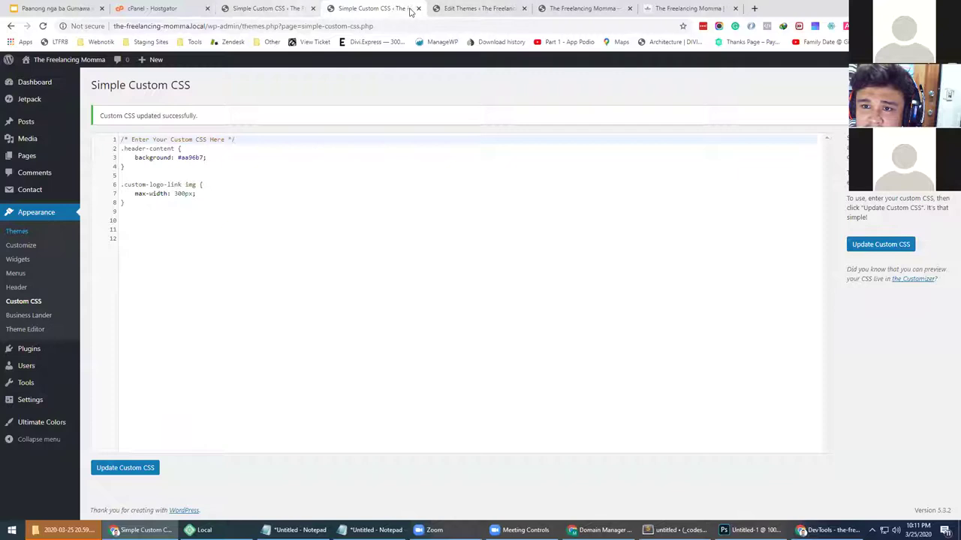
pyautogui.click(419, 8)
pyautogui.click(417, 8)
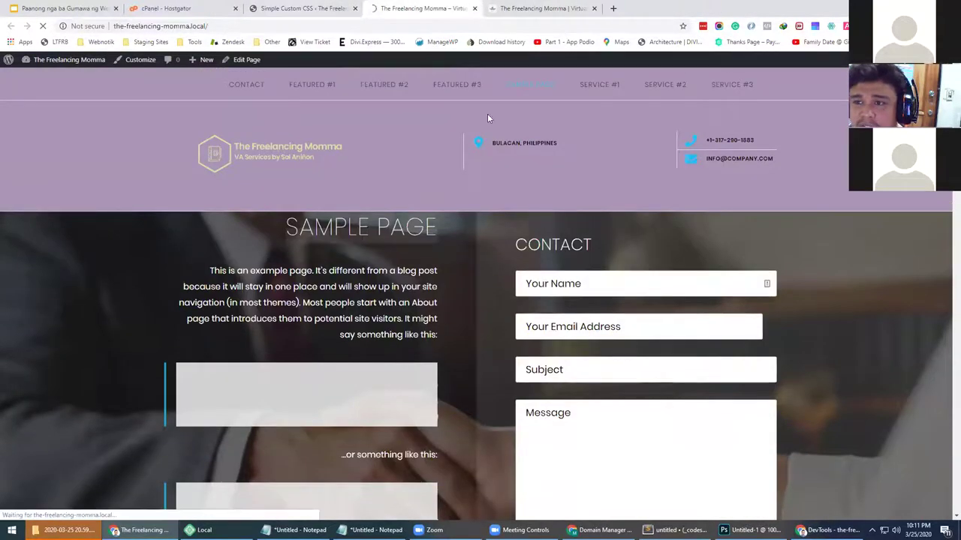
pyautogui.click(536, 6)
pyautogui.click(423, 8)
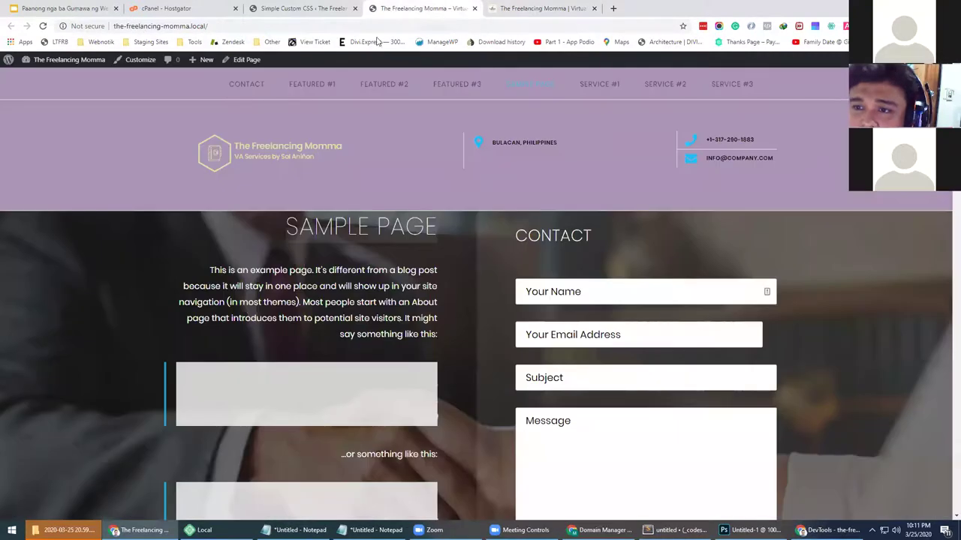
pyautogui.click(322, 8)
pyautogui.click(39, 237)
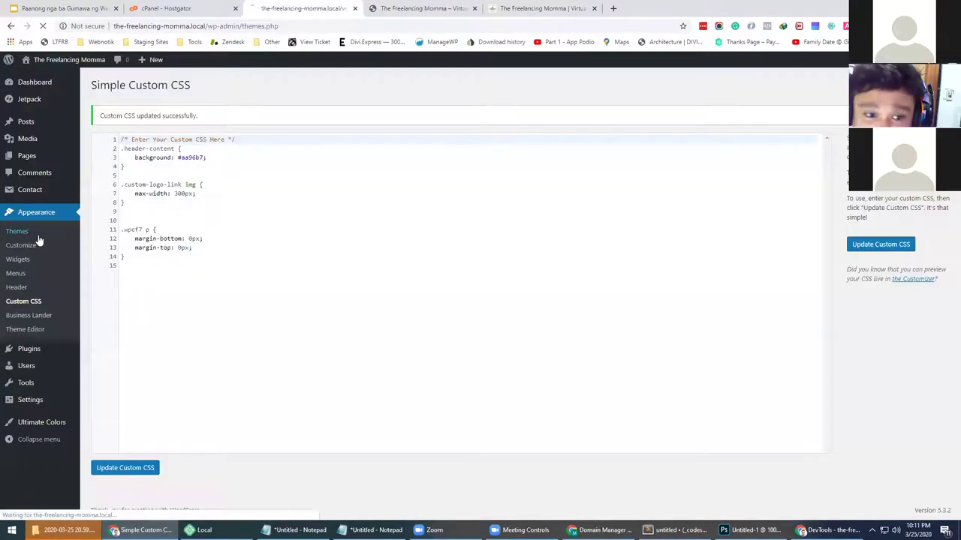
pyautogui.click(167, 219)
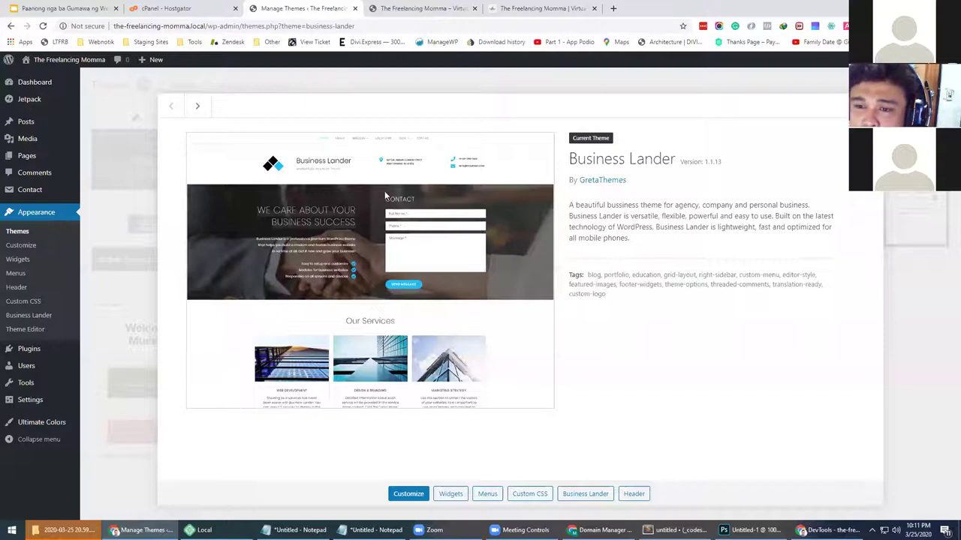
# Open the local site's Sample Page in the block editor from the Pages list
pyautogui.hotkey('ctrl', 'Tab')
pyautogui.scroll(-2, 301, 236)
pyautogui.scroll(2, 472, 203)
pyautogui.click(321, 7)
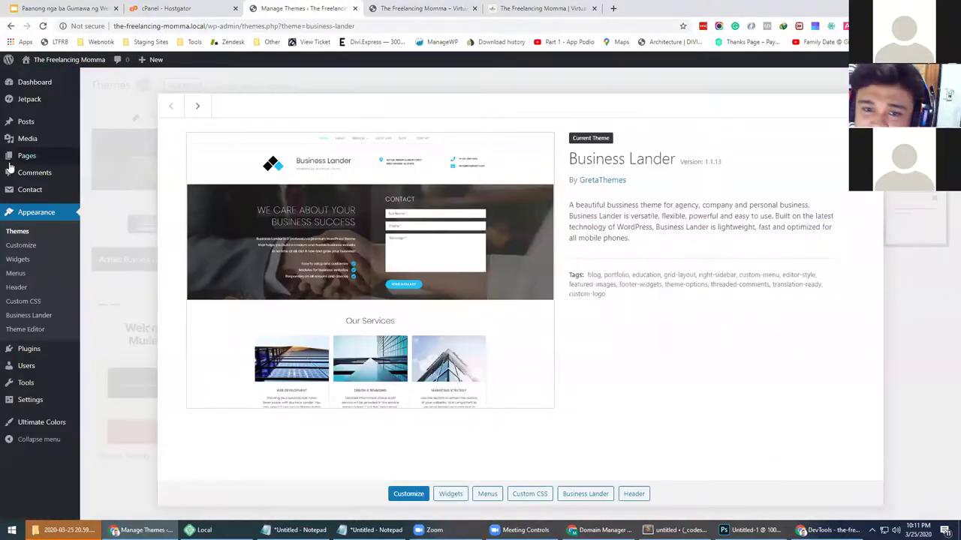
pyautogui.click(30, 156)
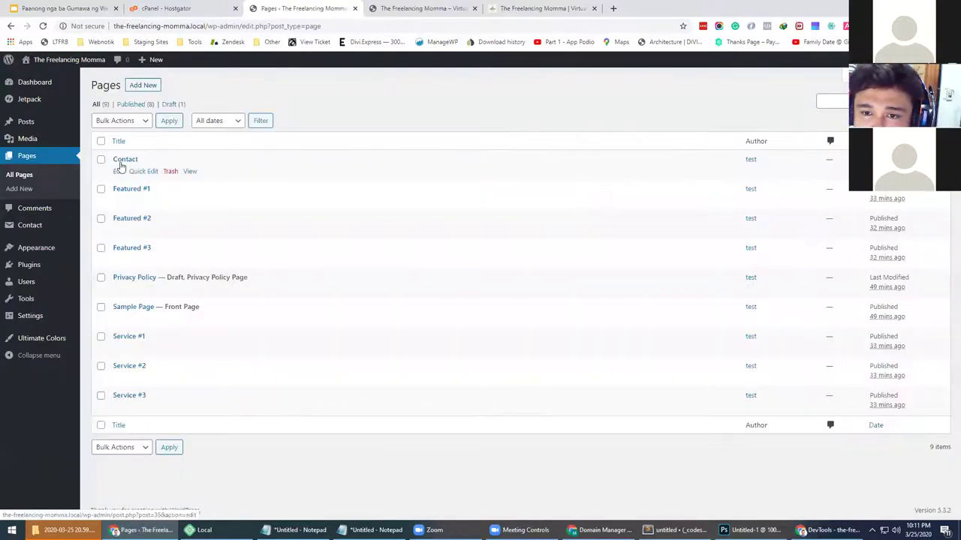
pyautogui.click(119, 322)
# Copy the Home introduction paragraph from the original wordpress.com blog
pyautogui.click(499, 8)
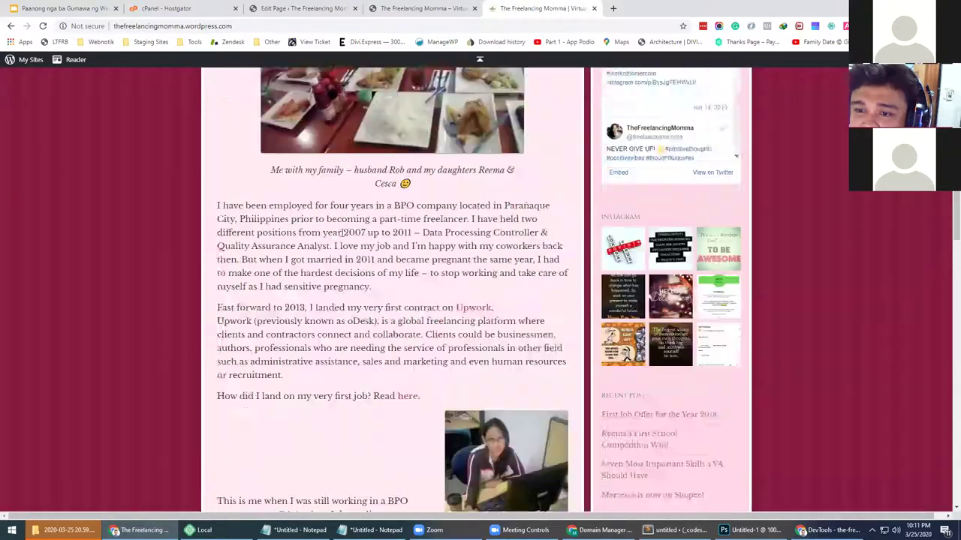
pyautogui.scroll(7, 255, 265)
pyautogui.scroll(-4, 255, 265)
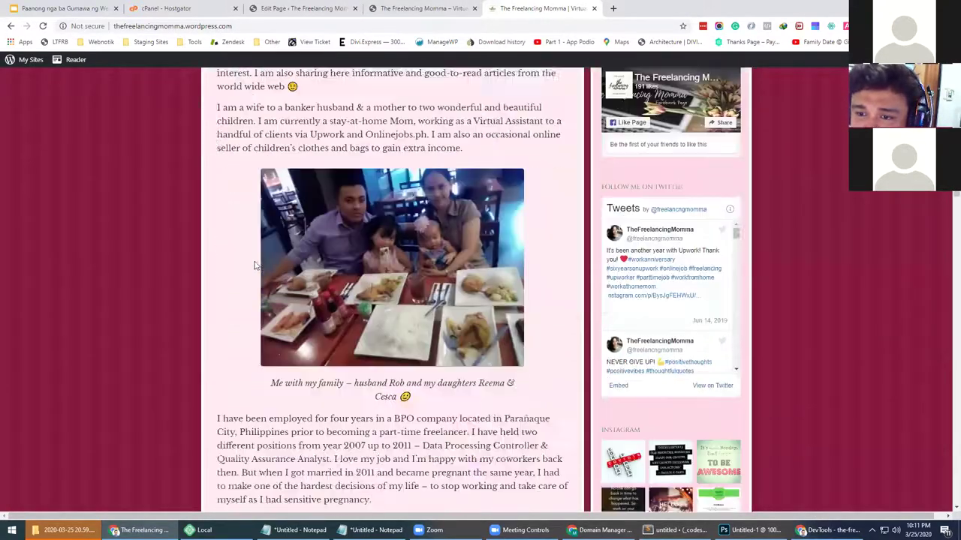
pyautogui.scroll(-15, 256, 265)
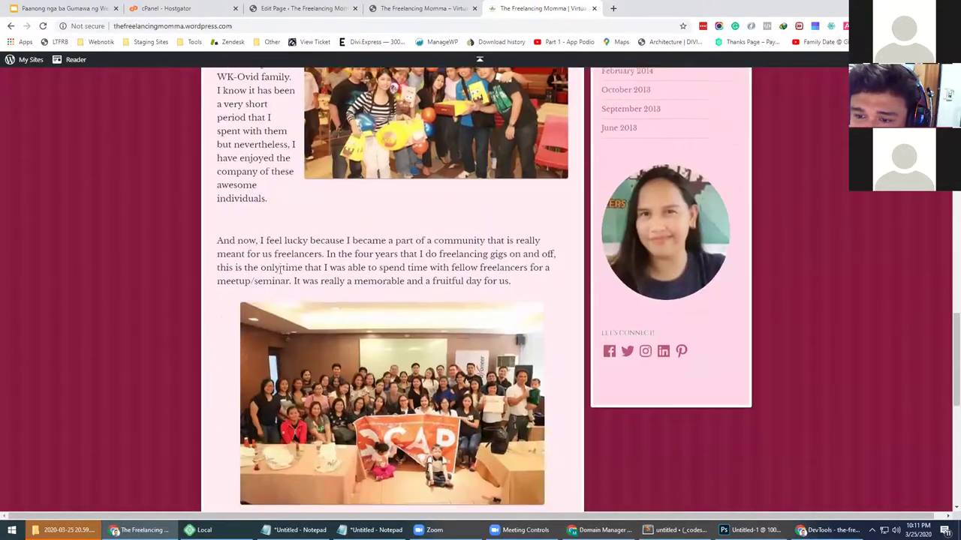
pyautogui.scroll(18, 281, 267)
pyautogui.moveTo(215, 263); pyautogui.dragTo(309, 305)
pyautogui.rightClick(316, 281)
pyautogui.click(338, 287)
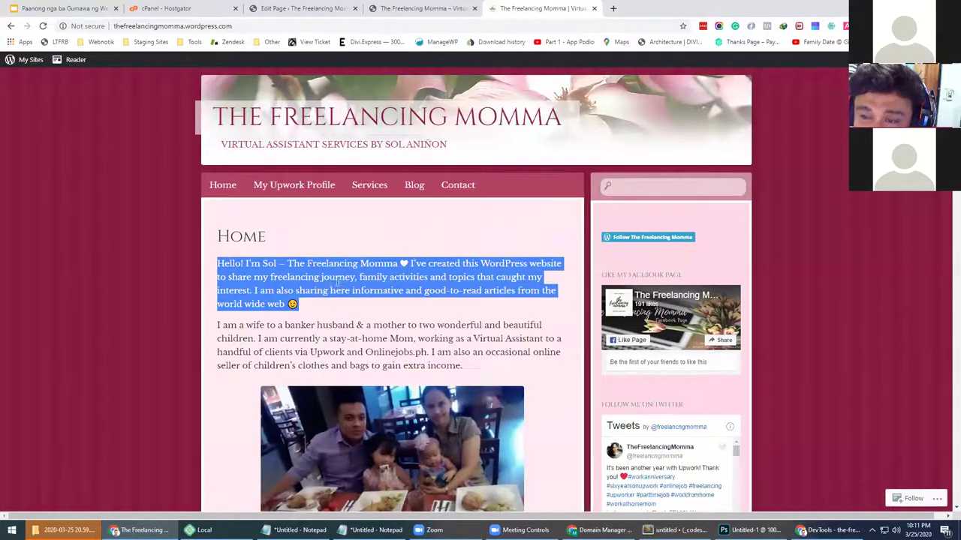
# Move between the live front page, Business Lander theme details and blog, ending in the Sample Page editor
pyautogui.click(302, 8)
pyautogui.click(386, 148)
pyautogui.click(431, 7)
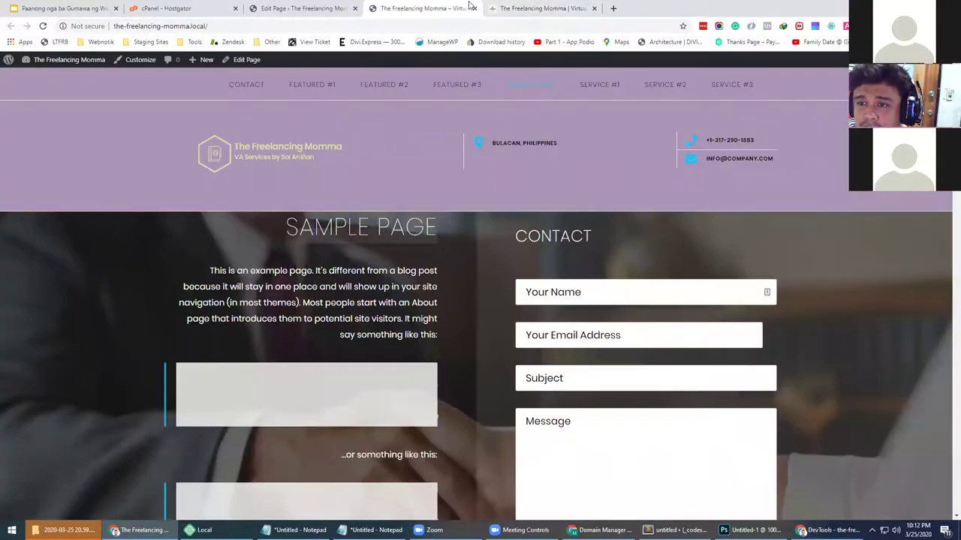
pyautogui.click(302, 8)
pyautogui.moveTo(36, 248)
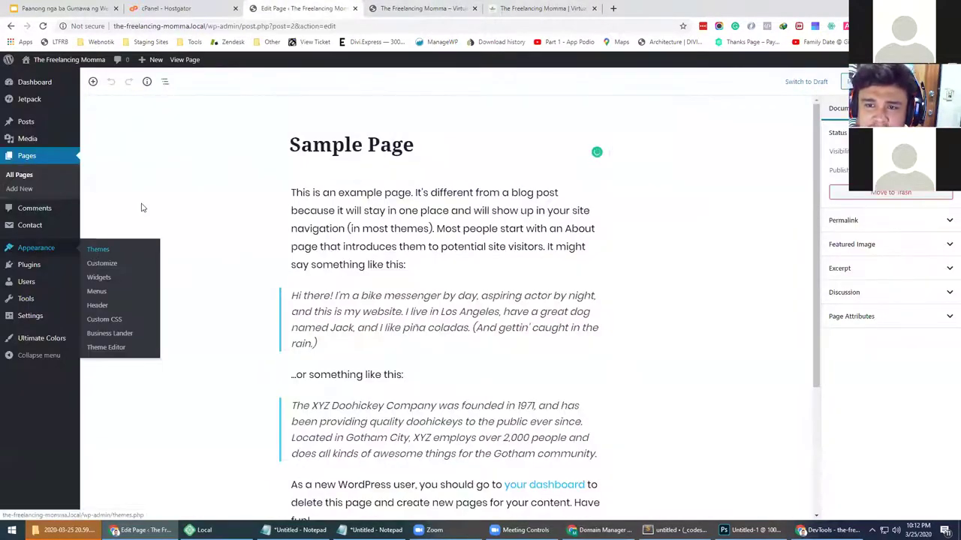
pyautogui.click(98, 249)
pyautogui.click(255, 202)
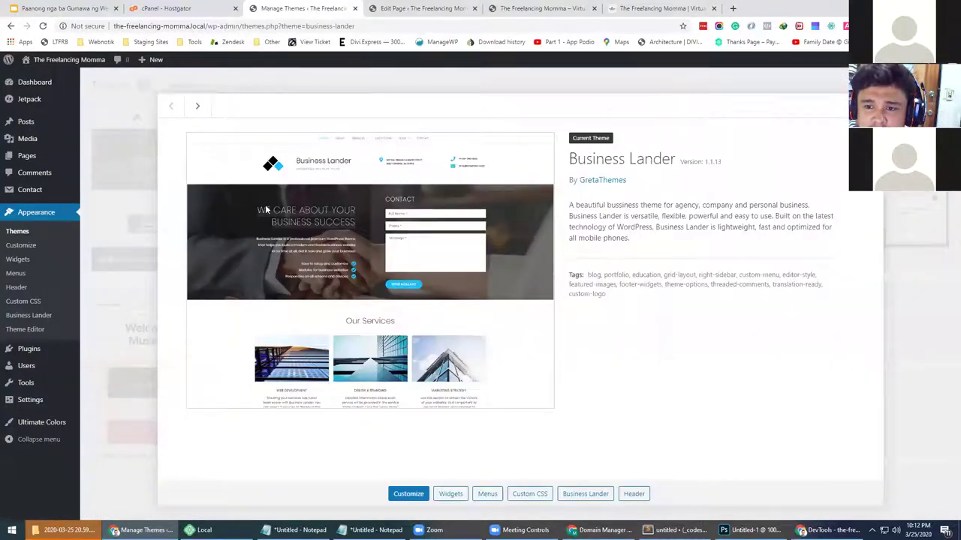
pyautogui.click(419, 8)
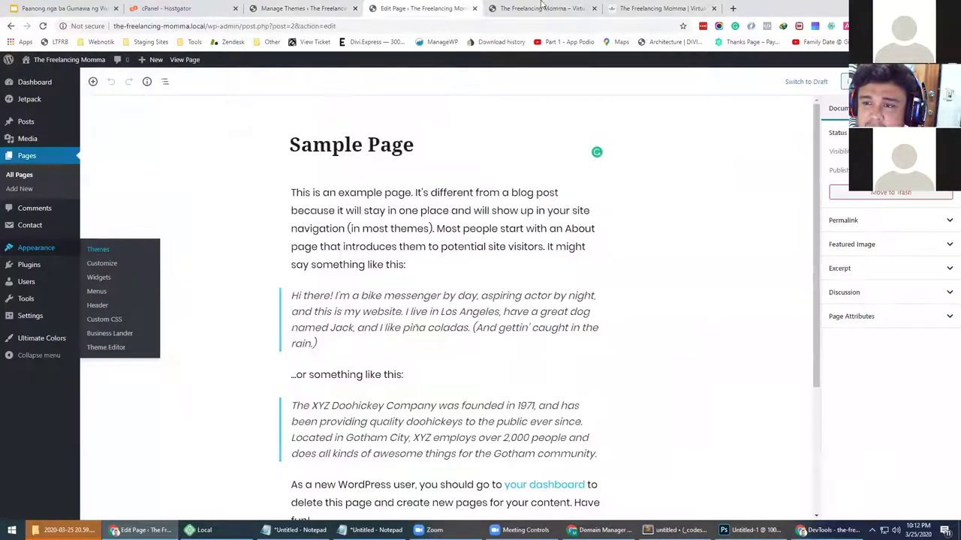
pyautogui.click(542, 8)
pyautogui.click(637, 8)
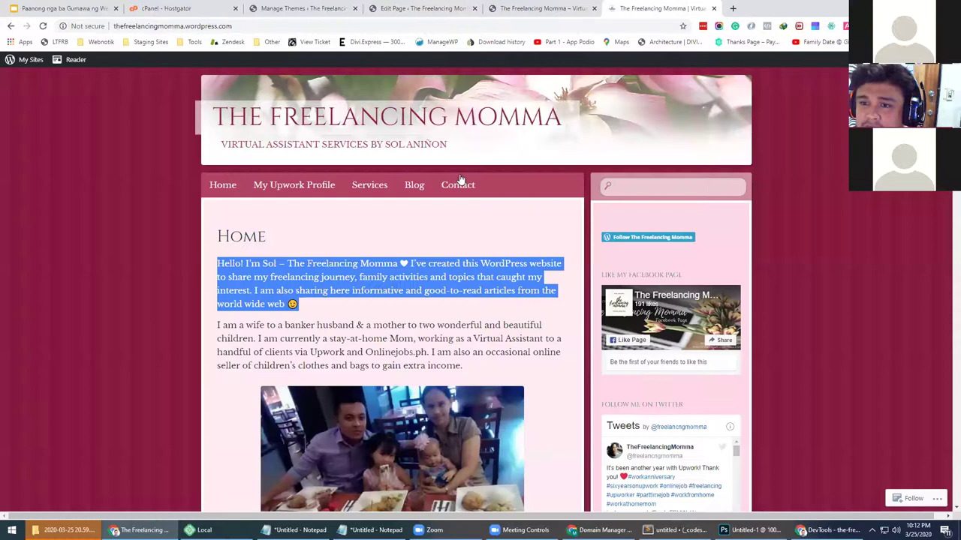
pyautogui.click(428, 6)
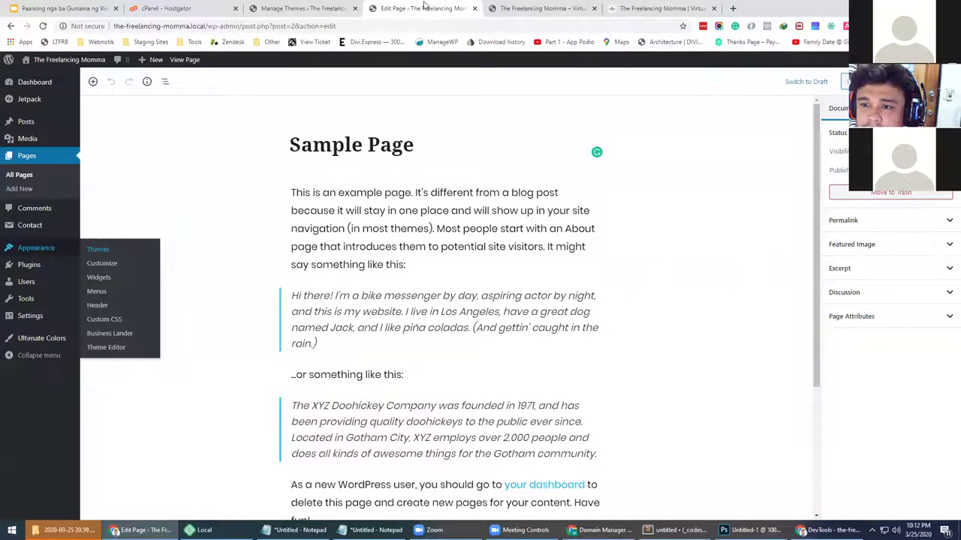
# Retitle the Sample Page to 'Virtual Services'
pyautogui.click(415, 145)
pyautogui.moveTo(415, 145); pyautogui.dragTo(290, 145)
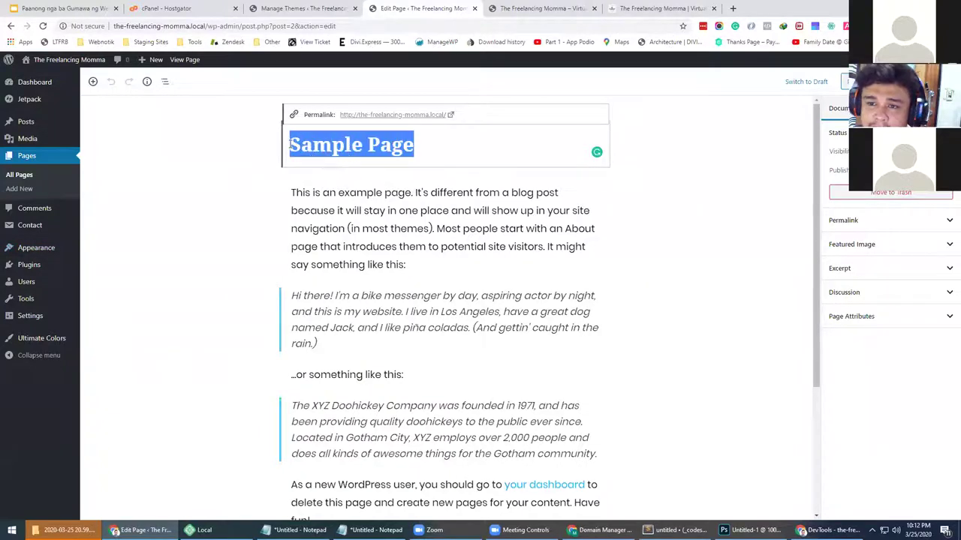
pyautogui.write('Vert')
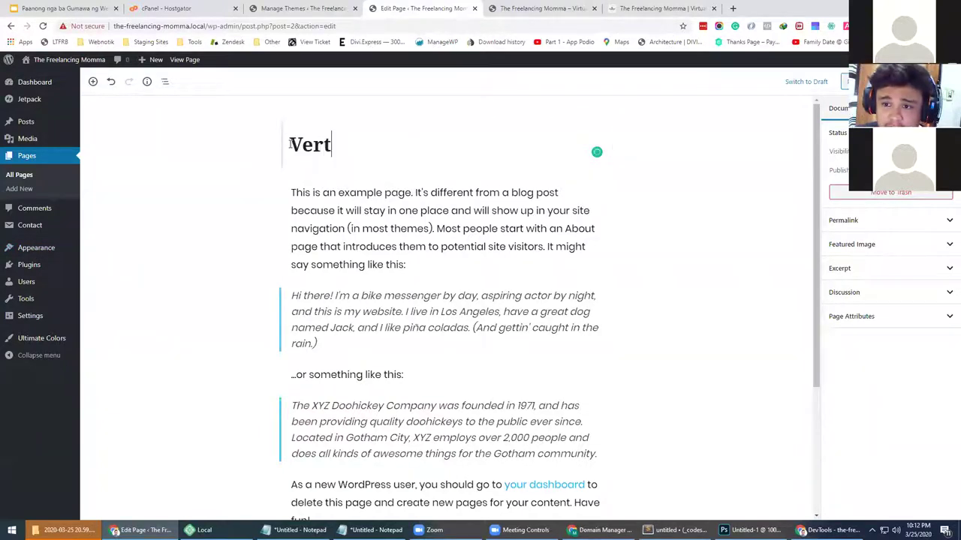
pyautogui.press('BackSpace')
pyautogui.press('BackSpace')
pyautogui.write('irtuall')
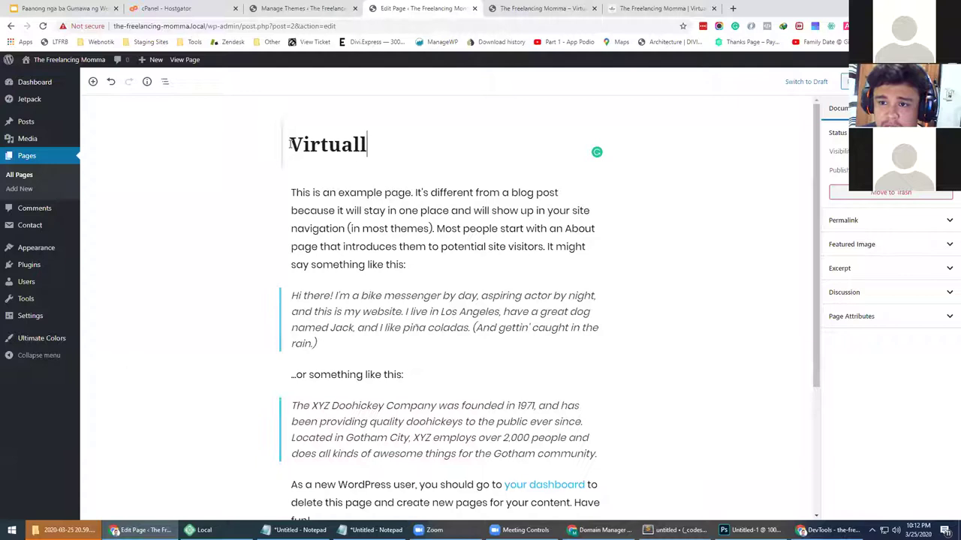
pyautogui.press('BackSpace')
pyautogui.write(' Services')
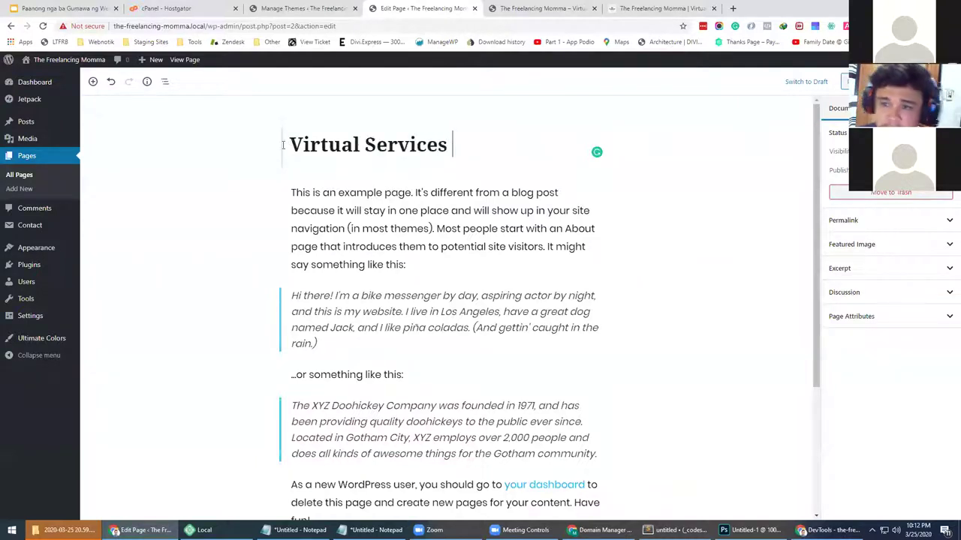
pyautogui.press('BackSpace')
# Replace the first example paragraph with the copied Hello introduction
pyautogui.click(396, 216)
pyautogui.hotkey('ctrl', 'a')
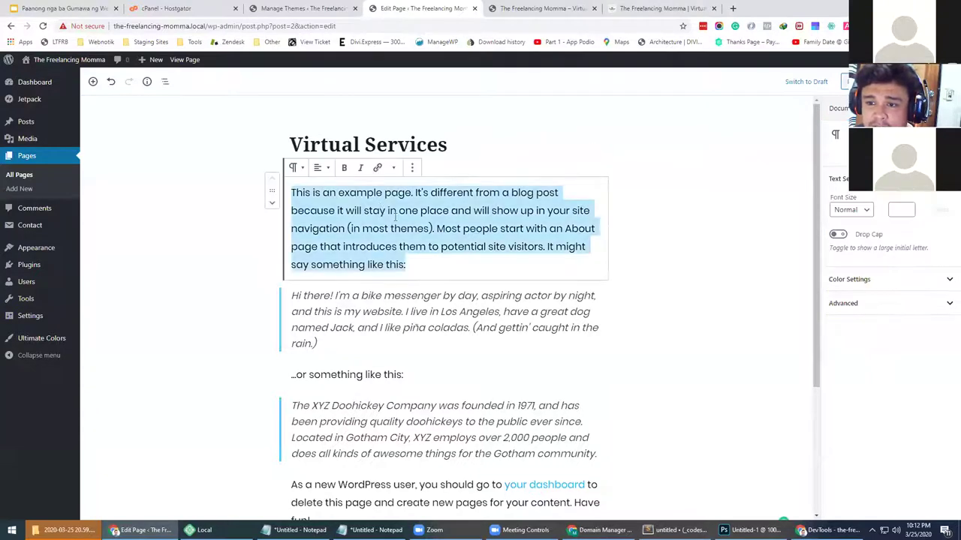
pyautogui.hotkey('ctrl', 'v')
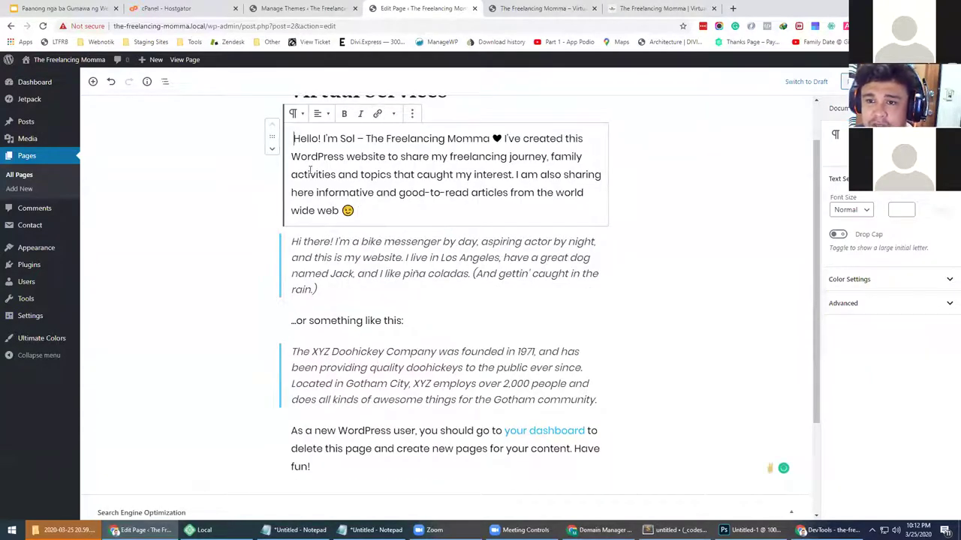
pyautogui.press('Delete')
# Remove the bike messenger quote and the '…or something like this' paragraph
pyautogui.click(303, 251)
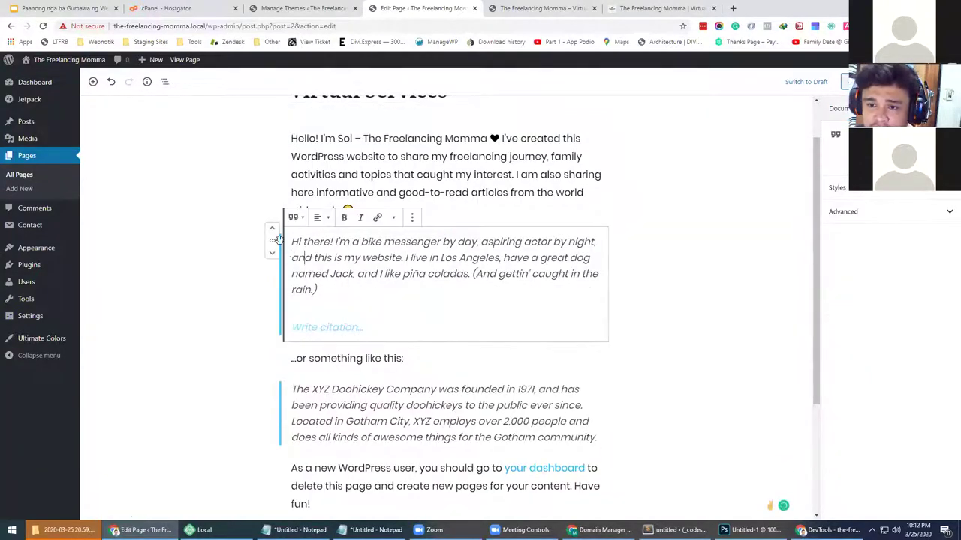
pyautogui.click(412, 218)
pyautogui.click(425, 377)
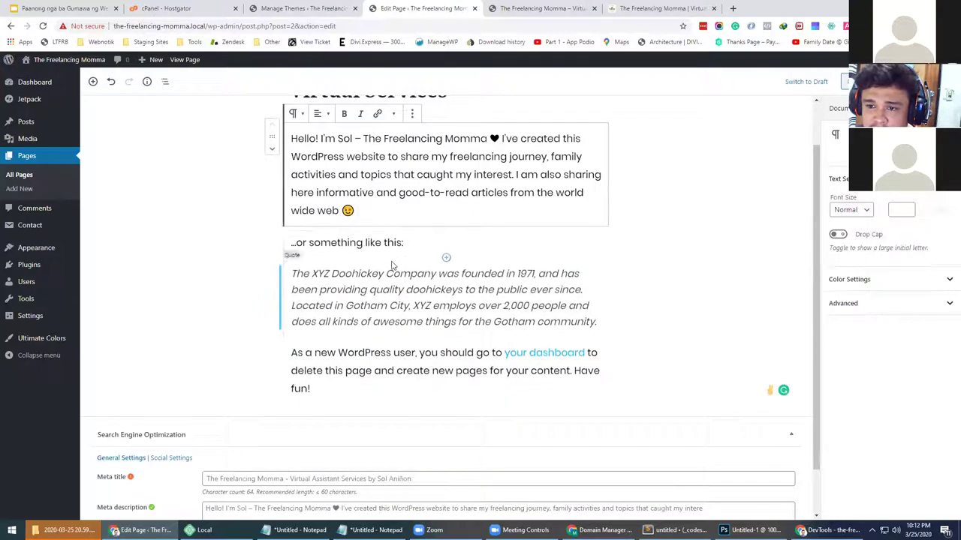
pyautogui.click(406, 241)
pyautogui.click(412, 218)
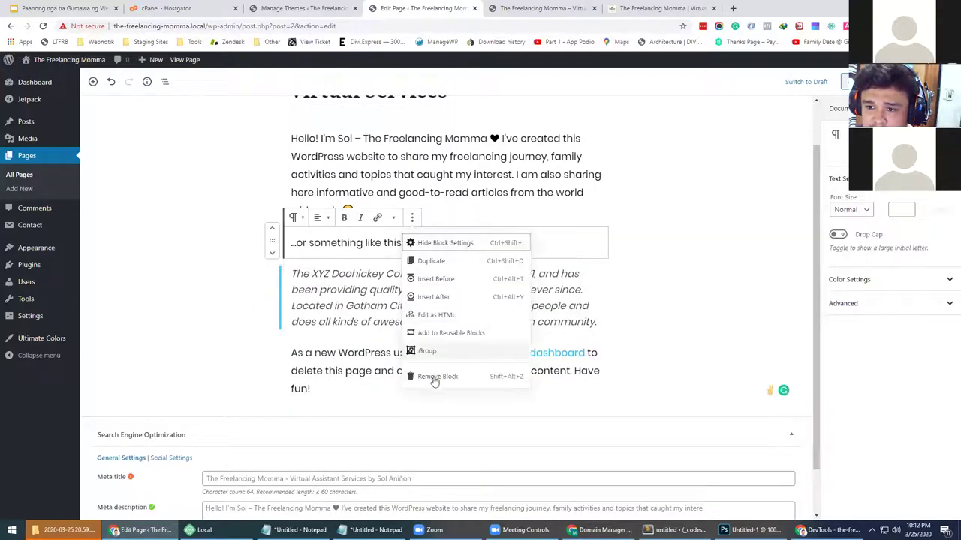
pyautogui.click(491, 382)
# Remove the XYZ Doohickey quote and 'As a new WordPress user' paragraph, then save the page
pyautogui.moveTo(491, 382); pyautogui.dragTo(415, 237)
pyautogui.click(406, 302)
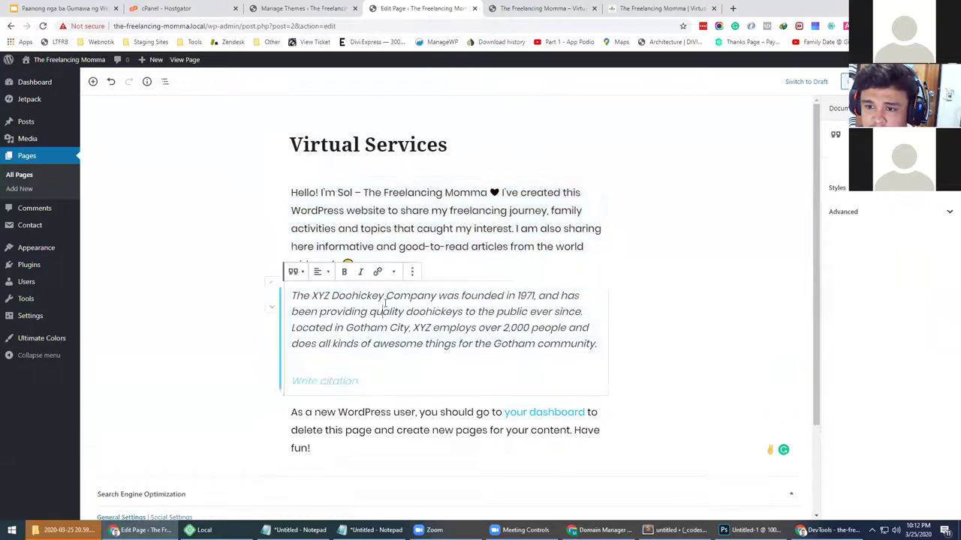
pyautogui.click(411, 272)
pyautogui.click(427, 430)
pyautogui.click(420, 315)
pyautogui.click(416, 271)
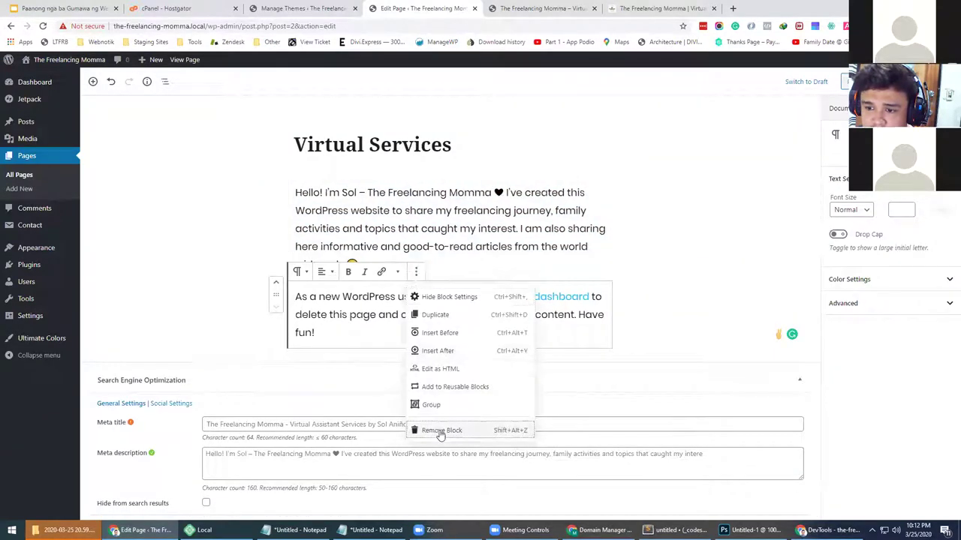
pyautogui.click(441, 430)
pyautogui.hotkey('ctrl', 's')
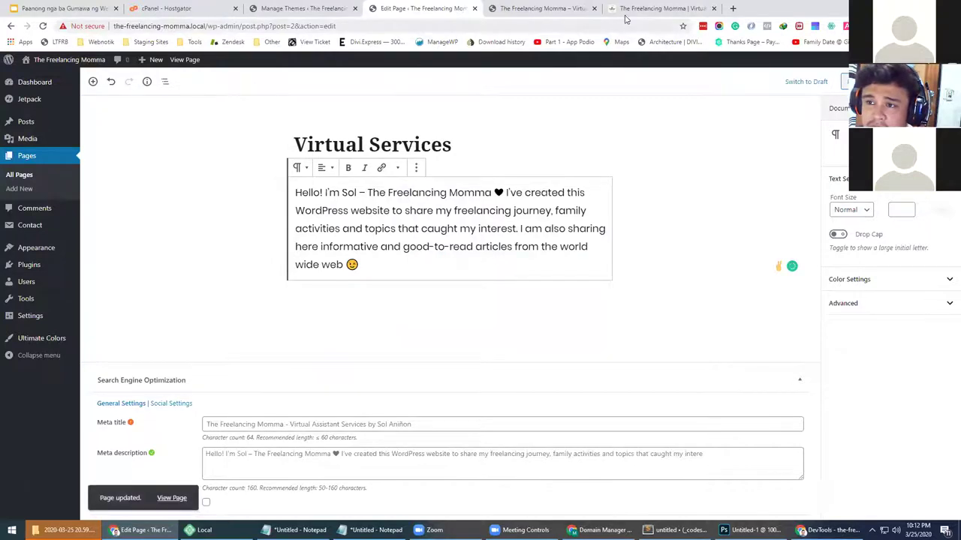
pyautogui.click(555, 7)
# Reload the homepage and check the VIRTUAL SERVICES heading, Hello intro and contact form's Message field
pyautogui.press('F5')
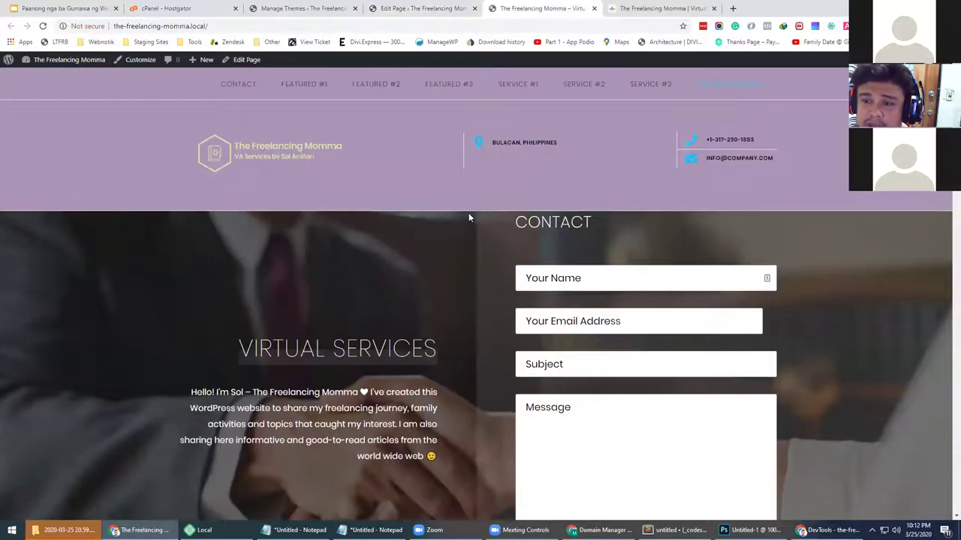
pyautogui.scroll(-3, 409, 273)
pyautogui.moveTo(261, 255); pyautogui.dragTo(452, 273)
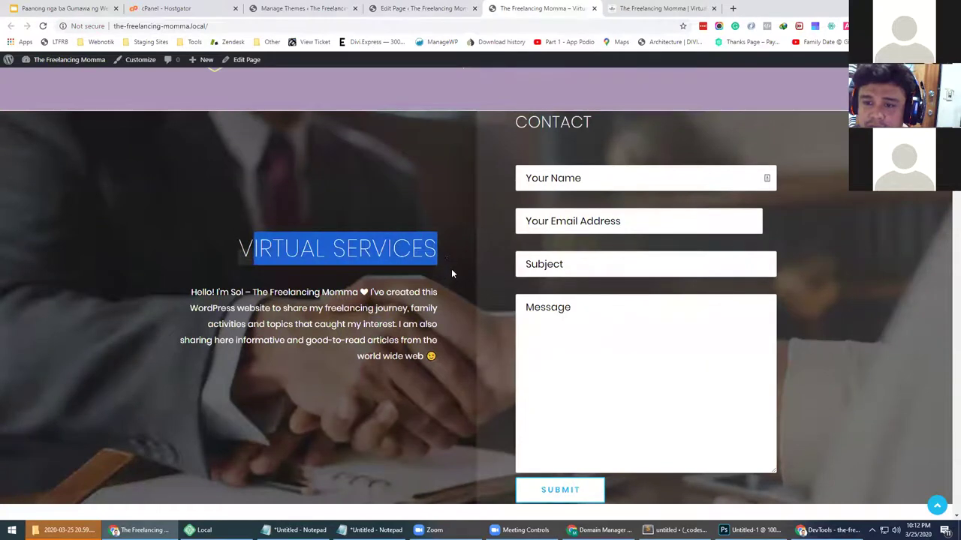
pyautogui.click(349, 287)
pyautogui.scroll(2, 390, 319)
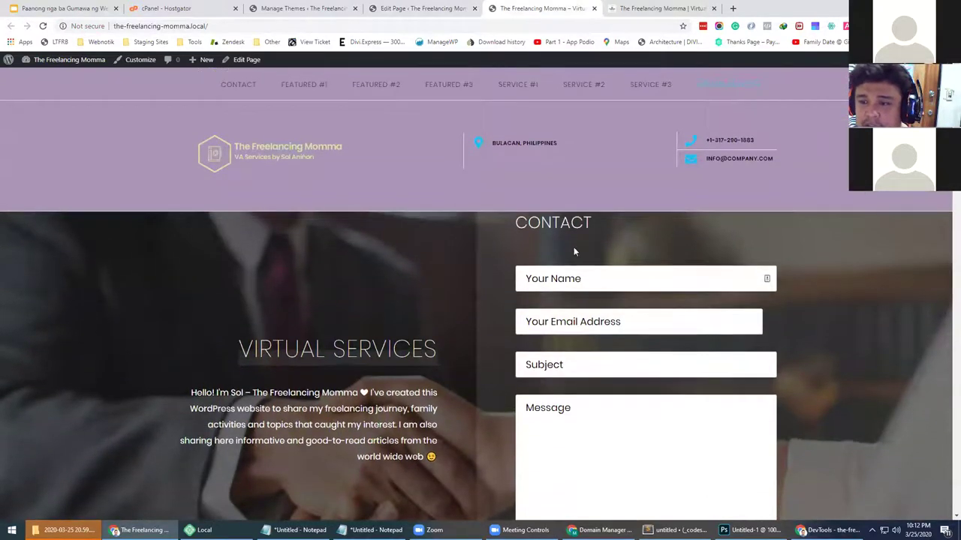
pyautogui.scroll(-4, 574, 252)
pyautogui.scroll(3, 600, 165)
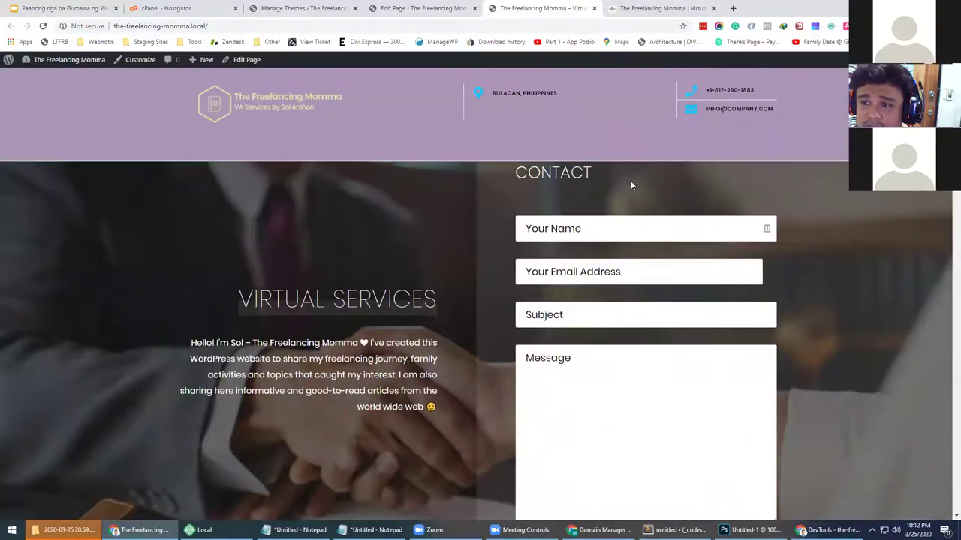
pyautogui.scroll(-2, 607, 238)
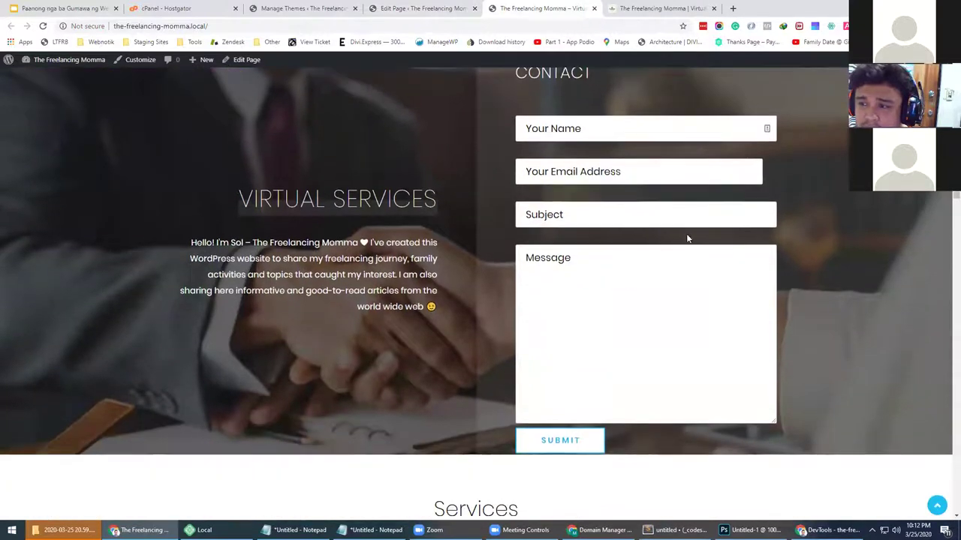
pyautogui.click(712, 161)
pyautogui.click(639, 281)
pyautogui.rightClick(619, 287)
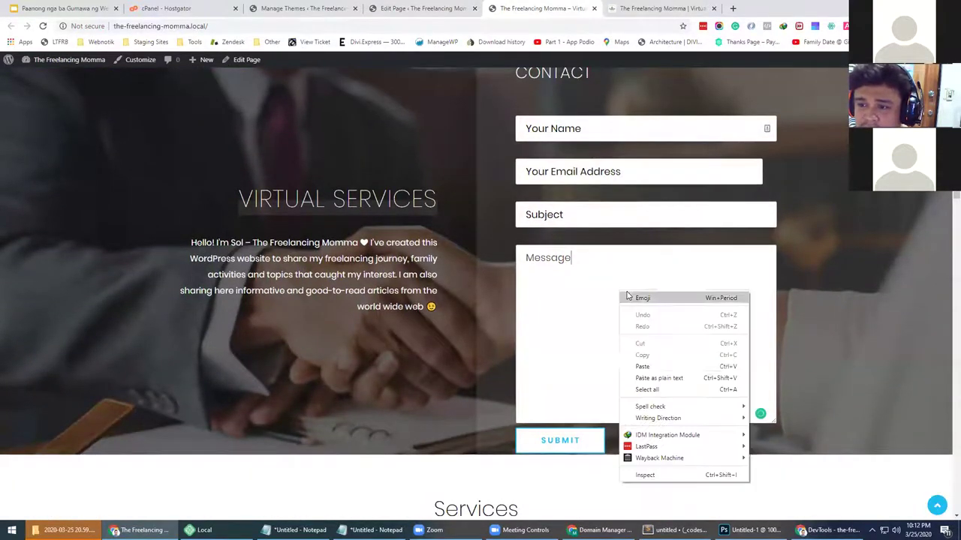
# Inspect the contact form's Message field and review its styles and computed sizes in DevTools
pyautogui.click(645, 476)
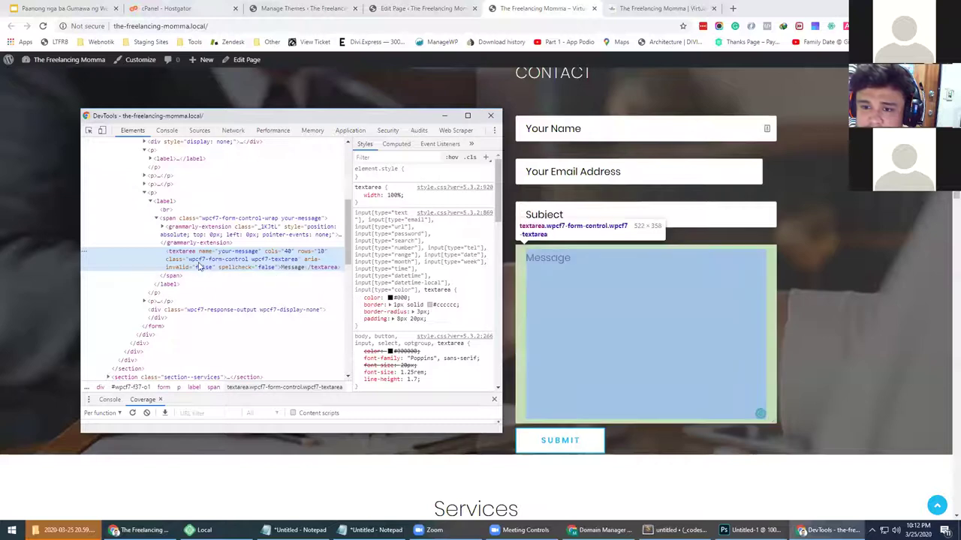
pyautogui.scroll(-2, 409, 246)
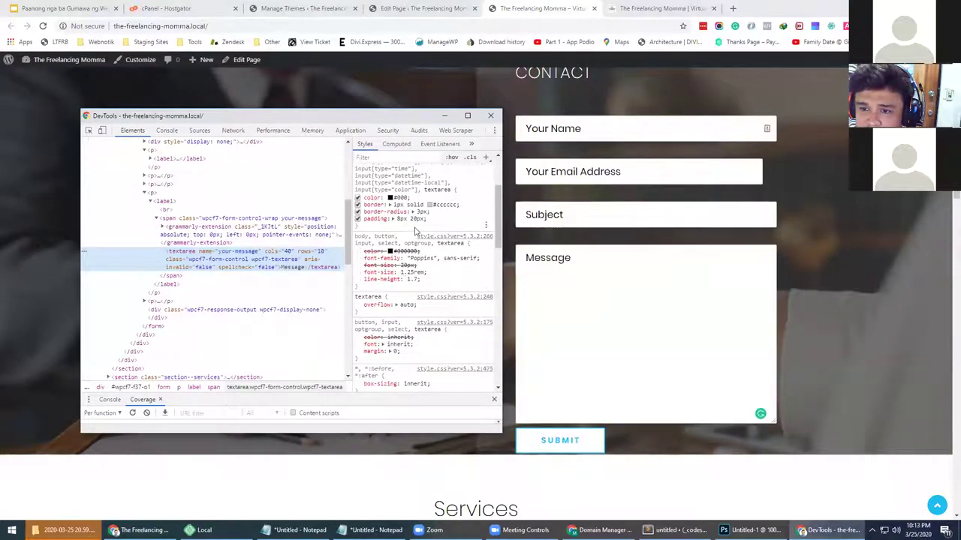
pyautogui.scroll(-4, 404, 211)
pyautogui.scroll(-1, 404, 233)
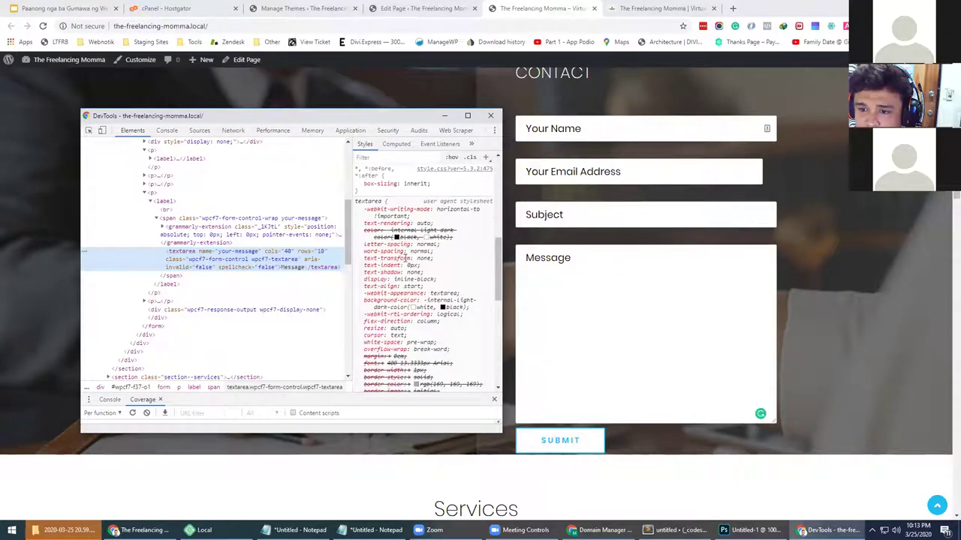
pyautogui.scroll(7, 403, 279)
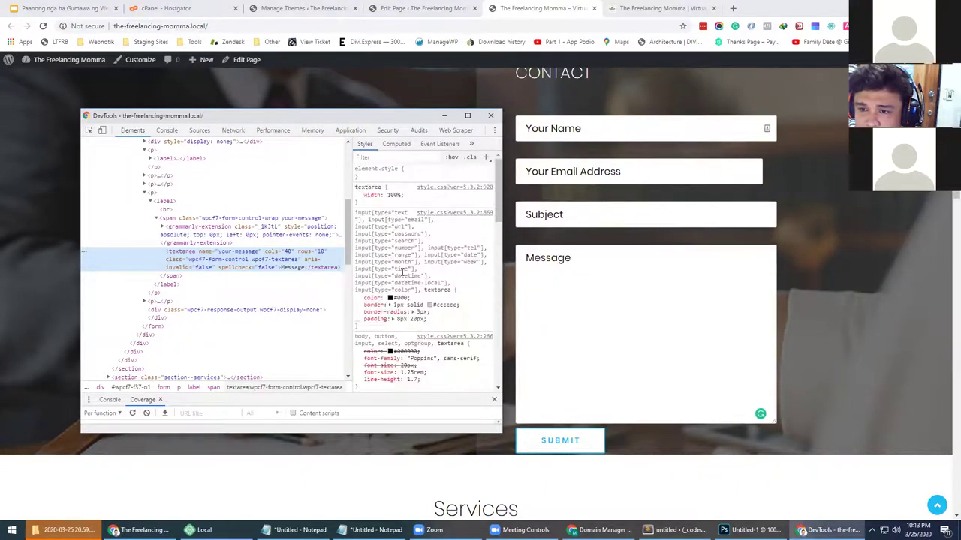
pyautogui.scroll(-6, 399, 270)
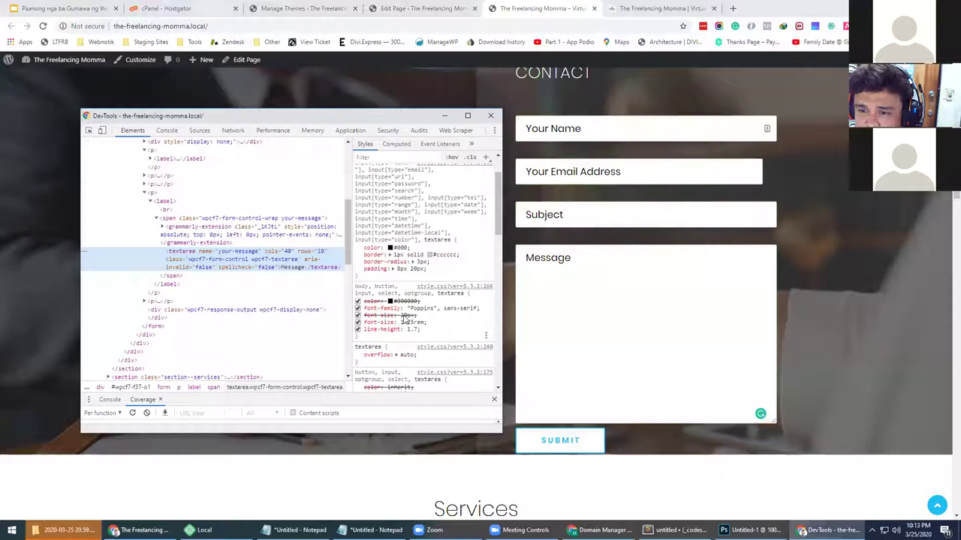
pyautogui.scroll(-2, 395, 270)
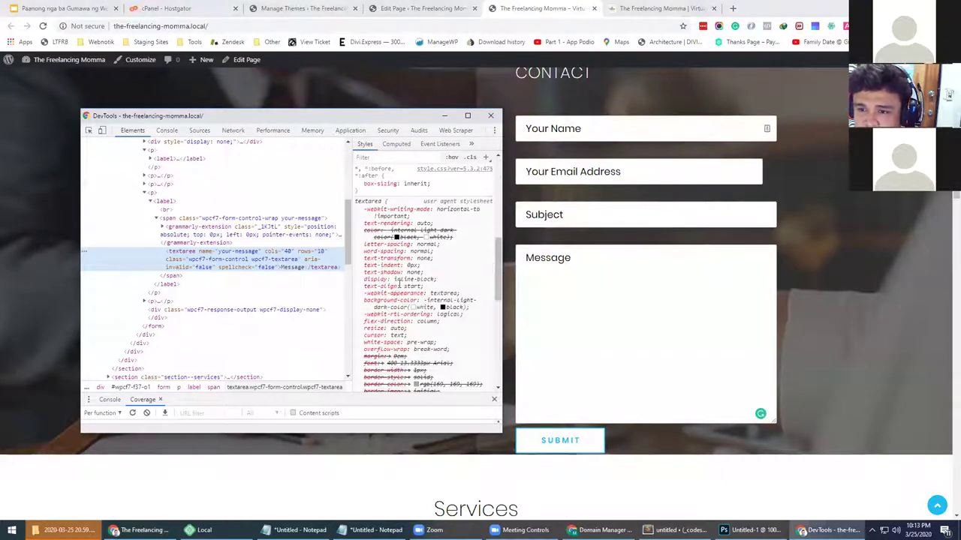
pyautogui.scroll(-6, 397, 281)
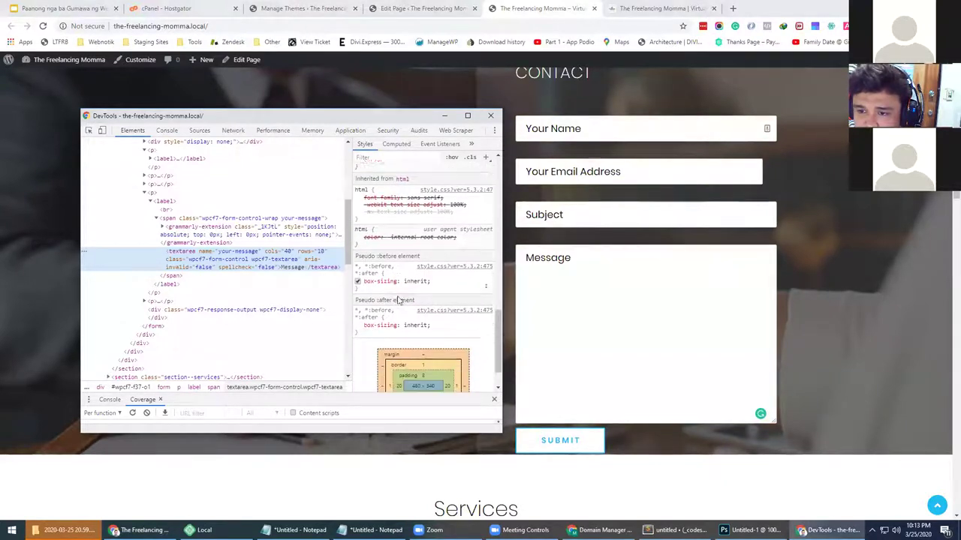
pyautogui.scroll(-1, 399, 301)
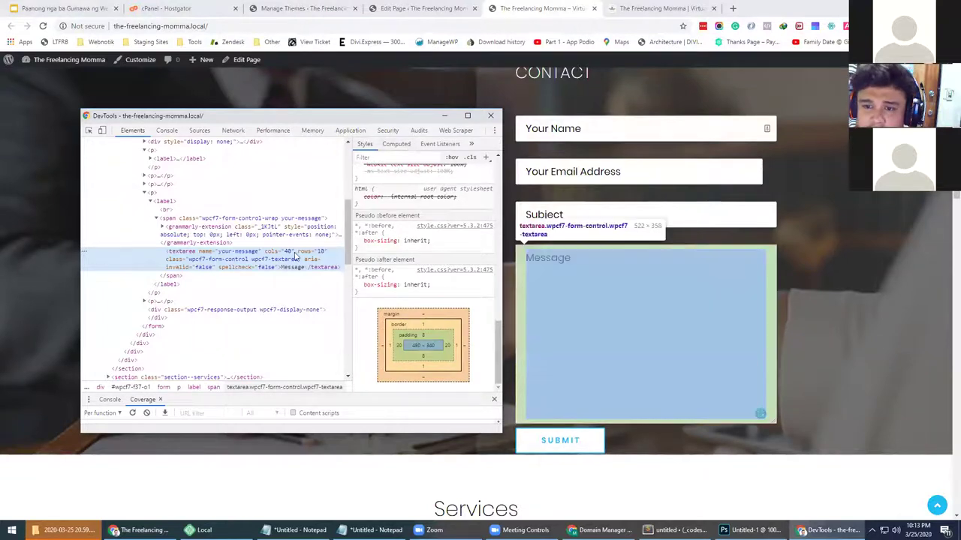
pyautogui.click(397, 143)
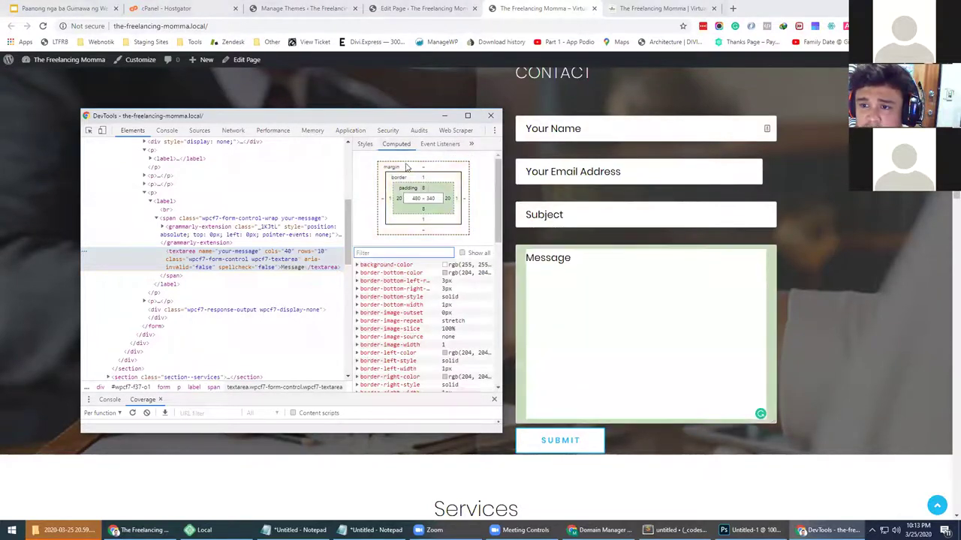
pyautogui.click(365, 143)
pyautogui.scroll(5, 383, 180)
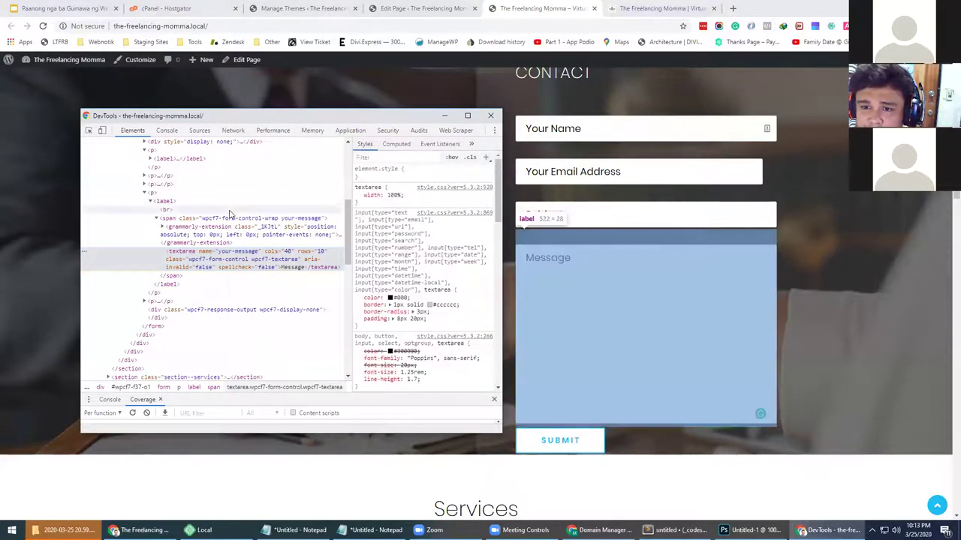
pyautogui.scroll(3, 221, 217)
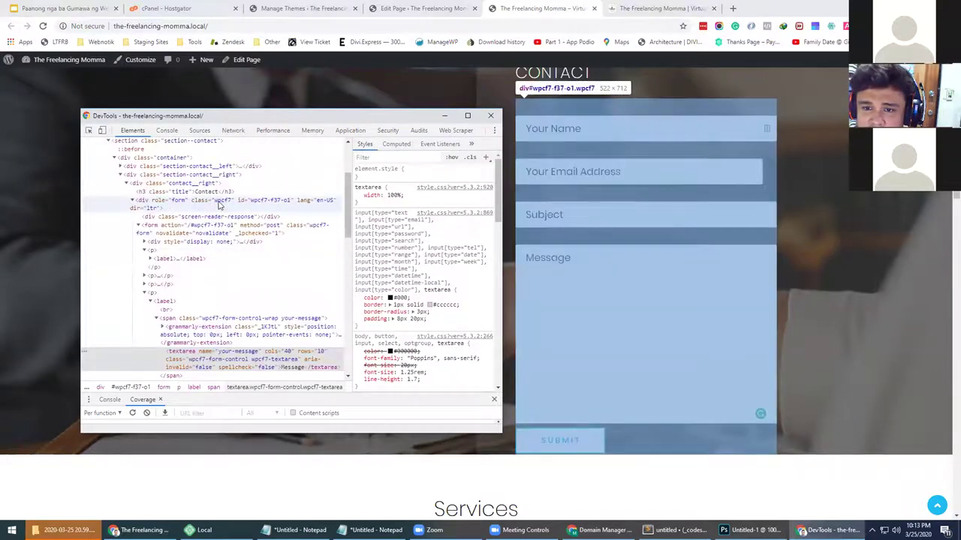
# Add a new .wpcf7 textarea rule with max-height: 200px and select it for copying
pyautogui.click(220, 203)
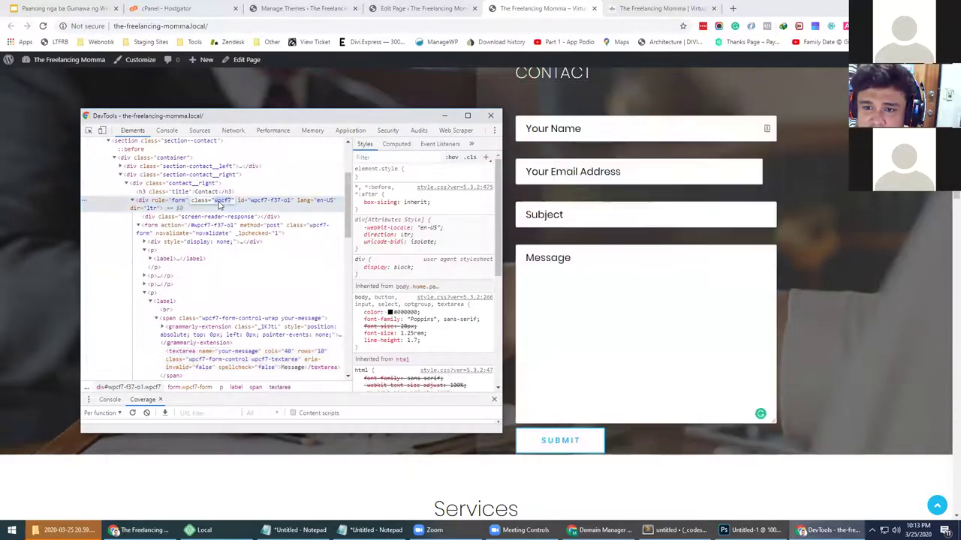
pyautogui.click(486, 158)
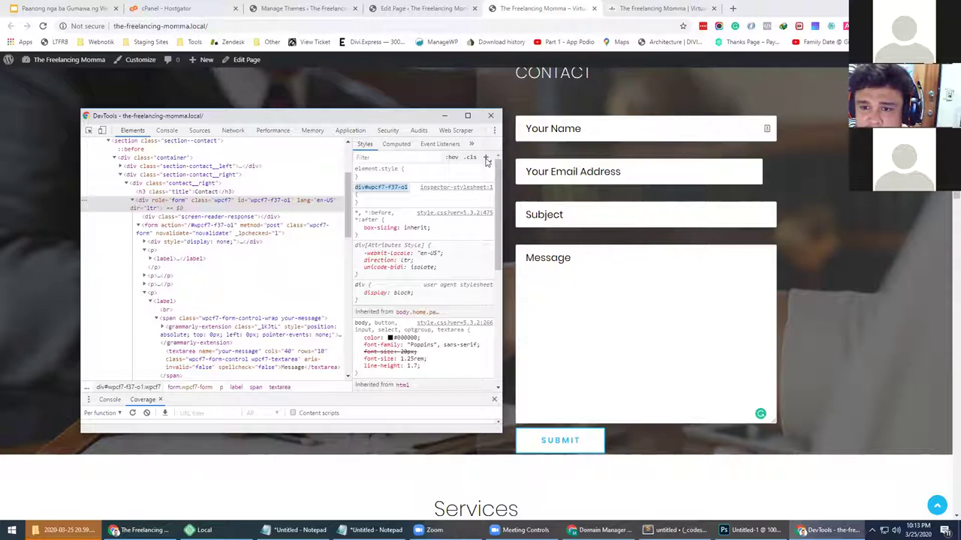
pyautogui.write('.wpcf7 textarea')
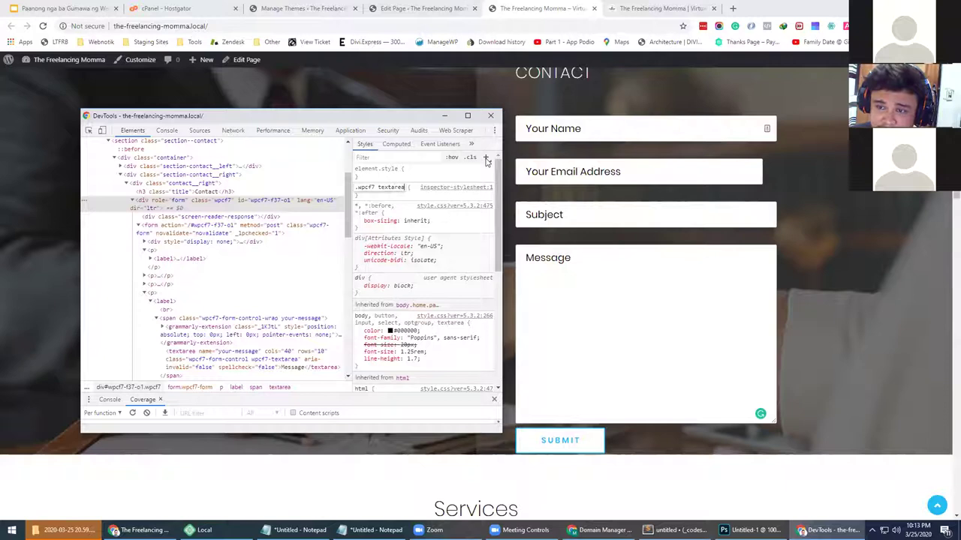
pyautogui.press('Return')
pyautogui.write('max-width:')
pyautogui.press('BackSpace')
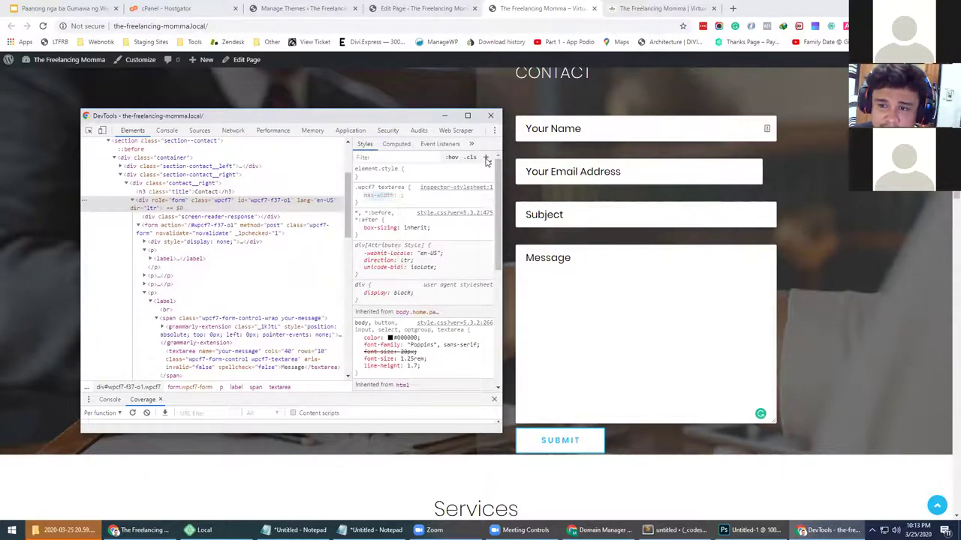
pyautogui.write(':')
pyautogui.press('BackSpace')
pyautogui.press('BackSpace')
pyautogui.press('BackSpace')
pyautogui.press('BackSpace')
pyautogui.press('BackSpace')
pyautogui.press('BackSpace')
pyautogui.press('BackSpace')
pyautogui.press('BackSpace')
pyautogui.press('BackSpace')
pyautogui.write('max-h')
pyautogui.press('Tab')
pyautogui.write('200')
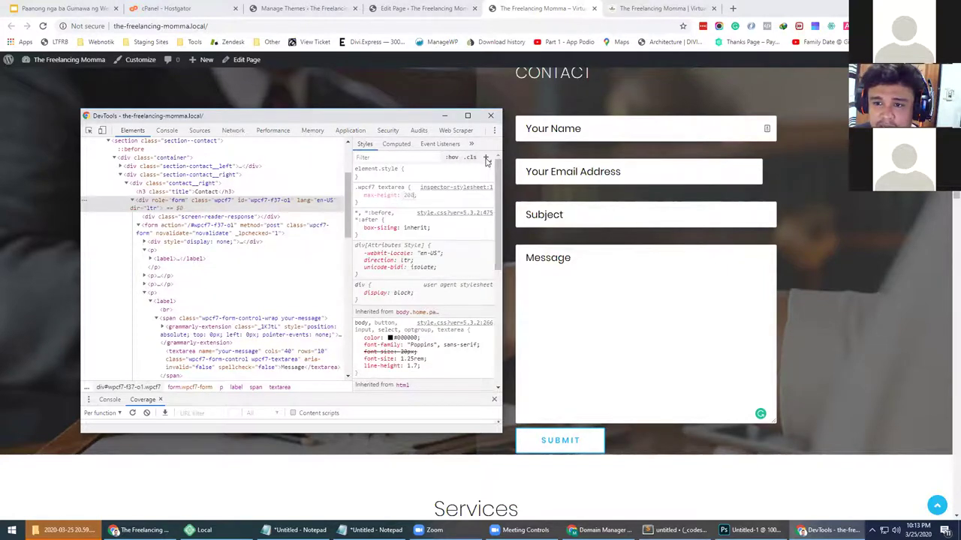
pyautogui.write('px')
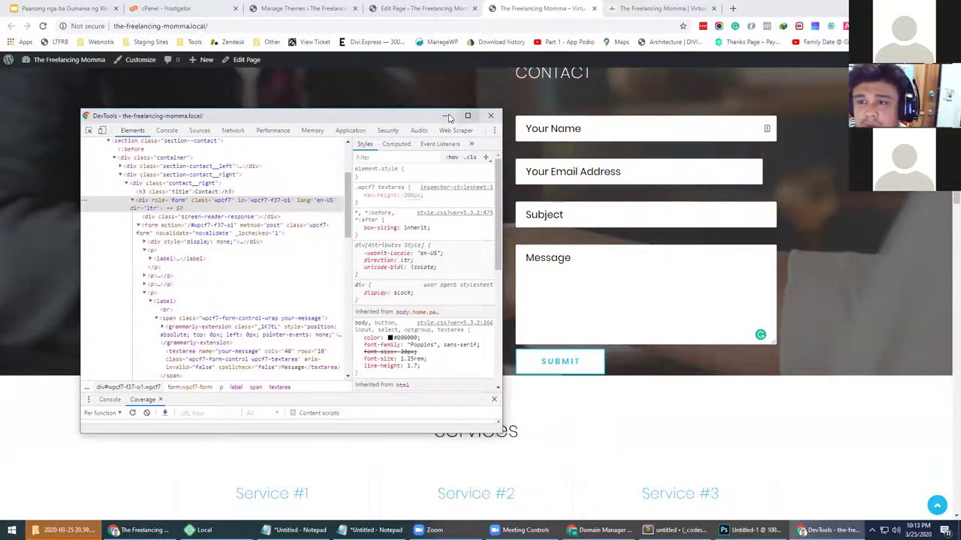
pyautogui.moveTo(412, 122); pyautogui.dragTo(336, 198)
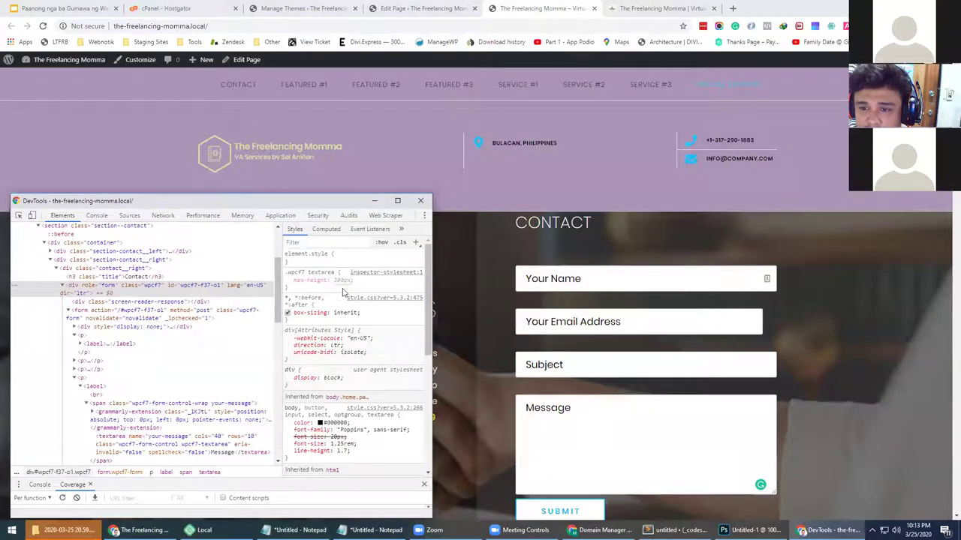
pyautogui.click(286, 272)
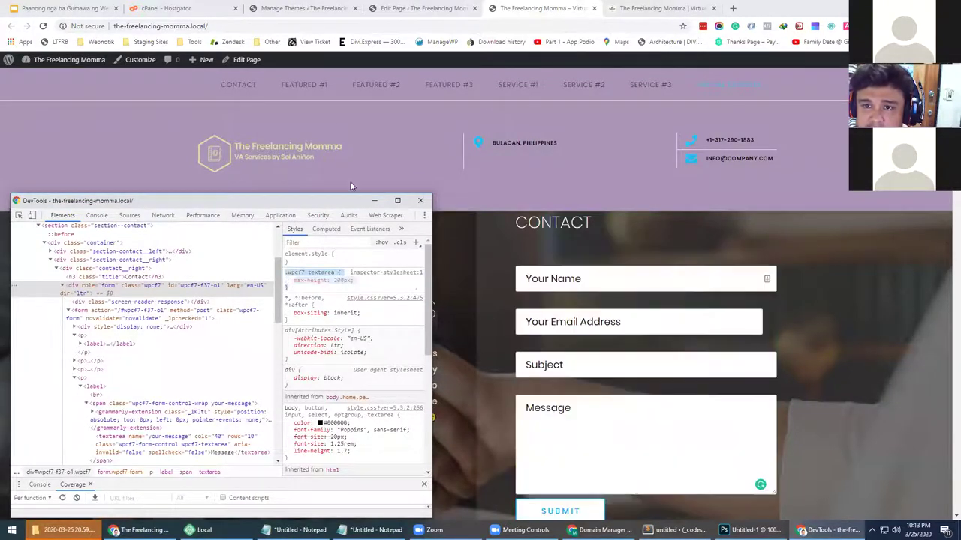
pyautogui.click(292, 9)
# Paste the .wpcf7 textarea max-height: 200px rule into Custom CSS and update it
pyautogui.click(37, 302)
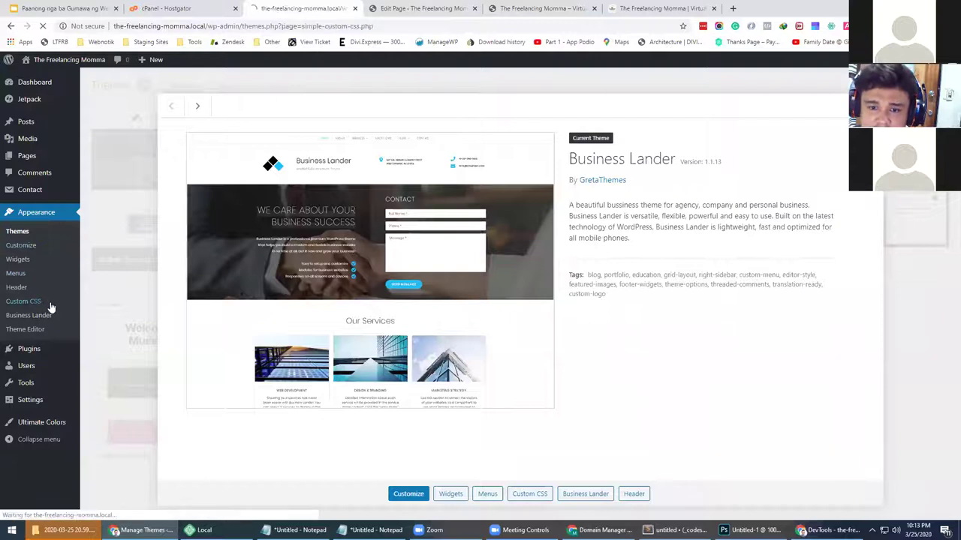
pyautogui.click(160, 228)
pyautogui.write('.wpcf7 textarea {     max-height: 200px; }')
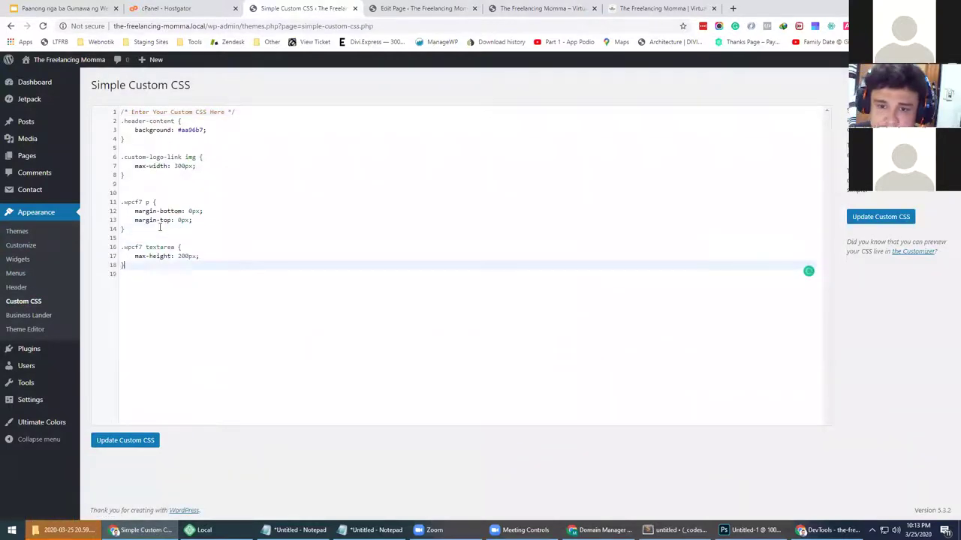
pyautogui.click(124, 440)
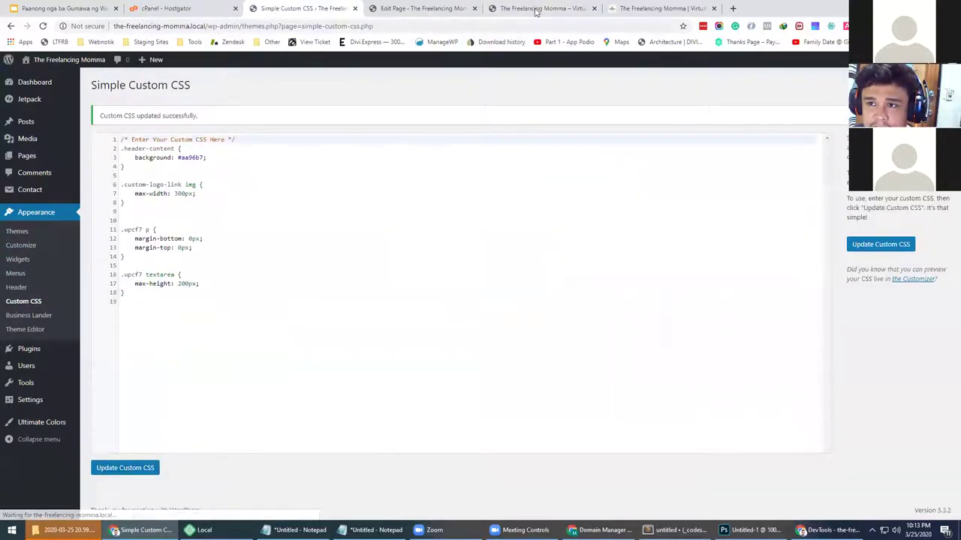
# Check the shortened Message box on the live homepage, revisiting the theme details and page editor
pyautogui.click(538, 9)
pyautogui.scroll(-2, 361, 277)
pyautogui.moveTo(440, 275); pyautogui.dragTo(188, 204)
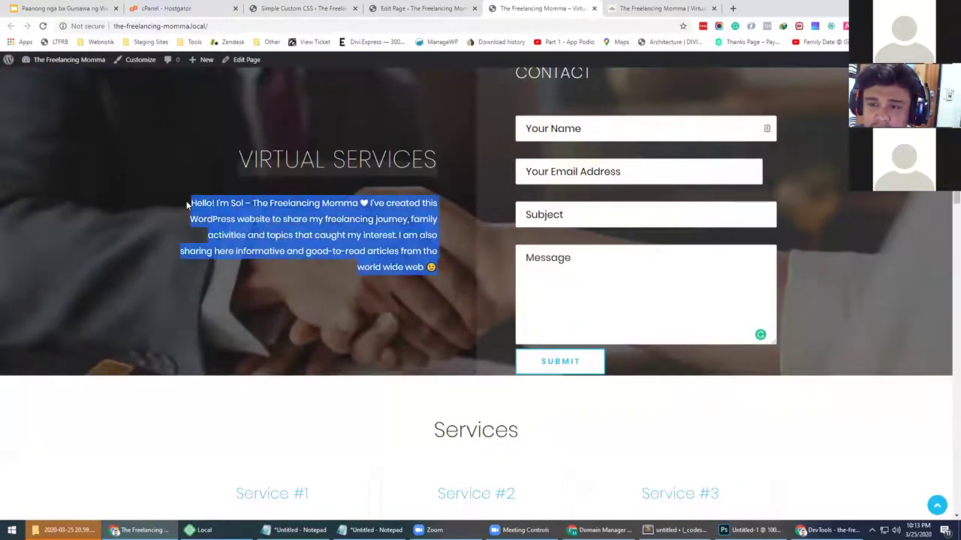
pyautogui.click(298, 9)
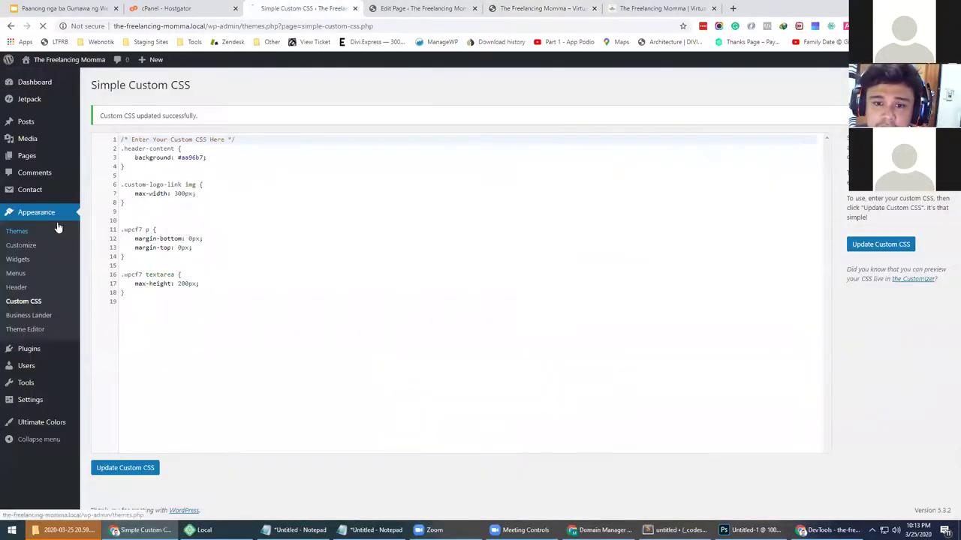
pyautogui.click(56, 230)
pyautogui.click(246, 208)
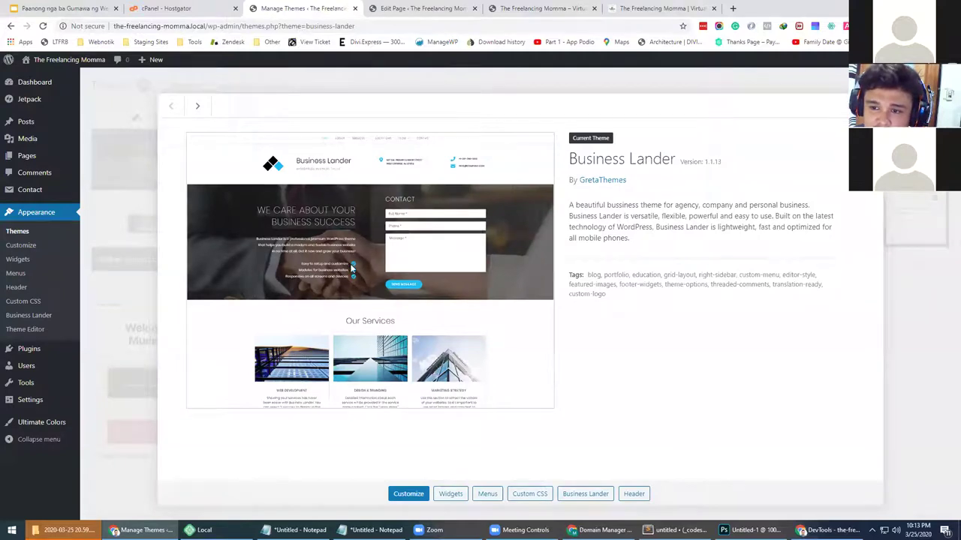
pyautogui.click(430, 7)
pyautogui.click(546, 8)
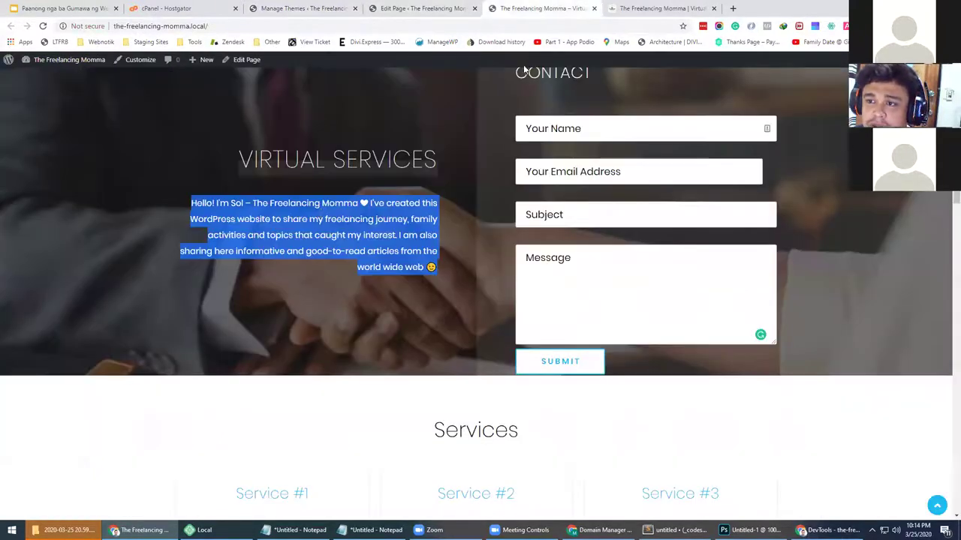
pyautogui.click(371, 302)
pyautogui.scroll(2, 492, 220)
pyautogui.scroll(-2, 525, 222)
pyautogui.scroll(2, 583, 218)
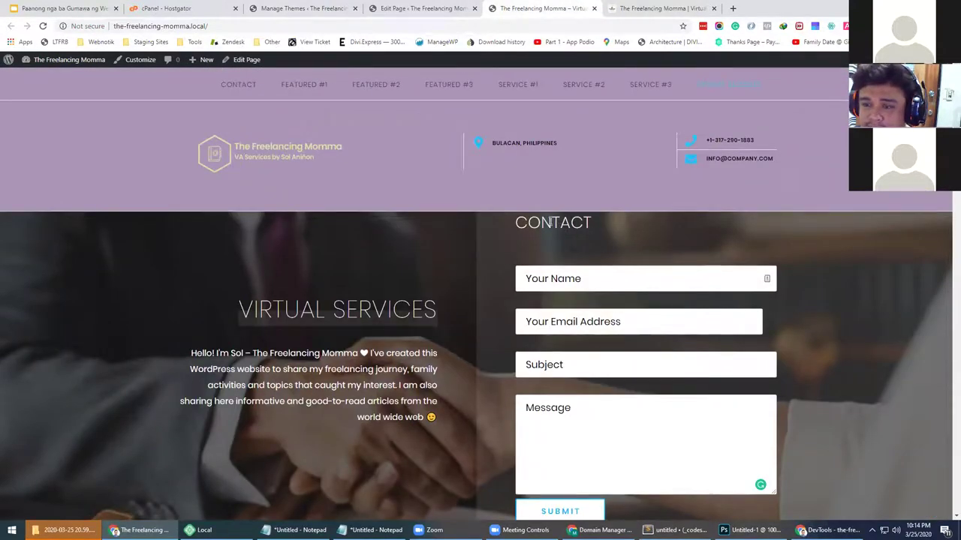
# Inspect the CONTACT heading and start a new .contact_right style rule
pyautogui.doubleClick(550, 223)
pyautogui.rightClick(552, 222)
pyautogui.click(587, 304)
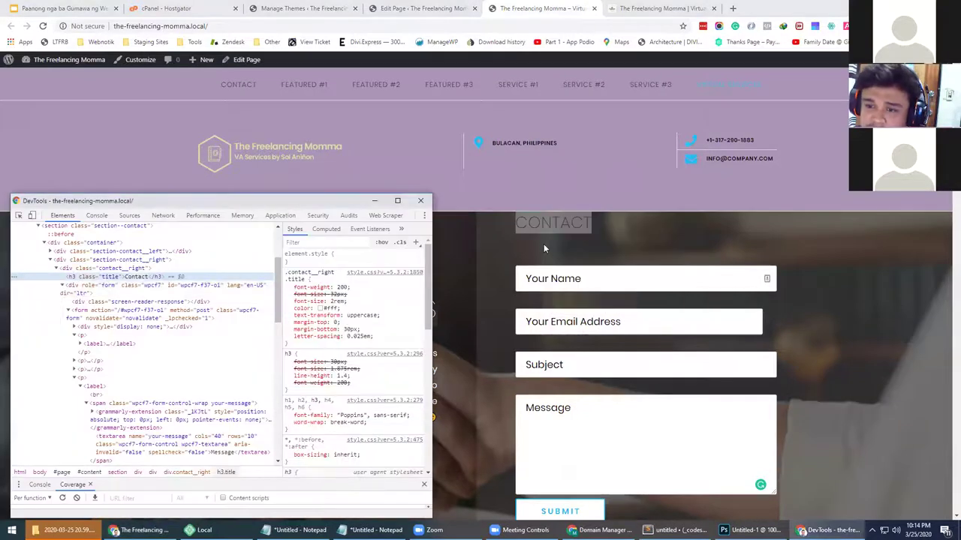
pyautogui.click(133, 270)
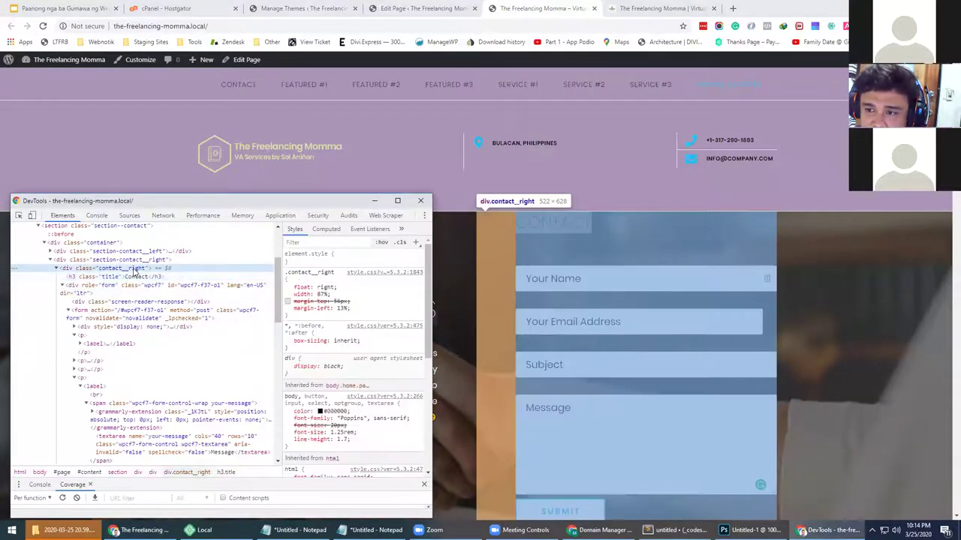
pyautogui.click(416, 242)
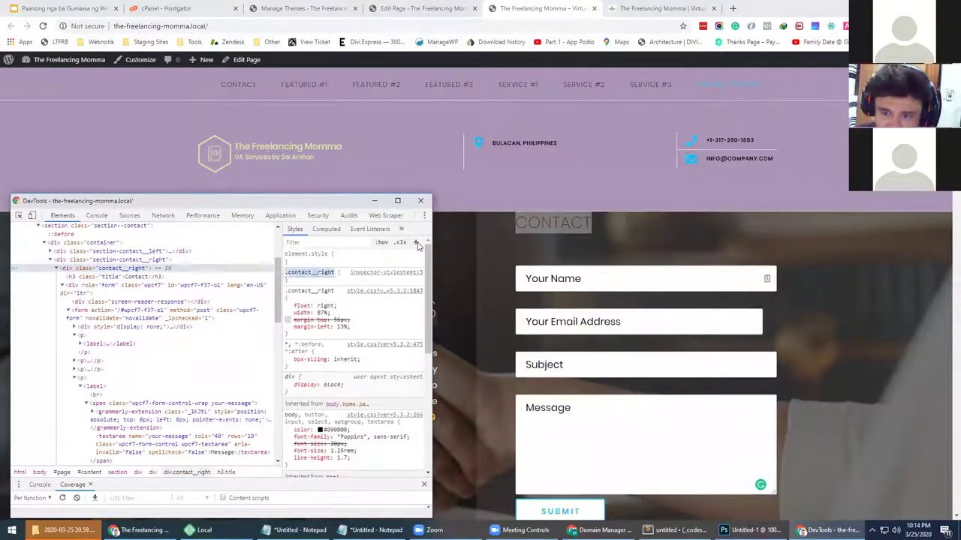
pyautogui.press('Return')
# Give the .contact_right column padding-top: 50px
pyautogui.write('margin')
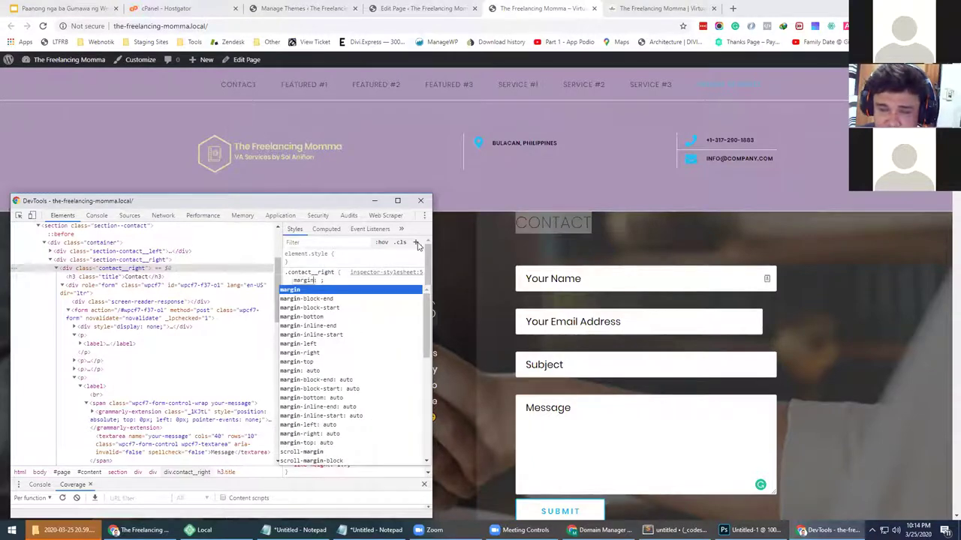
pyautogui.press('BackSpace')
pyautogui.press('BackSpace')
pyautogui.press('BackSpace')
pyautogui.press('BackSpace')
pyautogui.press('BackSpace')
pyautogui.press('BackSpace')
pyautogui.write('padding')
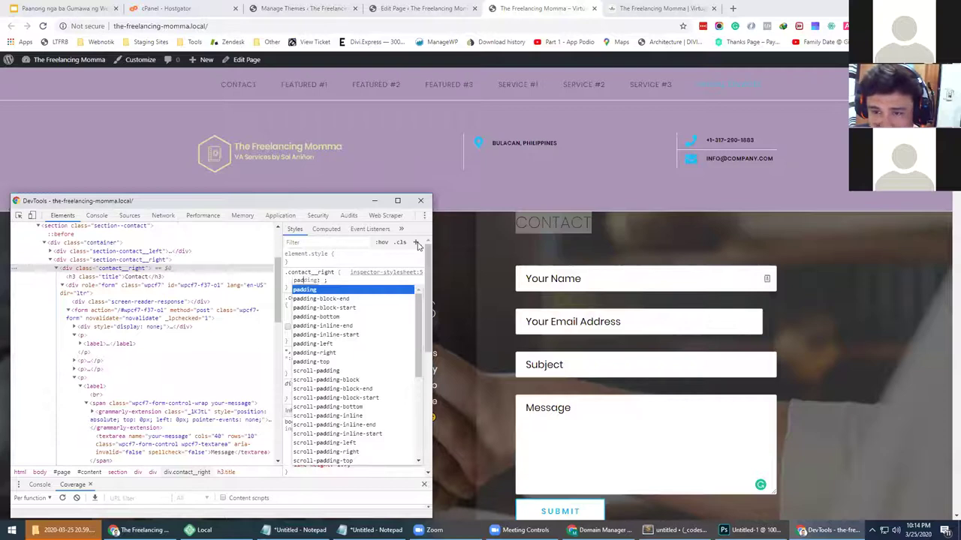
pyautogui.press('BackSpace')
pyautogui.write('g')
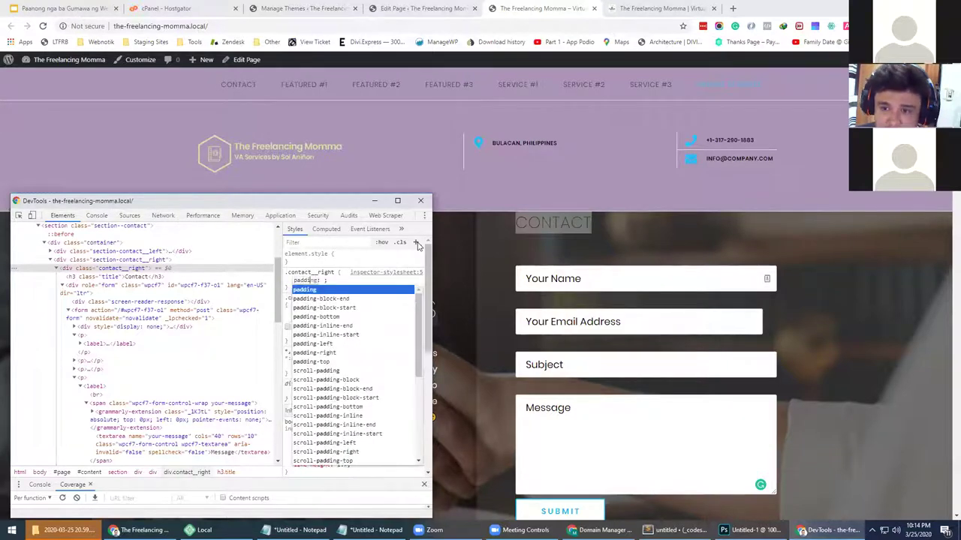
pyautogui.press('BackSpace')
pyautogui.write('g')
pyautogui.press('BackSpace')
pyautogui.write('g')
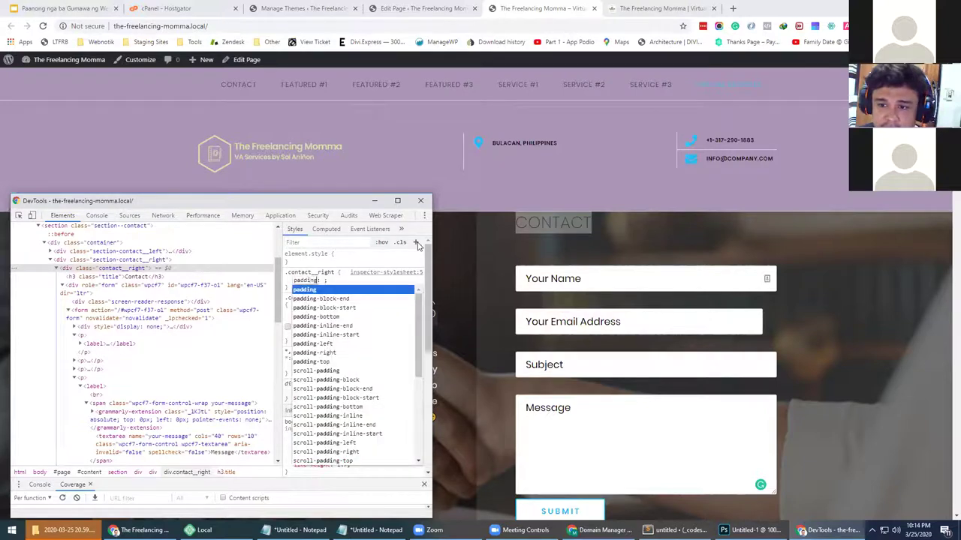
pyautogui.write('-to')
pyautogui.press('Return')
pyautogui.write('50px')
pyautogui.press('Return')
# Add padding-bottom: 50px and select the whole .contact_right rule to copy it
pyautogui.write('padding')
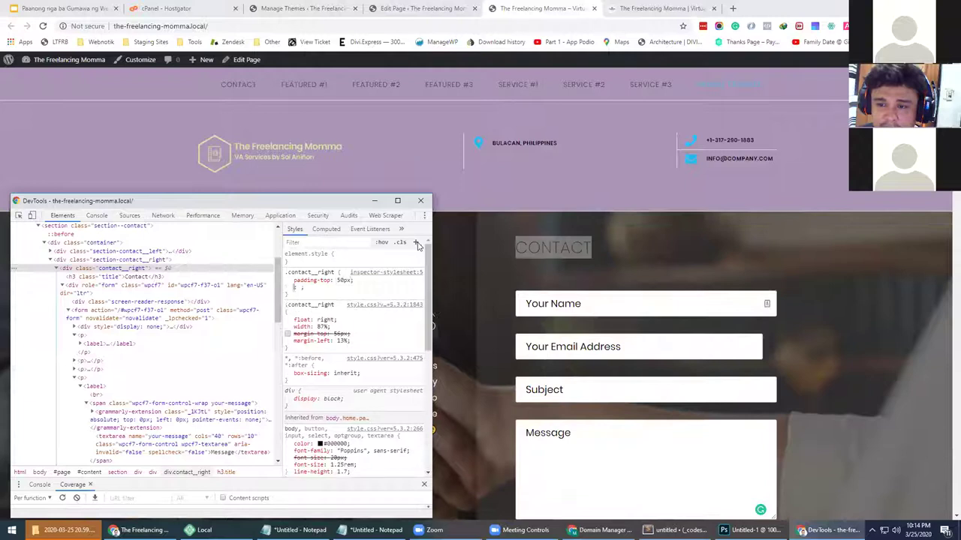
pyautogui.write('-b')
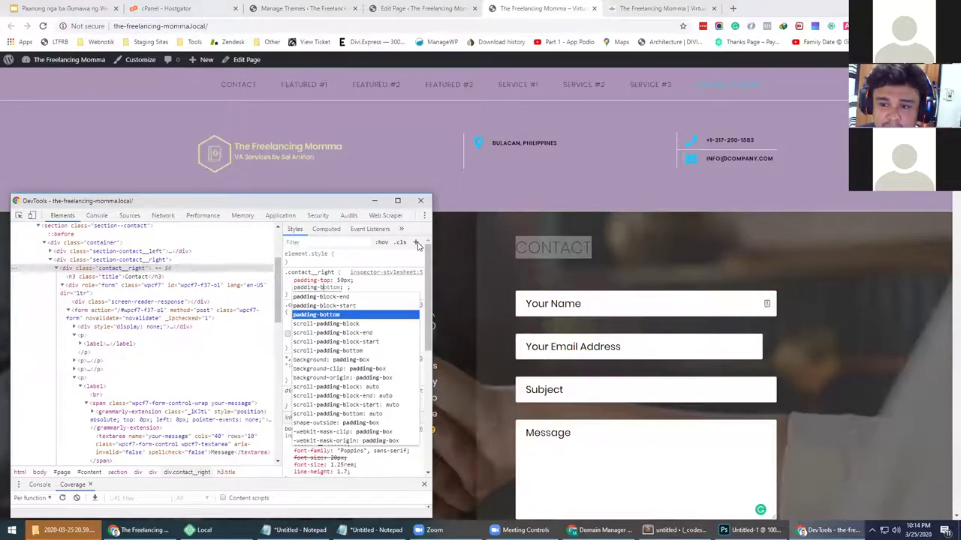
pyautogui.press('Return')
pyautogui.write('50px')
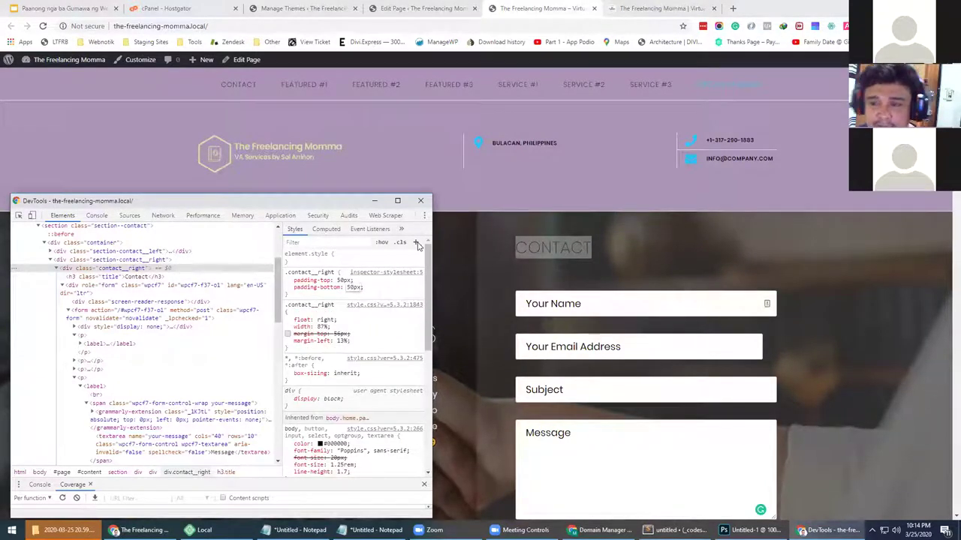
pyautogui.moveTo(365, 288); pyautogui.dragTo(286, 272)
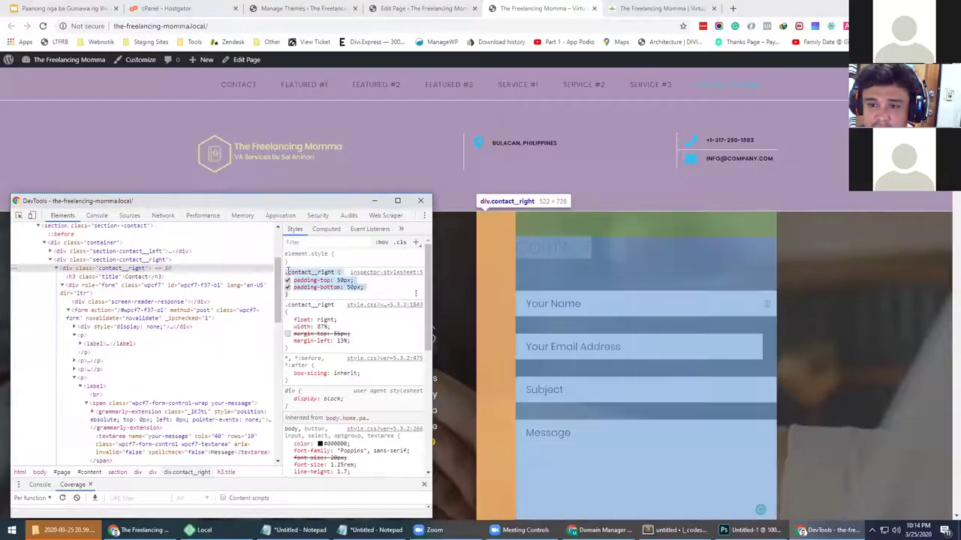
pyautogui.click(531, 366)
# Open the theme's Custom CSS editor from the theme management page
pyautogui.scroll(-3, 531, 366)
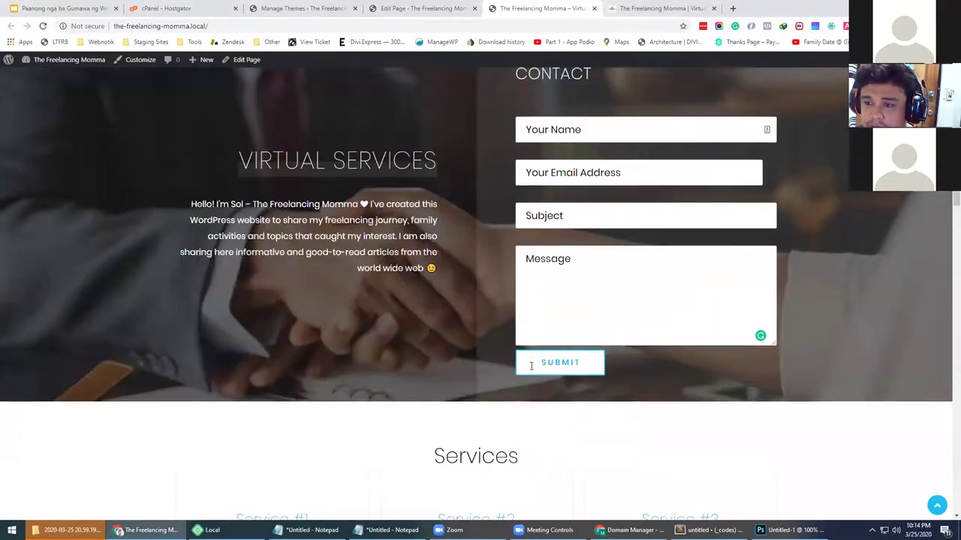
pyautogui.scroll(3, 531, 365)
pyautogui.click(300, 8)
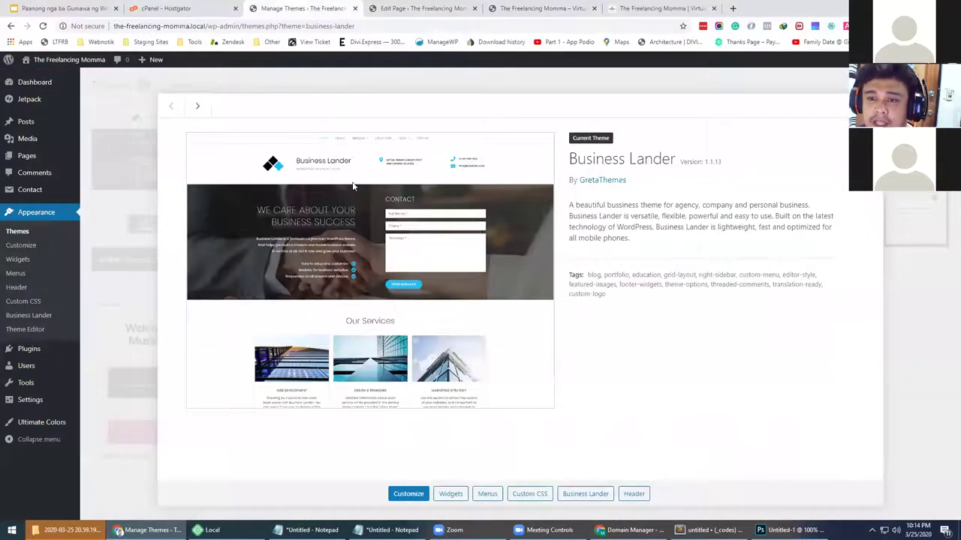
pyautogui.click(405, 8)
pyautogui.click(300, 9)
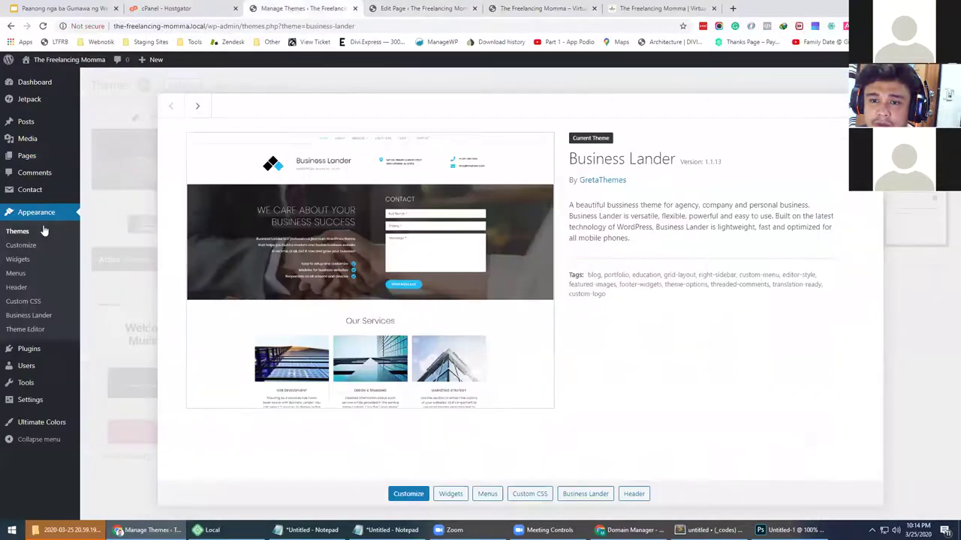
pyautogui.click(29, 302)
# Paste the .contact__right 50px top/bottom padding rule after the logo rule, save, and return to the homepage
pyautogui.click(182, 211)
pyautogui.click(135, 184)
pyautogui.click(136, 174)
pyautogui.press('Return')
pyautogui.write('.contact__right {     padding-top: 50px;     padding-bottom: 50px; }')
pyautogui.click(118, 441)
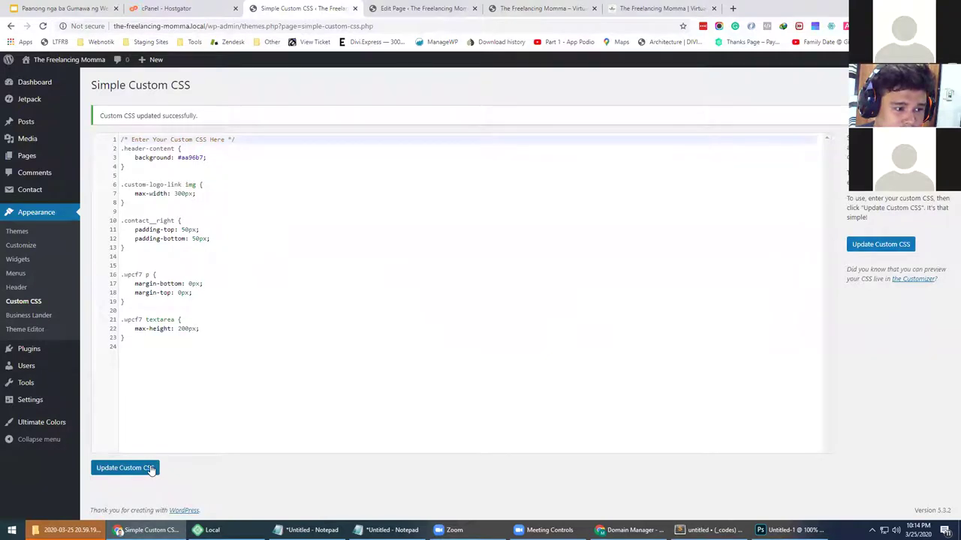
pyautogui.hotkey('ctrl', 'Tab')
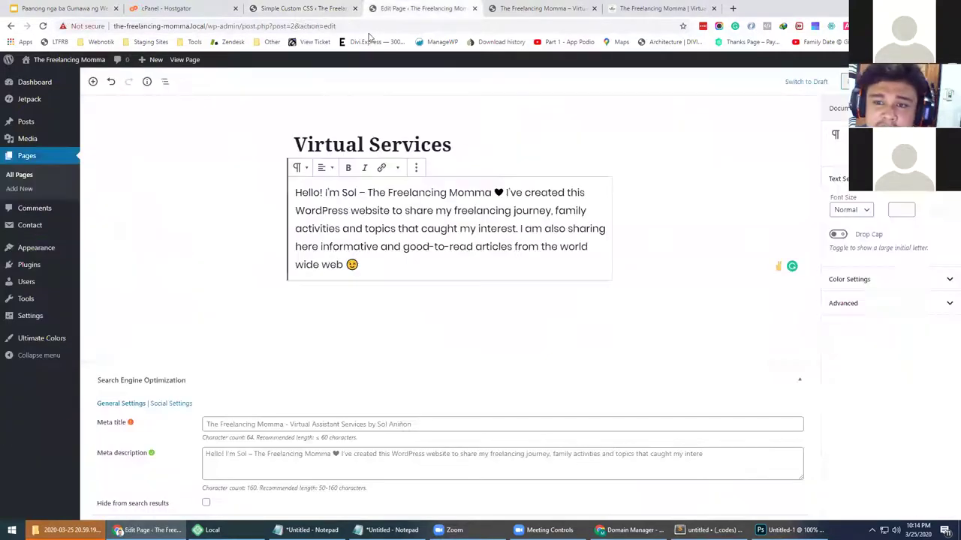
pyautogui.hotkey('ctrl', 'Tab')
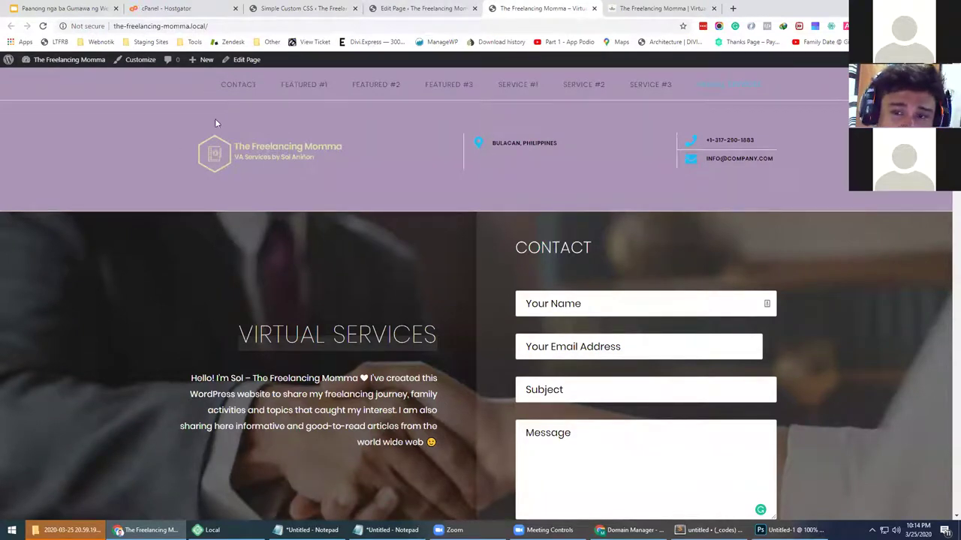
# Open the element inspector on the page and close it again, twice
pyautogui.rightClick(118, 171)
pyautogui.click(136, 348)
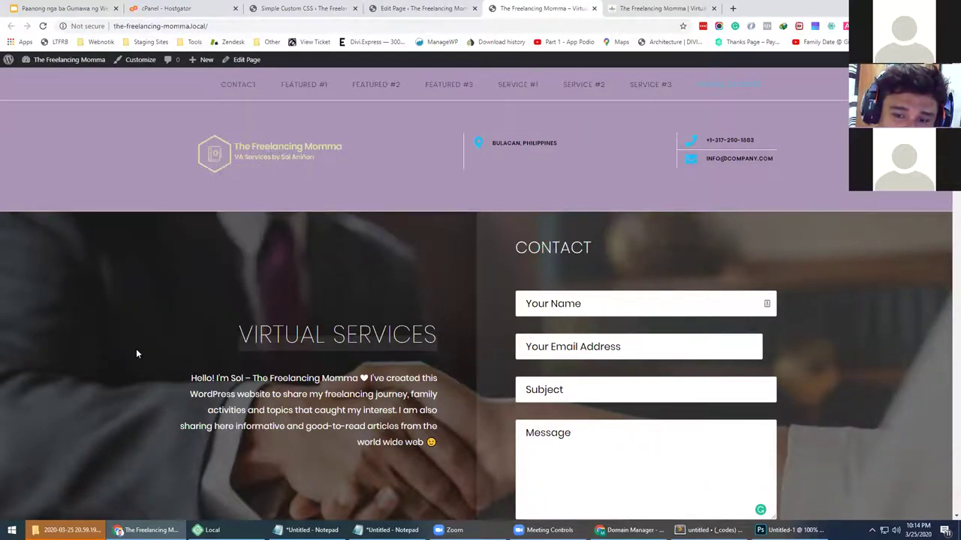
pyautogui.click(412, 203)
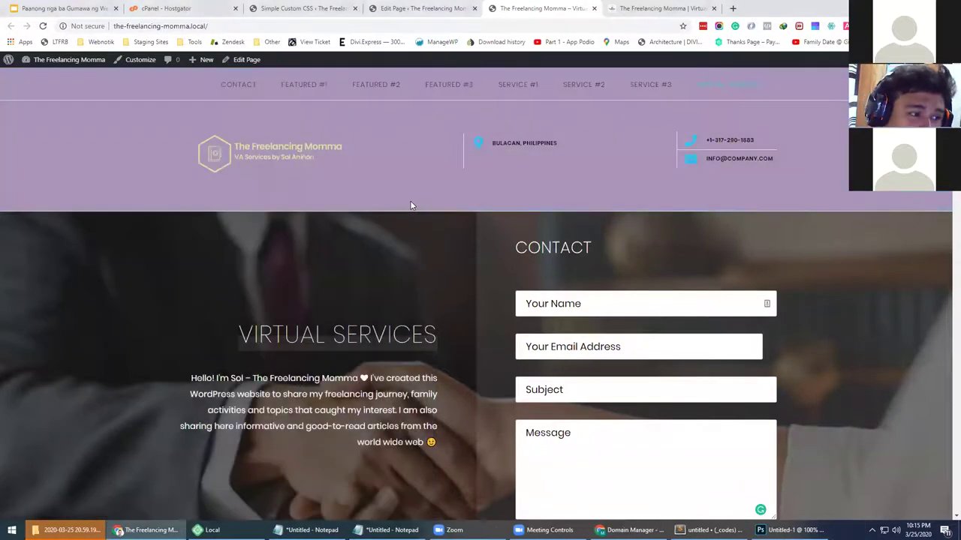
pyautogui.rightClick(137, 142)
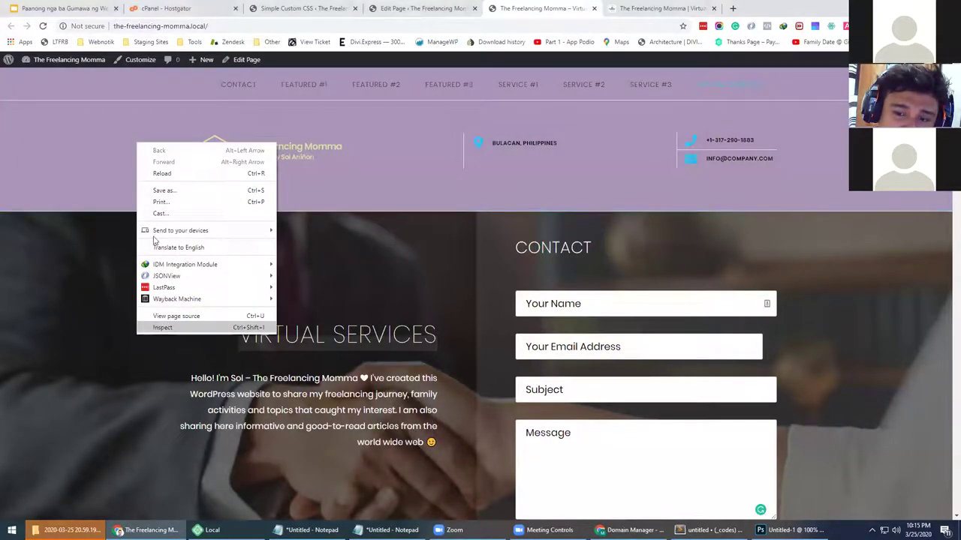
pyautogui.click(170, 330)
pyautogui.moveTo(172, 202); pyautogui.dragTo(219, 138)
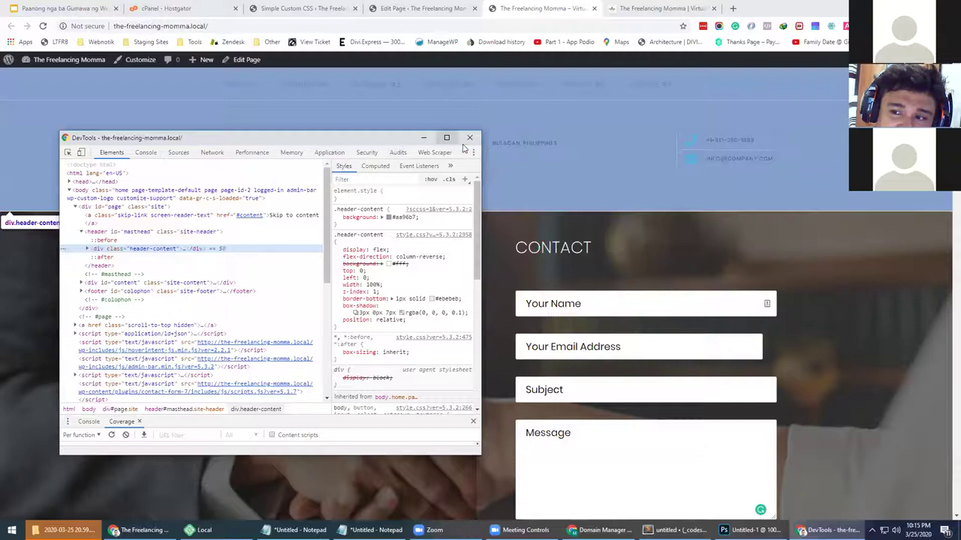
pyautogui.click(467, 136)
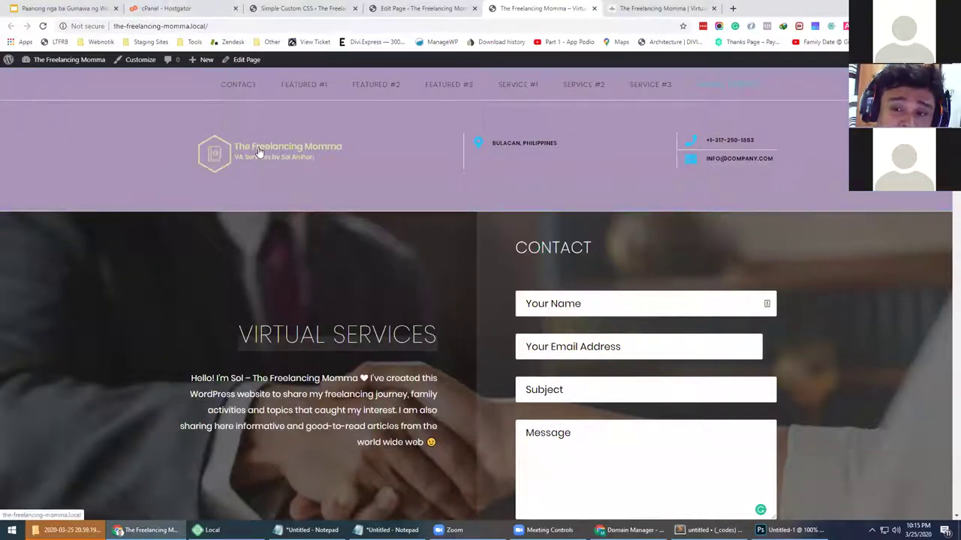
# Inspect the header logo image to see its 300px max-width, moving DevTools aside
pyautogui.rightClick(257, 152)
pyautogui.click(167, 257)
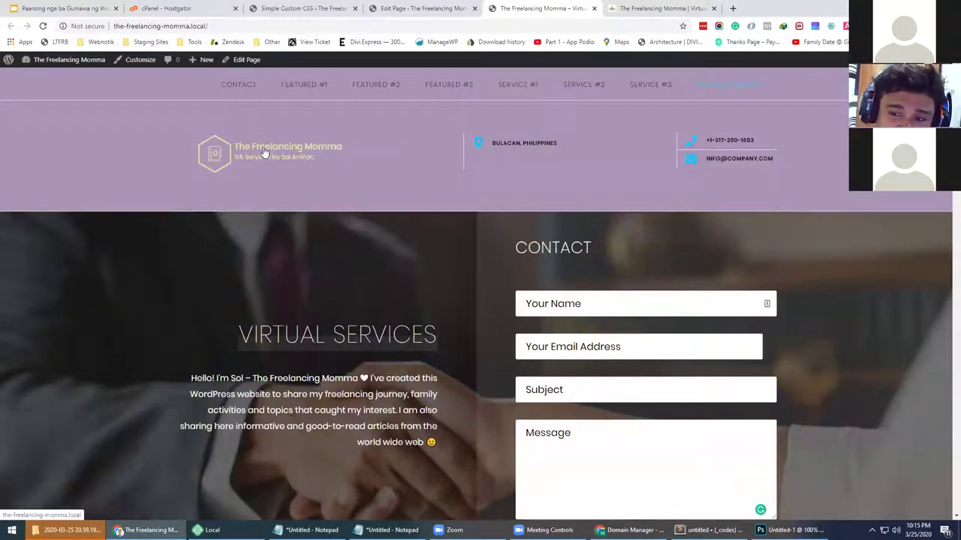
pyautogui.rightClick(263, 153)
pyautogui.click(293, 365)
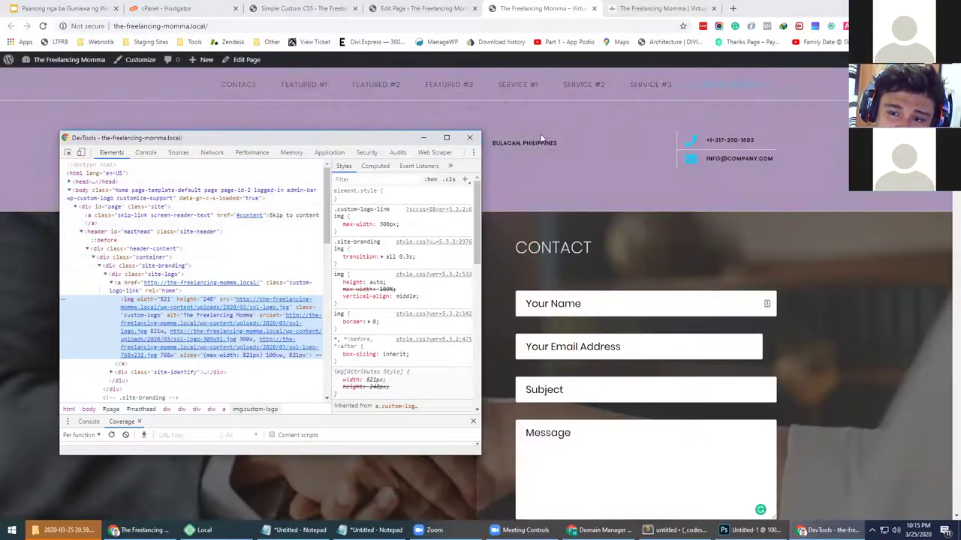
pyautogui.moveTo(541, 137); pyautogui.dragTo(543, 136)
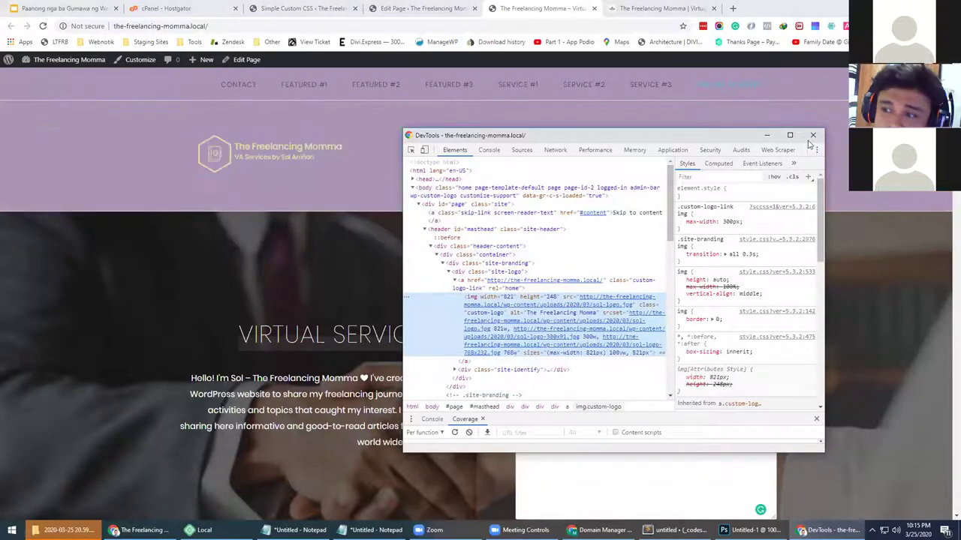
pyautogui.hotkey('alt', 'Tab')
# Scroll to the Services heading and open the old wordpress.com site's Services page
pyautogui.scroll(-3, 554, 294)
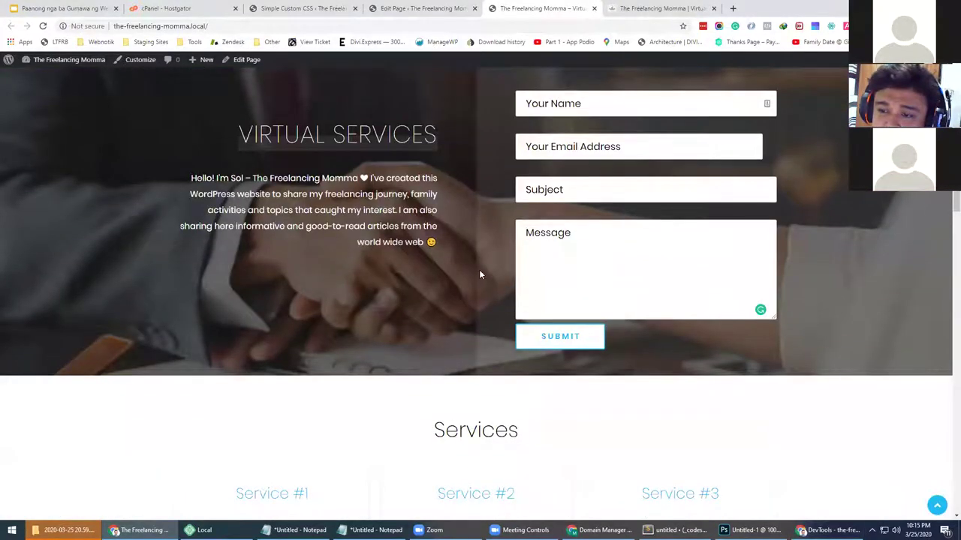
pyautogui.scroll(-4, 480, 273)
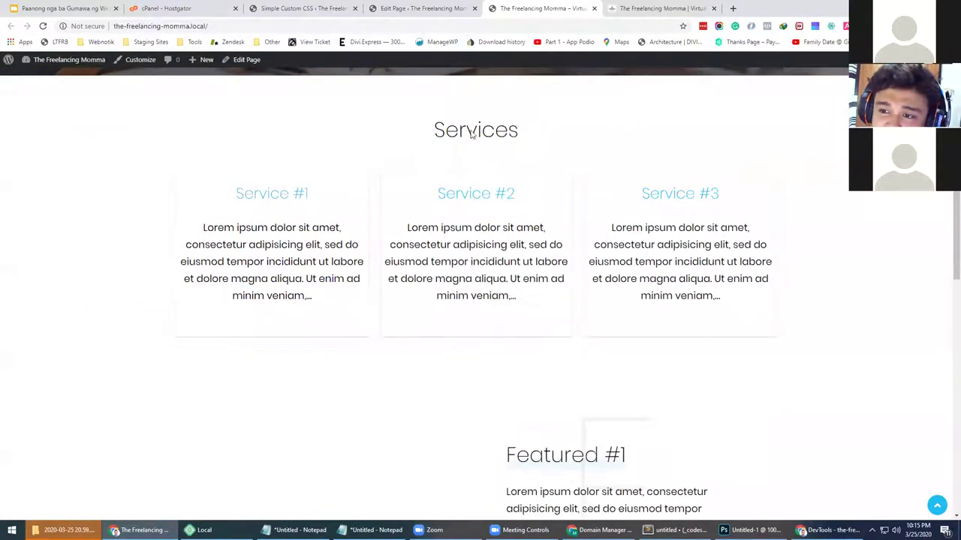
pyautogui.doubleClick(472, 135)
pyautogui.hotkey('ctrl', 'Tab')
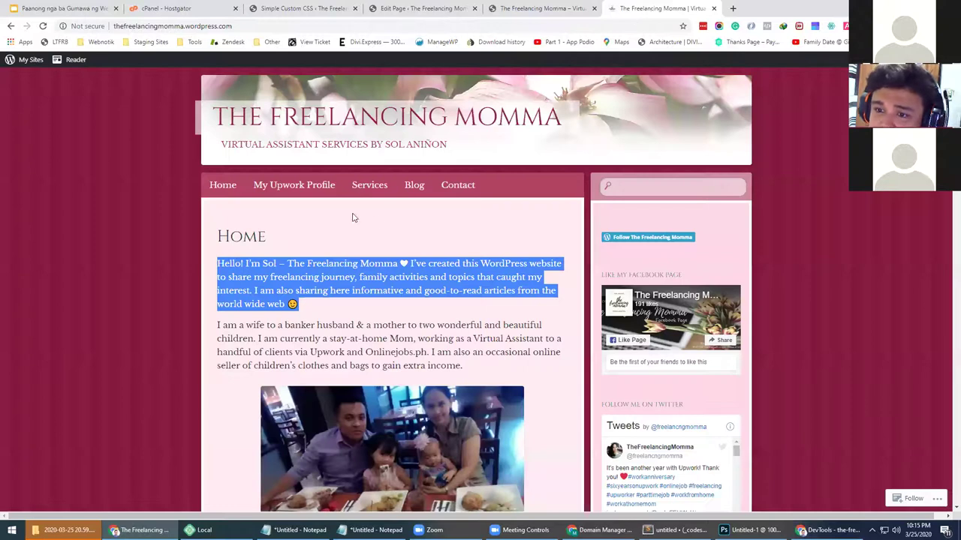
pyautogui.click(370, 188)
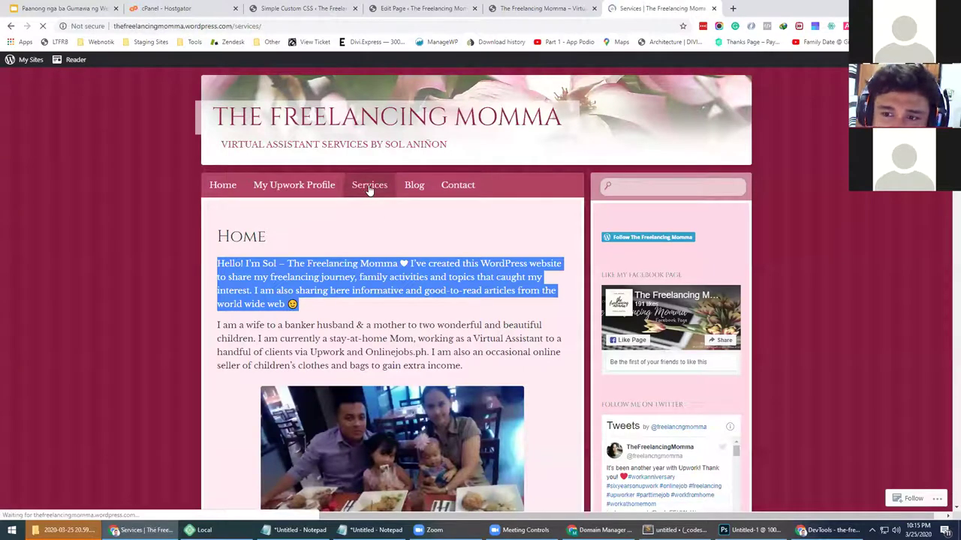
# Select entries in the old site's services list, such as Data Entry, Web Research and Social Media Management
pyautogui.scroll(-1, 315, 195)
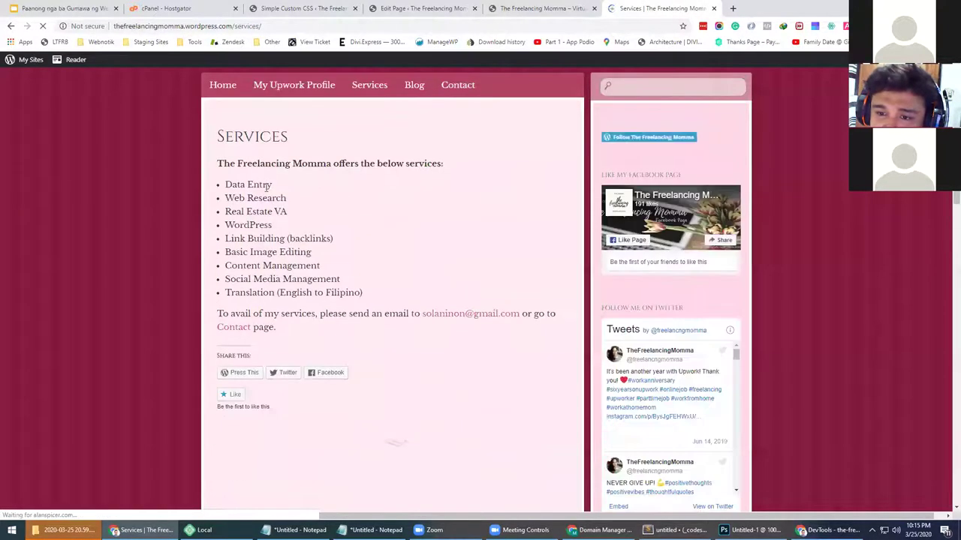
pyautogui.tripleClick(227, 184)
pyautogui.moveTo(222, 197); pyautogui.dragTo(212, 224)
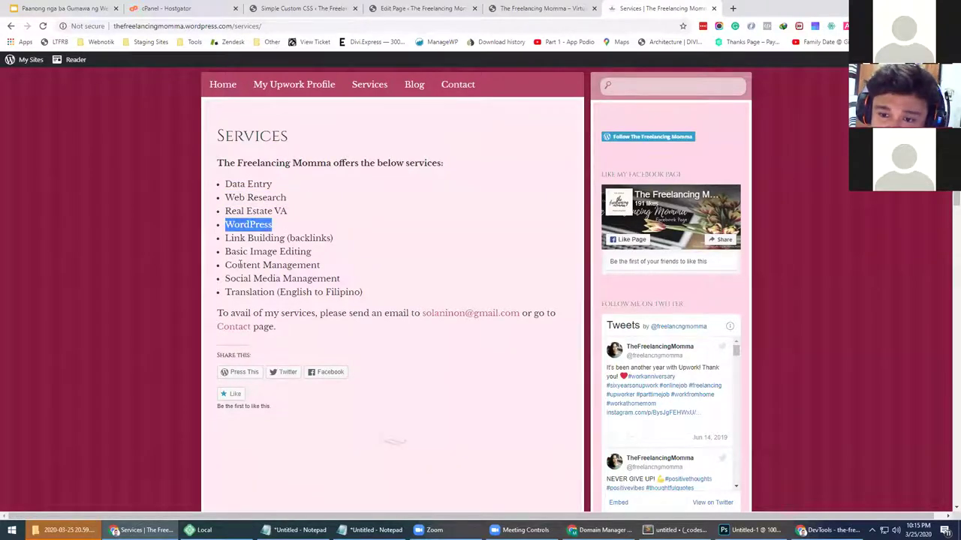
pyautogui.scroll(1, 250, 317)
pyautogui.click(312, 259)
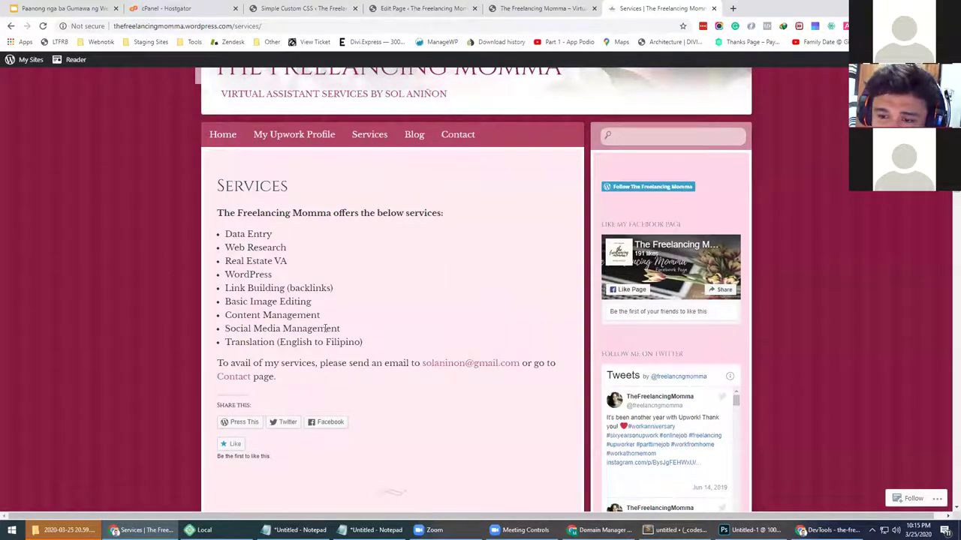
pyautogui.moveTo(340, 331); pyautogui.dragTo(239, 329)
# Open Service #1, #2 and #3 in new tabs and start editing Service #1
pyautogui.click(508, 6)
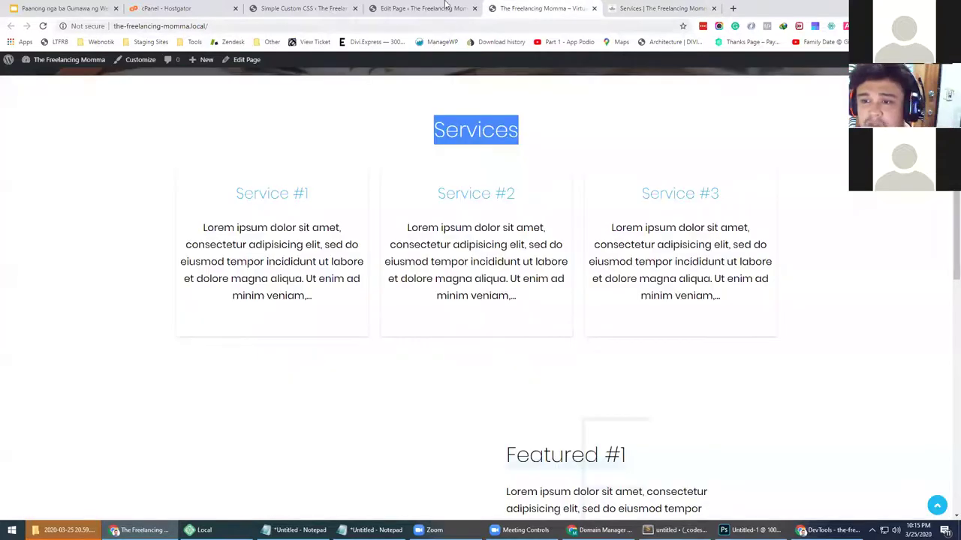
pyautogui.click(287, 204)
pyautogui.rightClick(448, 191)
pyautogui.click(453, 197)
pyautogui.rightClick(688, 199)
pyautogui.click(717, 203)
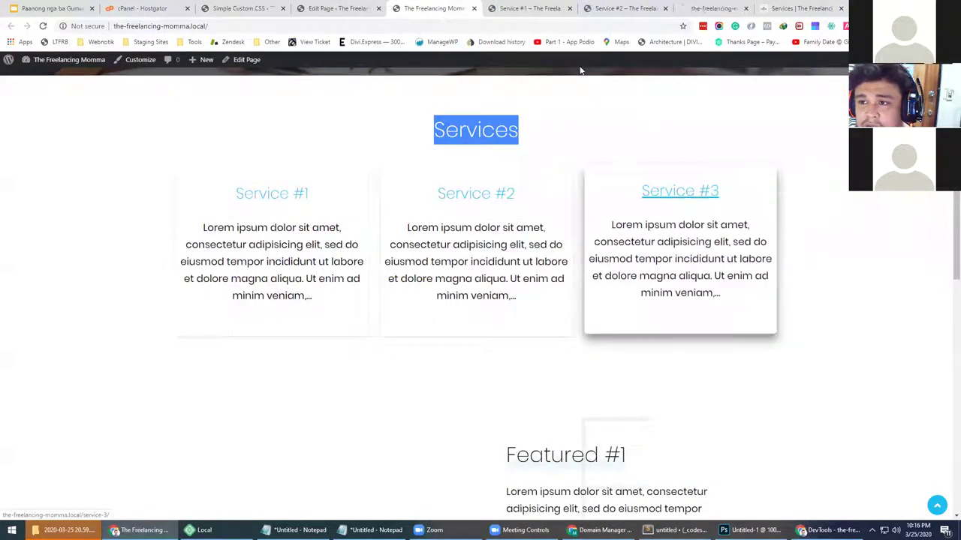
pyautogui.click(513, 6)
pyautogui.click(246, 59)
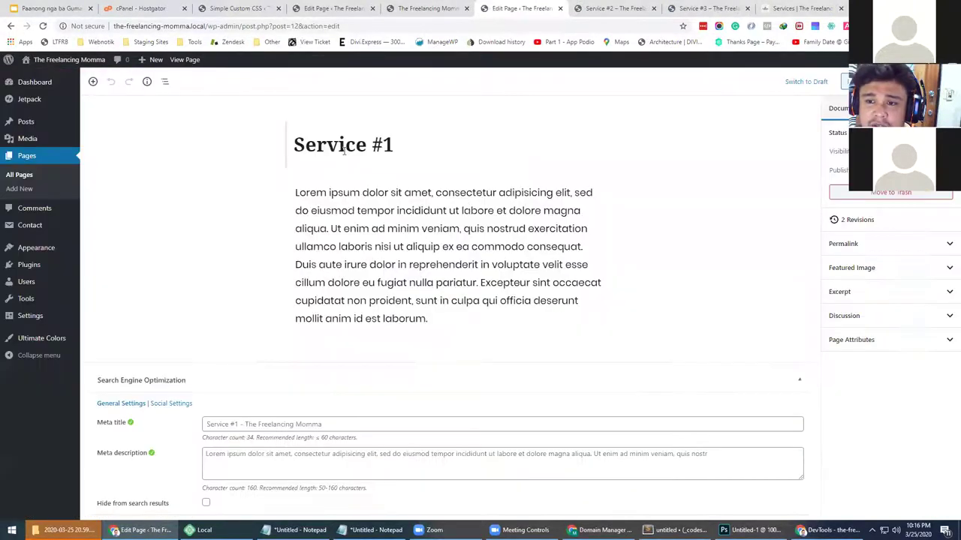
# Retitle Service #1 'Marketing Virtual Assistant', delete the 'Ut enim…laborum.' paragraph, and reload the homepage
pyautogui.moveTo(393, 145); pyautogui.dragTo(262, 148)
pyautogui.write('Virtual Assi')
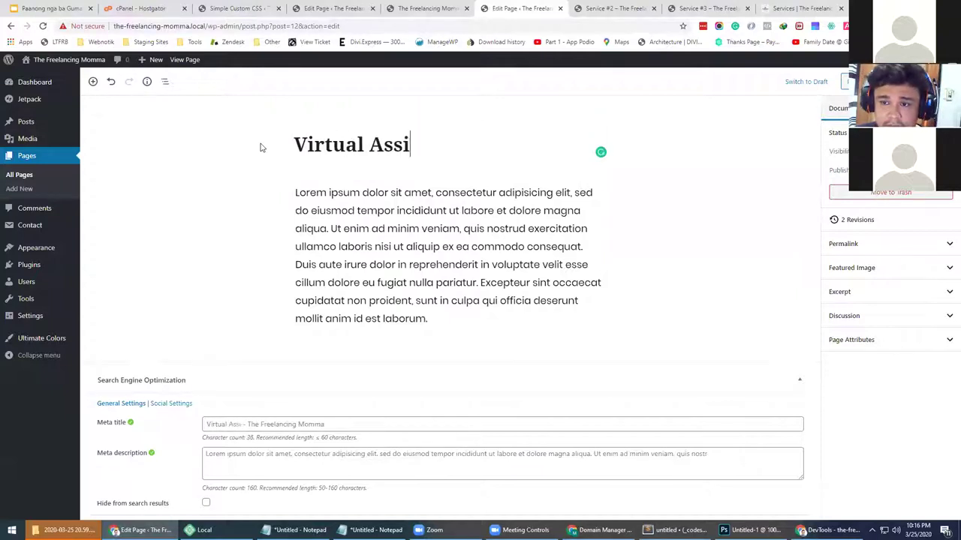
pyautogui.write('stant')
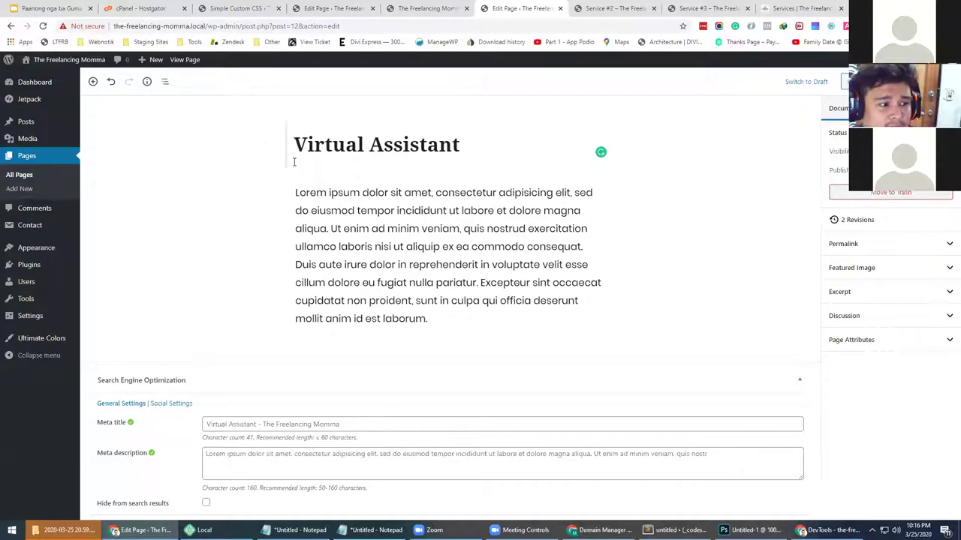
pyautogui.click(296, 144)
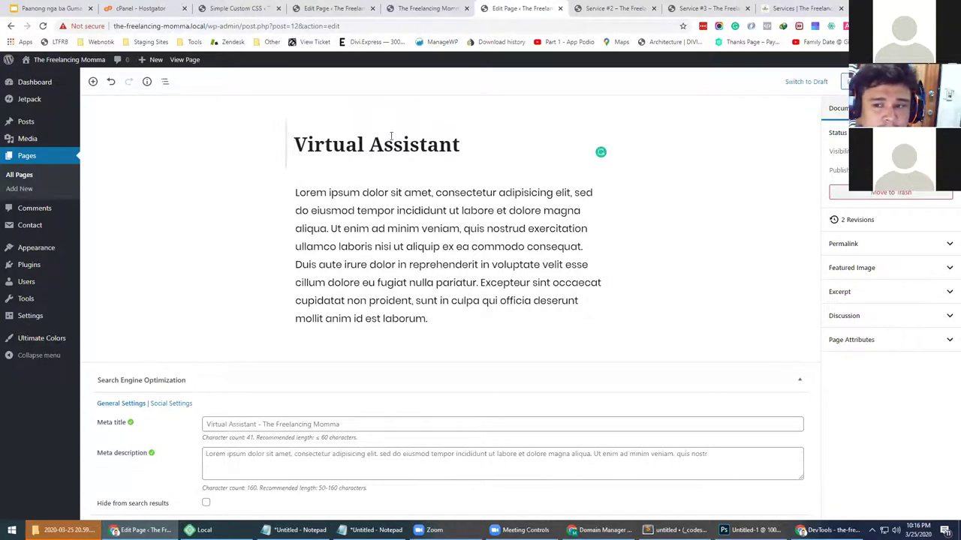
pyautogui.moveTo(331, 228); pyautogui.dragTo(439, 312)
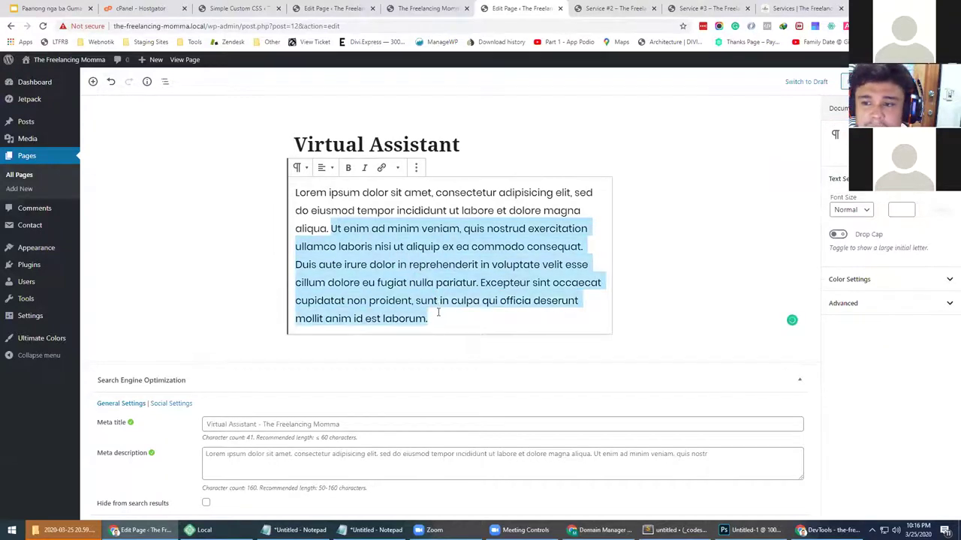
pyautogui.press('BackSpace')
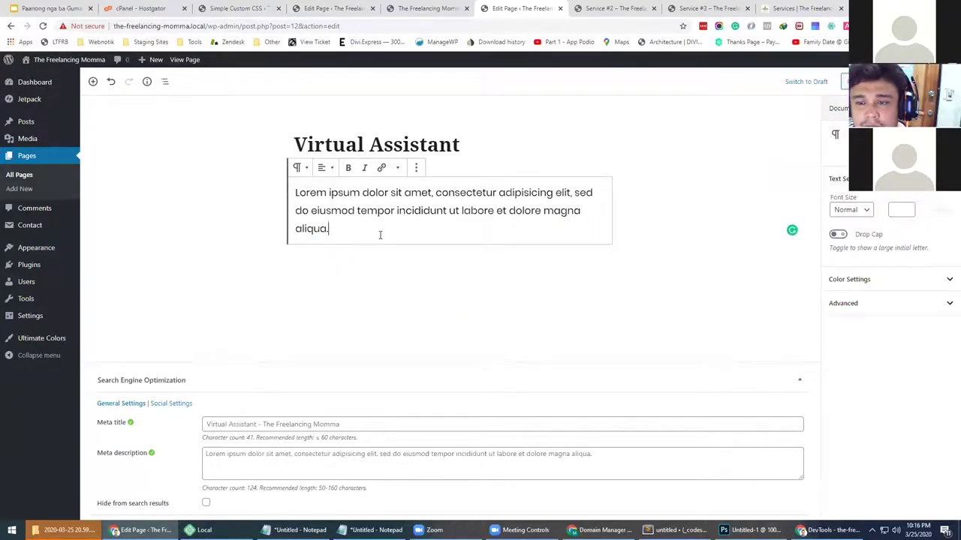
pyautogui.click(295, 144)
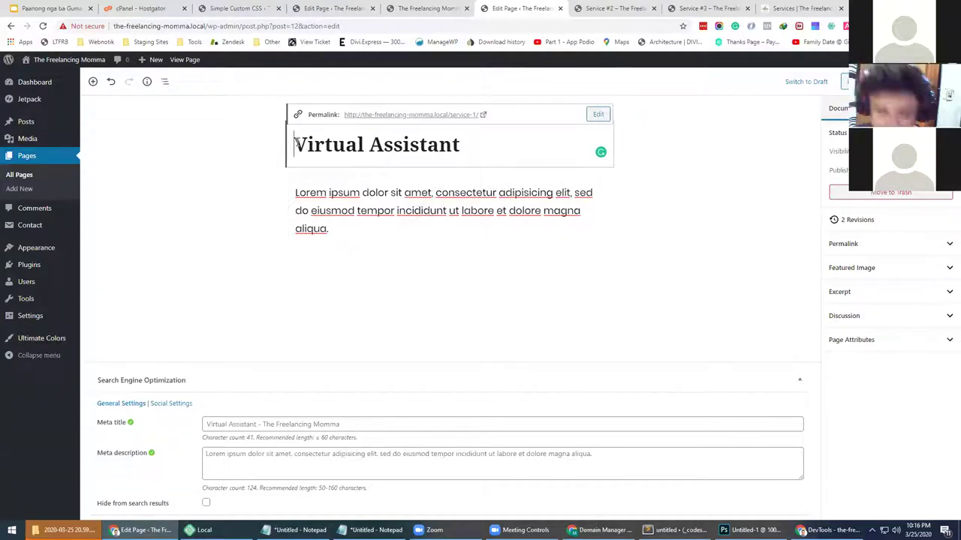
pyautogui.write('Marketing')
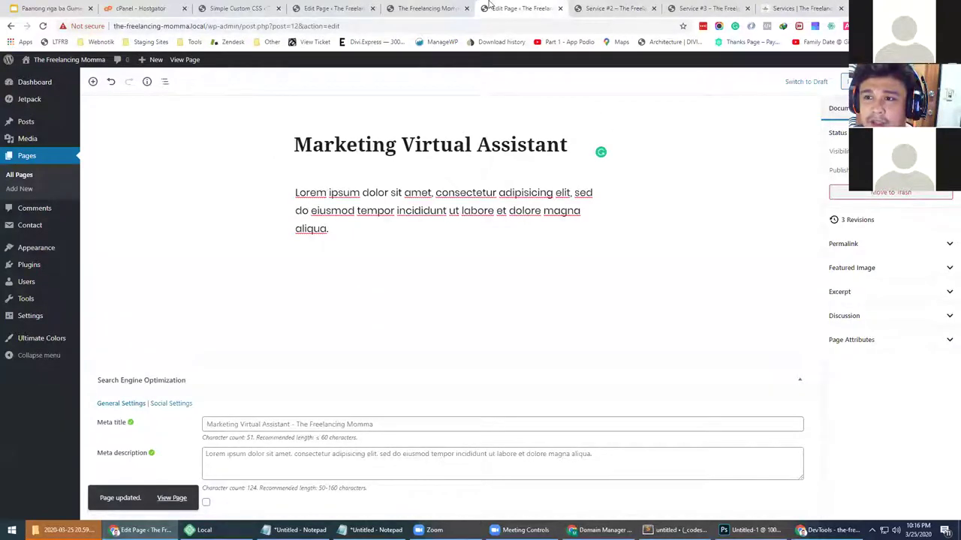
pyautogui.click(426, 8)
pyautogui.press('F5')
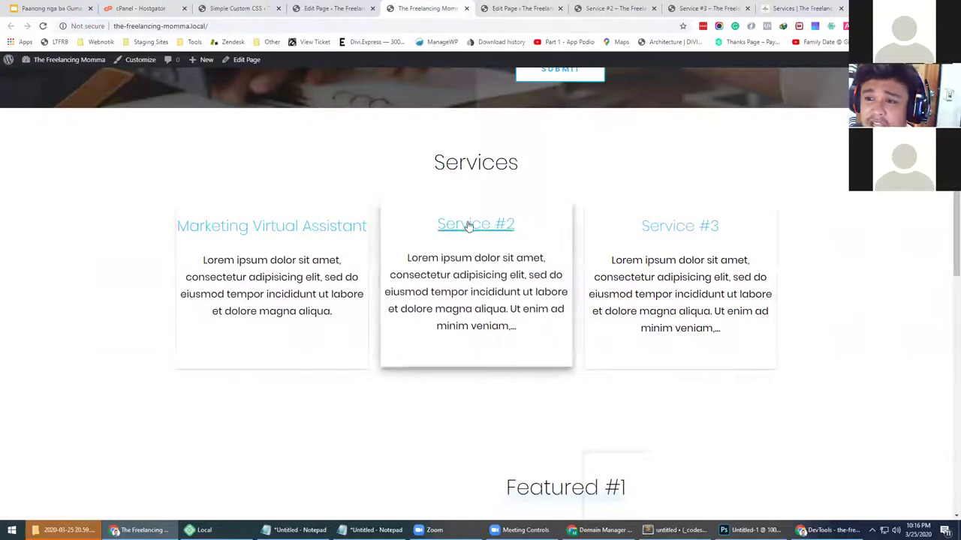
# Open the Service #2 page editor, checking the reference list of offered services
pyautogui.click(553, 9)
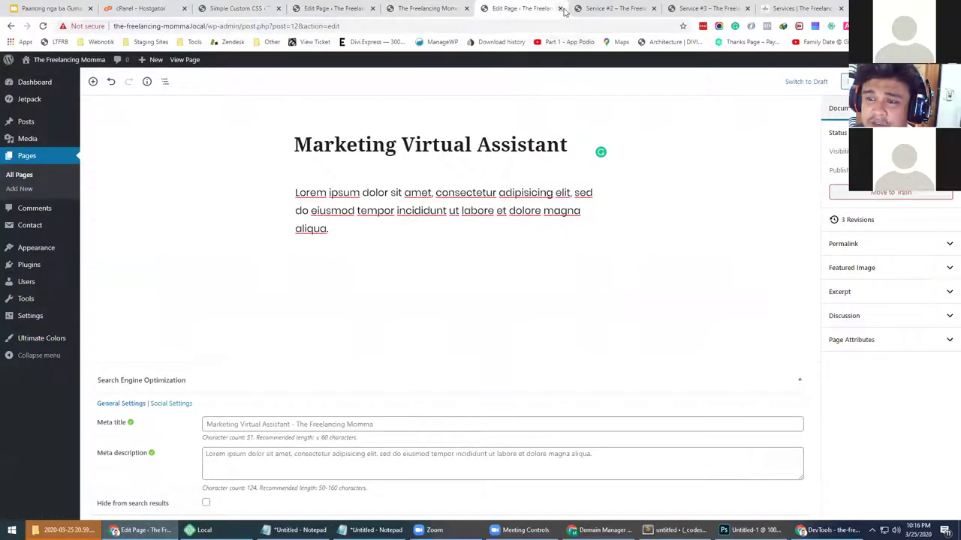
pyautogui.click(597, 6)
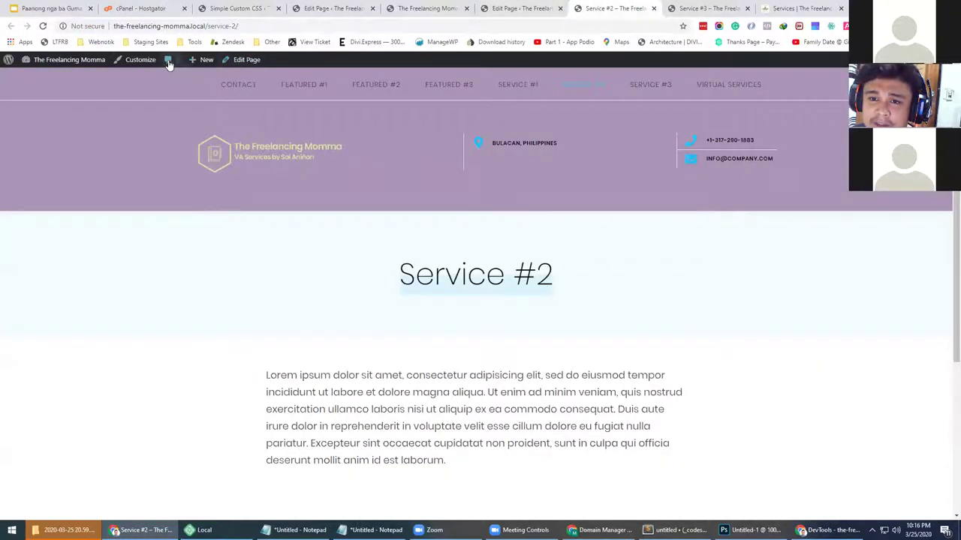
pyautogui.click(239, 60)
pyautogui.click(800, 6)
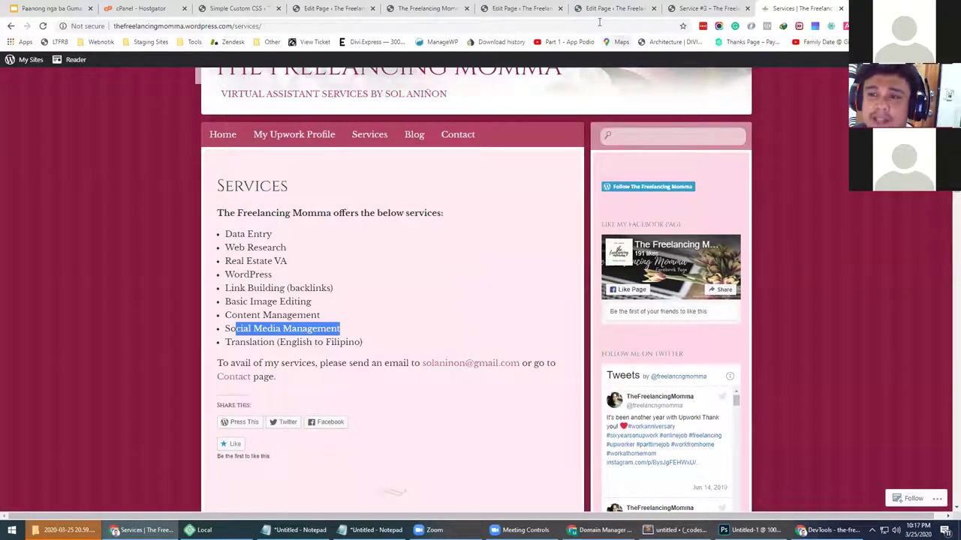
pyautogui.click(424, 6)
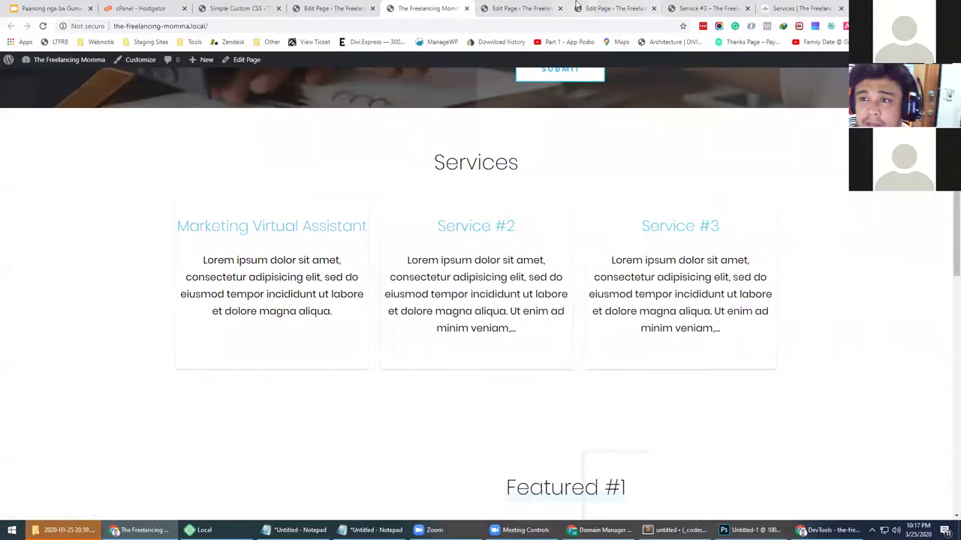
pyautogui.click(611, 8)
# Replace the Service #2 title with 'Social Media Graphic Editing' and update the page
pyautogui.moveTo(419, 147); pyautogui.dragTo(283, 149)
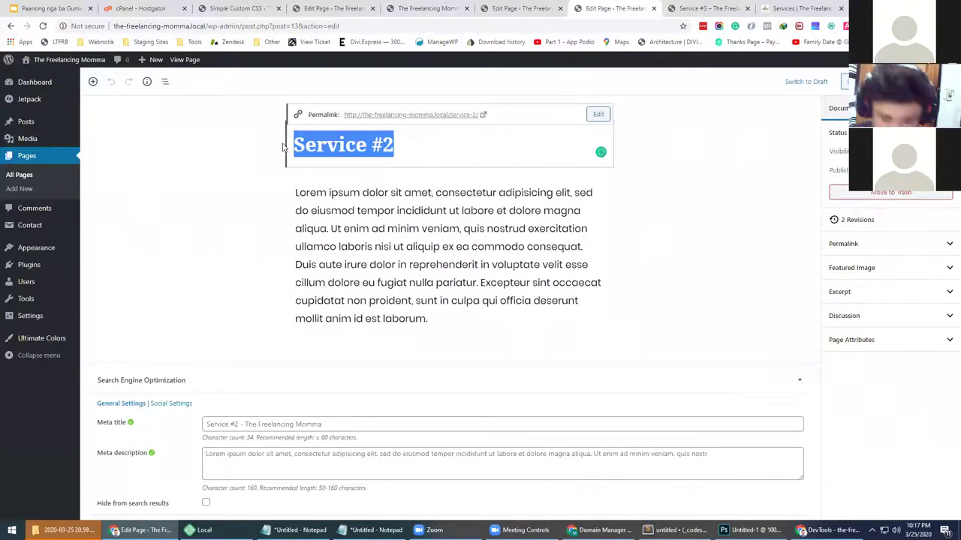
pyautogui.write('Gra')
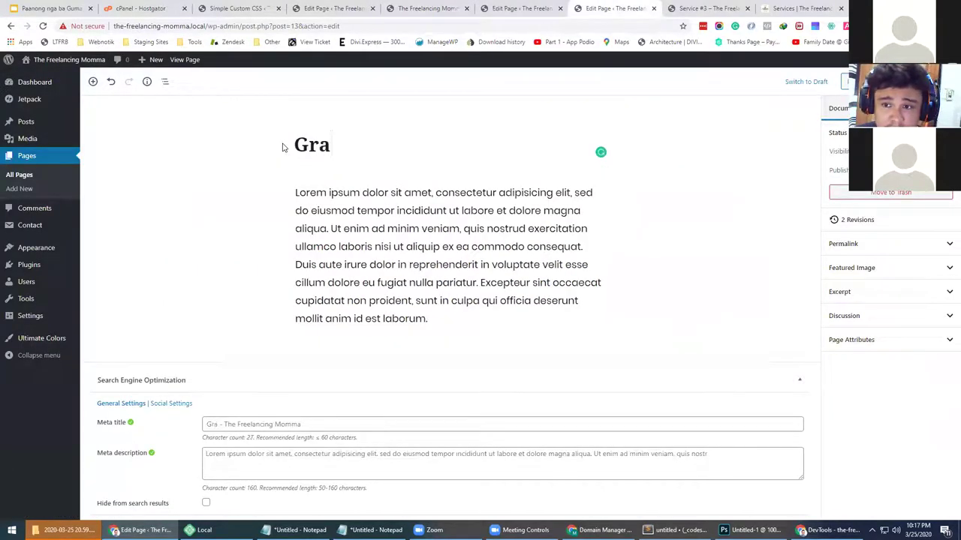
pyautogui.press('BackSpace')
pyautogui.press('BackSpace')
pyautogui.press('BackSpace')
pyautogui.write('Rag')
pyautogui.press('BackSpace')
pyautogui.press('BackSpace')
pyautogui.press('BackSpace')
pyautogui.write('Graphj')
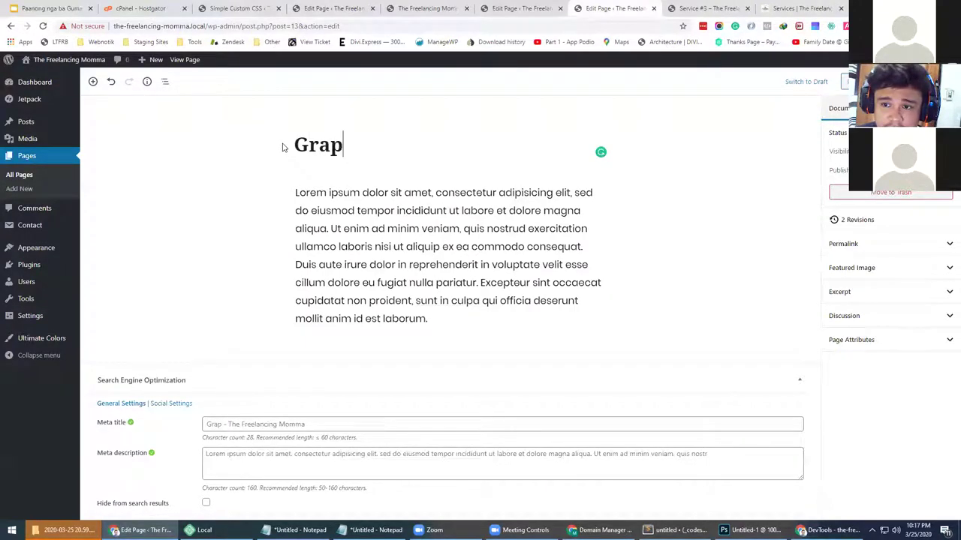
pyautogui.press('BackSpace')
pyautogui.write('ic d')
pyautogui.press('BackSpace')
pyautogui.press('BackSpace')
pyautogui.press('BackSpace')
pyautogui.press('BackSpace')
pyautogui.press('BackSpace')
pyautogui.press('BackSpace')
pyautogui.press('BackSpace')
pyautogui.press('BackSpace')
pyautogui.press('BackSpace')
pyautogui.write('So')
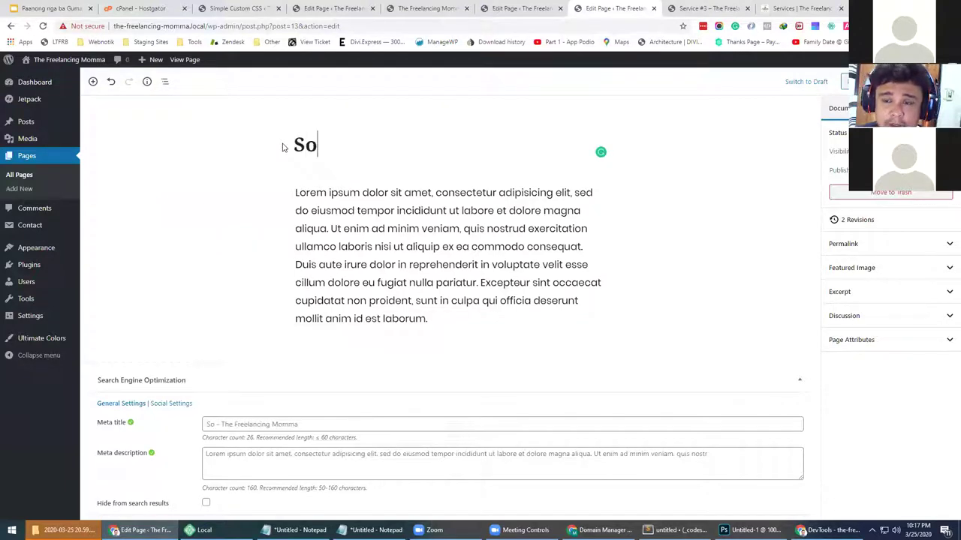
pyautogui.write('cial Media')
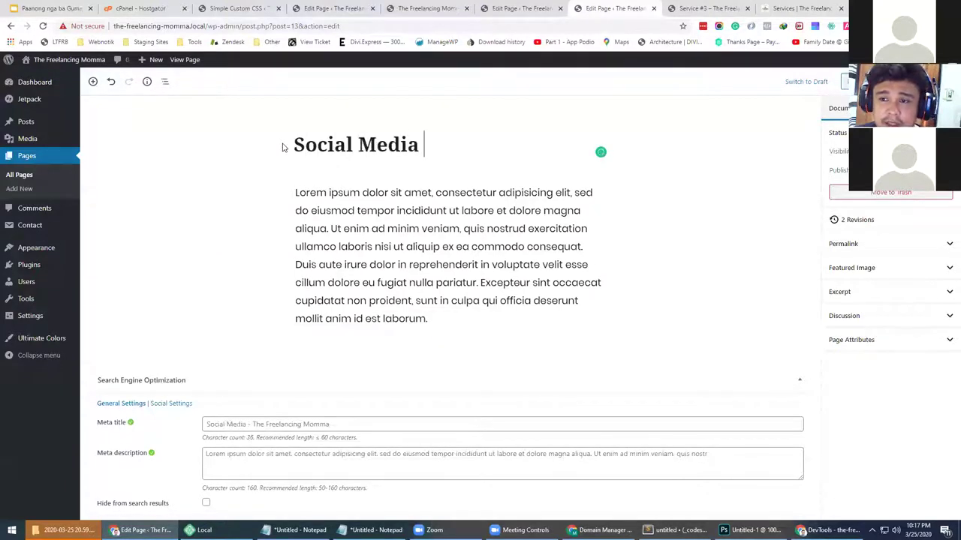
pyautogui.write(' Graphic E')
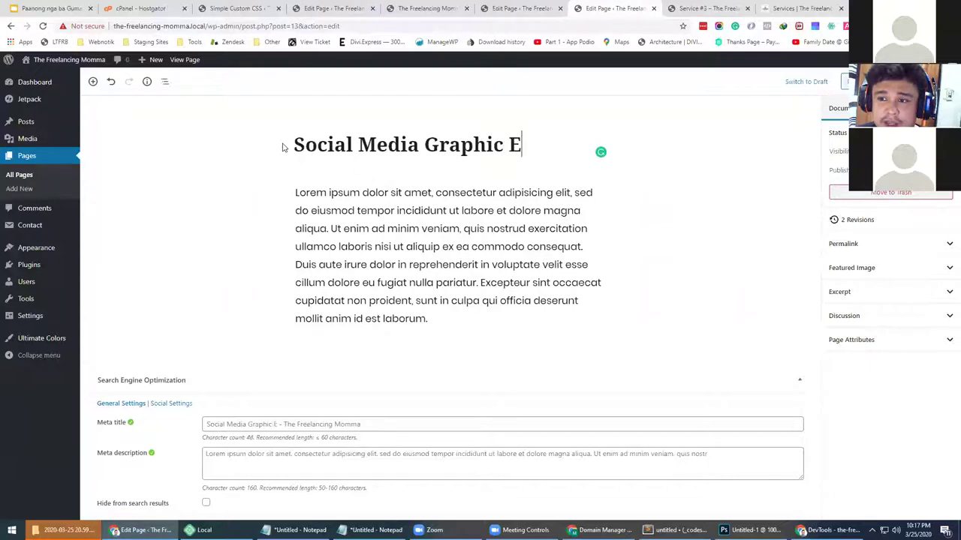
pyautogui.write('diting')
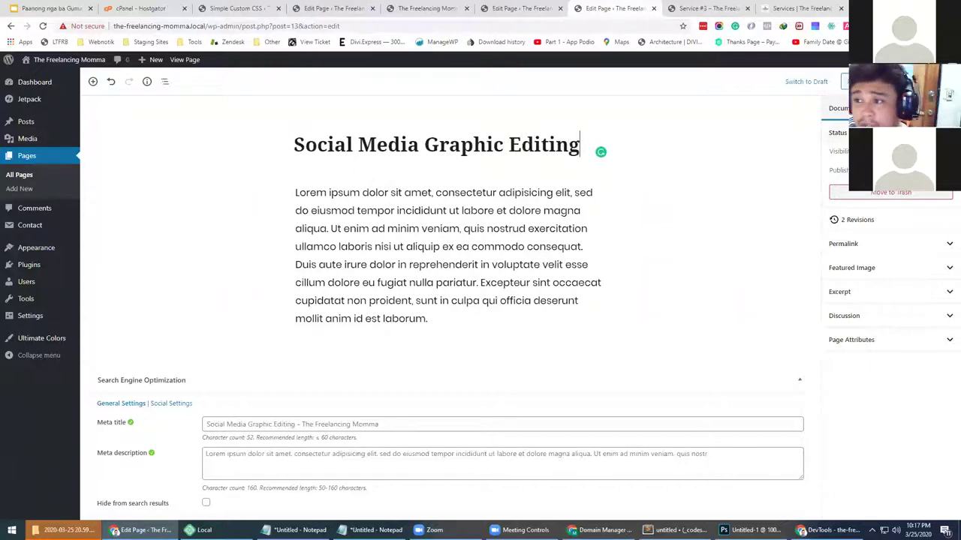
pyautogui.click(856, 81)
# Reload the live homepage to confirm the middle card's new title
pyautogui.click(518, 8)
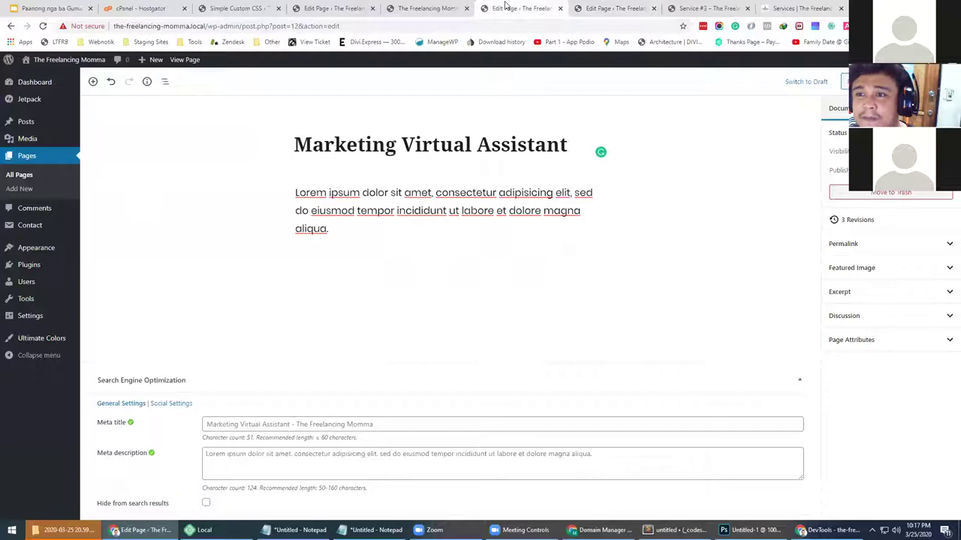
pyautogui.click(451, 6)
pyautogui.press('F5')
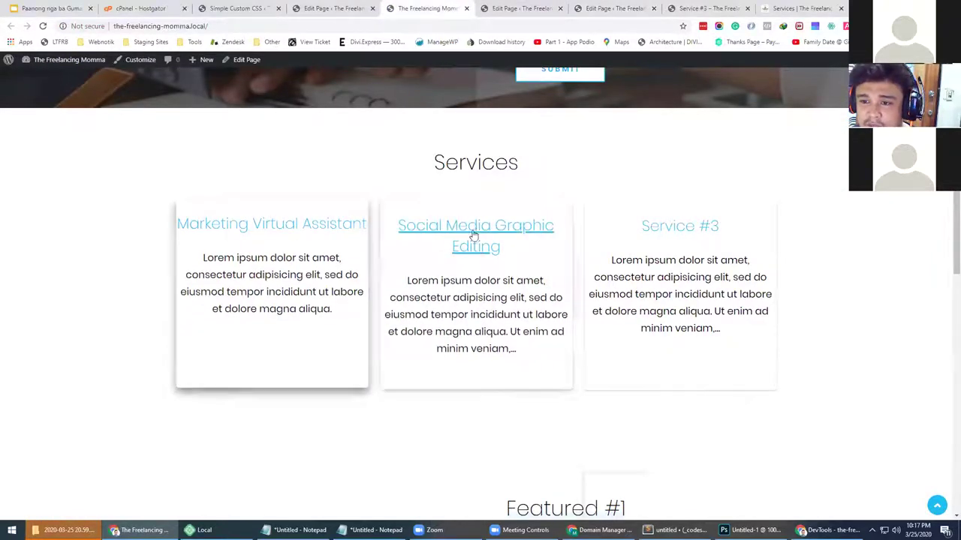
# Look over the live Service #3 page and the reference services list, then reach its editor
pyautogui.click(707, 6)
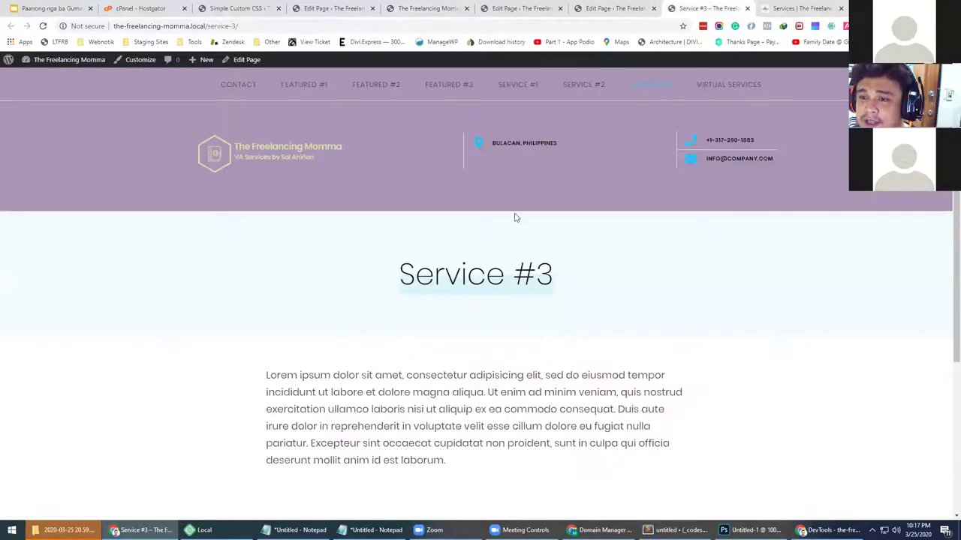
pyautogui.click(786, 6)
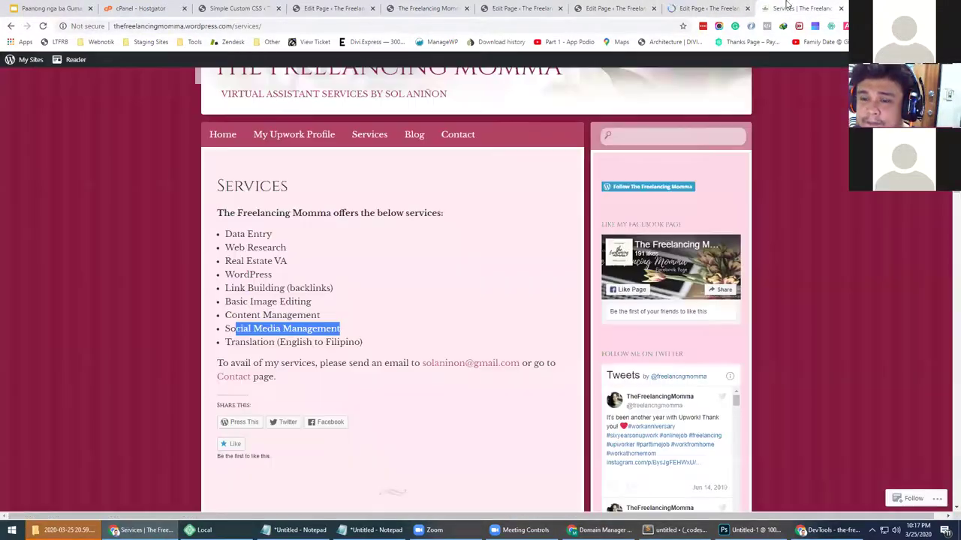
pyautogui.click(707, 6)
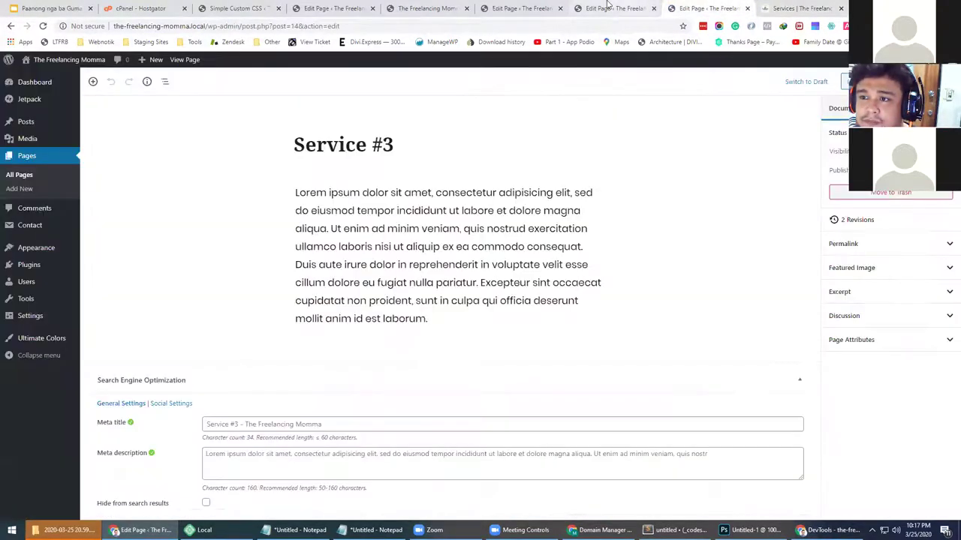
pyautogui.click(608, 6)
pyautogui.hotkey('ctrl', 'Tab')
# Overwrite the Service #3 title with 'WordPress Dev…', backspacing over typos
pyautogui.click(410, 143)
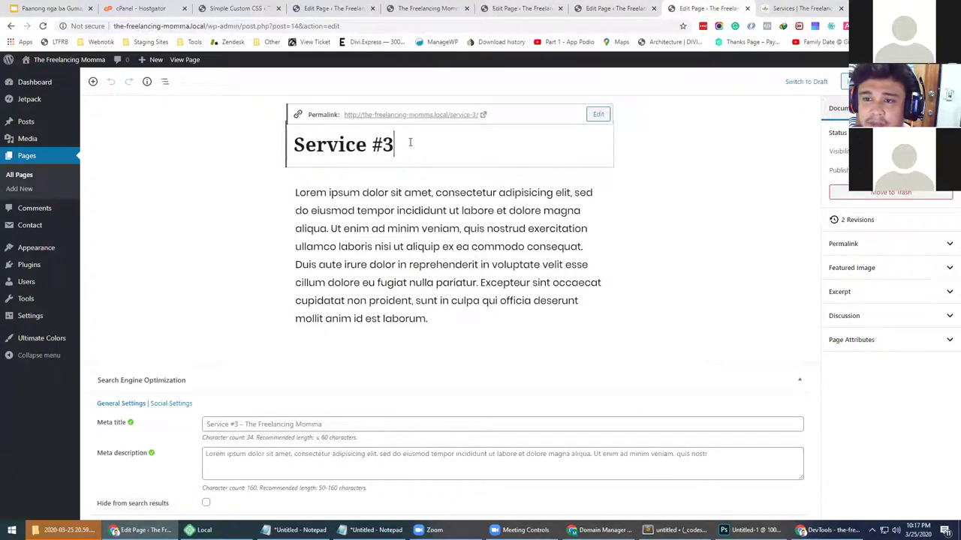
pyautogui.moveTo(410, 143); pyautogui.dragTo(272, 152)
pyautogui.write('W')
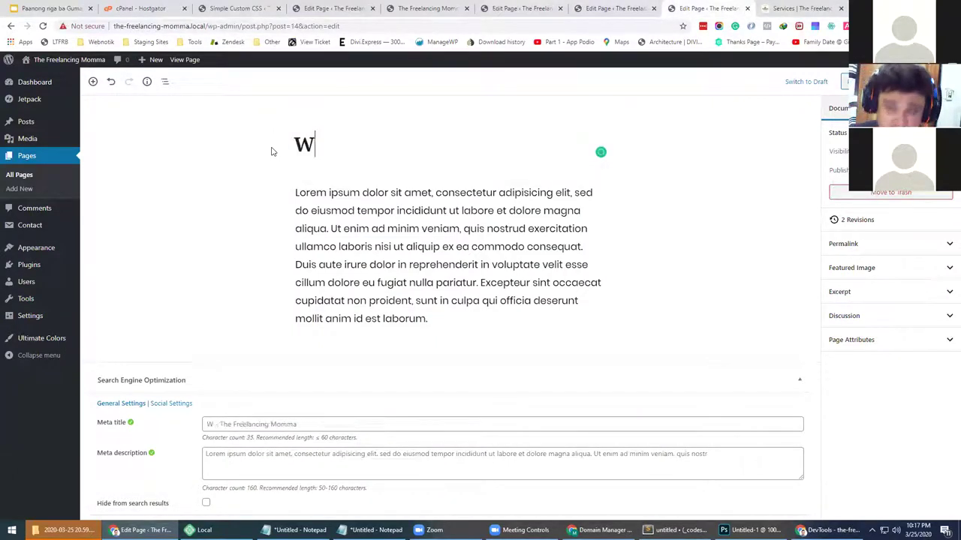
pyautogui.write('ordPress Dev')
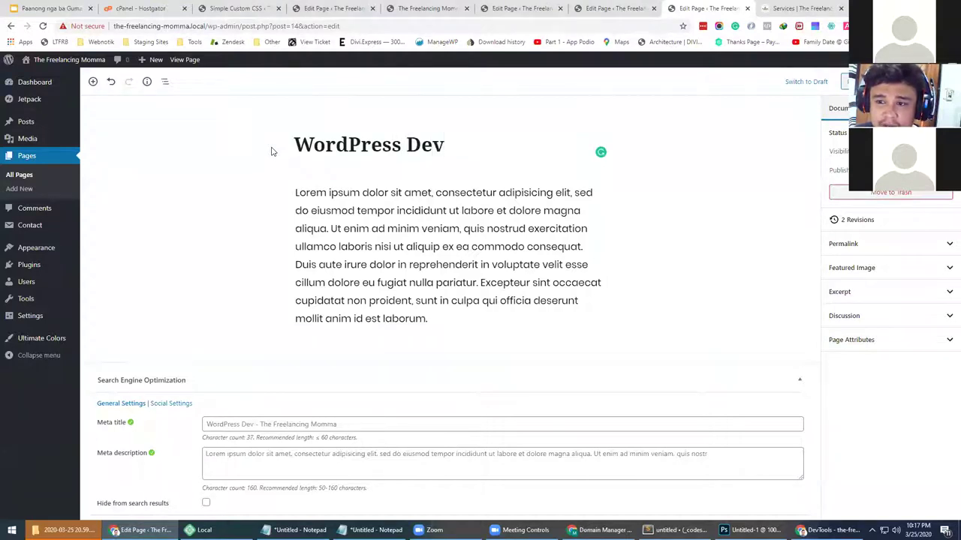
pyautogui.write('op')
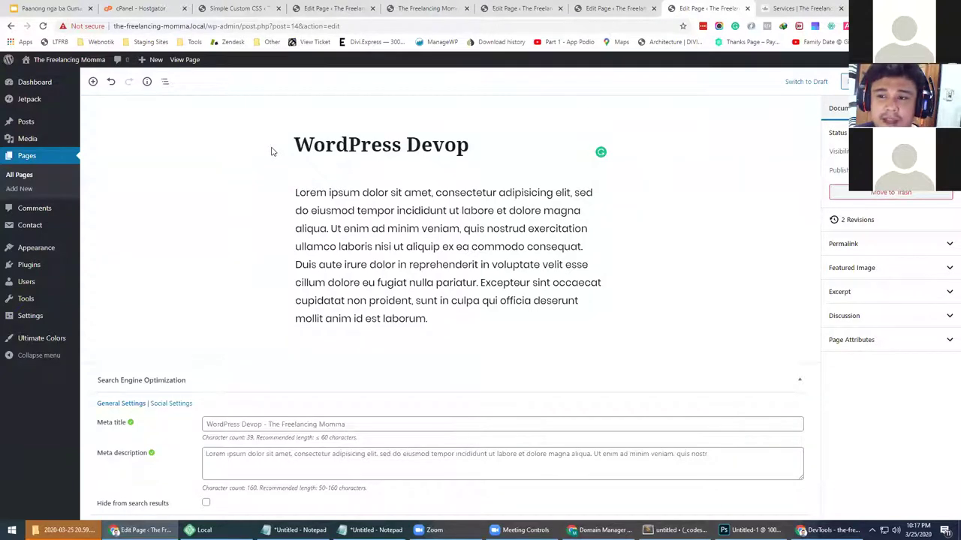
pyautogui.write('l')
pyautogui.press('BackSpace')
pyautogui.press('BackSpace')
pyautogui.press('BackSpace')
pyautogui.press('BackSpace')
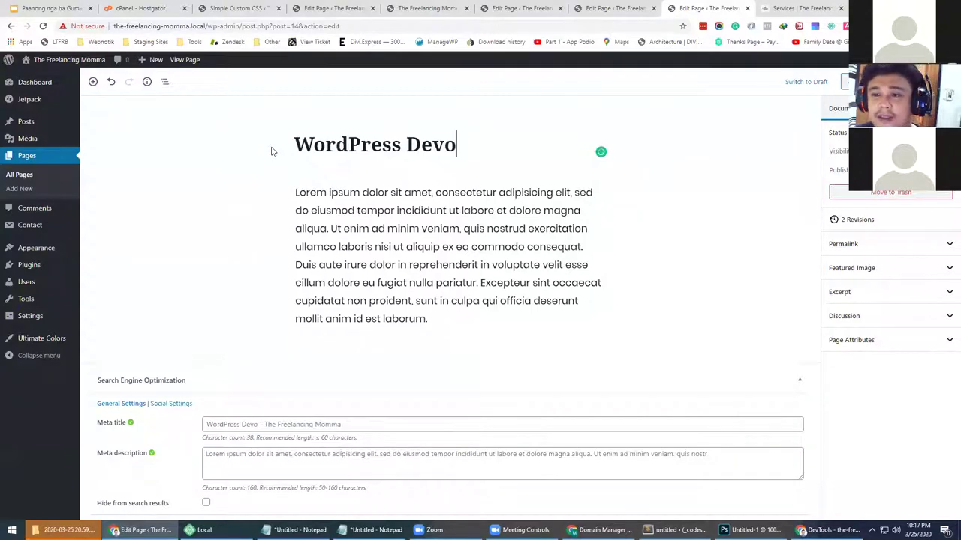